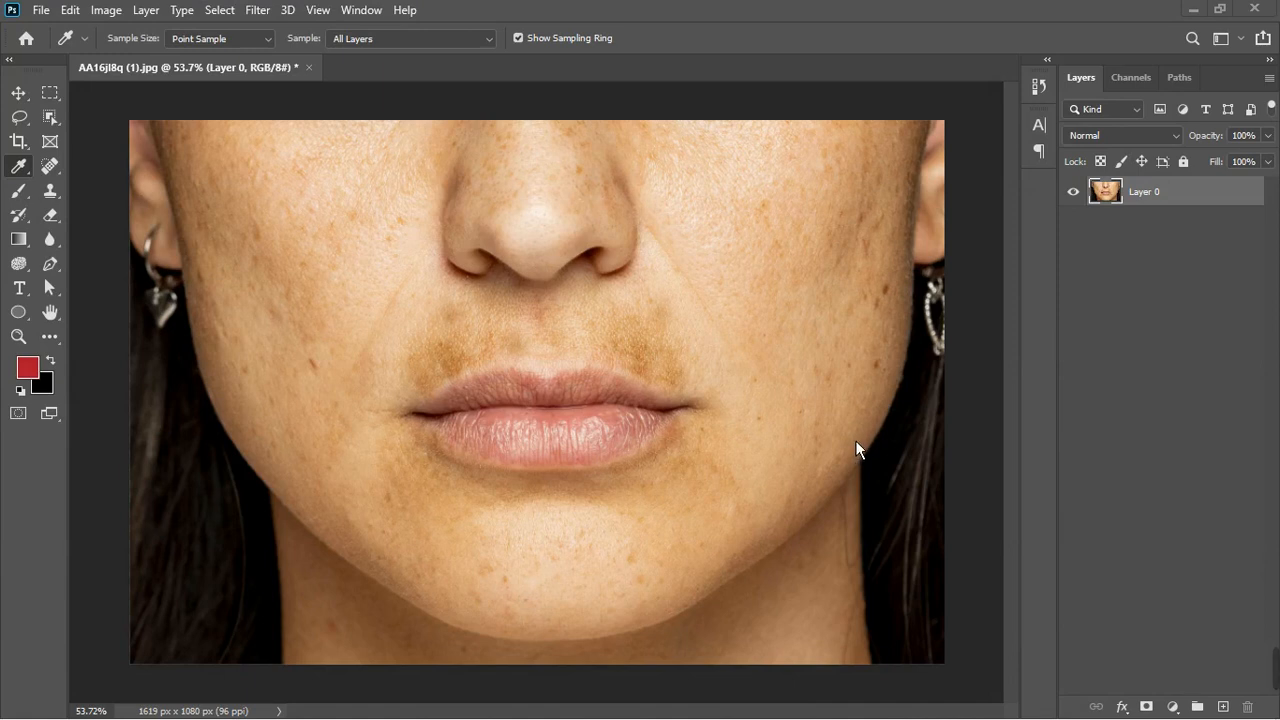
Step: Add a Hue/Saturation adjustment layer and sample the brown patch above the upper lip with the on-image adjustment tool
scroll(606, 349, "up", 2)
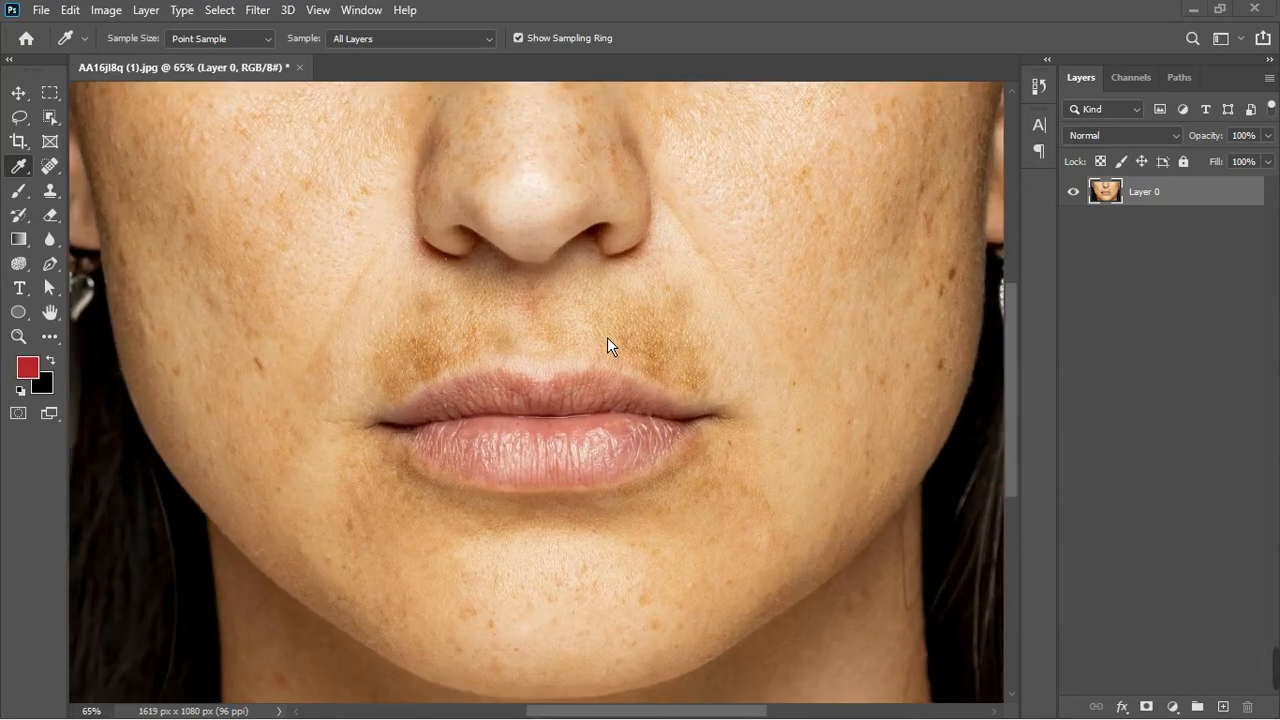
scroll(610, 348, "down", 1)
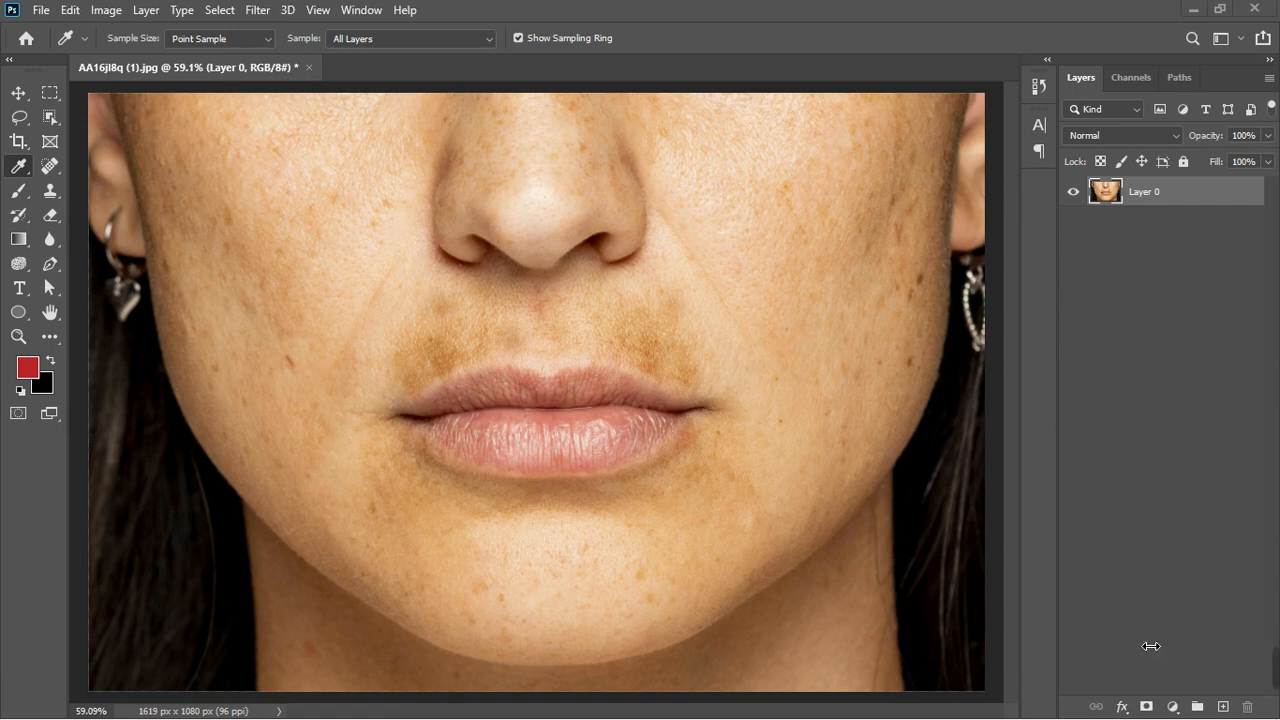
left_click(1176, 708)
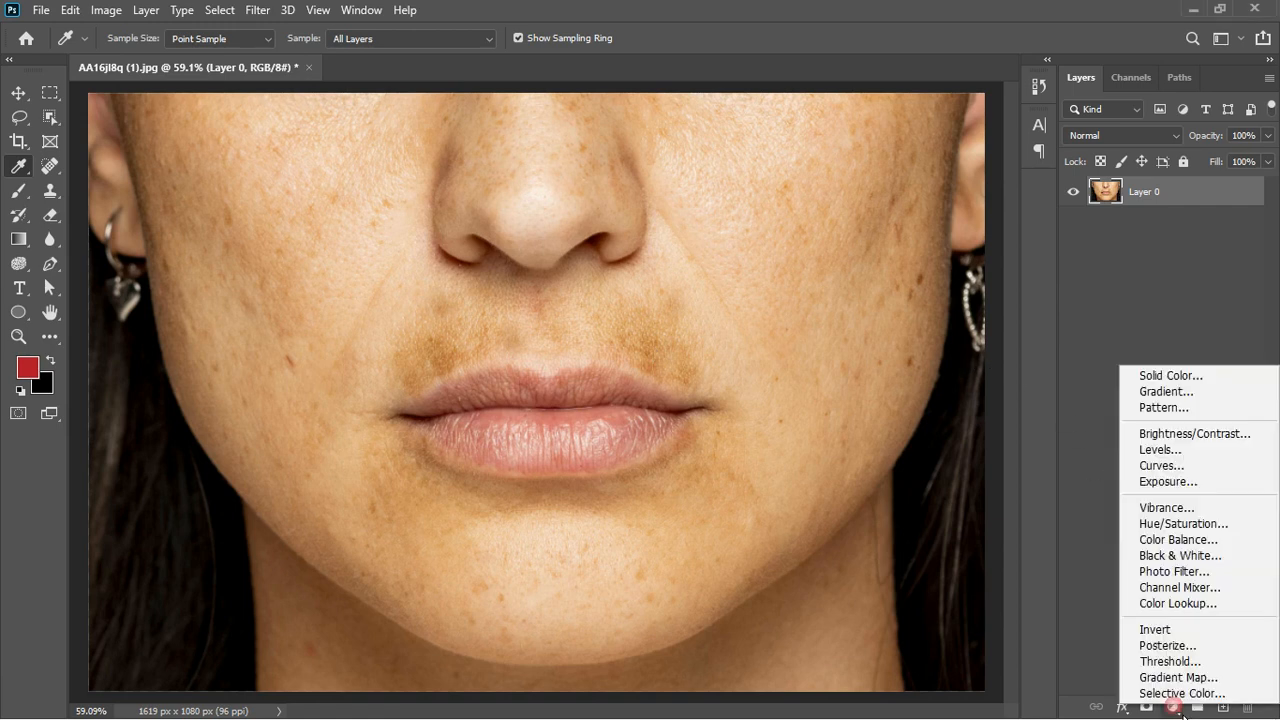
left_click(1170, 532)
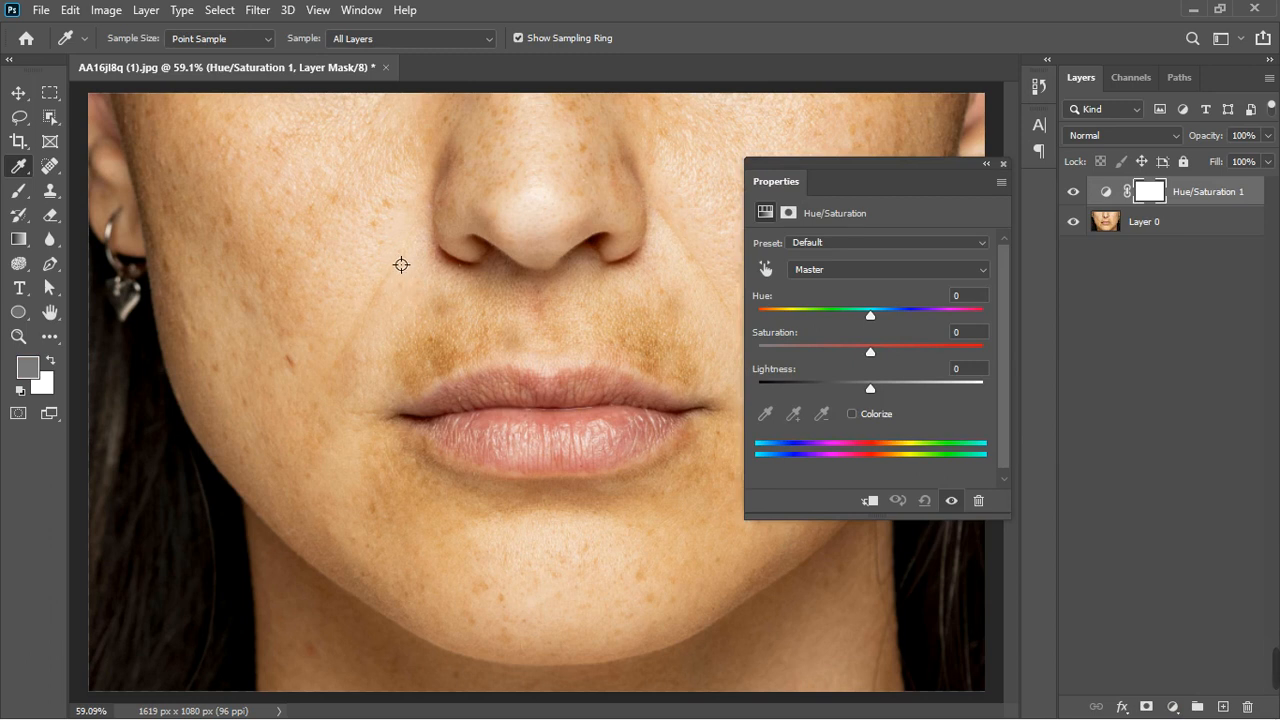
left_click(766, 270)
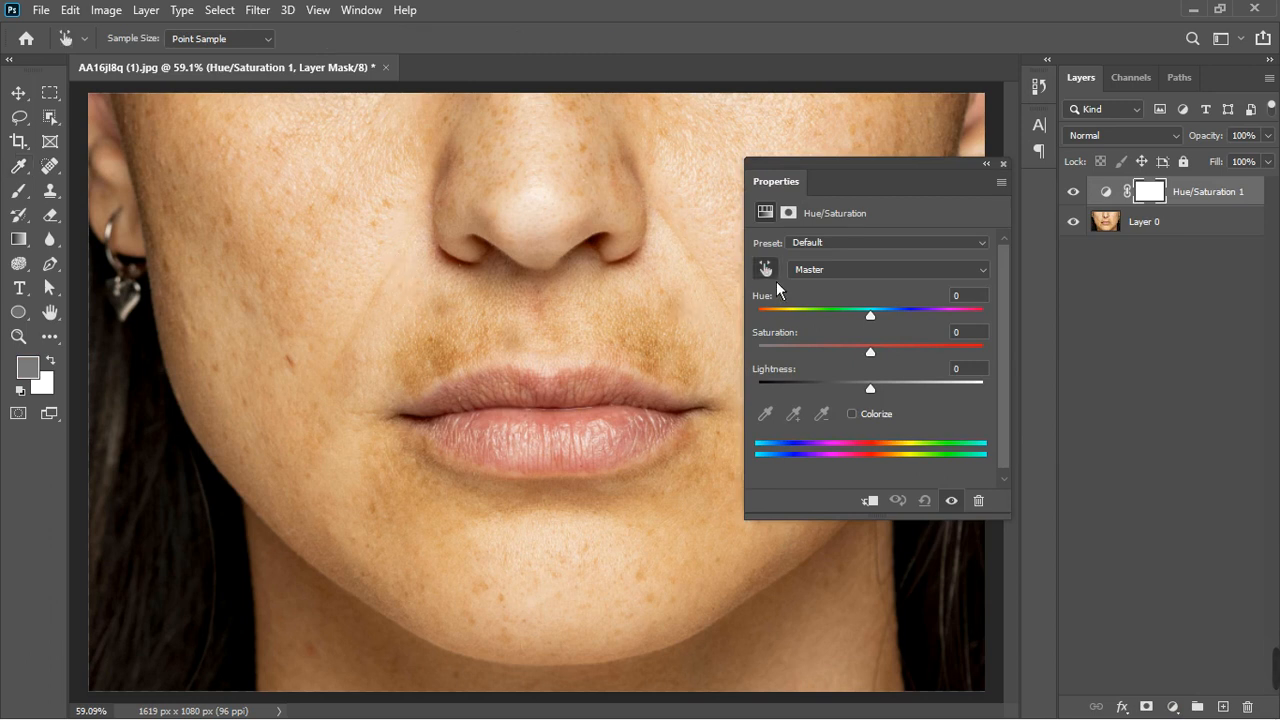
left_click(451, 357)
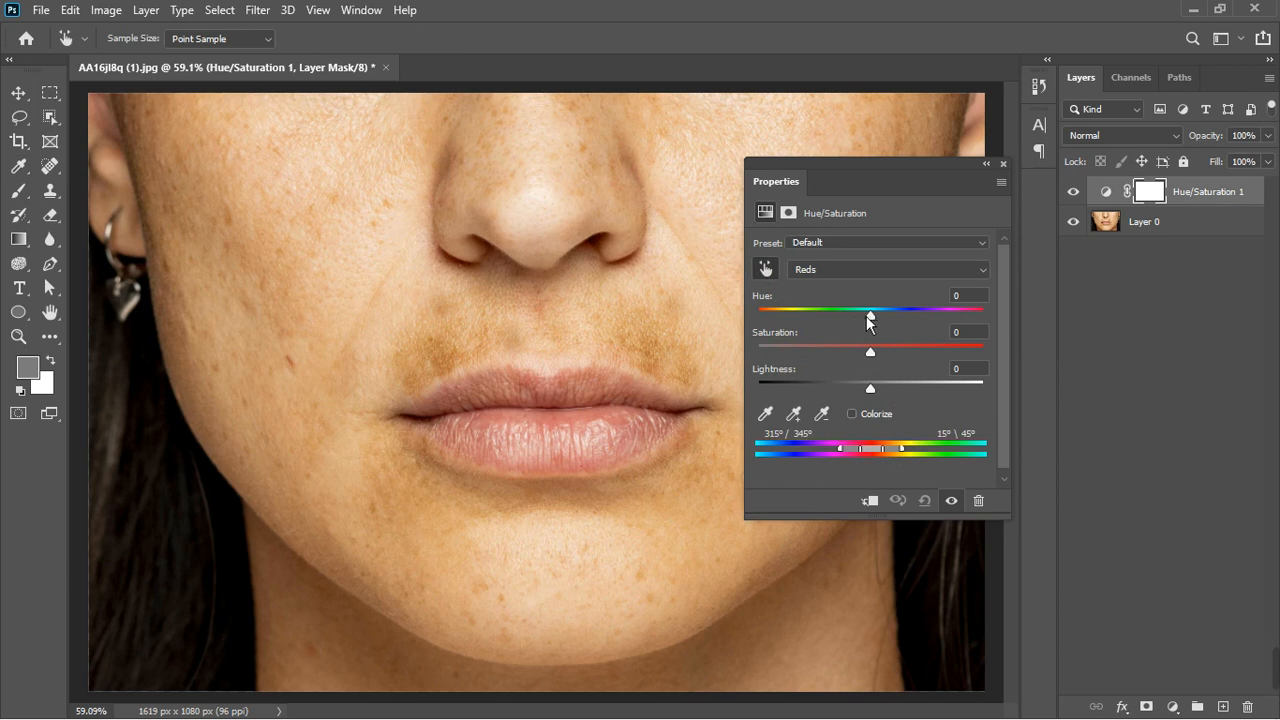
Step: Shift the hue to +70, narrow the Yellows range to 23°/32° and 77°/97°, and compare with the adjustment switched off
left_click_drag(883, 325, 942, 314)
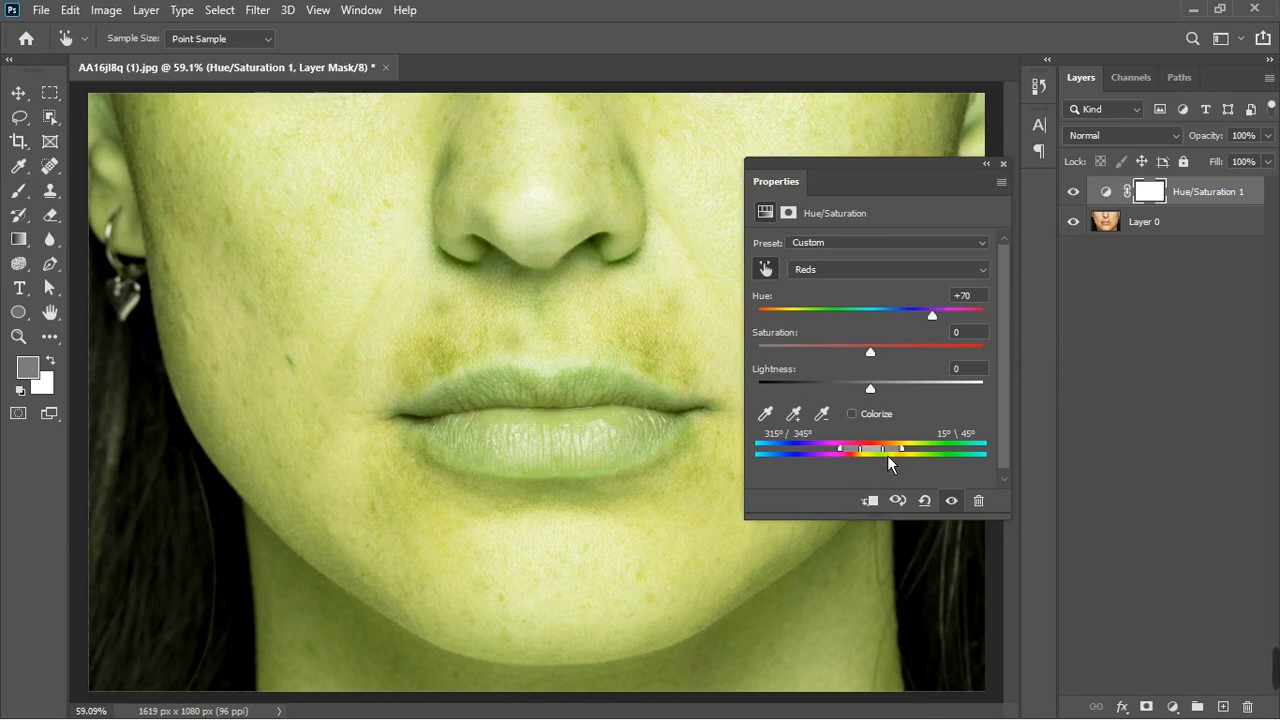
left_click_drag(889, 456, 917, 463)
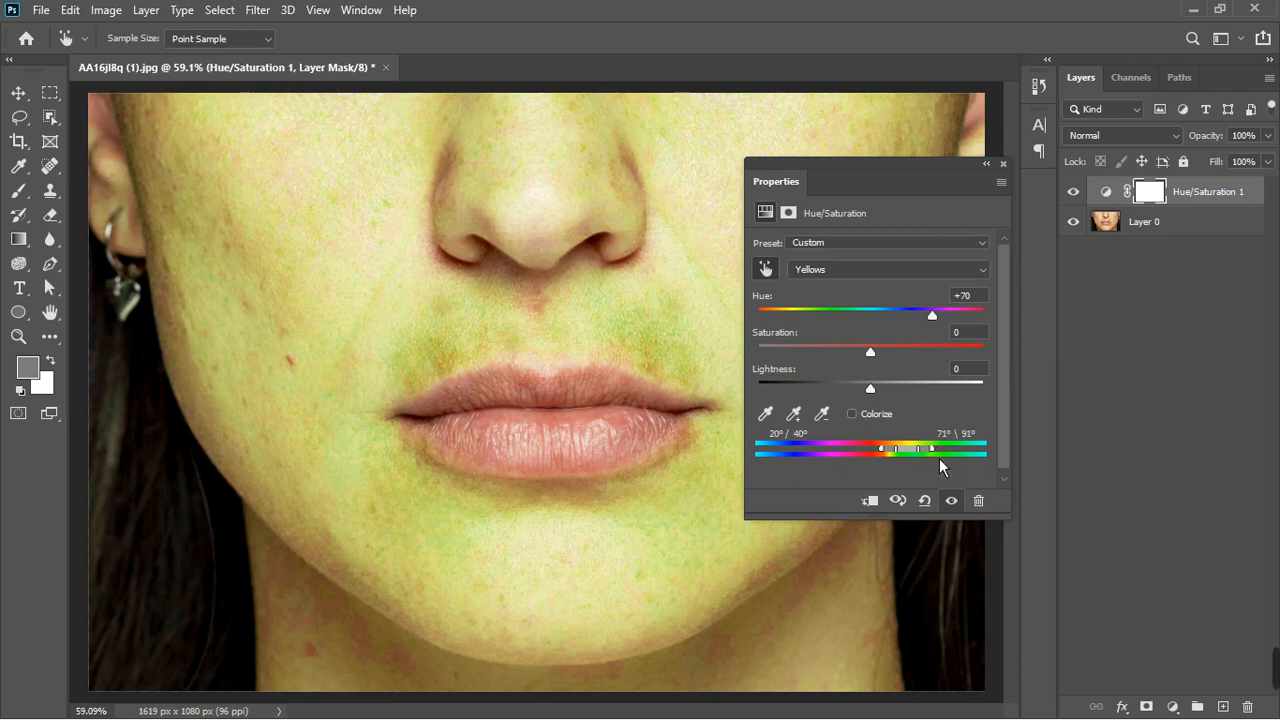
left_click_drag(891, 460, 887, 460)
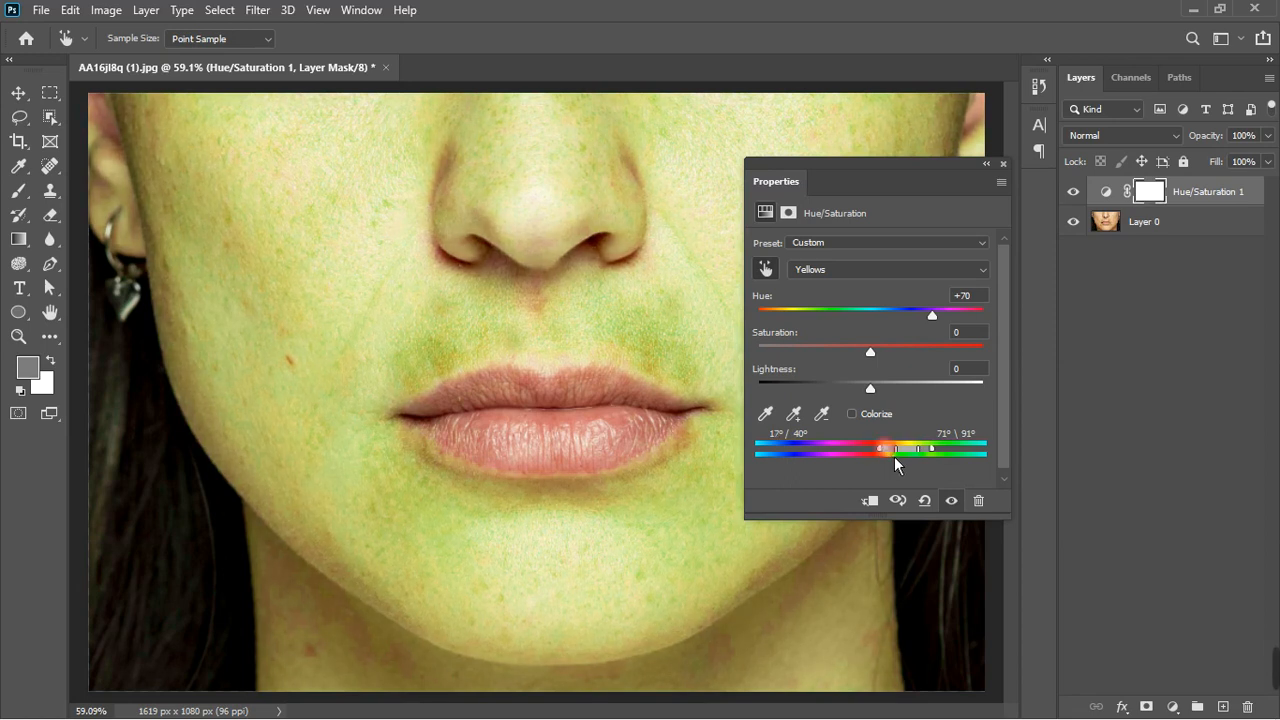
left_click_drag(910, 458, 914, 458)
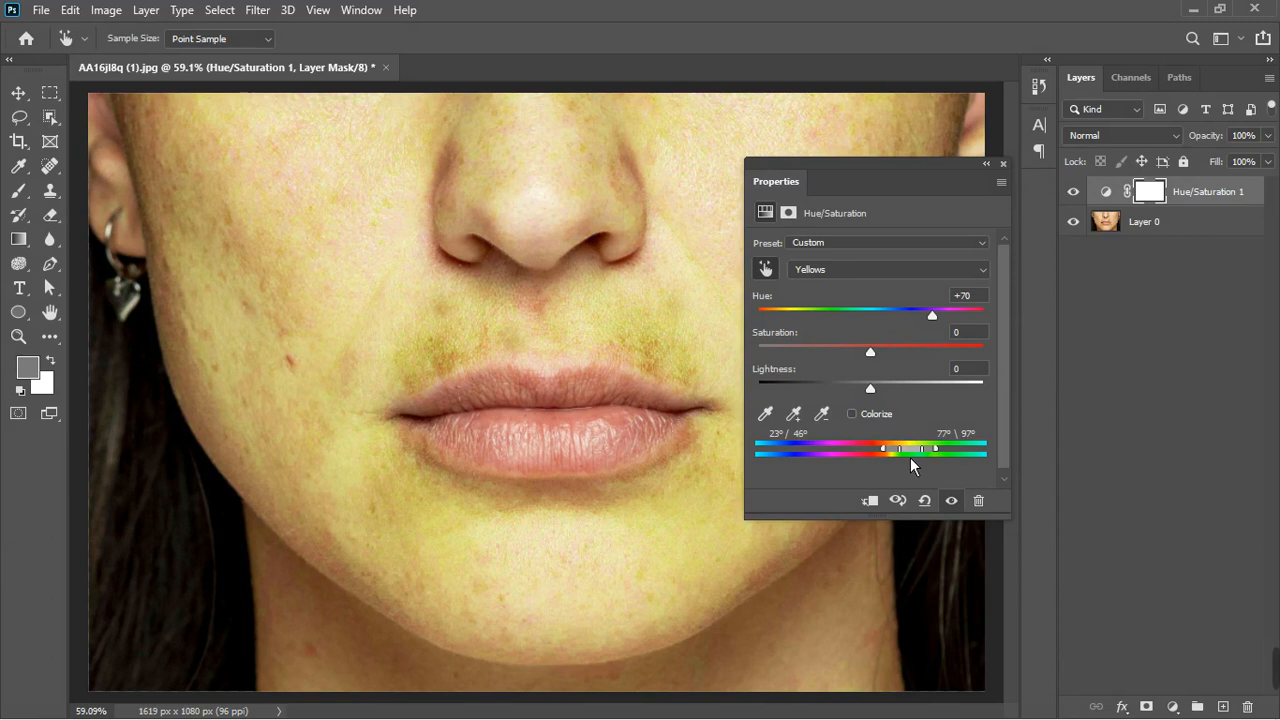
left_click_drag(907, 457, 900, 460)
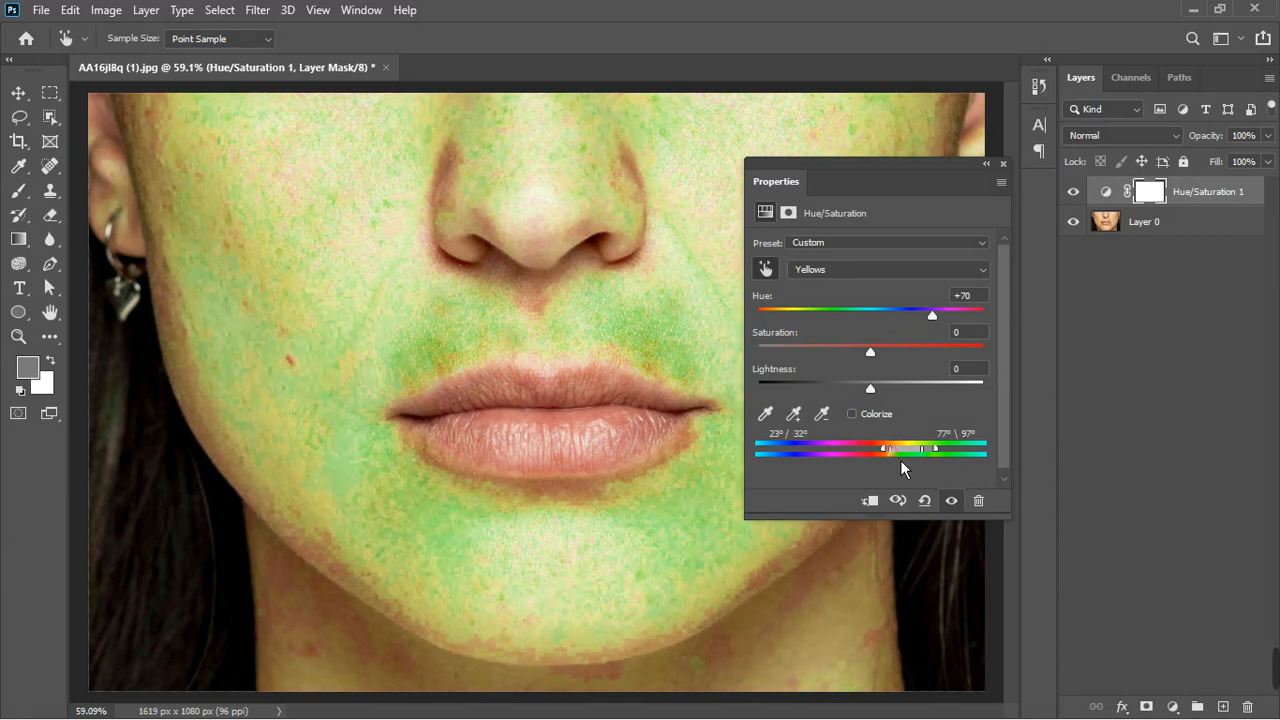
left_click(955, 500)
left_click(955, 501)
left_click(955, 501)
left_click(955, 501)
Step: Set the Yellows hue to -5, compare with the adjustment switched off, and close its properties
left_click(890, 309)
type("0")
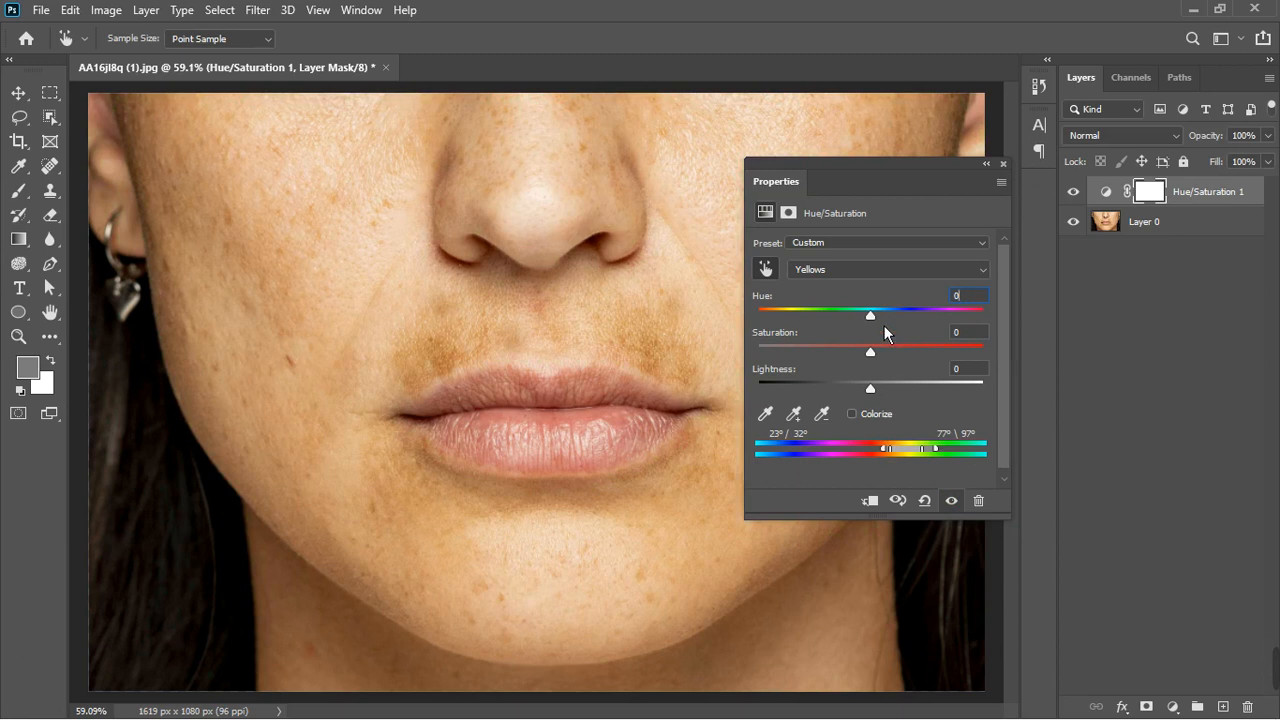
type("-10")
key("Up")
key("Up")
key("Up")
key("Up")
key("Up")
key("Return")
left_click(953, 505)
left_click(953, 505)
left_click(1003, 164)
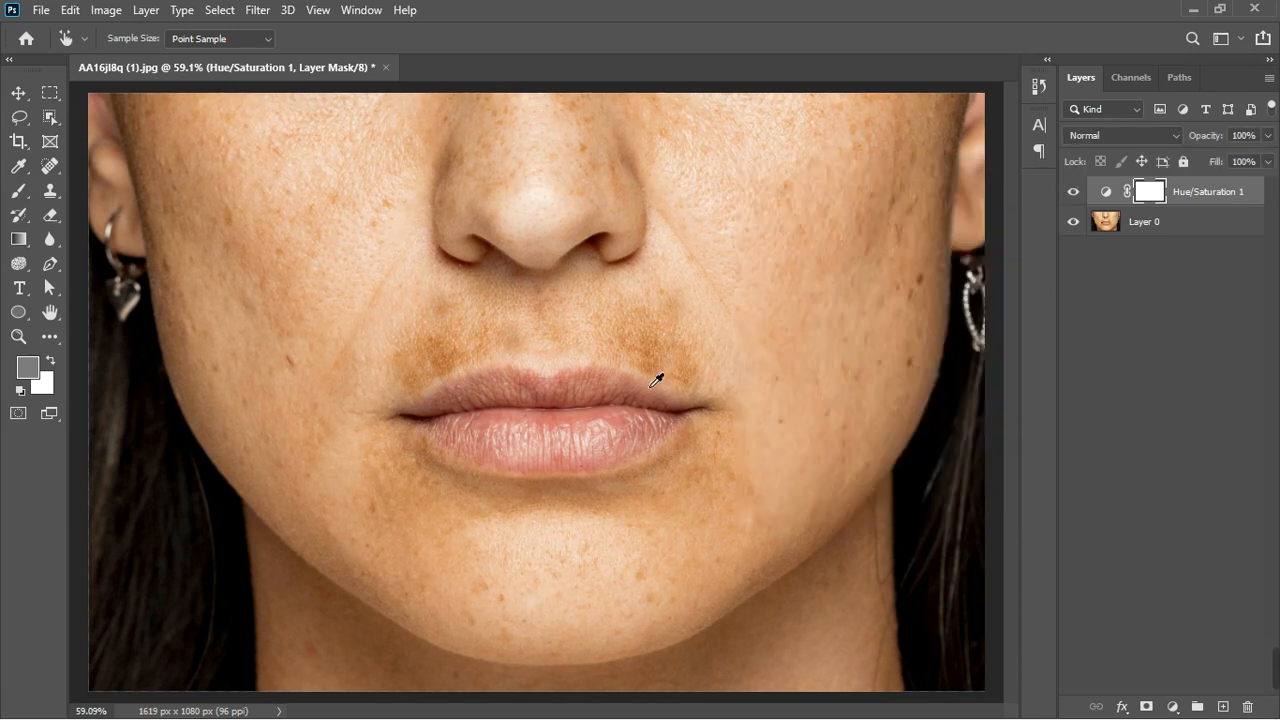
Step: Compare the photo with and without the Hue/Saturation layer, and stamp all visible layers into a new layer
scroll(773, 366, "down", 2)
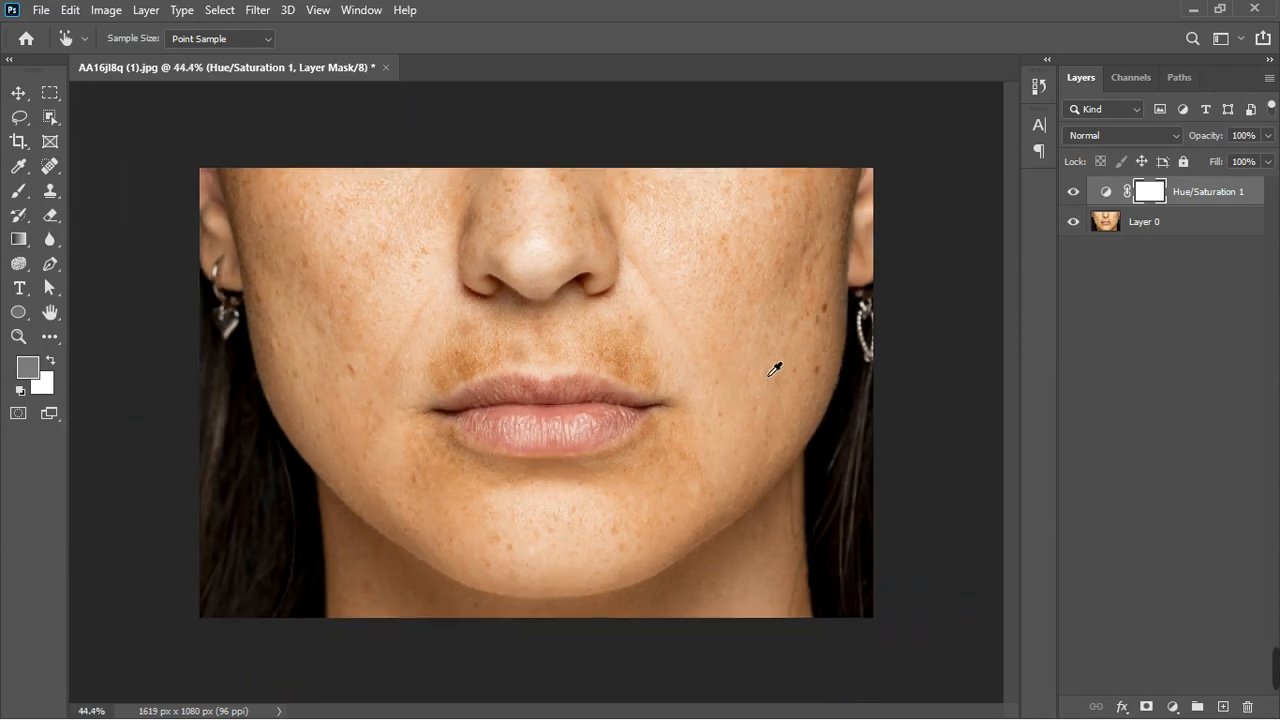
left_click(1075, 200)
left_click(1074, 195)
key("ctrl+alt+shift+e")
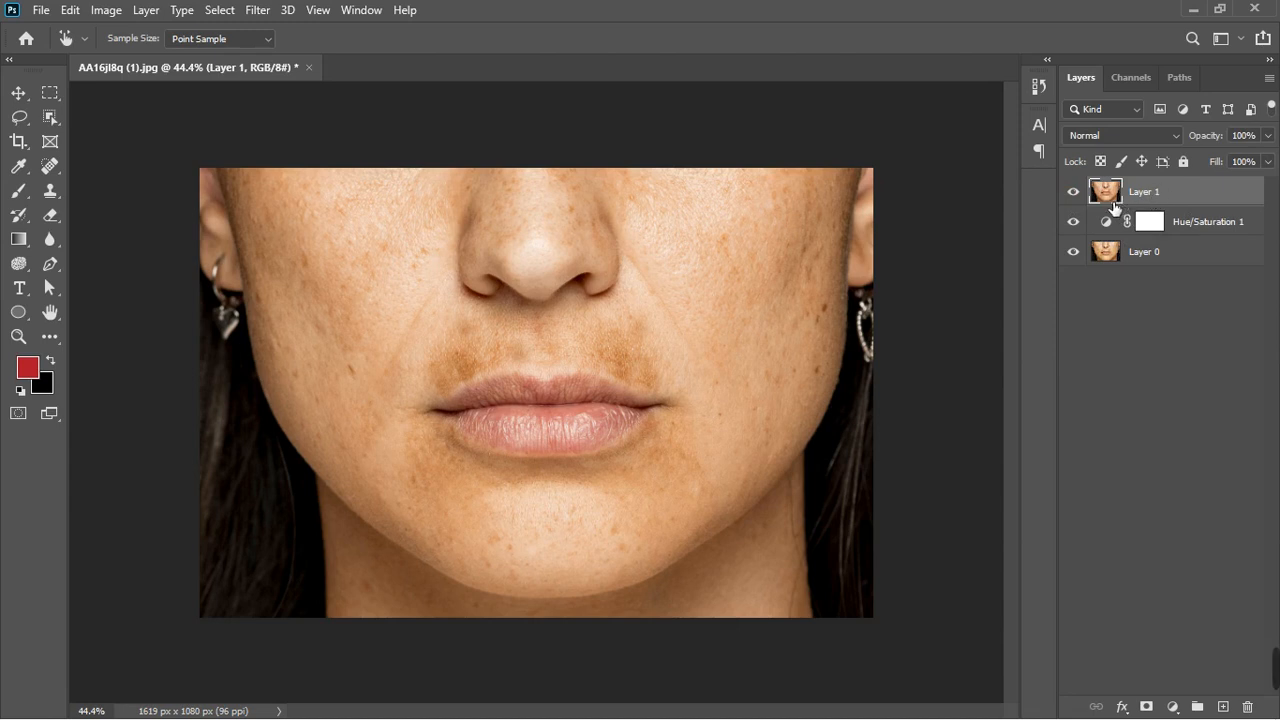
key("i")
Step: Group the Hue/Saturation 1 adjustment layer together with Layer 0
left_click(1200, 225)
left_click(1194, 251, "shift")
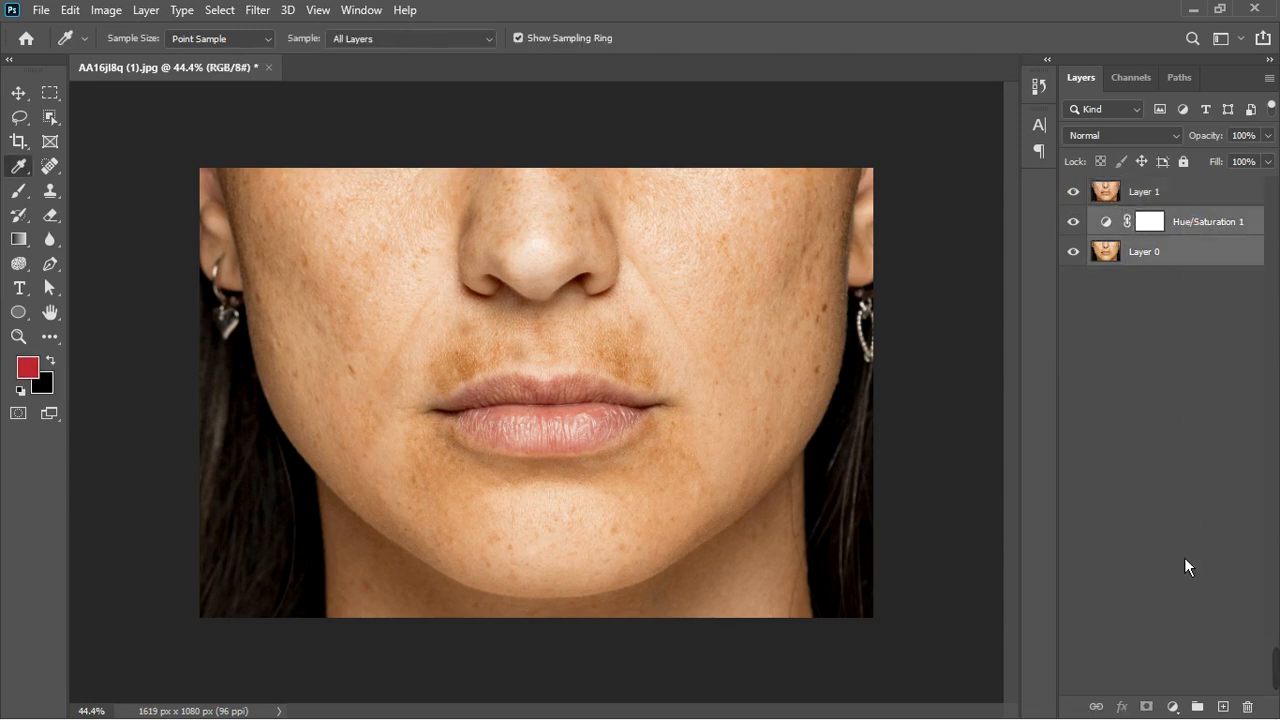
left_click(1197, 706)
Step: Duplicate the merged Layer 1 twice and hide the original Layer 1
left_click(1188, 200)
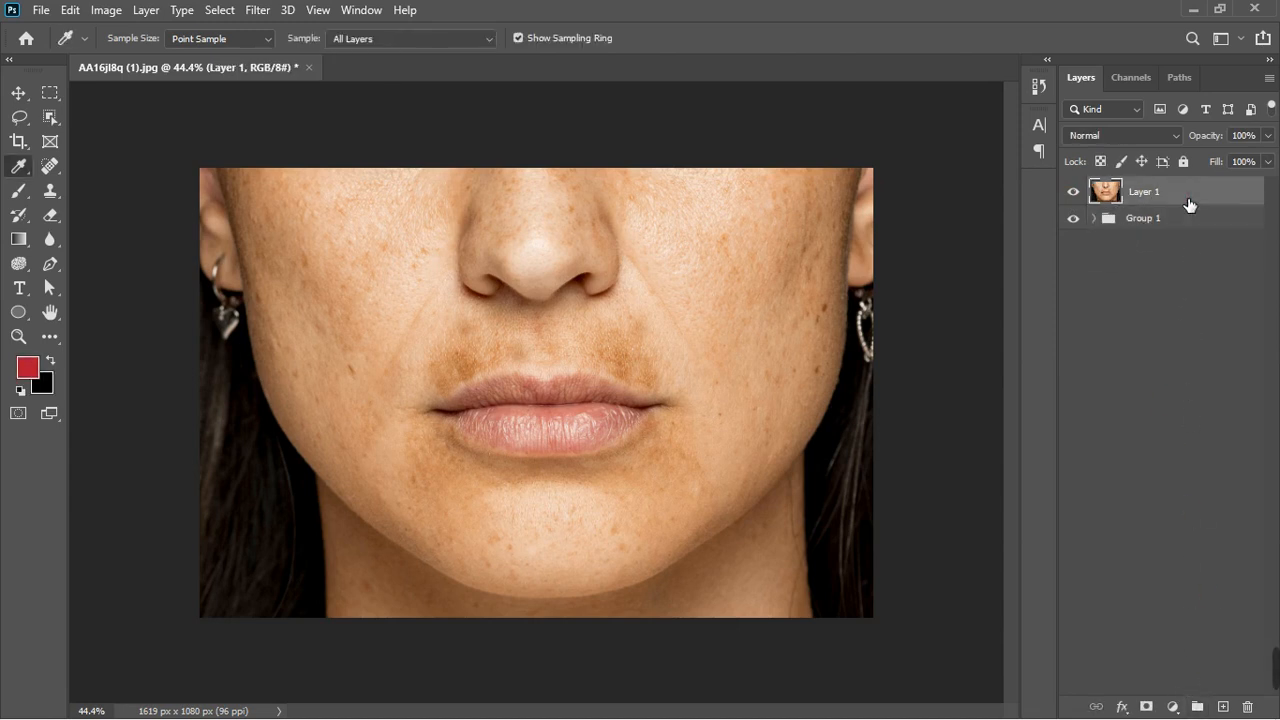
key("ctrl+j")
key("ctrl+j")
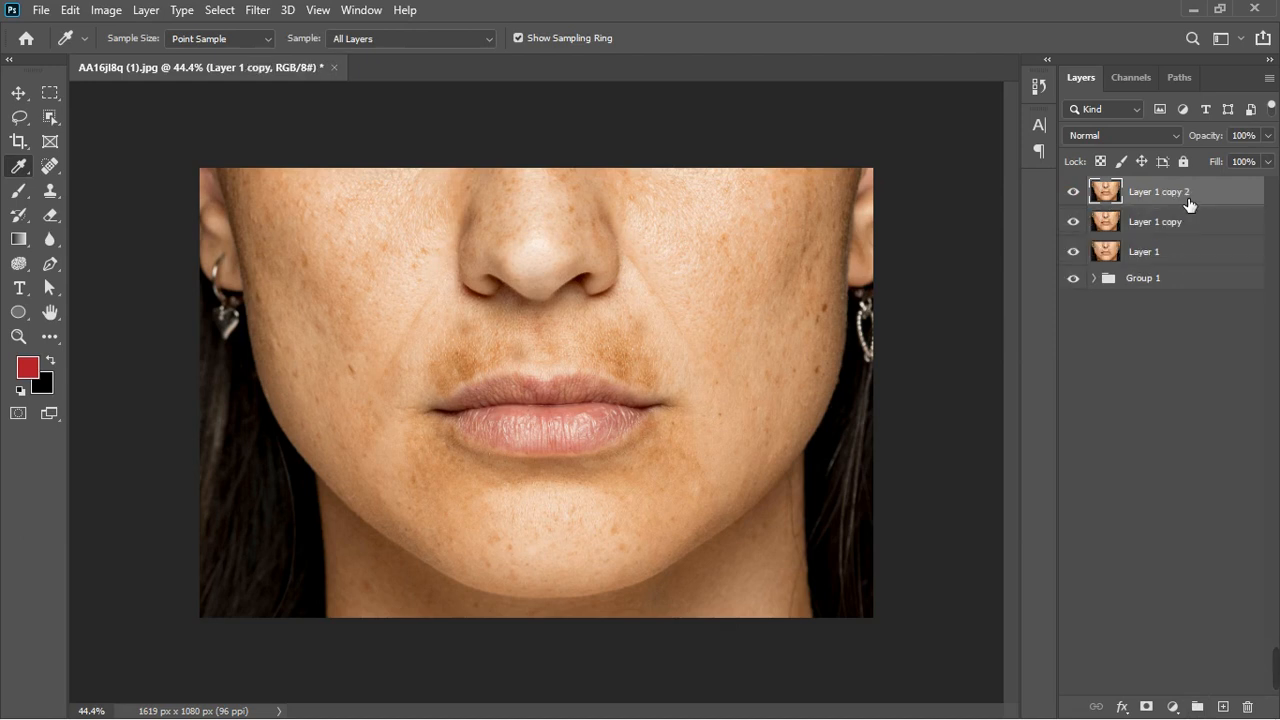
left_click(1073, 251)
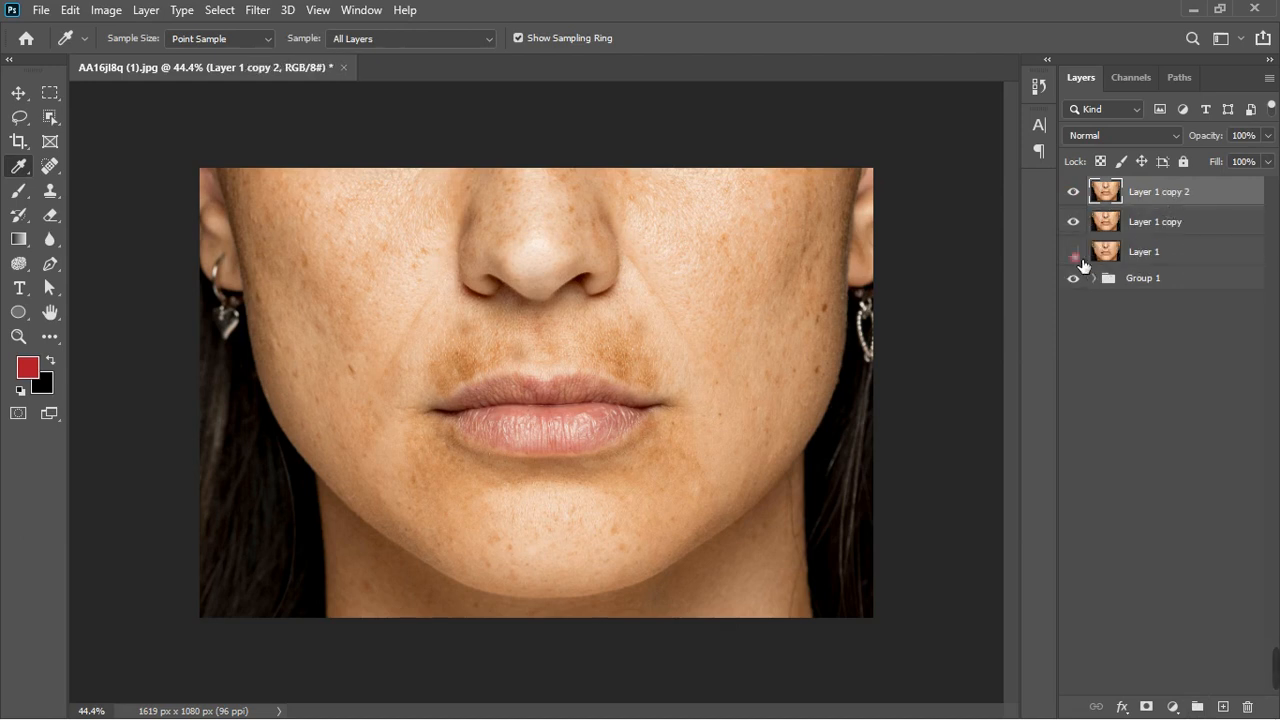
Step: Rename the lower Layer 1 copy as COLOR and the upper one as TEXTURE
double_click(1160, 221)
type("COLOR")
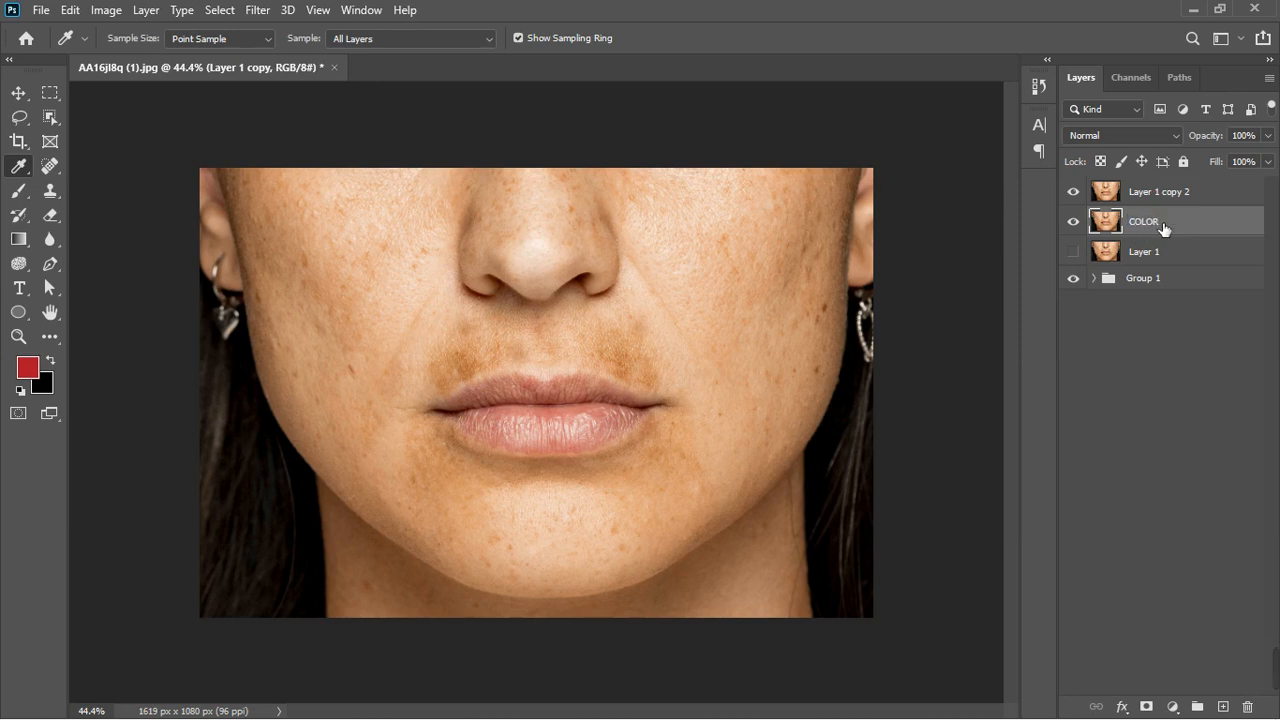
key("Return")
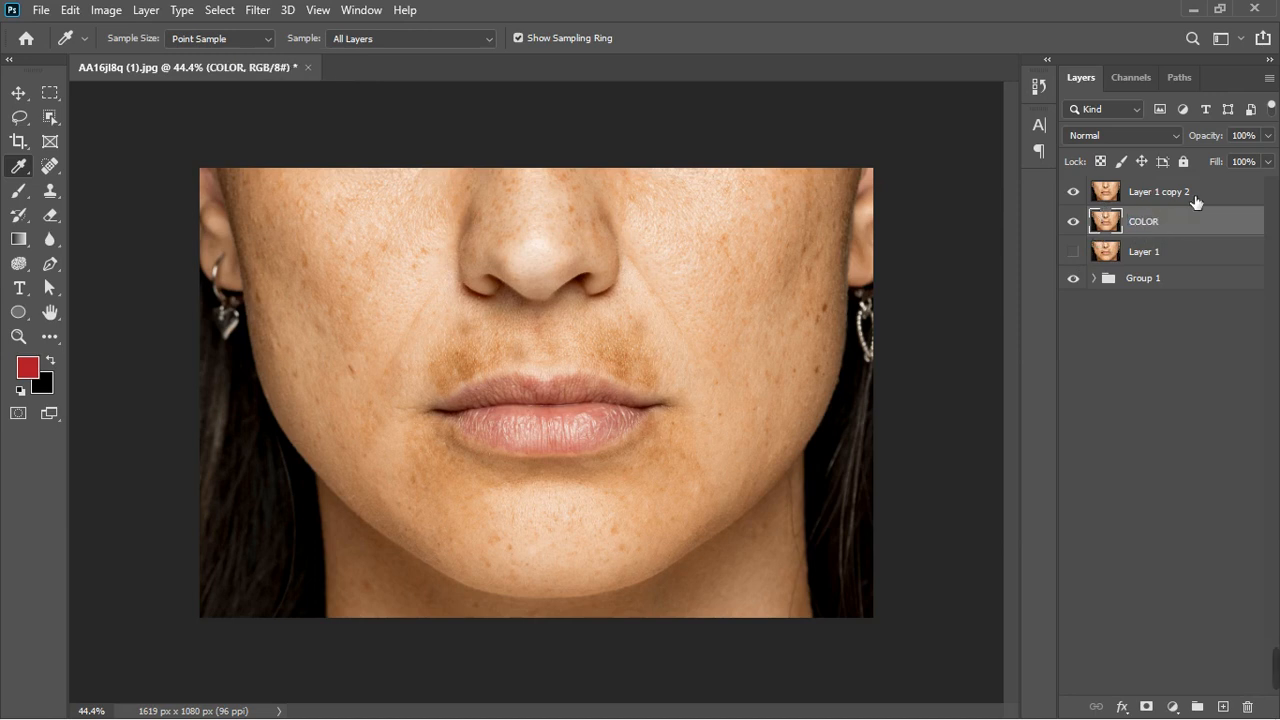
double_click(1190, 199)
type("TEXTURE")
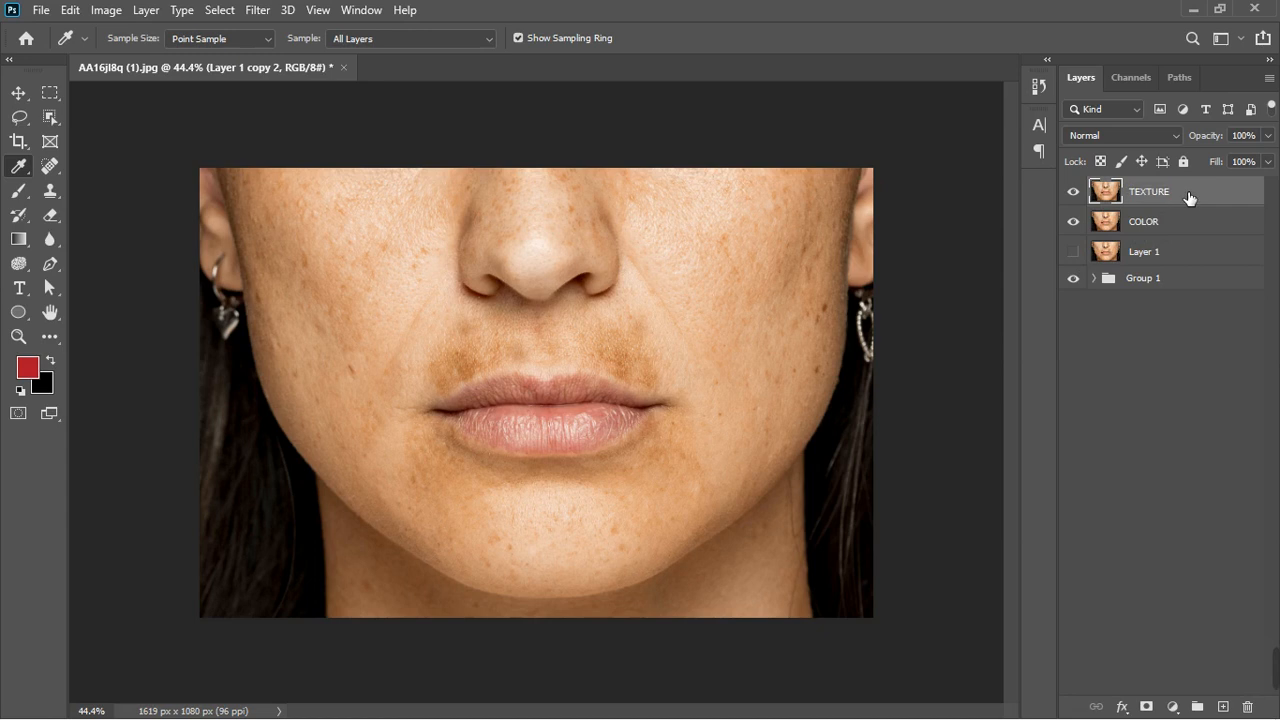
key("Return")
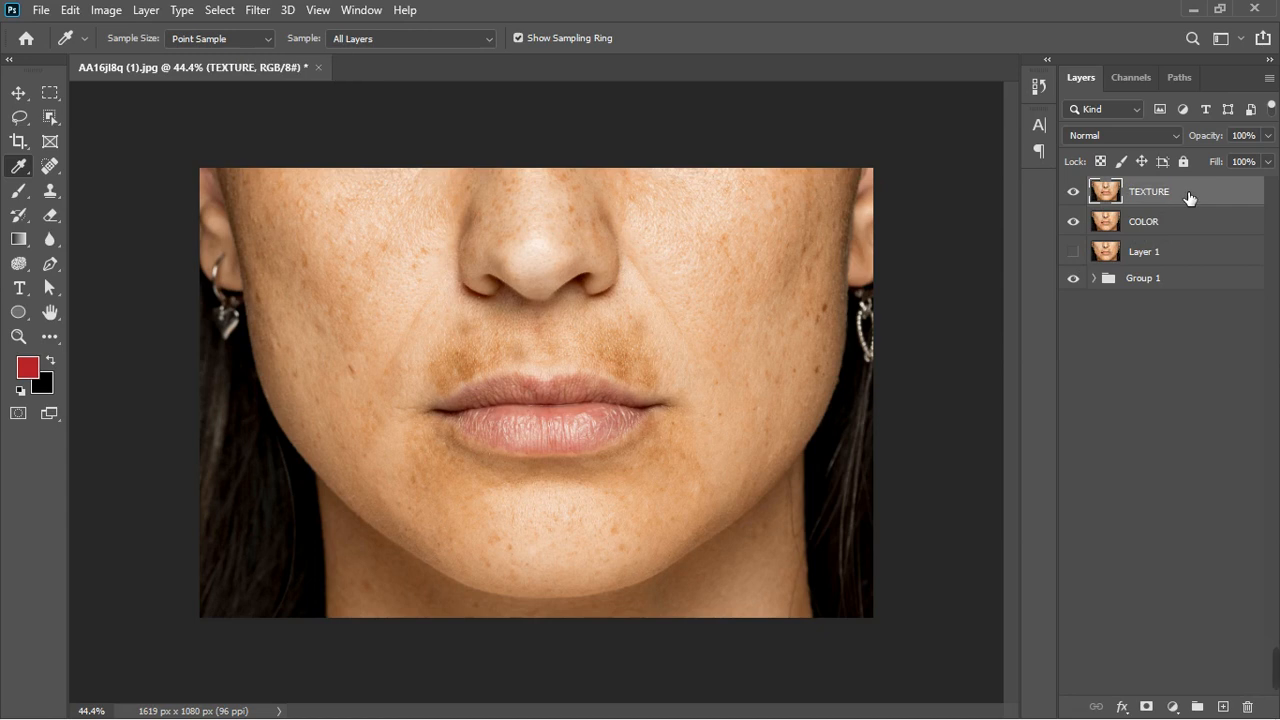
Step: Hide the TEXTURE layer and apply a Gaussian Blur with a 13.9-pixel radius to the COLOR layer
left_click(1176, 229)
left_click(1074, 192)
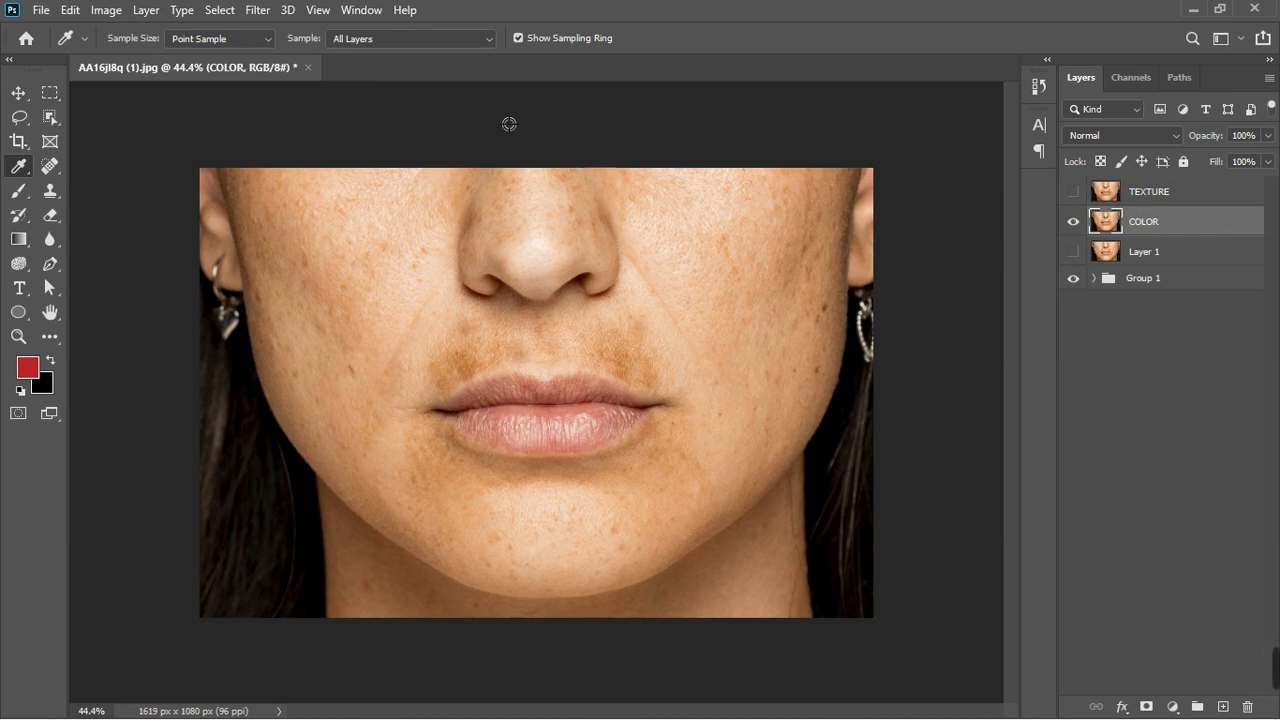
left_click(270, 14)
mouse_move(340, 221)
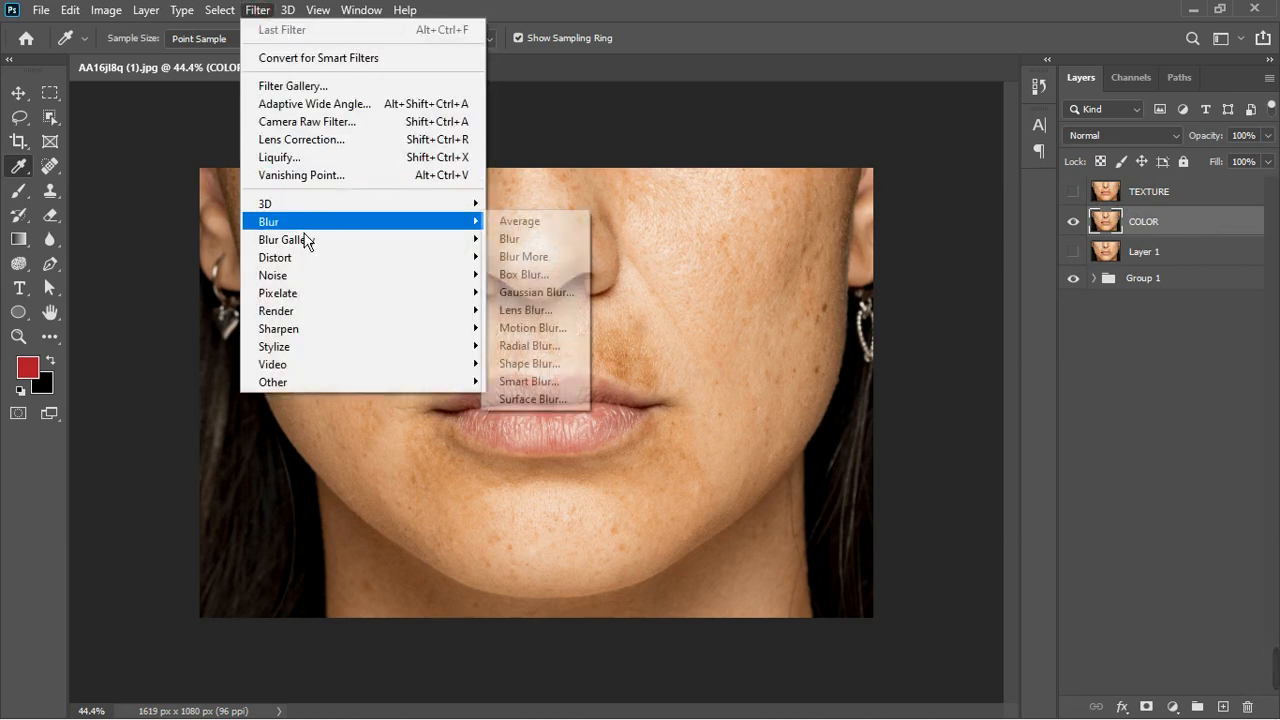
left_click(541, 293)
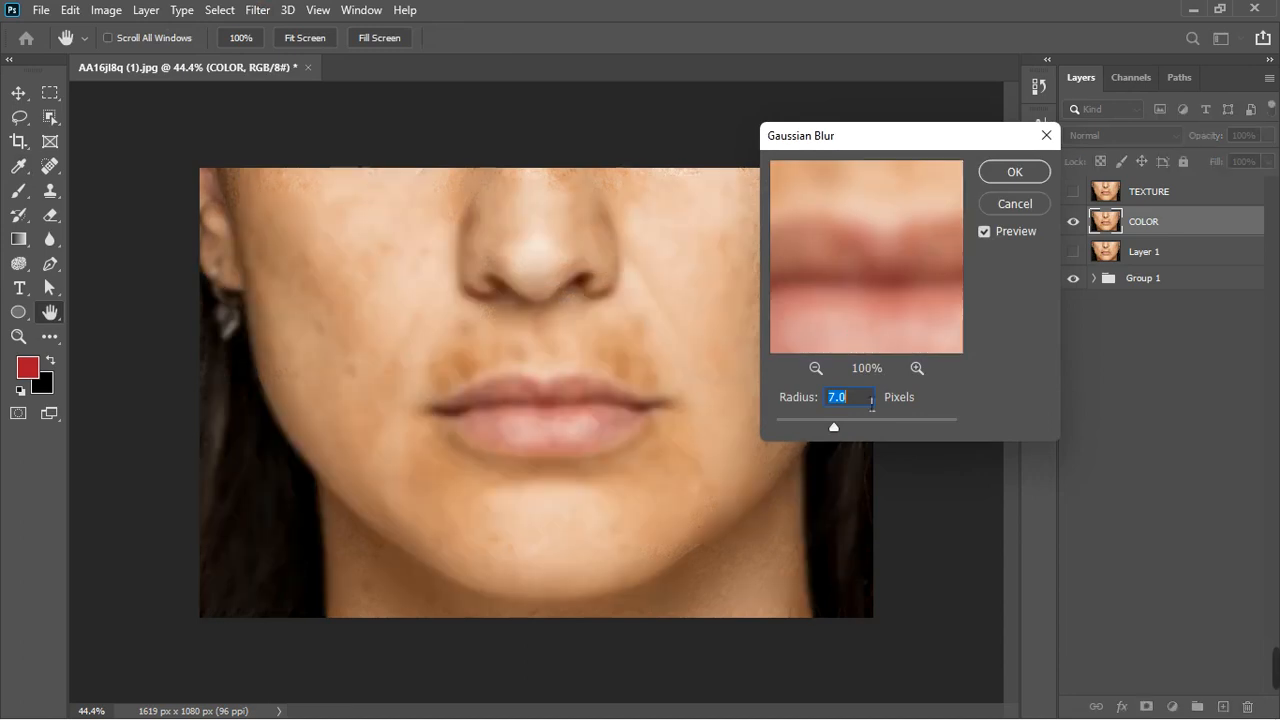
left_click_drag(839, 434, 857, 436)
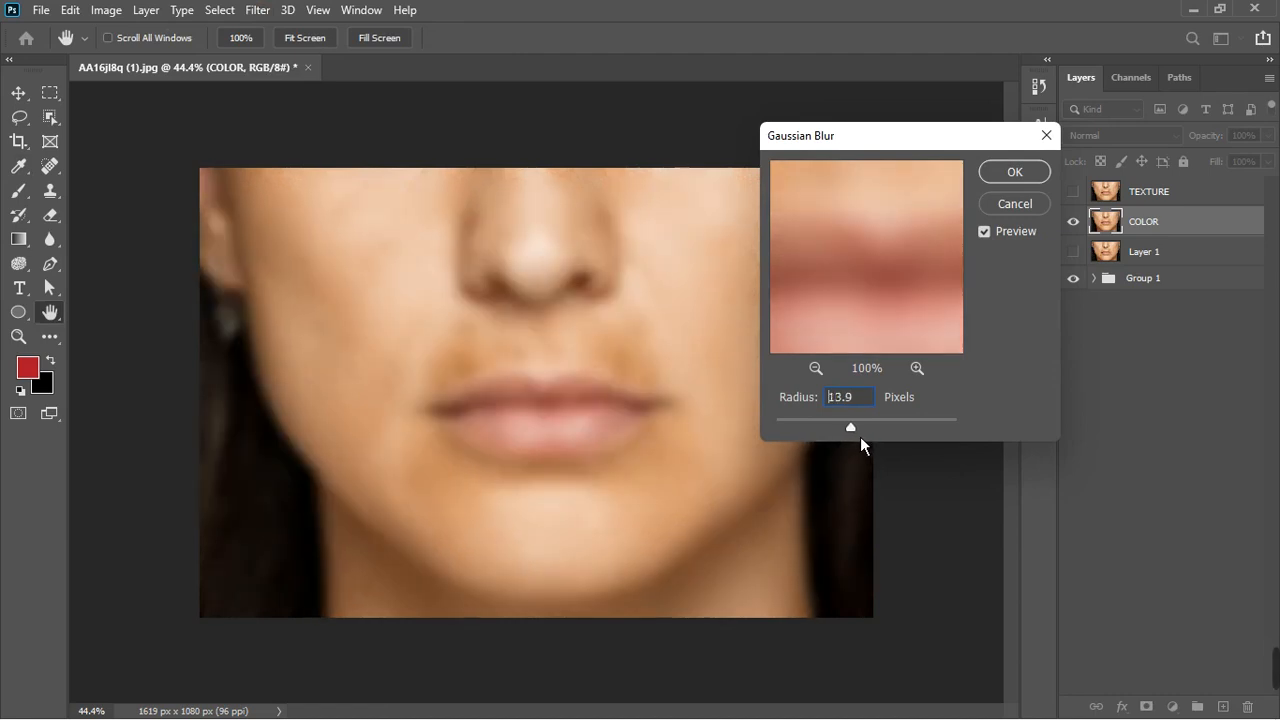
left_click(1005, 174)
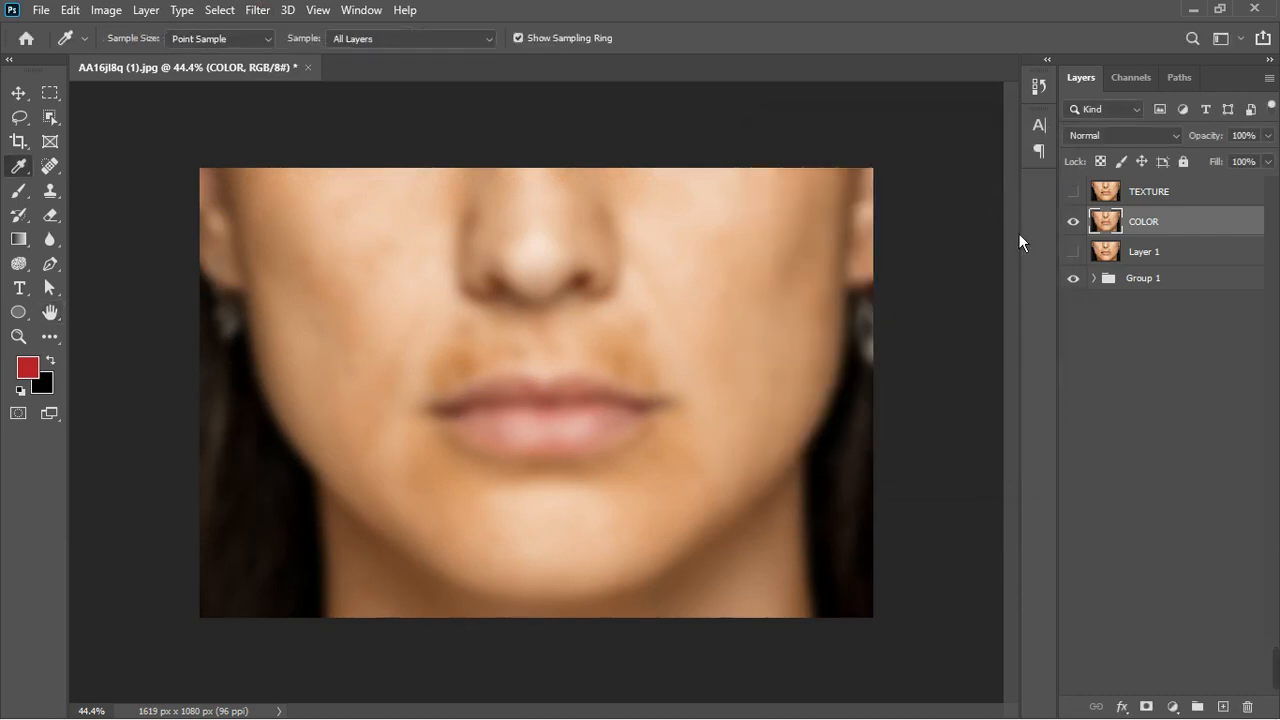
Step: Show the TEXTURE layer and run Apply Image on it with COLOR as the source layer and Subtract blending
left_click(1073, 191)
left_click(1159, 199)
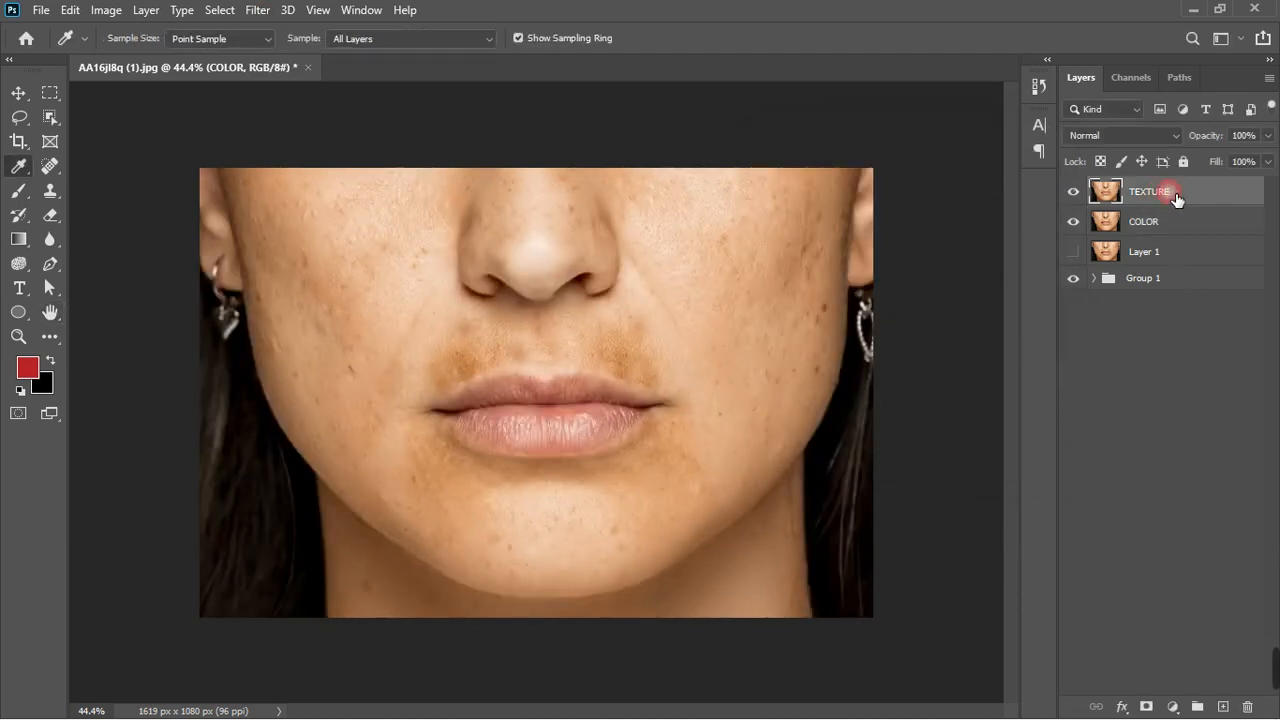
left_click(106, 10)
left_click(131, 287)
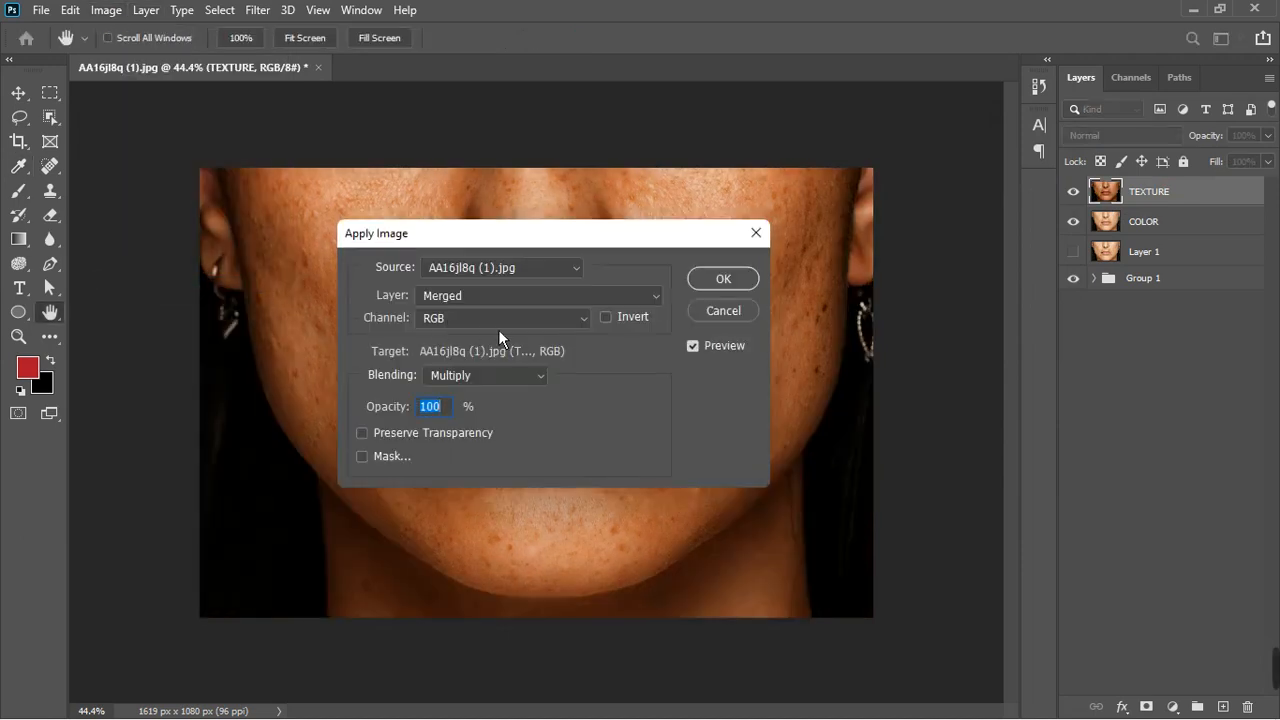
left_click(514, 300)
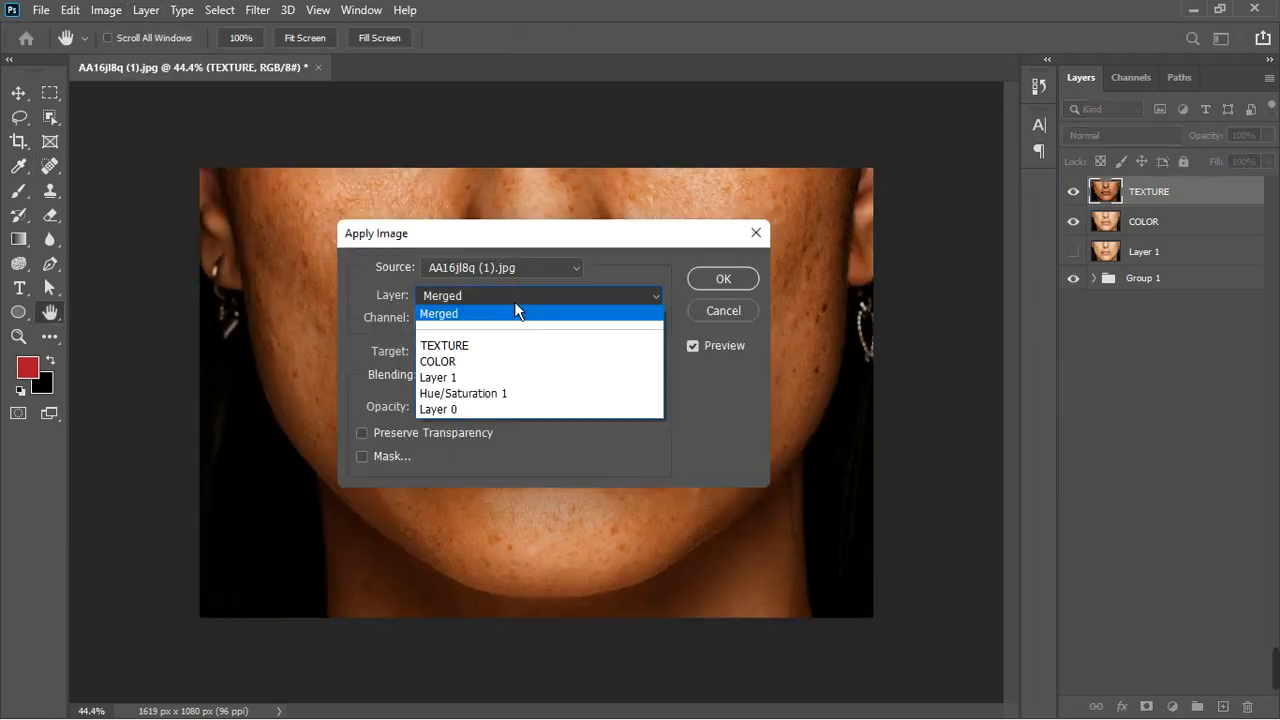
left_click(474, 362)
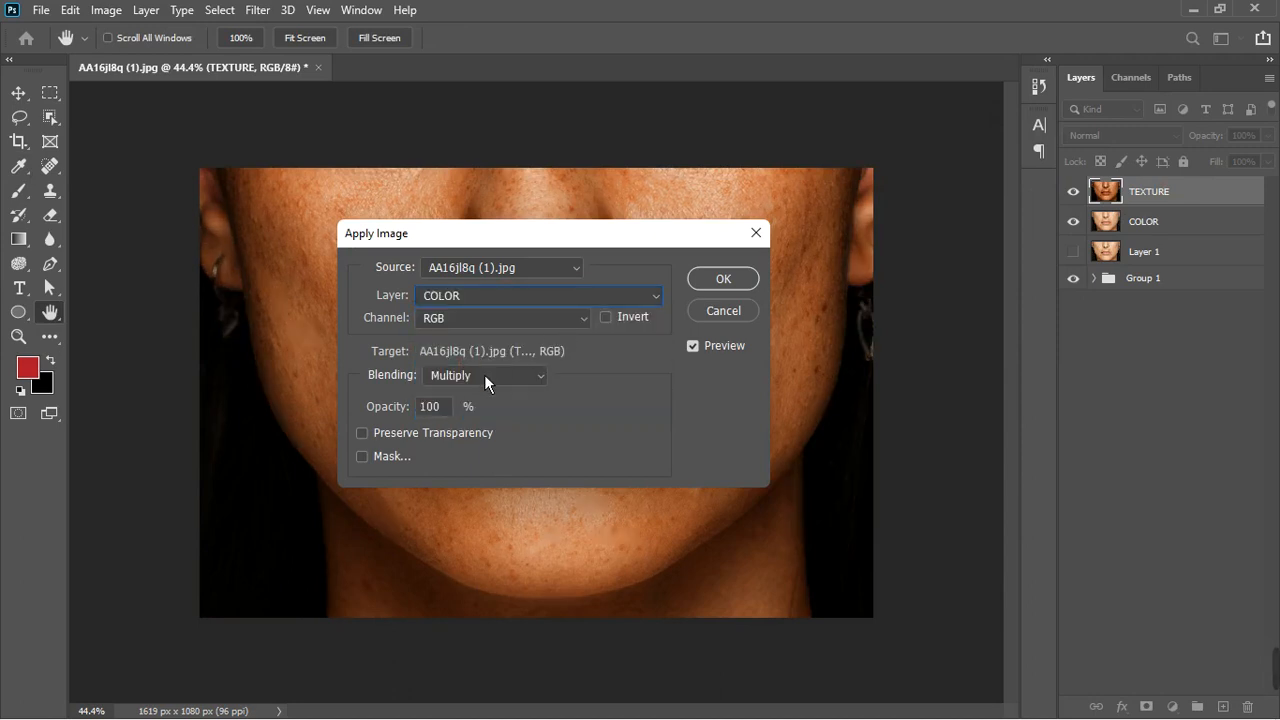
left_click(485, 378)
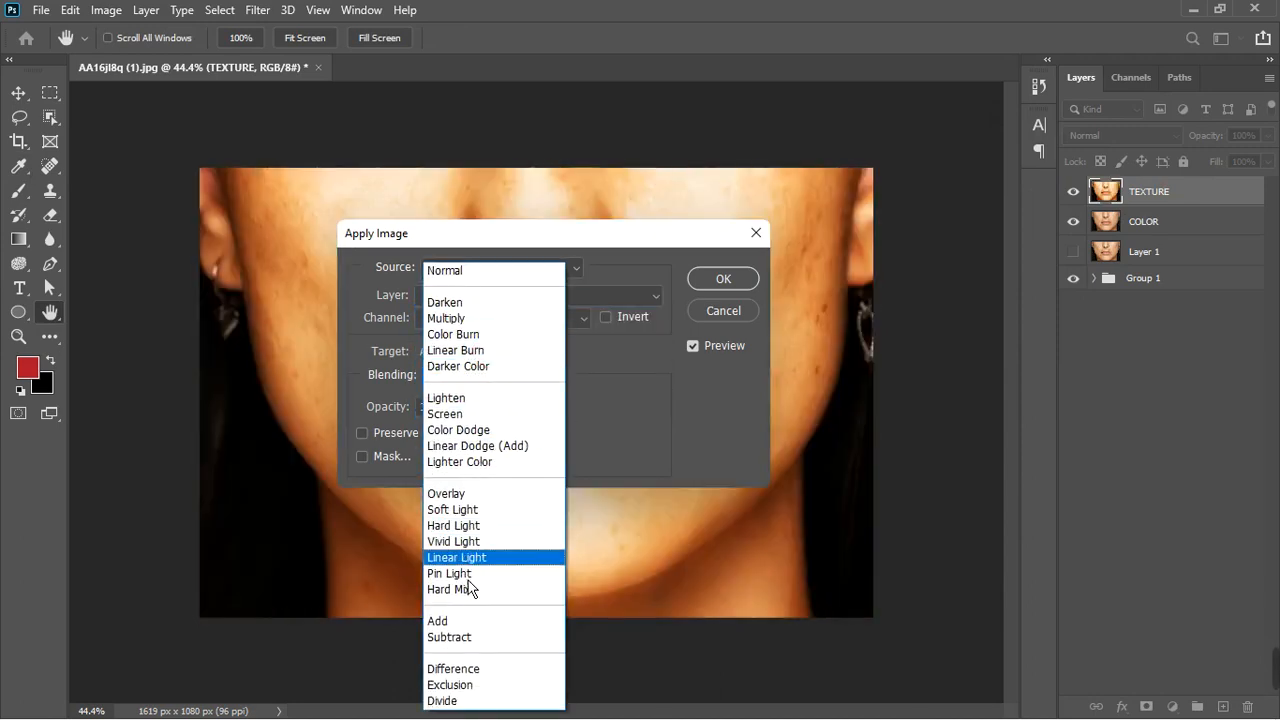
left_click(455, 637)
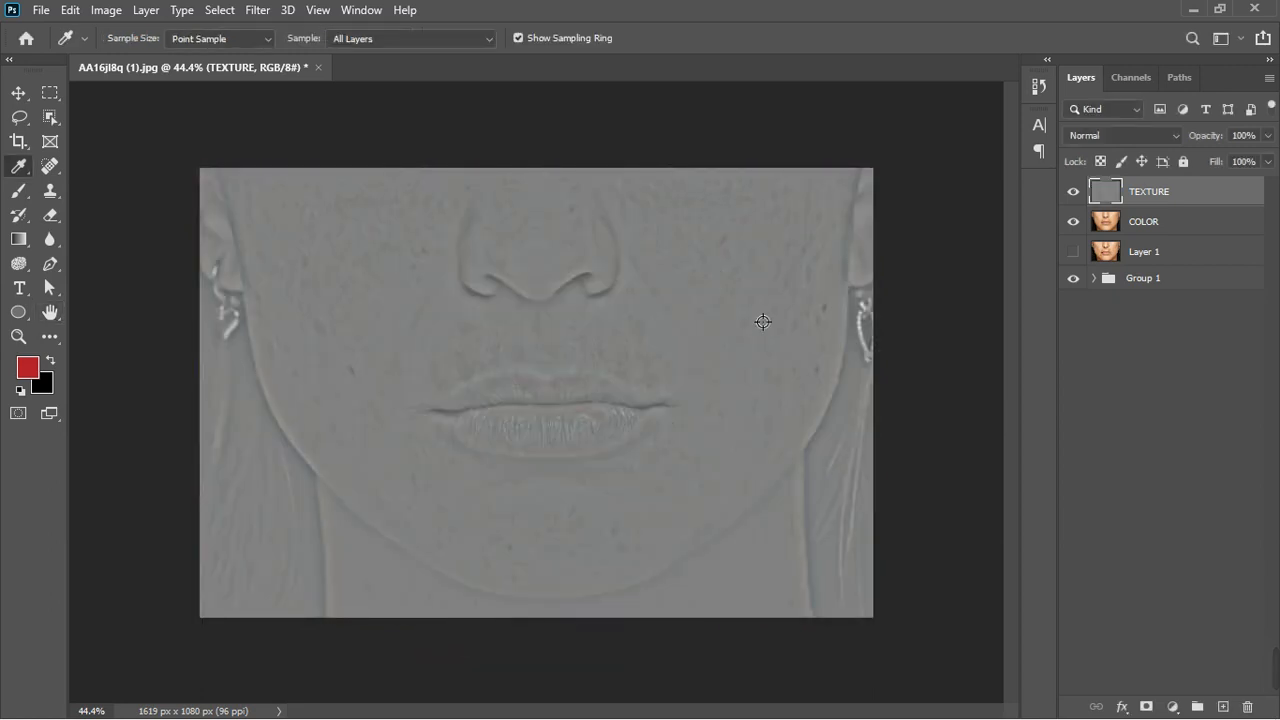
scroll(763, 318, "up", 5)
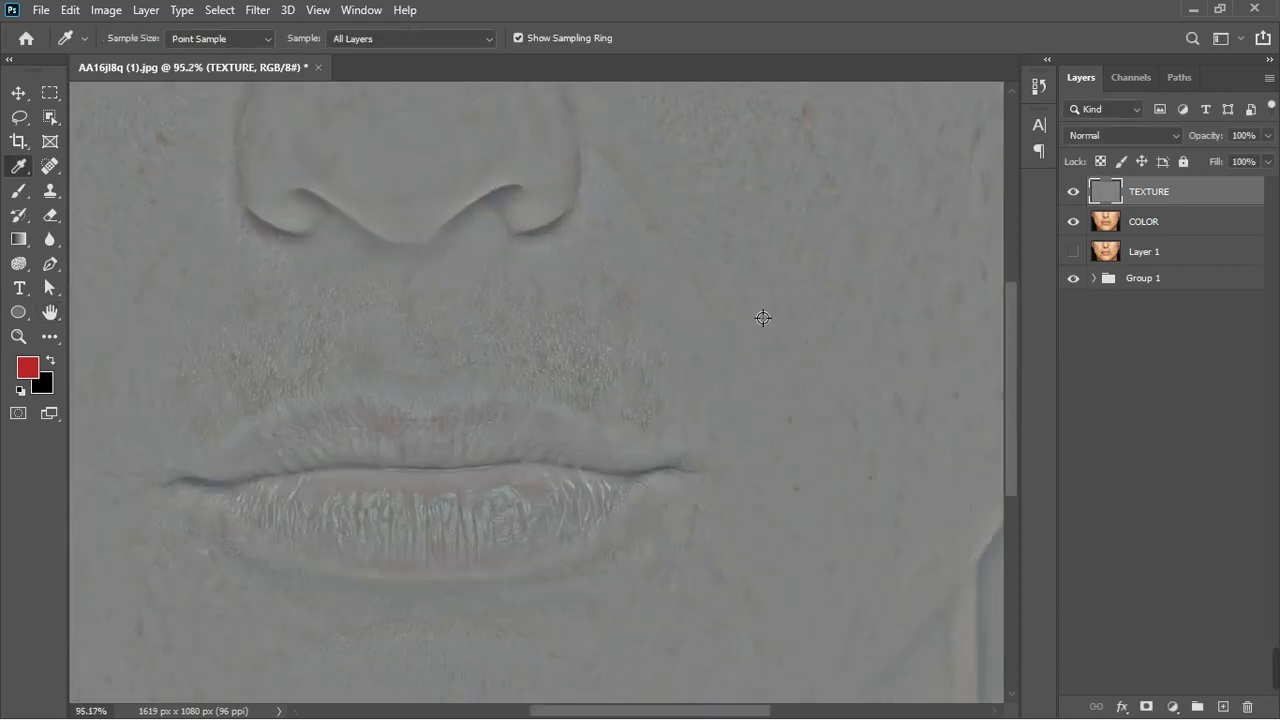
Step: Set the TEXTURE layer's blending mode to Linear Light
scroll(763, 318, "down", 3)
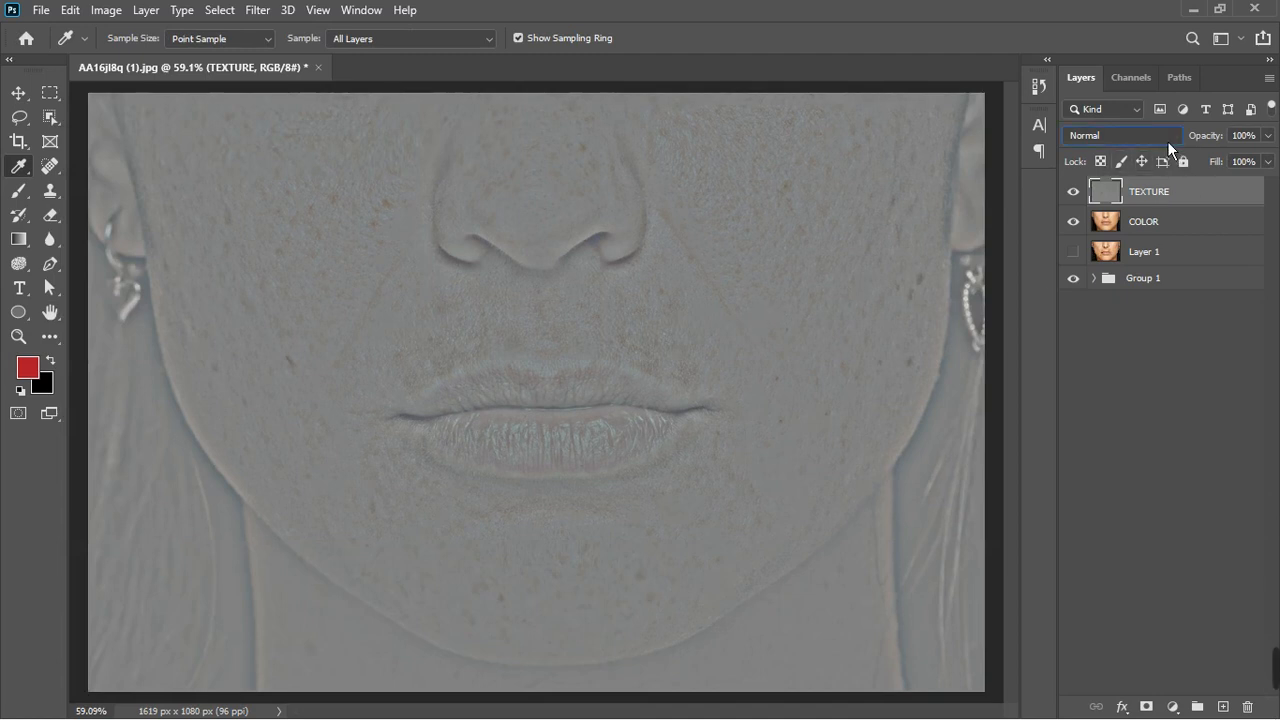
left_click(1167, 141)
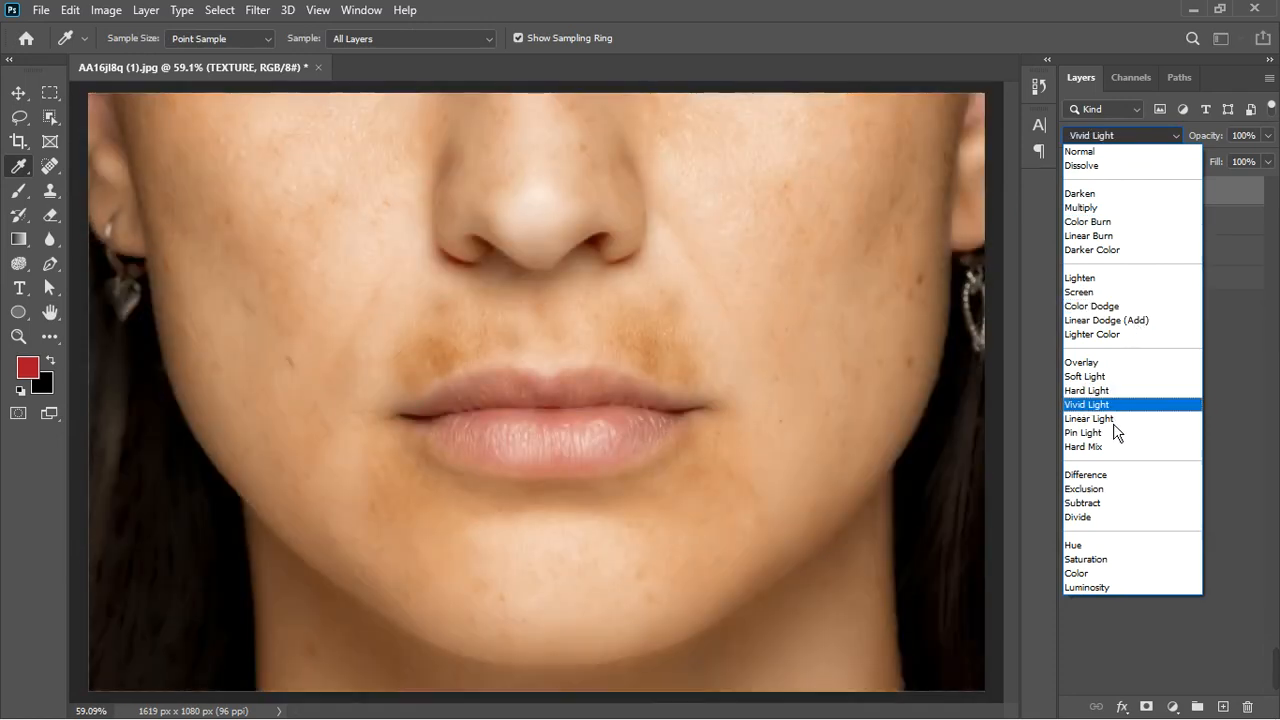
left_click(1121, 419)
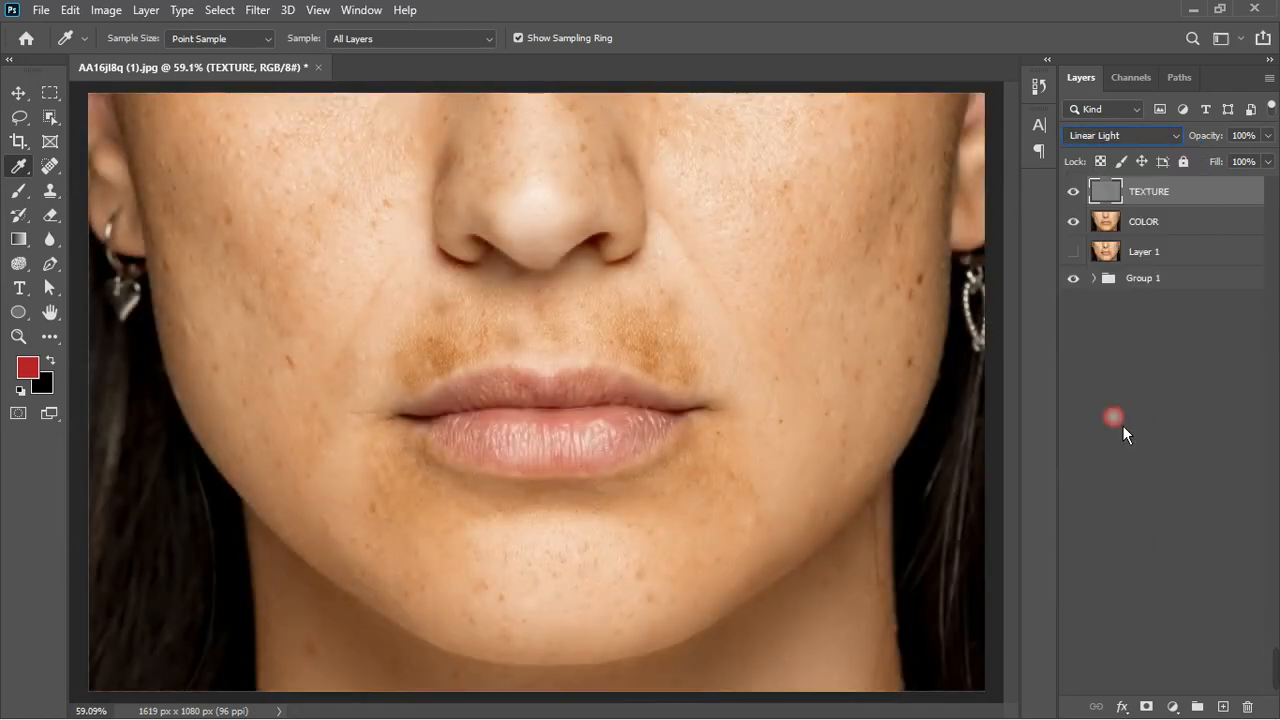
Step: Group the TEXTURE and COLOR layers and name the group FREQ SEP
left_click(1195, 230, "shift")
left_click(1200, 707)
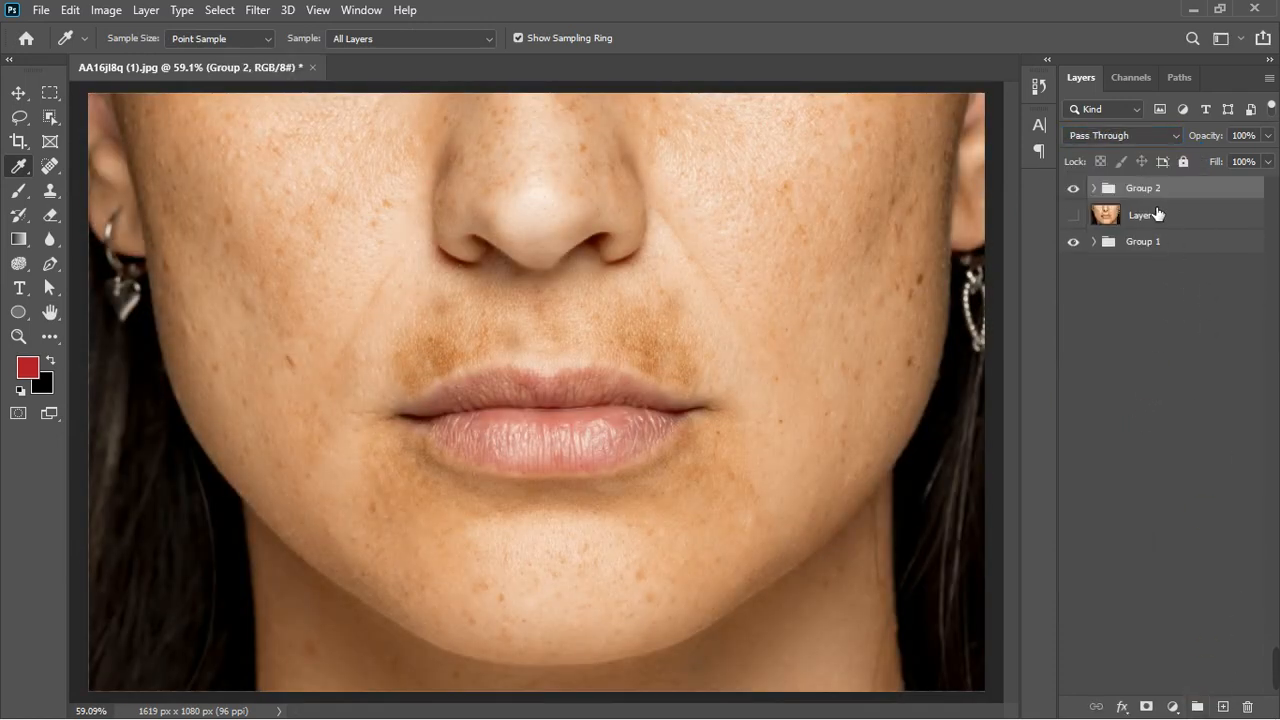
double_click(1144, 188)
type("FREQ SEP")
key("Return")
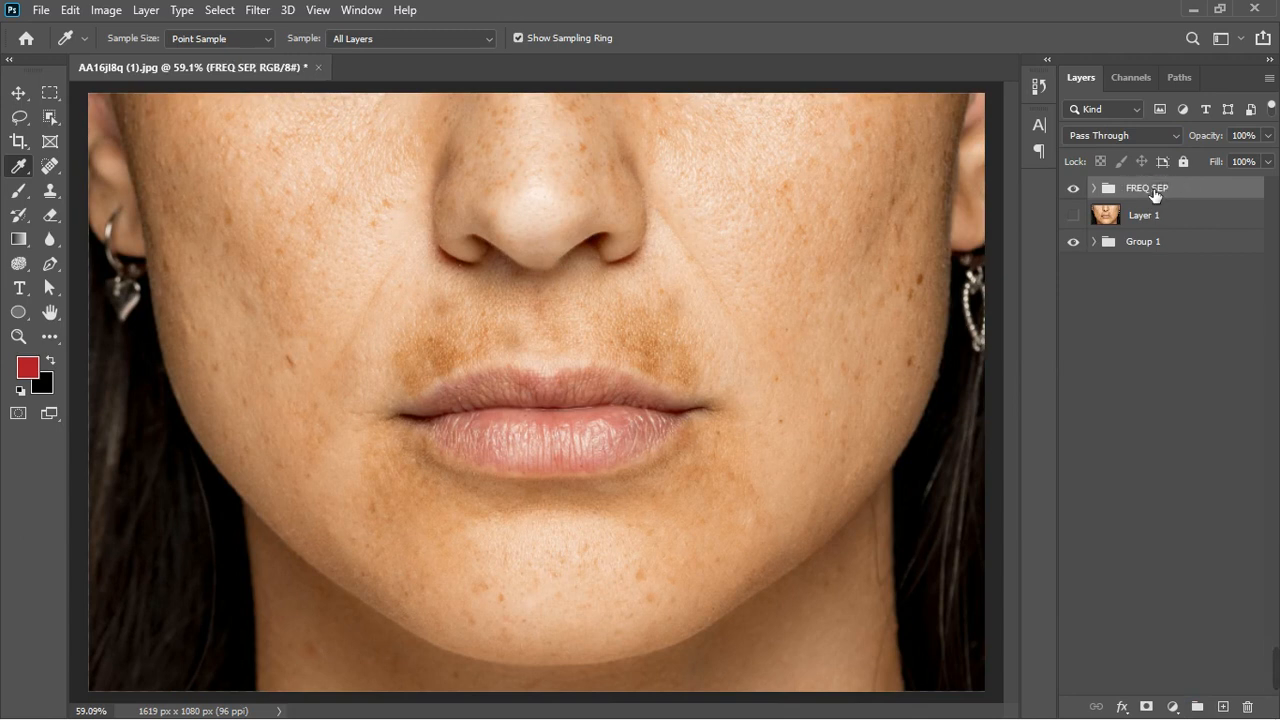
Step: Expand the FREQ SEP group, choose the Mixer Brush and make COLOR the active layer
left_click(1104, 199)
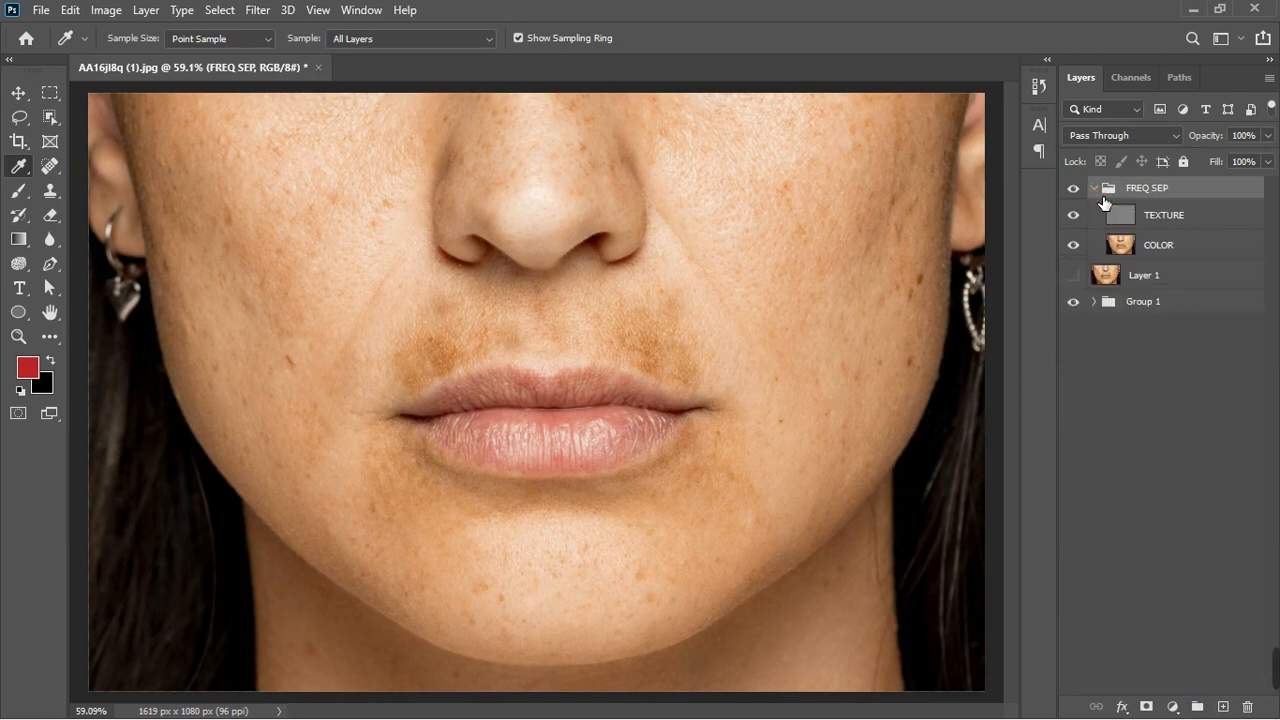
left_click(1184, 222)
left_click(1195, 246)
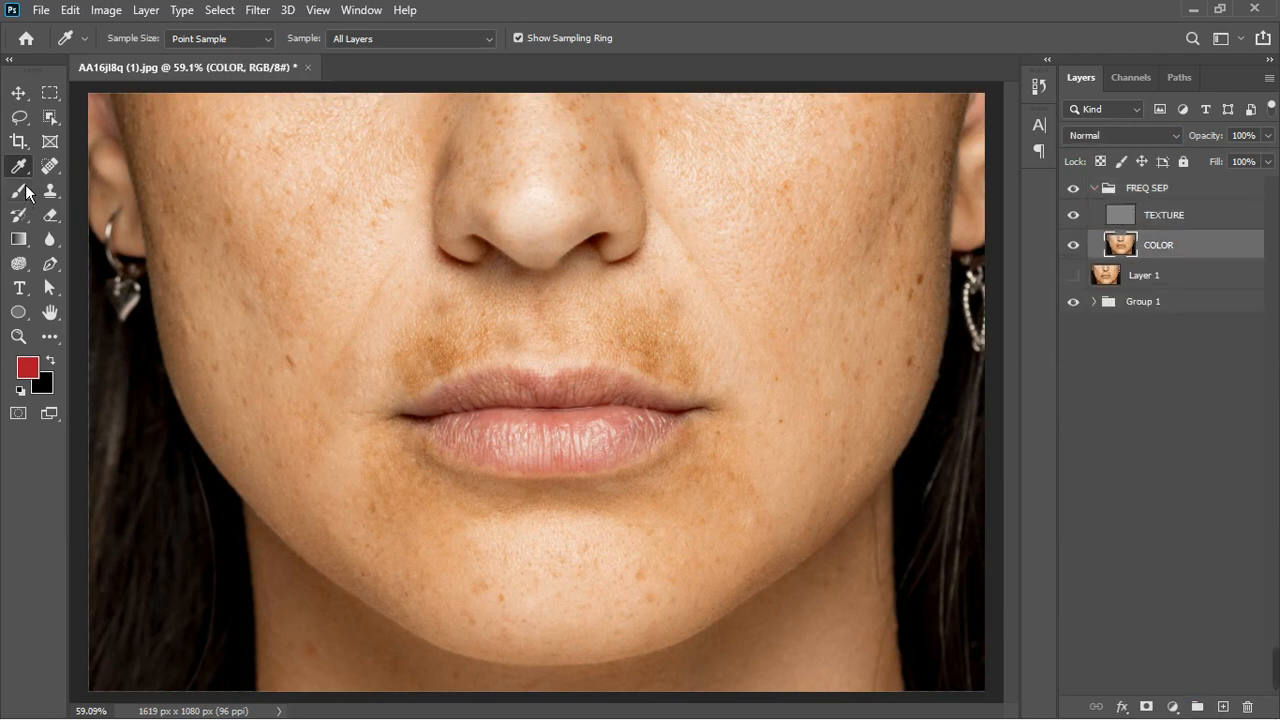
left_click(27, 197)
left_click(52, 211)
left_click(27, 199)
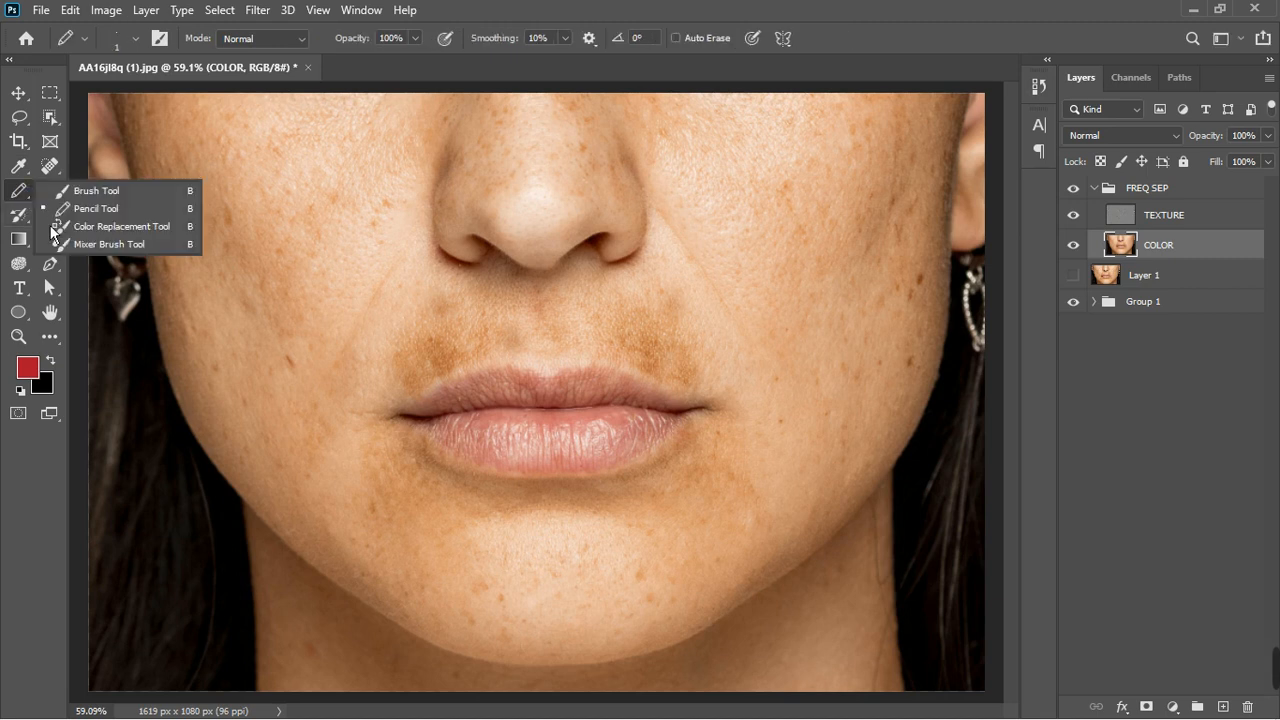
left_click(100, 244)
left_click(1208, 226)
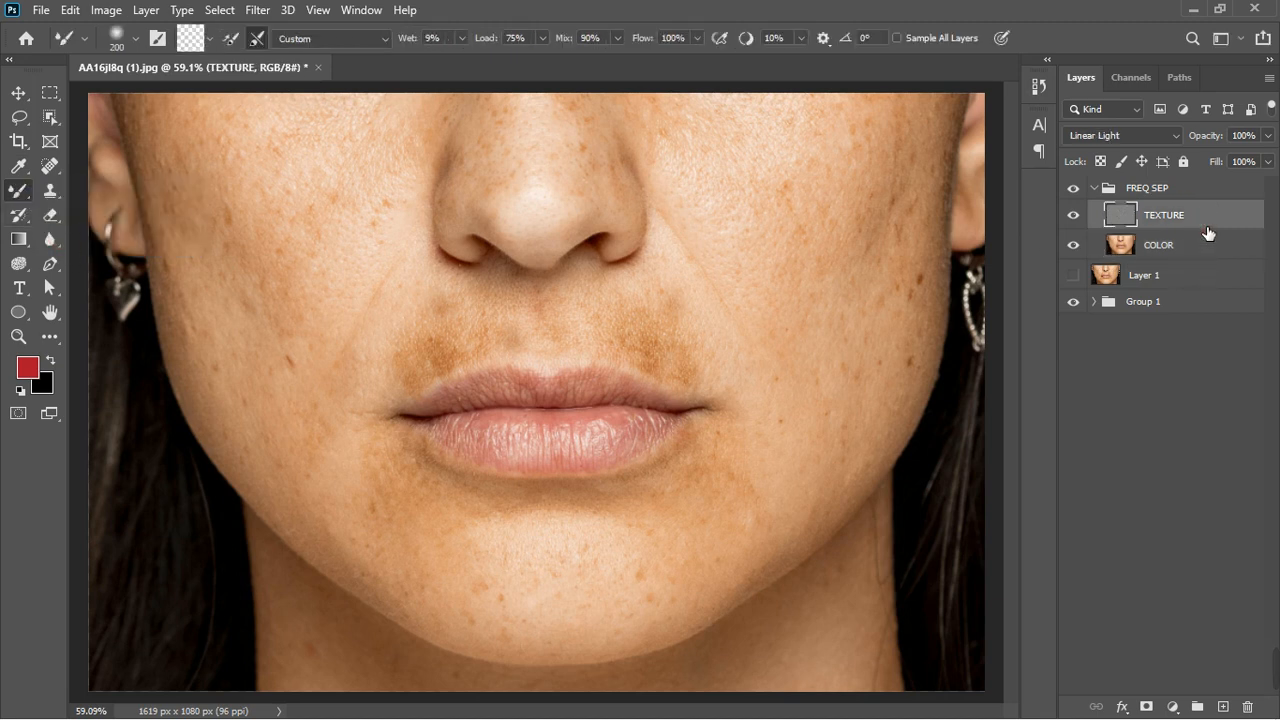
left_click(1180, 258)
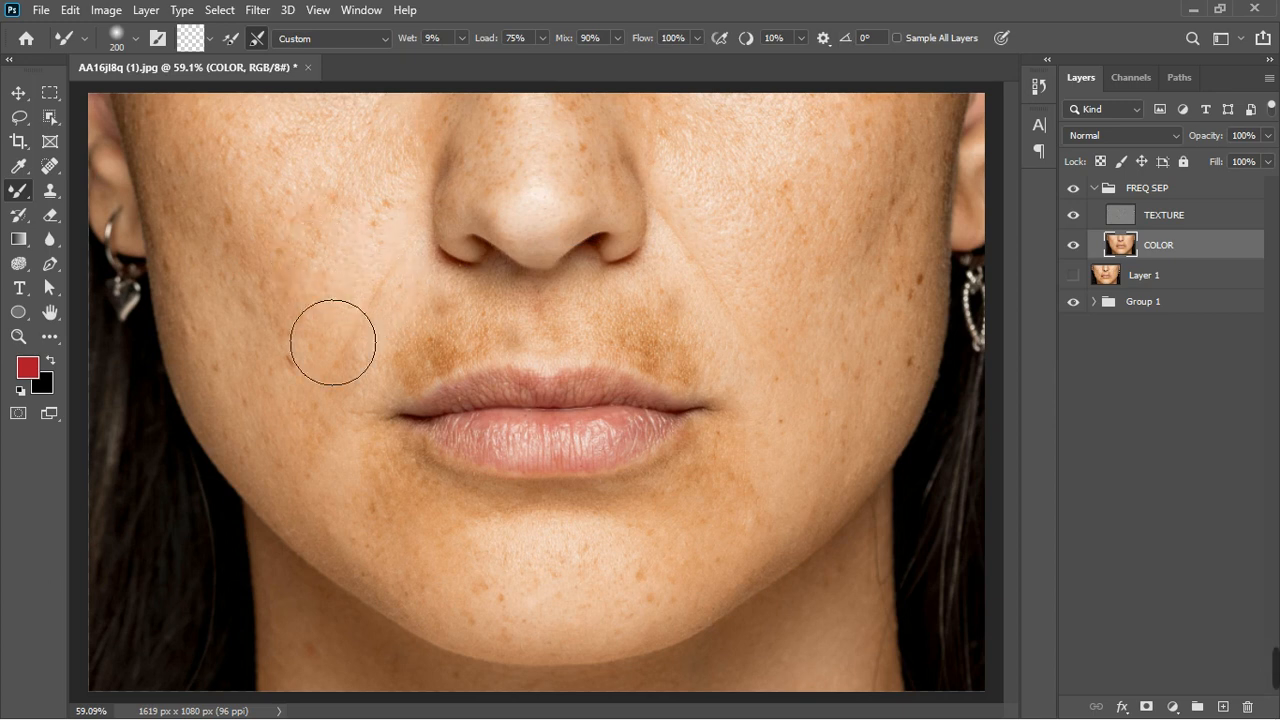
Step: Blend the skin tones on the COLOR layer along the jaw, chin and right cheek beside the mouth with a 125-pixel Mixer Brush
scroll(331, 340, "down", 2)
key("bracketleft")
key("bracketleft")
key("bracketleft")
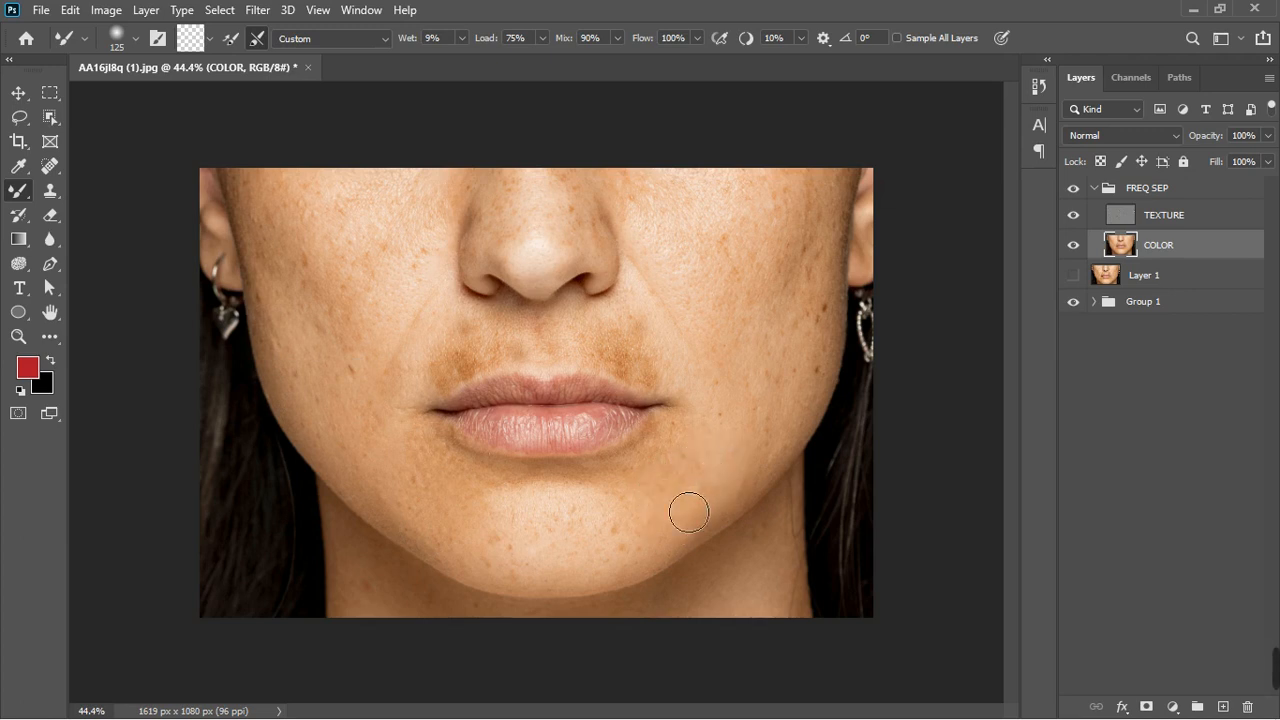
left_click_drag(689, 512, 724, 537)
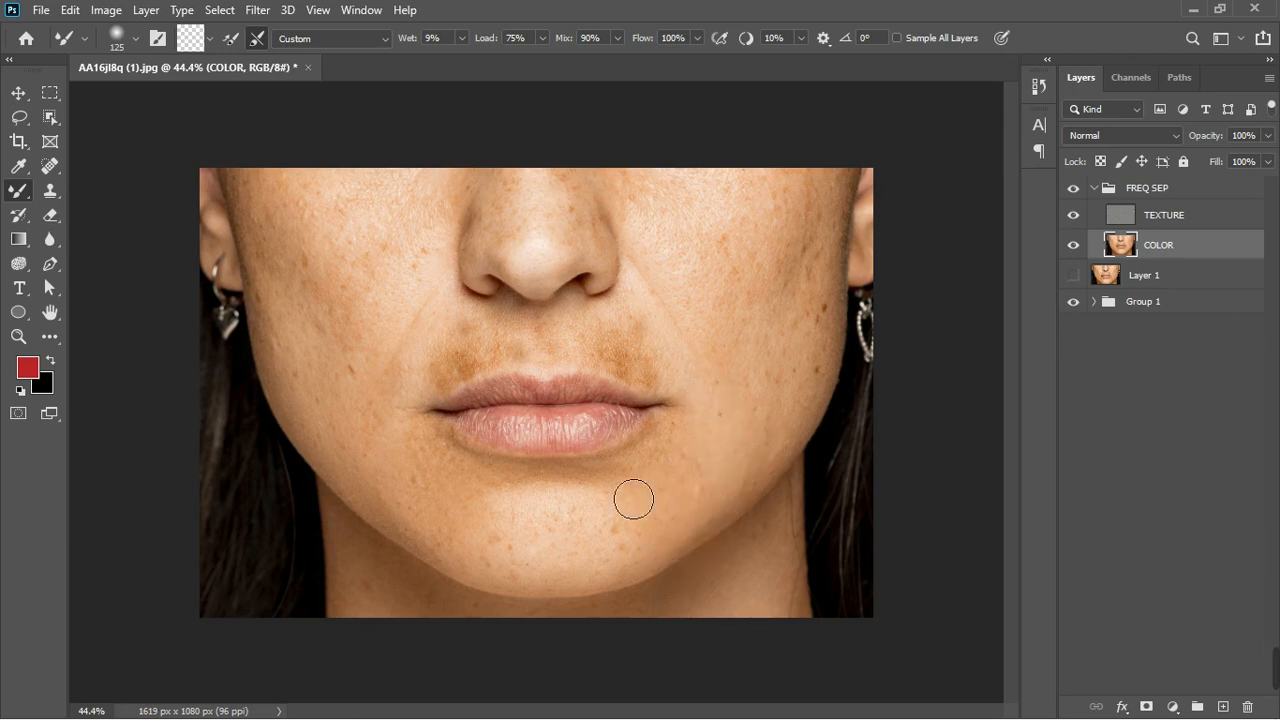
left_click_drag(494, 481, 516, 500)
mouse_move(710, 378)
left_mouse_down()
mouse_move(660, 391)
mouse_move(643, 374)
mouse_move(726, 385)
left_mouse_up()
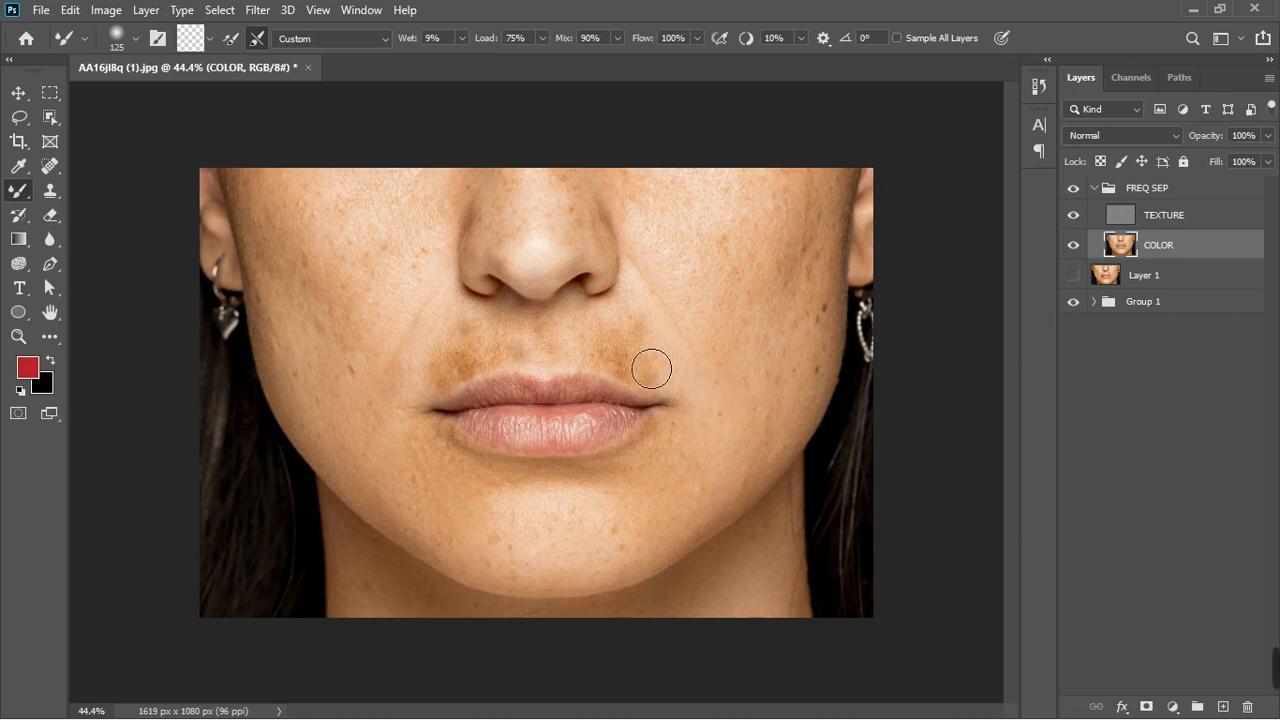
Step: Blend away the dark patches above the upper lip and smooth the right cheek's tone on the COLOR layer
mouse_move(688, 384)
left_mouse_down()
mouse_move(717, 401)
mouse_move(651, 380)
left_mouse_up()
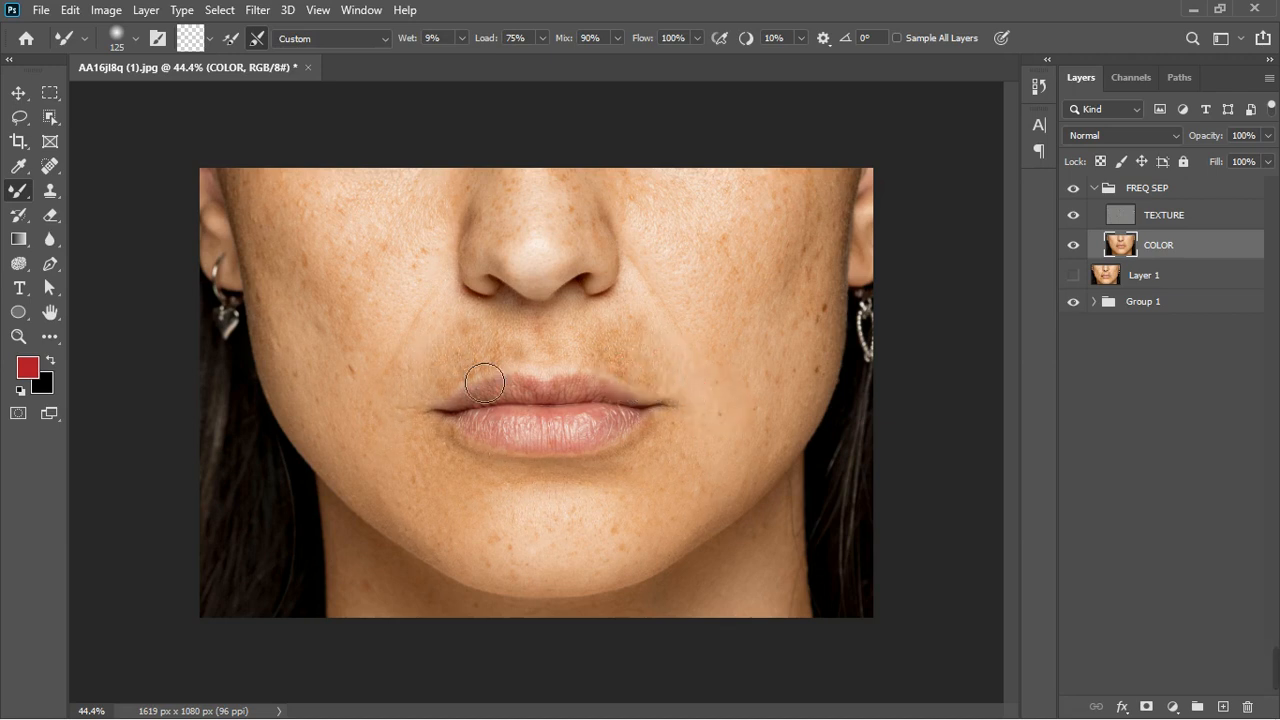
mouse_move(484, 383)
left_mouse_down()
mouse_move(441, 393)
mouse_move(484, 355)
mouse_move(512, 358)
mouse_move(499, 372)
mouse_move(503, 356)
mouse_move(520, 360)
mouse_move(466, 397)
mouse_move(428, 402)
mouse_move(494, 341)
mouse_move(414, 351)
mouse_move(393, 395)
mouse_move(436, 332)
mouse_move(426, 321)
mouse_move(426, 407)
left_mouse_up()
mouse_move(600, 360)
left_mouse_down()
mouse_move(663, 360)
mouse_move(689, 404)
mouse_move(647, 392)
mouse_move(664, 399)
mouse_move(650, 370)
mouse_move(666, 361)
mouse_move(700, 436)
mouse_move(677, 438)
mouse_move(679, 418)
mouse_move(640, 386)
left_mouse_up()
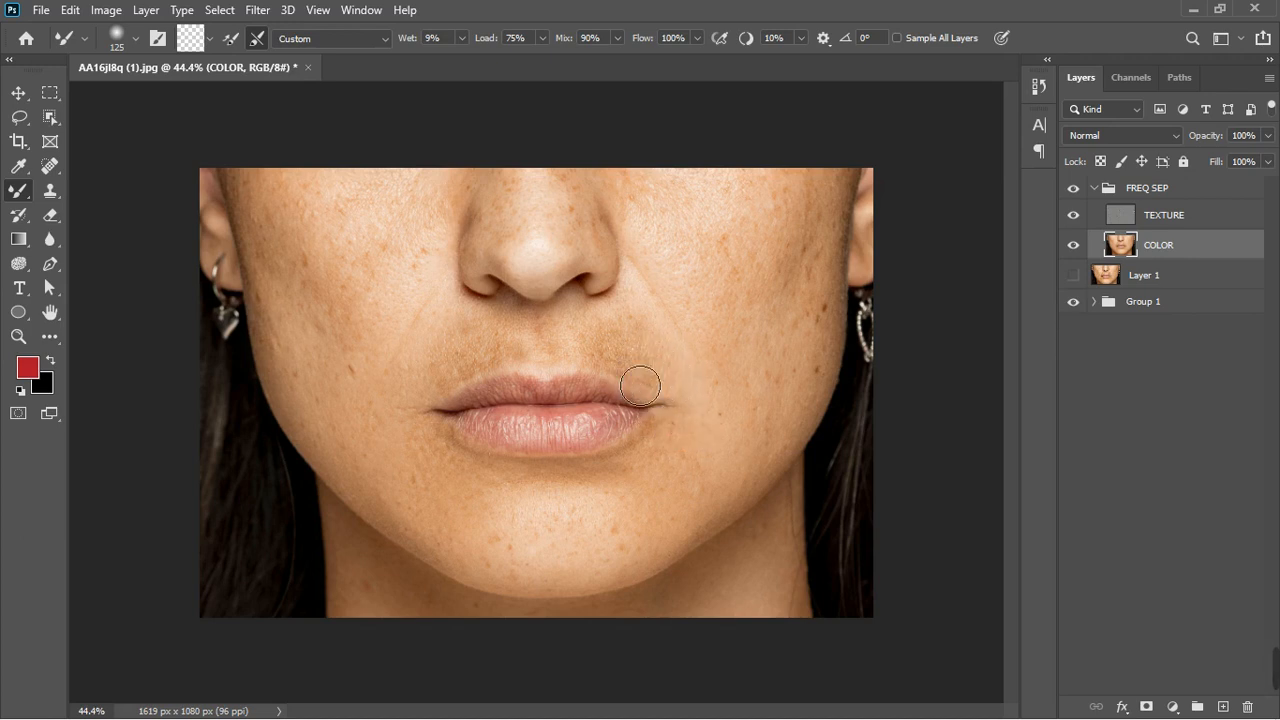
mouse_move(772, 264)
left_mouse_down()
mouse_move(794, 286)
mouse_move(777, 291)
mouse_move(816, 288)
mouse_move(808, 357)
mouse_move(765, 453)
mouse_move(835, 369)
mouse_move(845, 301)
mouse_move(846, 353)
mouse_move(825, 369)
mouse_move(806, 357)
mouse_move(855, 346)
mouse_move(795, 456)
mouse_move(819, 348)
mouse_move(850, 292)
mouse_move(829, 294)
left_mouse_up()
key("ctrl+plus")
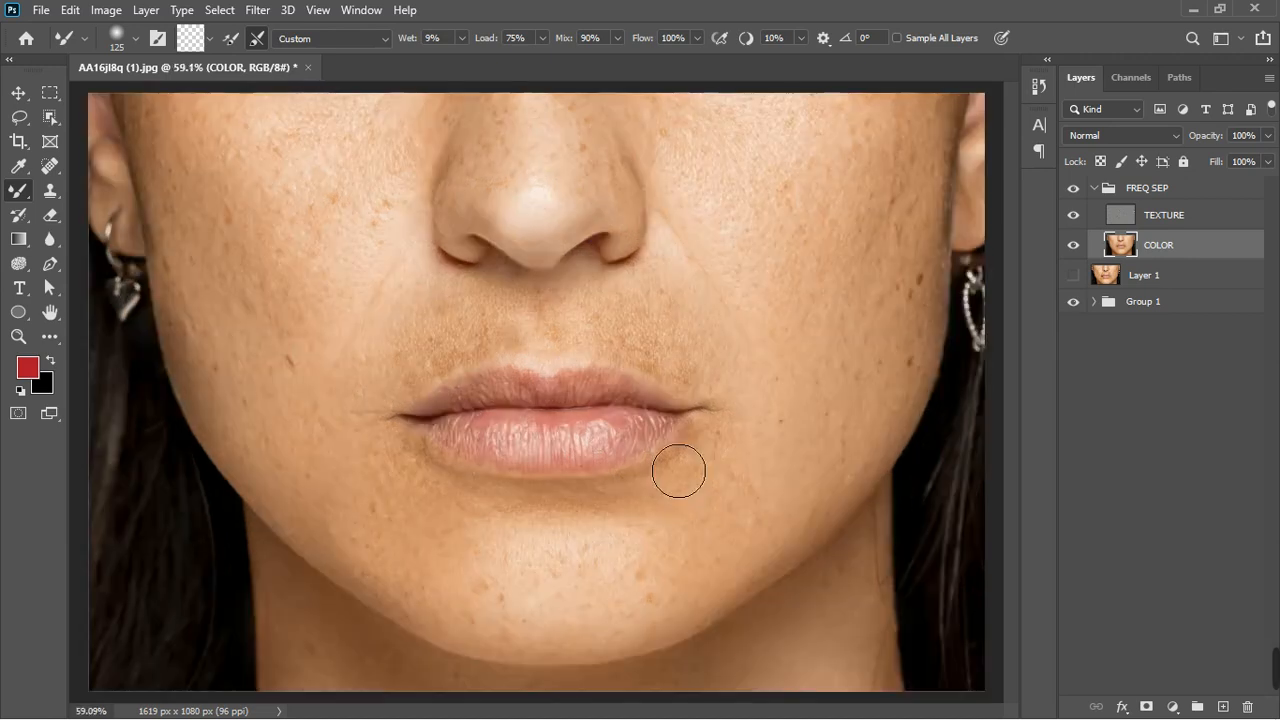
key("ctrl+minus")
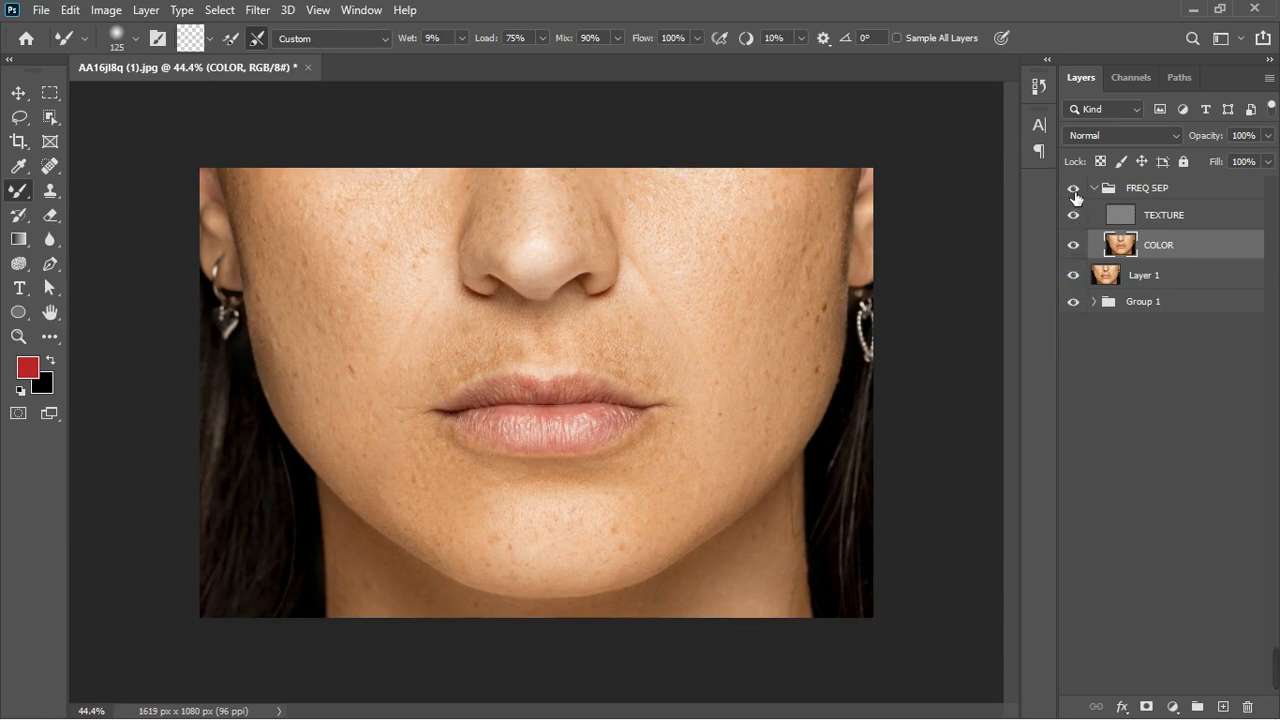
Step: Compare the skin with the FREQ SEP group hidden and shown
left_click(1073, 190)
left_click(1073, 190)
left_click(1073, 190)
left_click(1073, 190)
Step: Clone clean skin over the spots on the left cheek beside the nose, using a 40-pixel Clone Stamp on the TEXTURE layer
left_click(1140, 230)
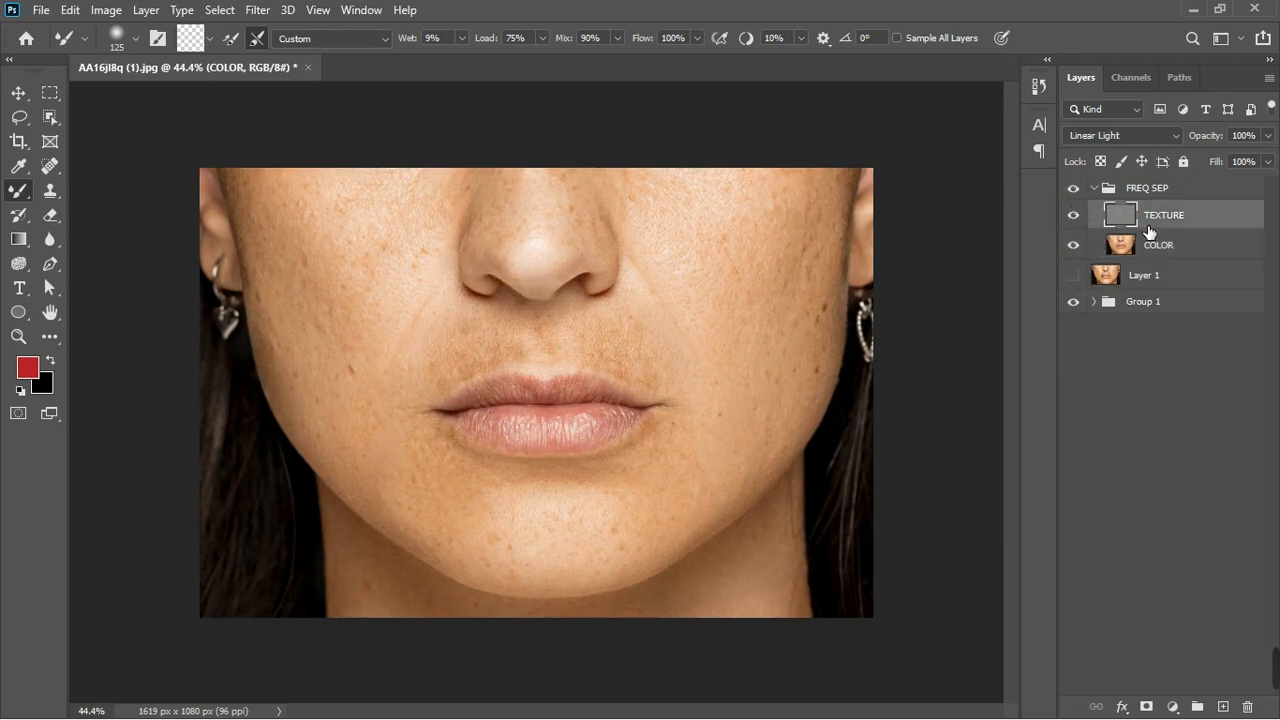
key("s")
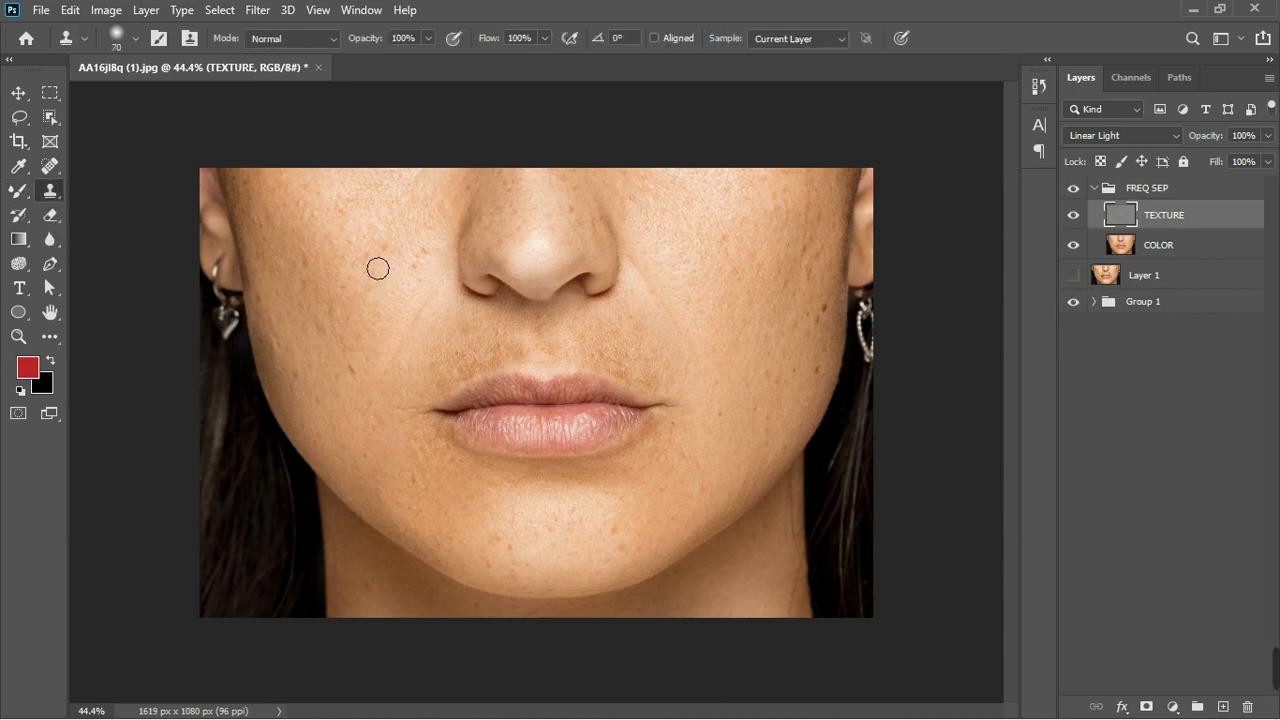
scroll(385, 256, "up", 5)
key("bracketleft")
key("bracketleft")
key("bracketleft")
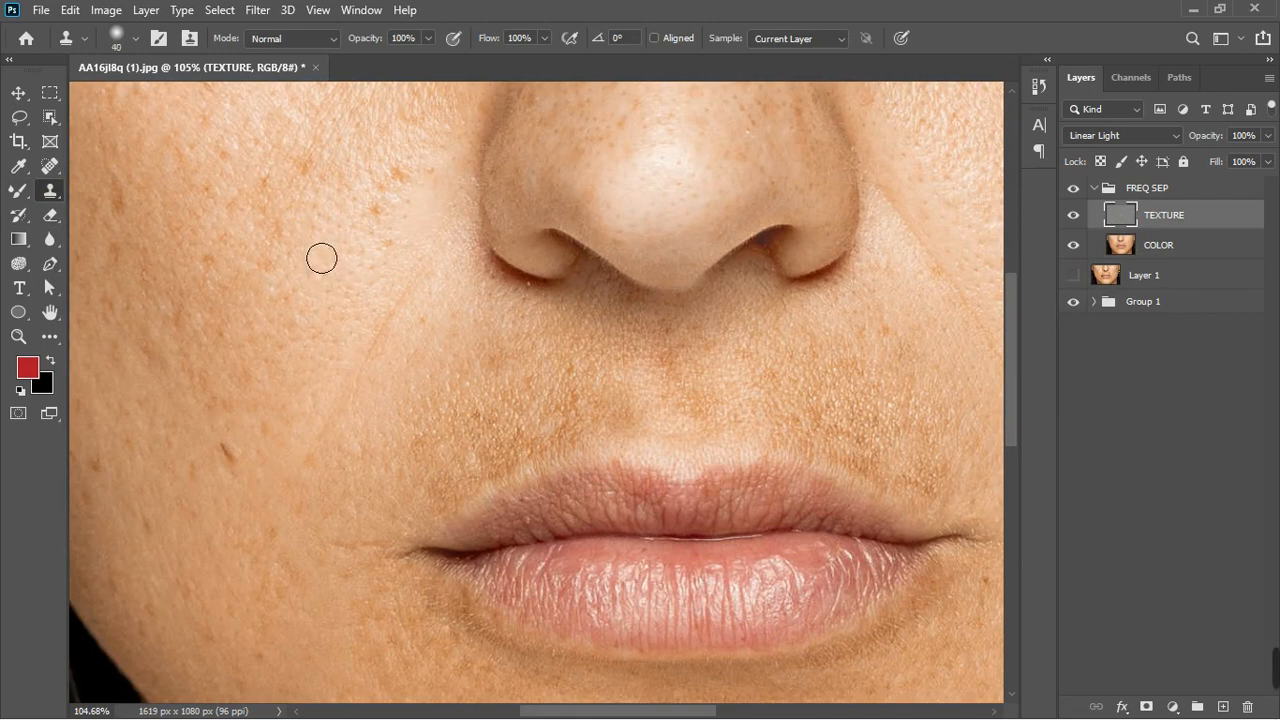
key("alt")
mouse_move(299, 244)
left_mouse_down()
mouse_move(291, 251)
mouse_move(369, 257)
mouse_move(408, 206)
mouse_move(434, 214)
mouse_move(409, 197)
left_mouse_up()
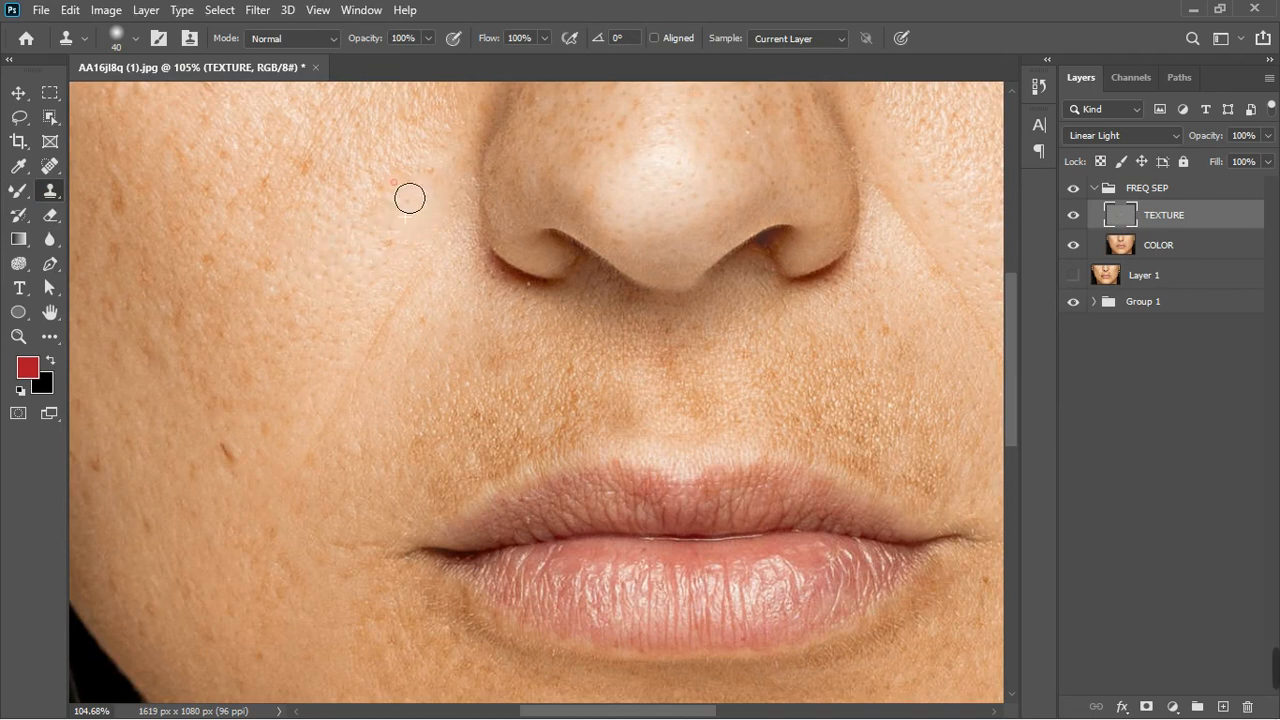
left_click_drag(347, 271, 343, 289)
mouse_move(329, 191)
left_mouse_down()
mouse_move(374, 189)
mouse_move(351, 214)
mouse_move(280, 189)
left_mouse_up()
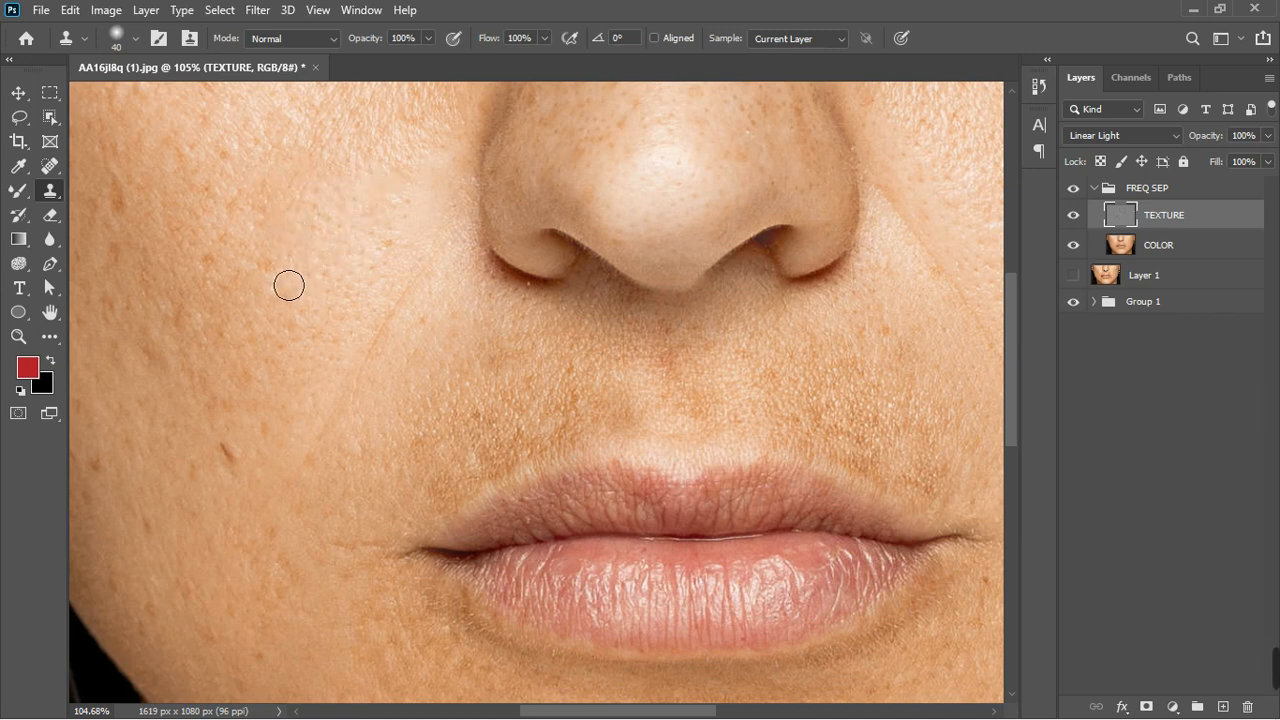
Step: Sample clean texture nearby and clone it over the freckles in the middle of the left cheek
left_click(260, 246)
left_click(263, 248, "alt")
left_click(239, 210)
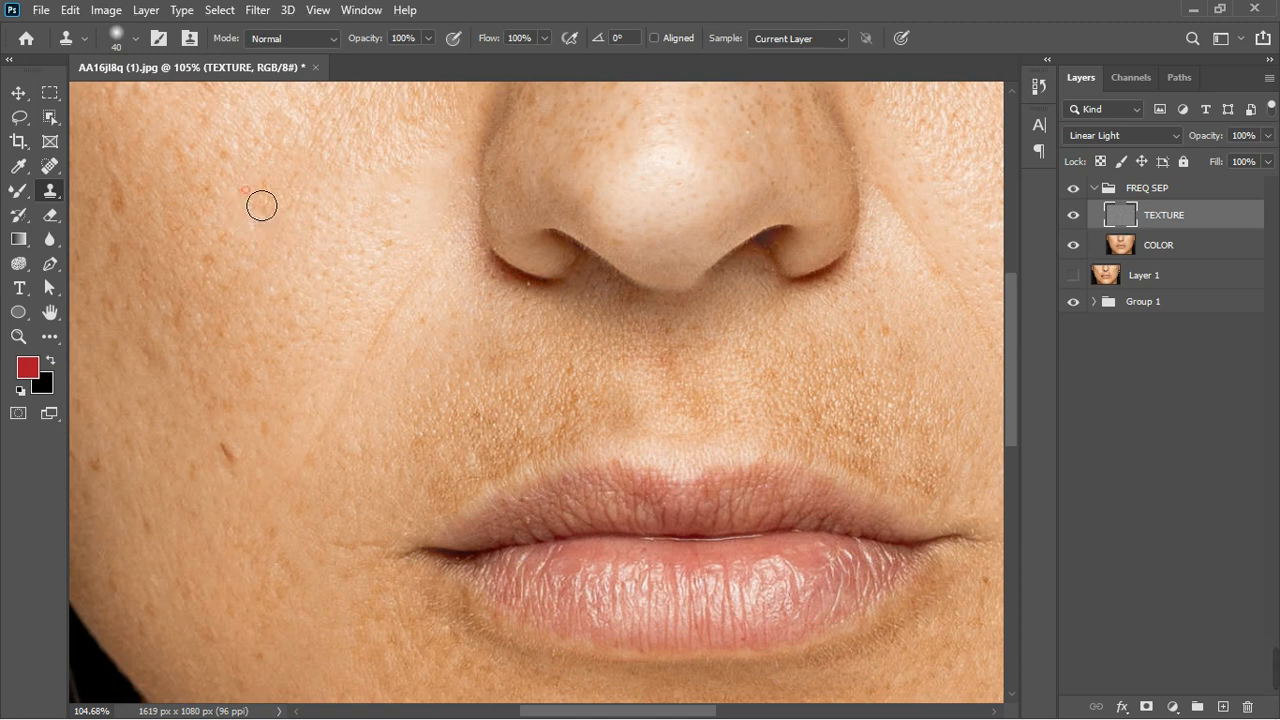
left_click(246, 269, "alt")
left_click(237, 251)
left_click(251, 363)
scroll(266, 371, "down", 2)
left_click(277, 337)
left_click(293, 318)
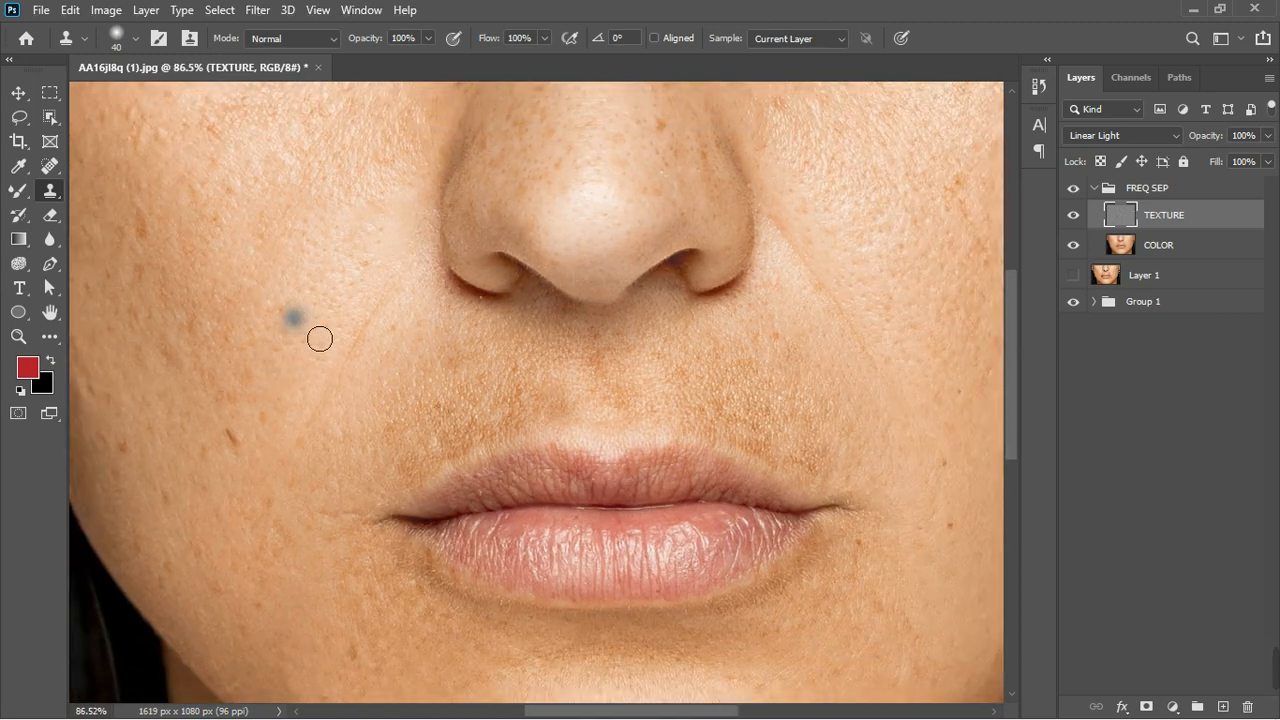
left_click(351, 366)
left_click(279, 361)
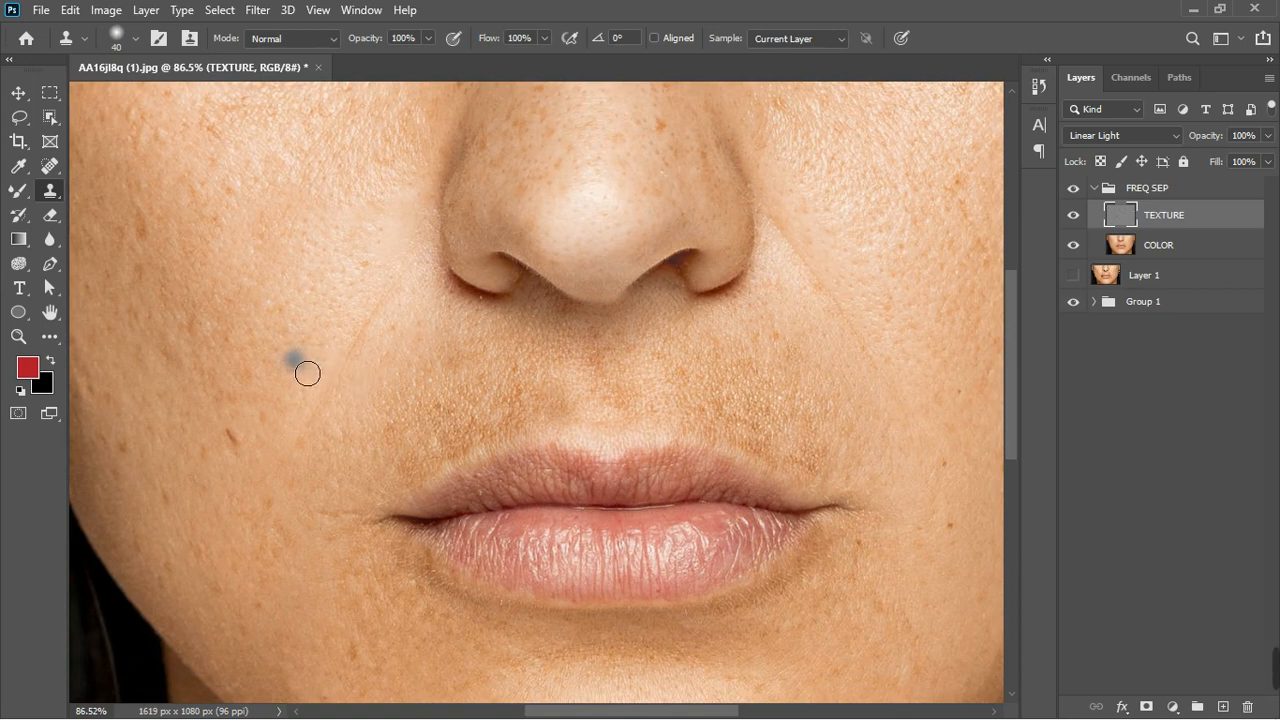
Step: Clone clean texture over the dark mole on the lower left cheek and the marks around it
left_click(243, 403)
left_click(230, 429)
left_click(240, 441)
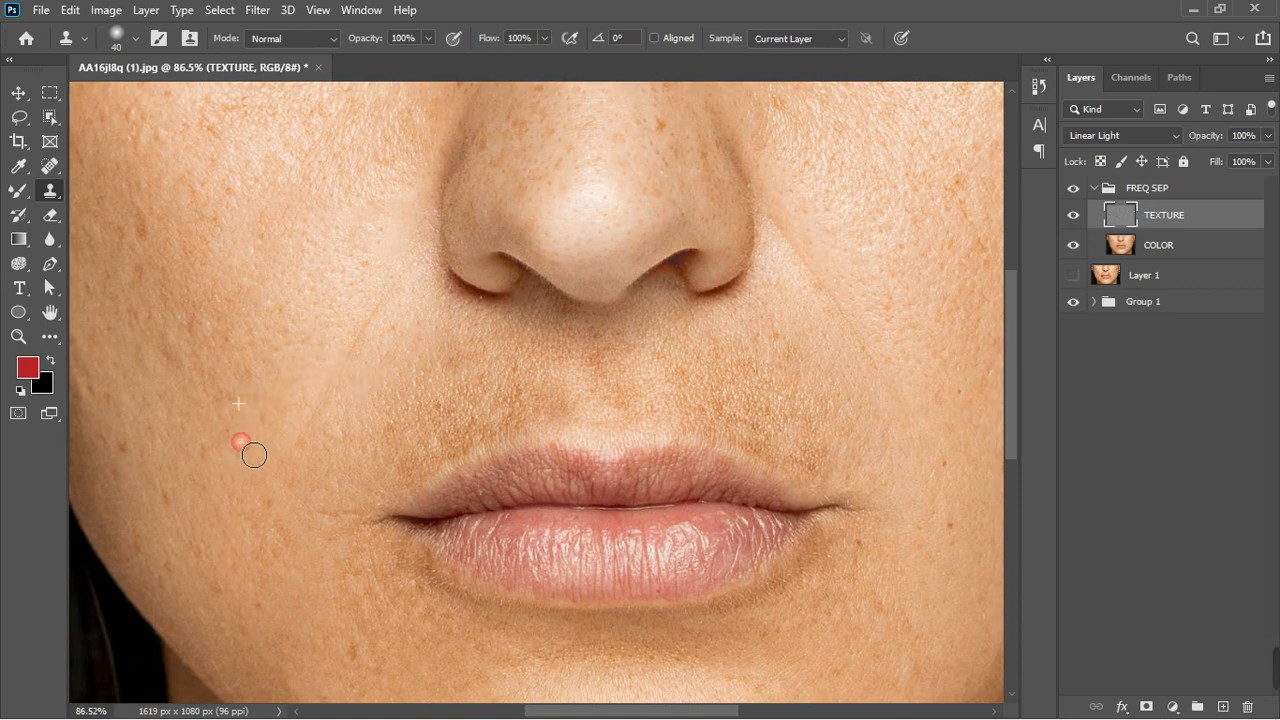
left_click(262, 445)
left_click(266, 423)
Step: Clone clean texture over the remaining spots on the outer left cheek toward the ear
scroll(277, 434, "up", 2)
left_click(371, 329)
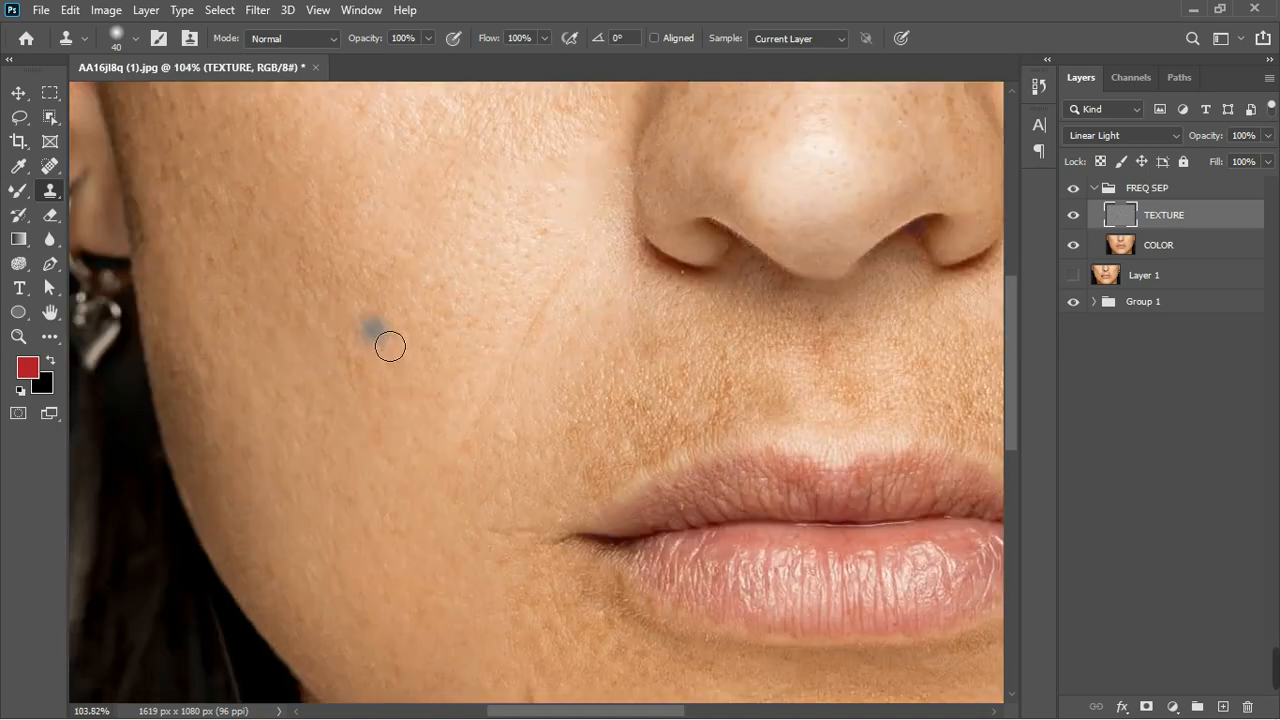
left_click(343, 370)
left_click(431, 441)
left_click(280, 330)
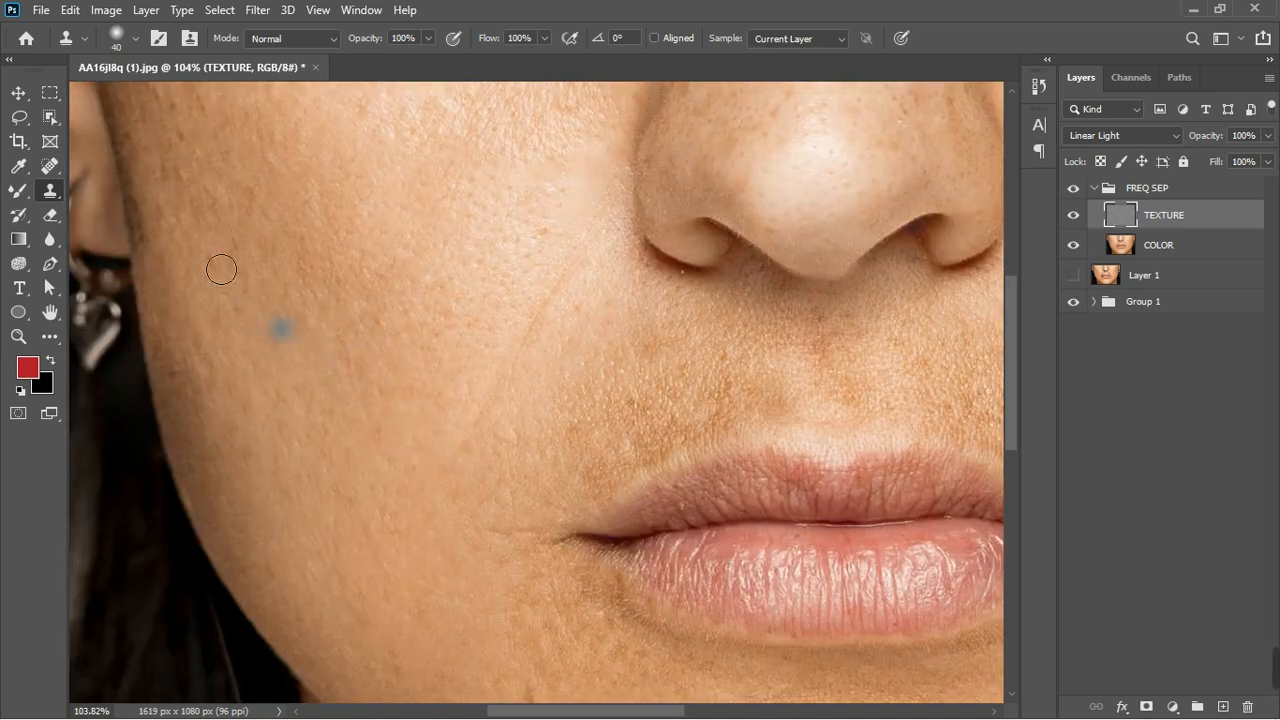
left_click(207, 213)
left_click(185, 195)
left_click_drag(225, 211, 234, 263)
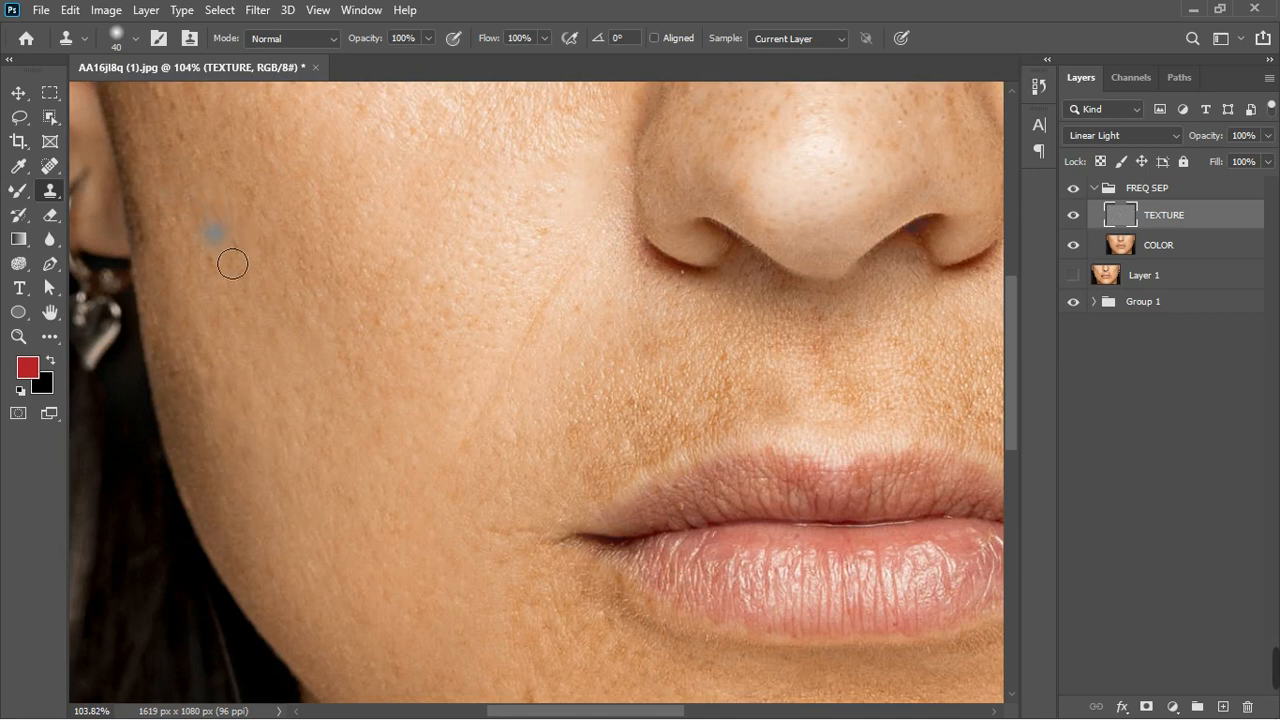
left_click(242, 230, "alt")
mouse_move(266, 220)
left_mouse_down()
mouse_move(327, 301)
mouse_move(268, 316)
left_mouse_up()
left_click(237, 285, "alt")
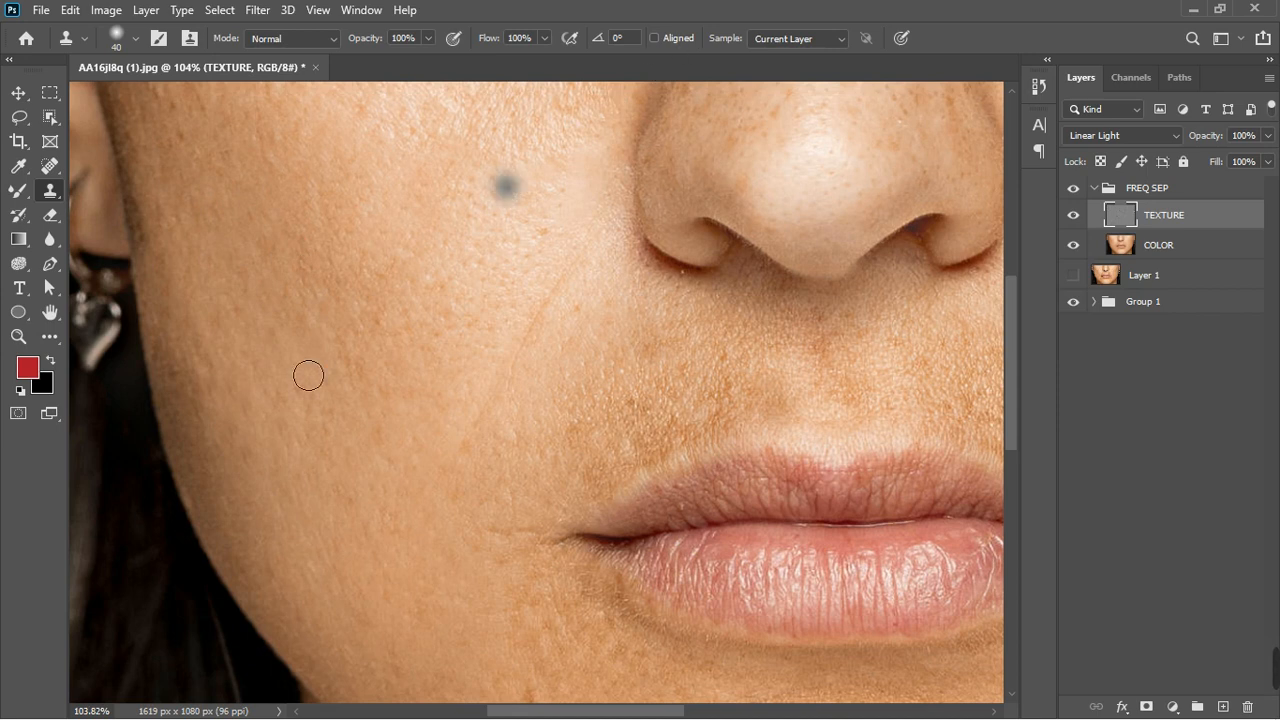
Step: Clone clean texture over the spots on the right cheek near the jaw edge
scroll(309, 374, "down", 6)
scroll(726, 320, "up", 5)
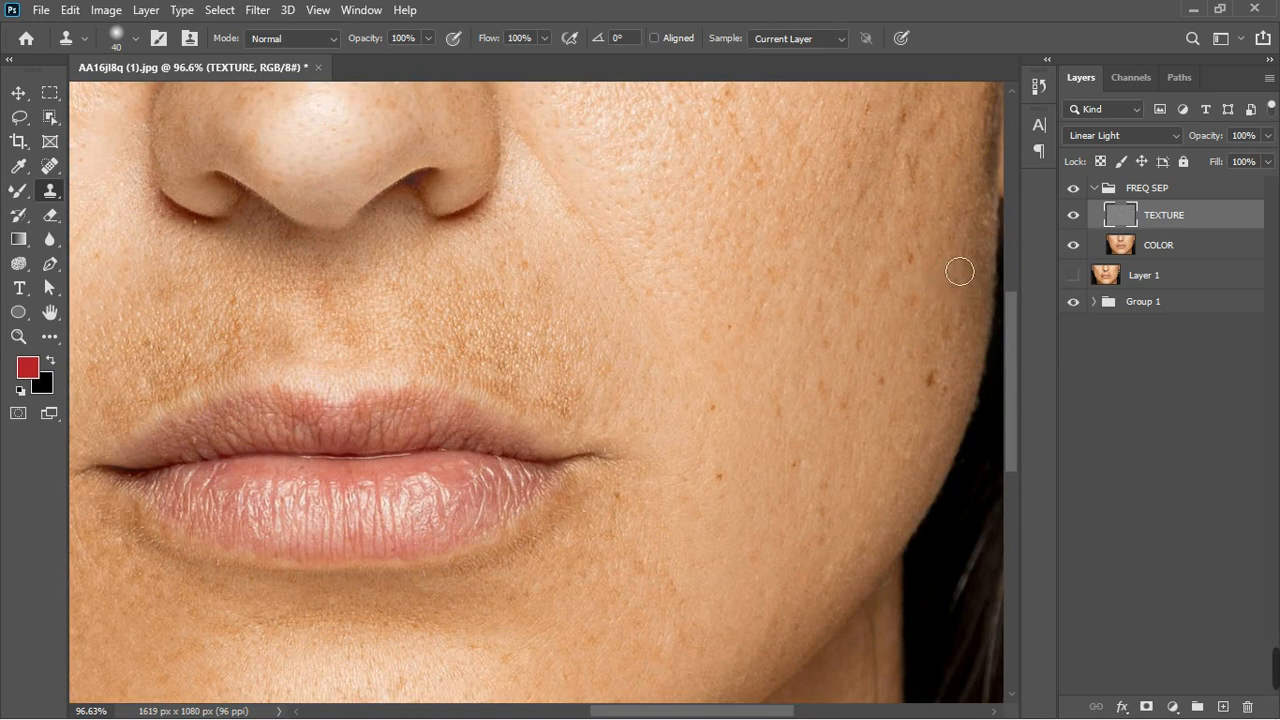
left_click(942, 425)
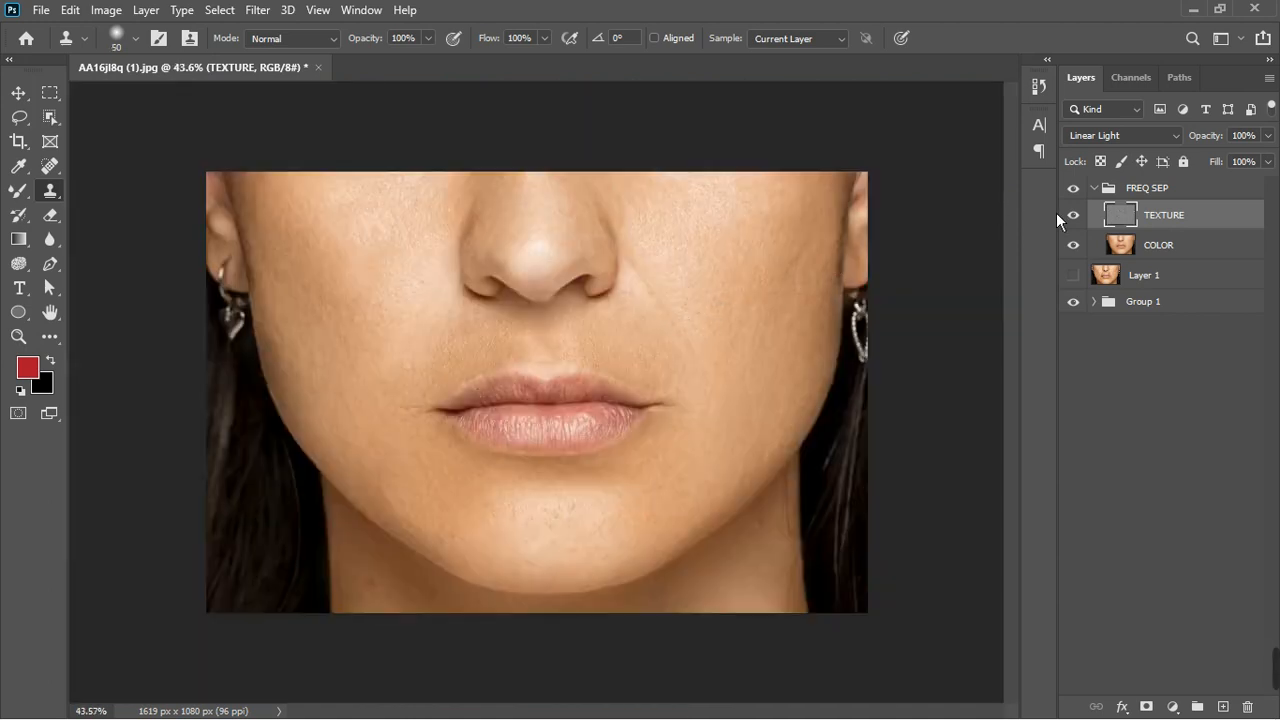
Step: Compare the retouched skin with the FREQ SEP group hidden and shown, and collapse the group
left_click(1079, 191)
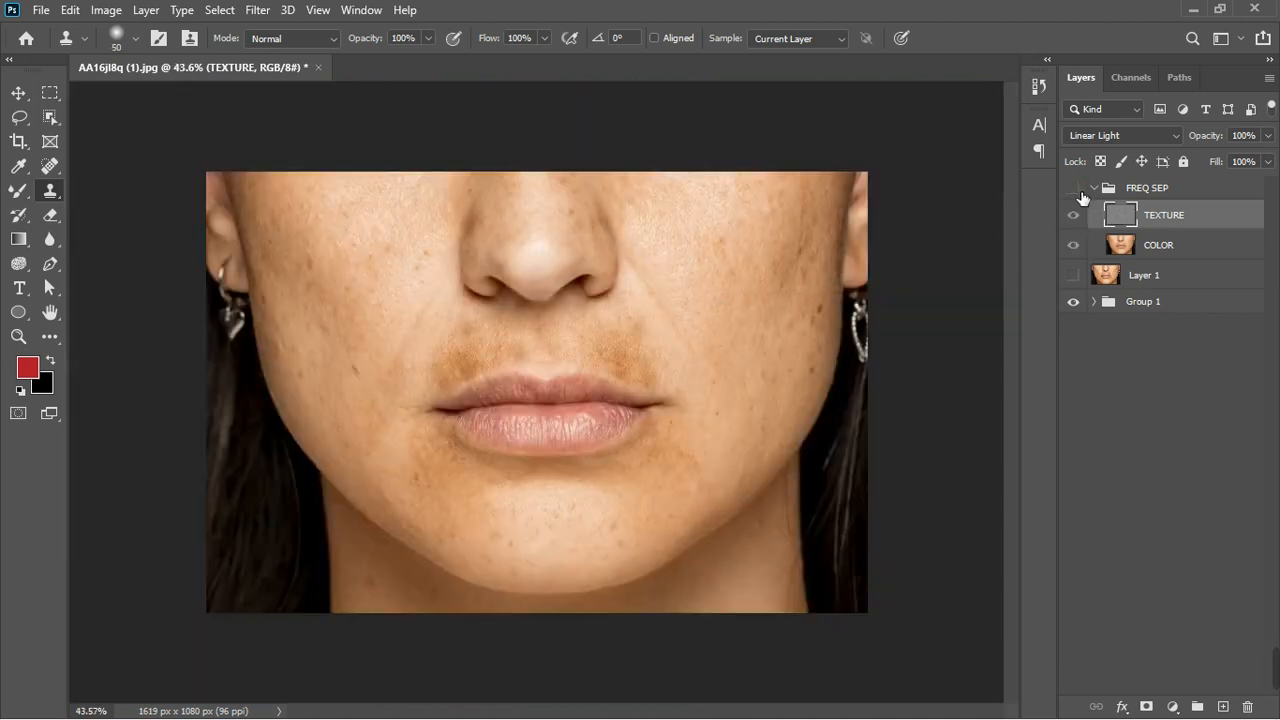
left_click(1079, 191)
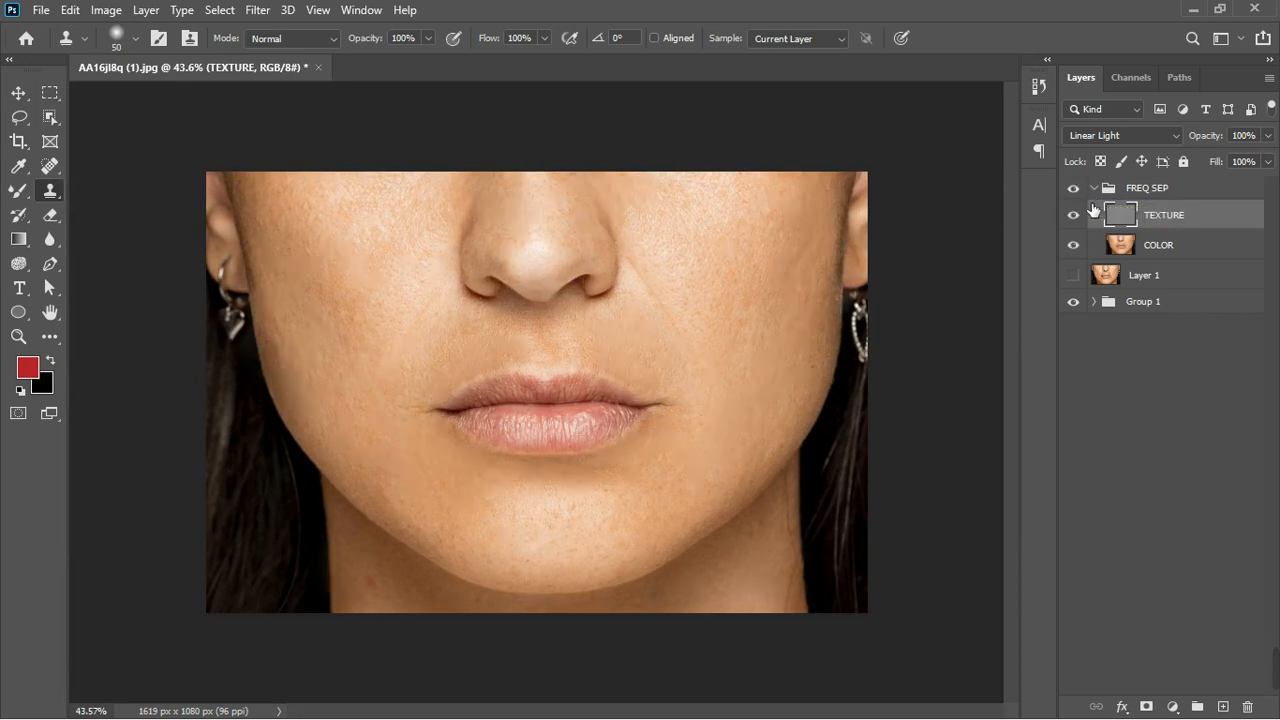
left_click(1079, 191)
left_click(1096, 193)
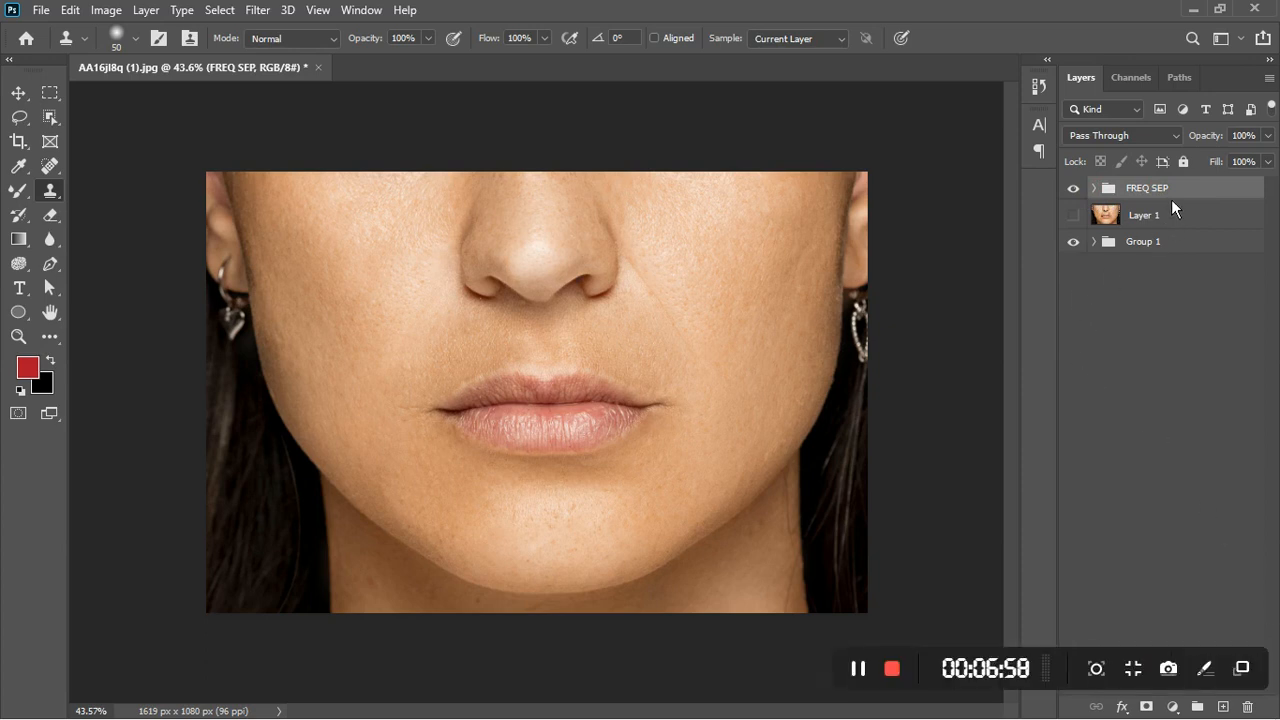
Step: Stamp the visible layers into a new layer above the FREQ SEP group, then duplicate that merged layer twice
left_click(1095, 189)
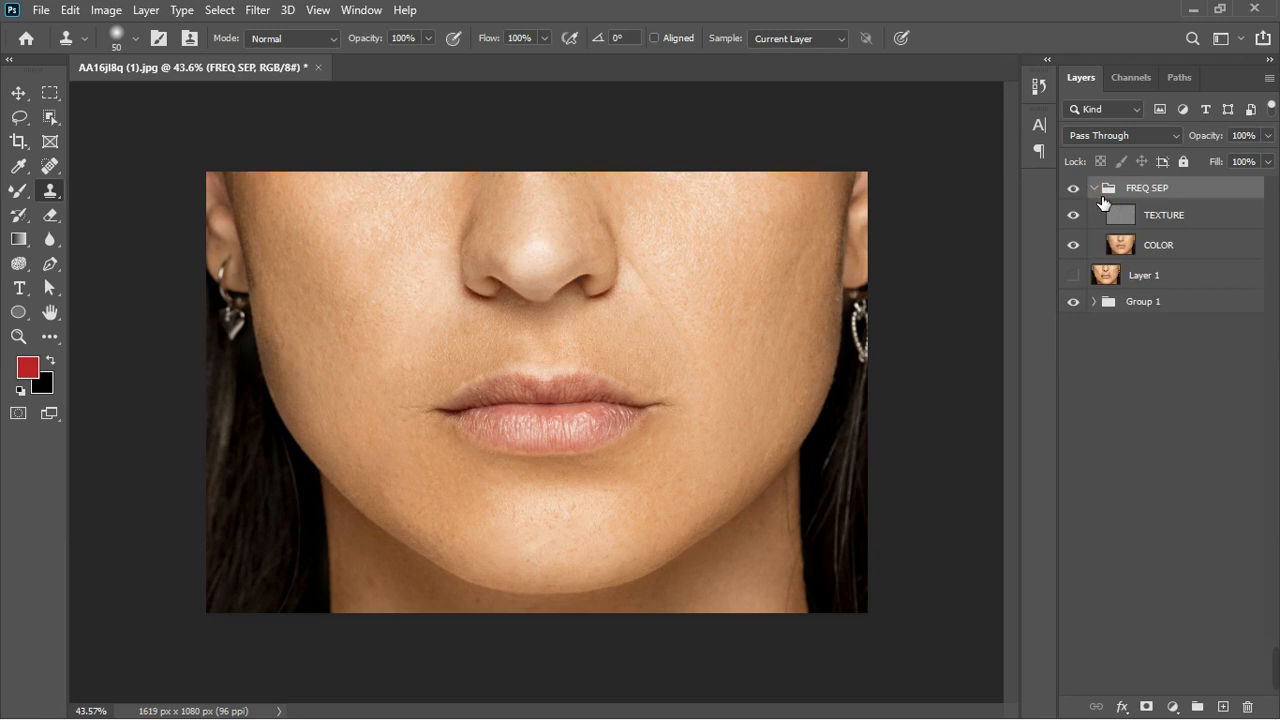
left_click(1176, 226)
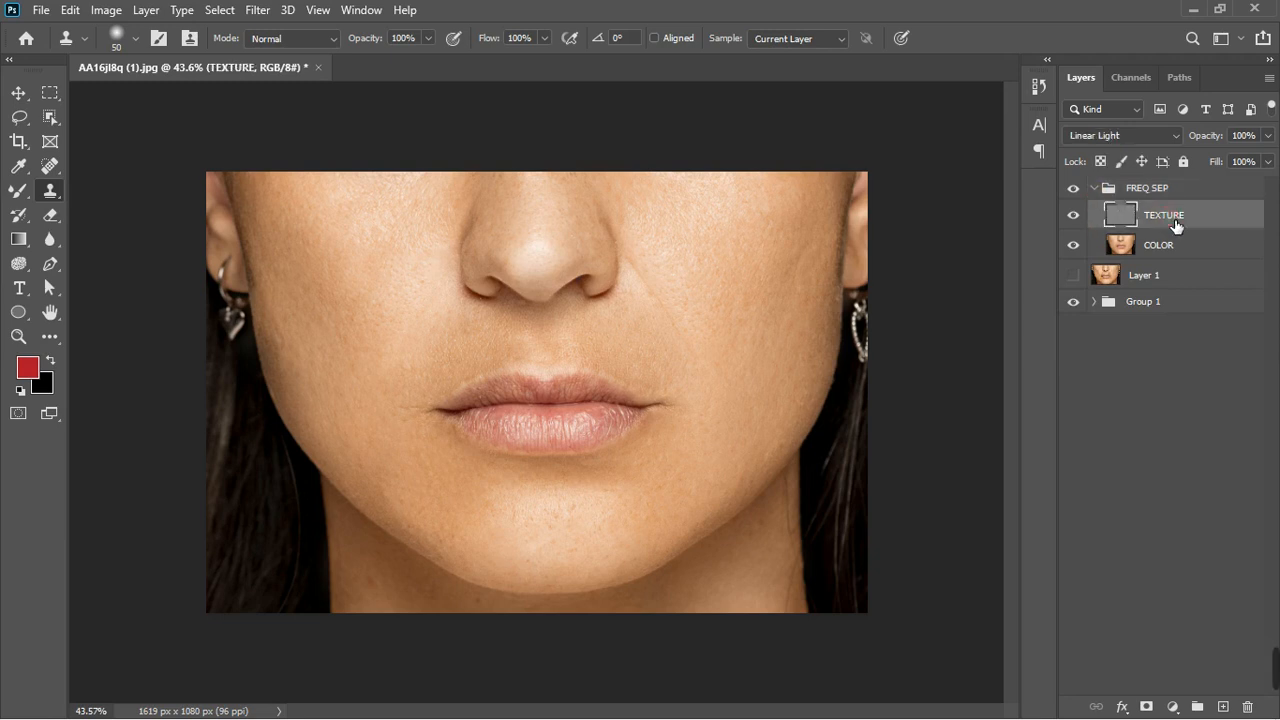
key("ctrl+shift+alt+n")
left_click_drag(1176, 226, 1153, 198)
left_click(1095, 218)
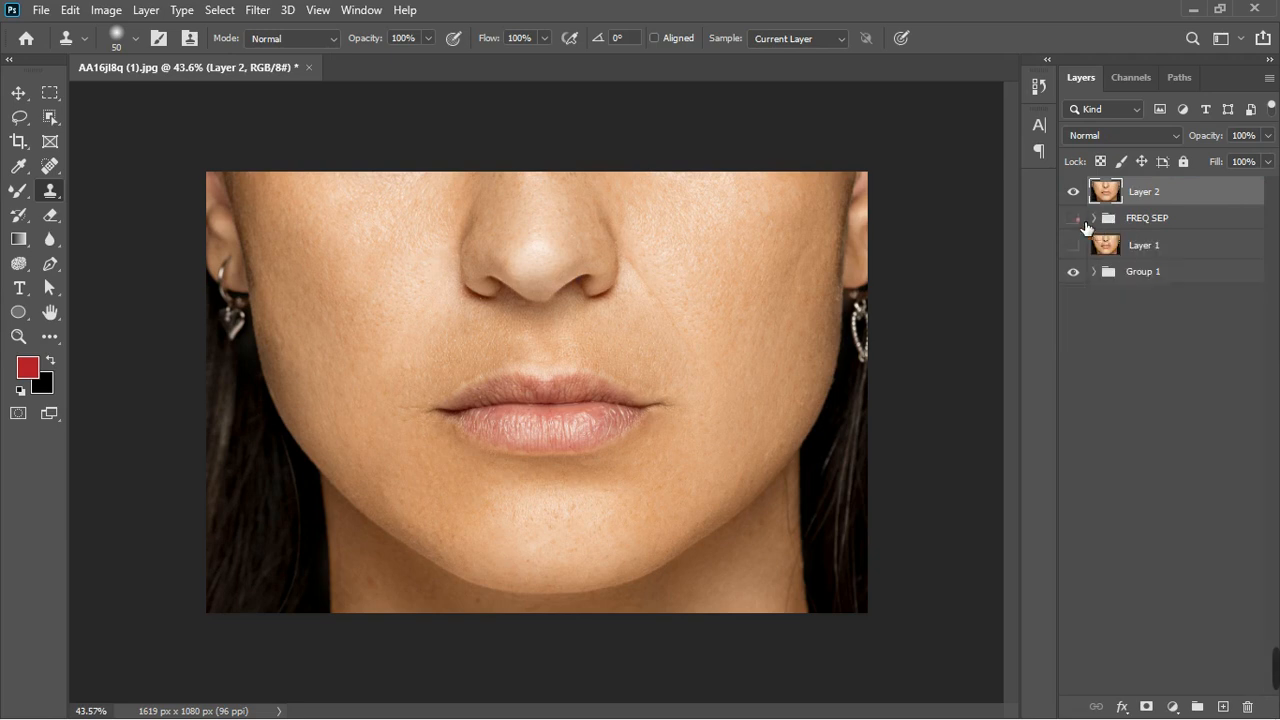
key("ctrl+j")
key("ctrl+j")
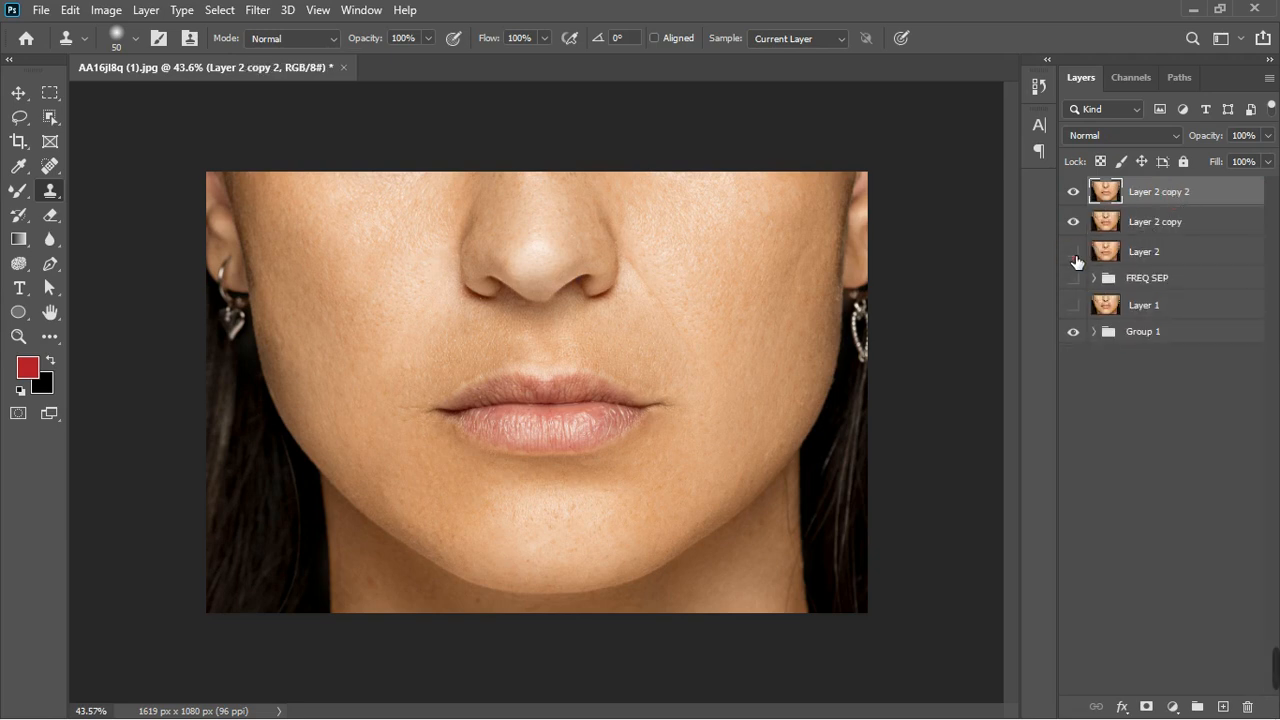
Step: Rename Layer 1 and the Layer 2 merged copy both as ref
left_click(1146, 318)
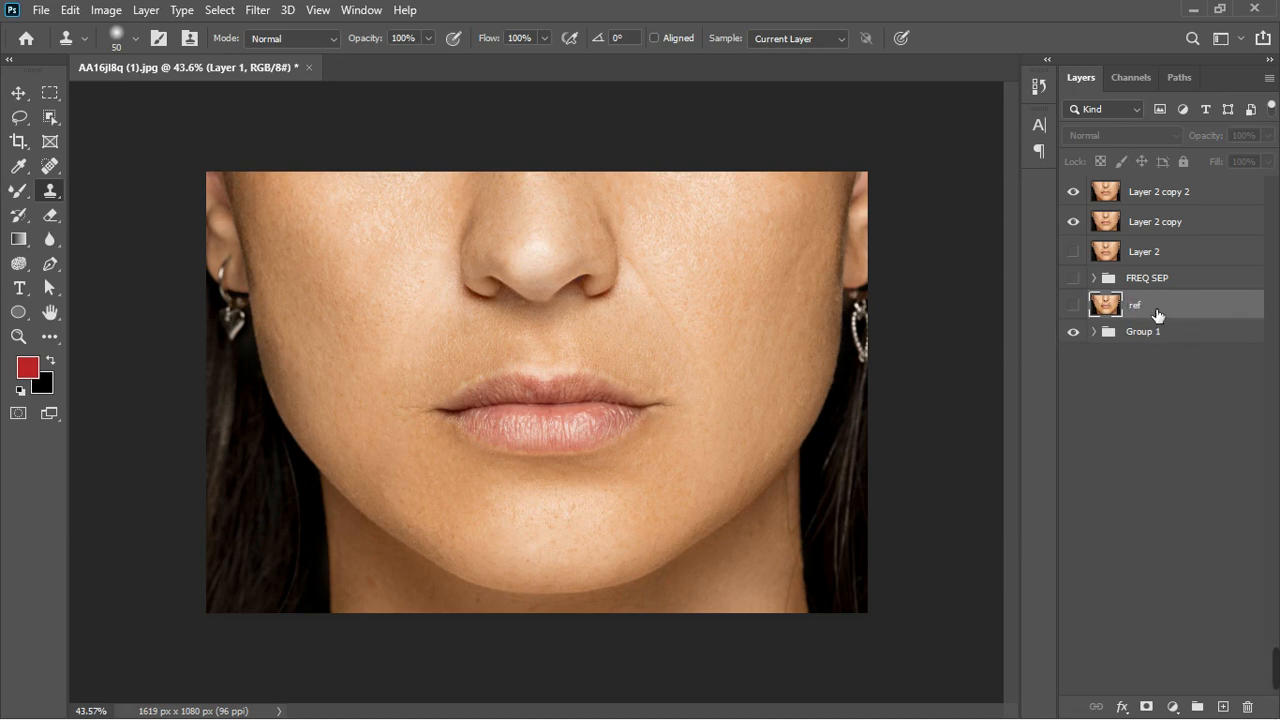
key("Return")
double_click(1146, 252)
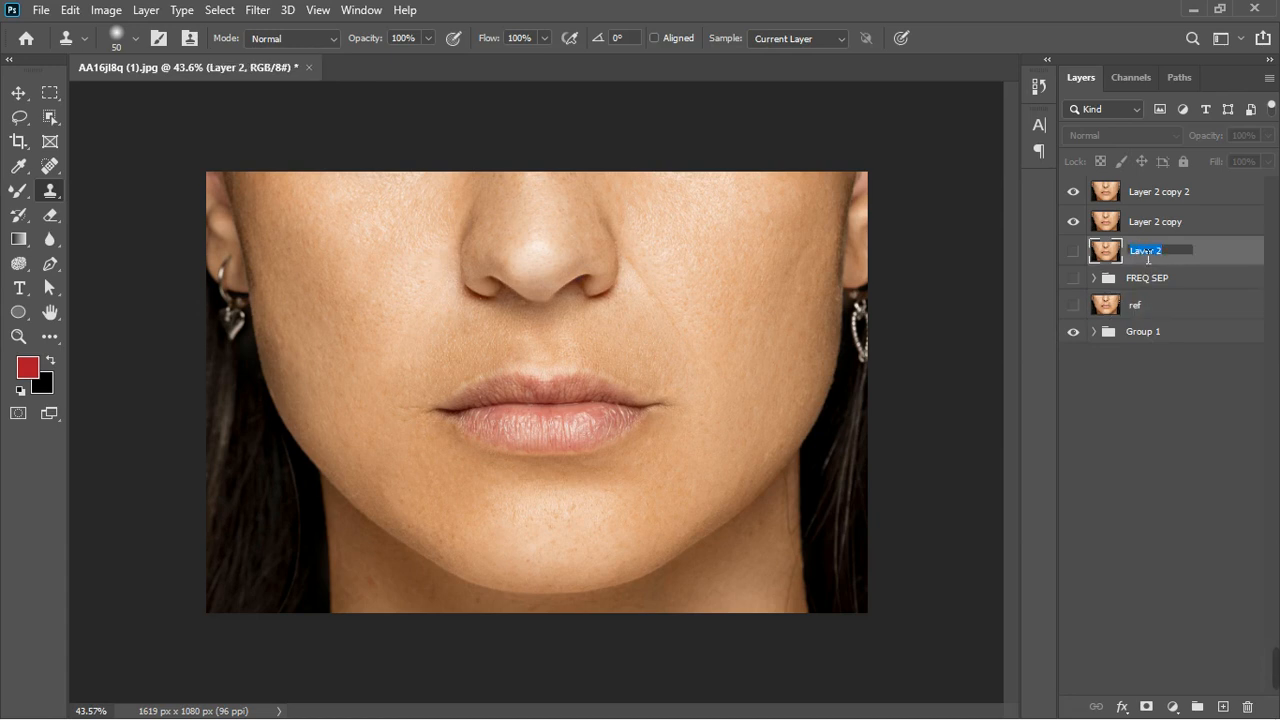
key("Return")
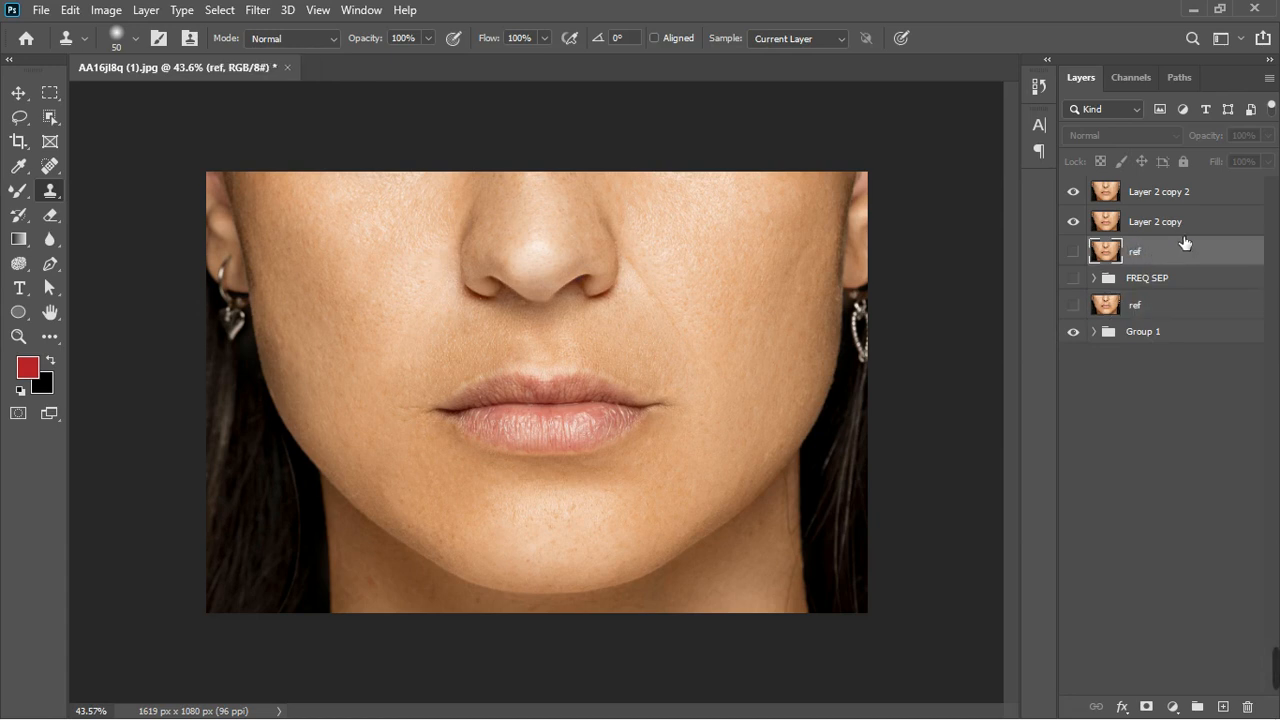
Step: Rename Layer 2 copy as color and Layer 2 copy 2 as texture, leaving the color layer selected
double_click(1183, 232)
type("color")
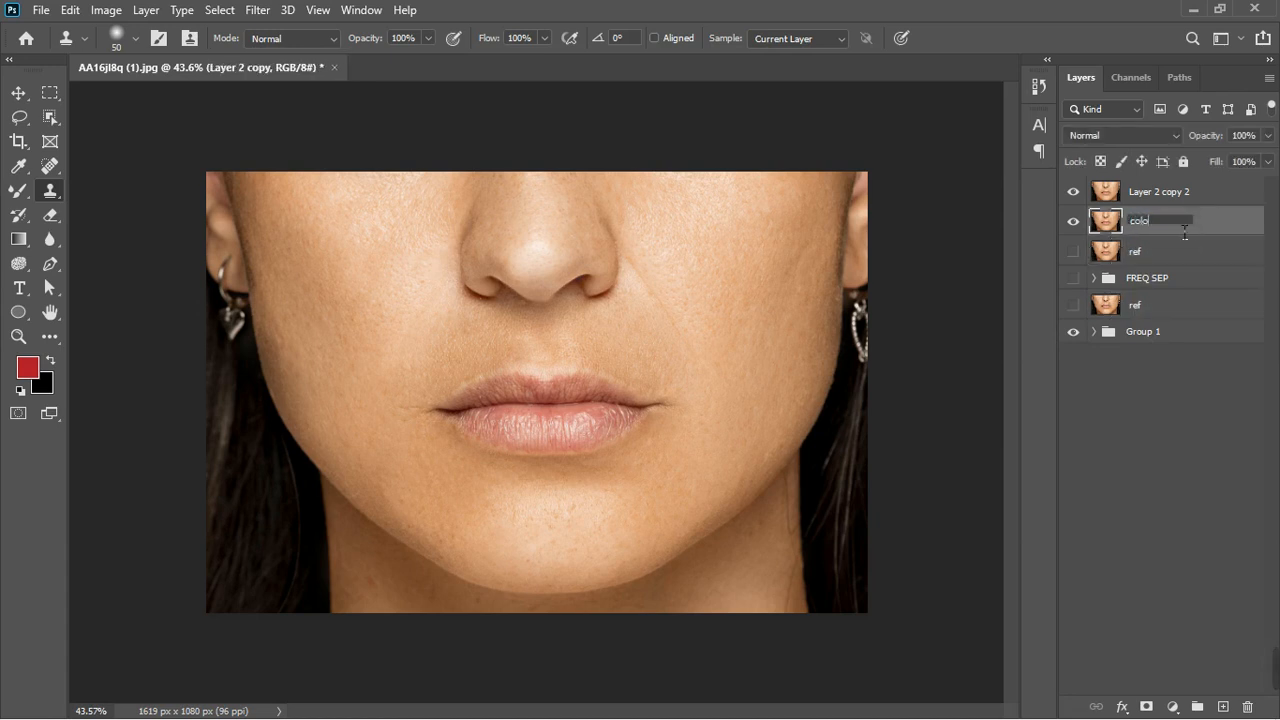
key("Return")
double_click(1172, 196)
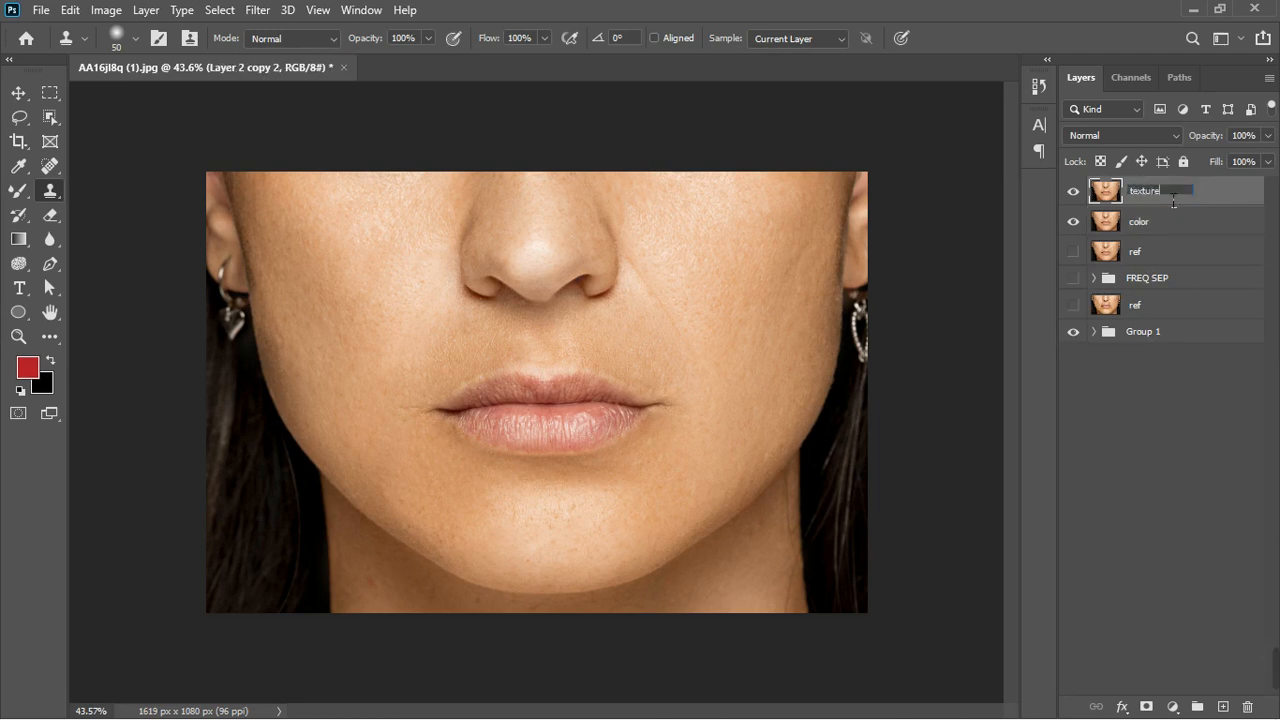
type("texture")
key("Return")
left_click(1168, 225)
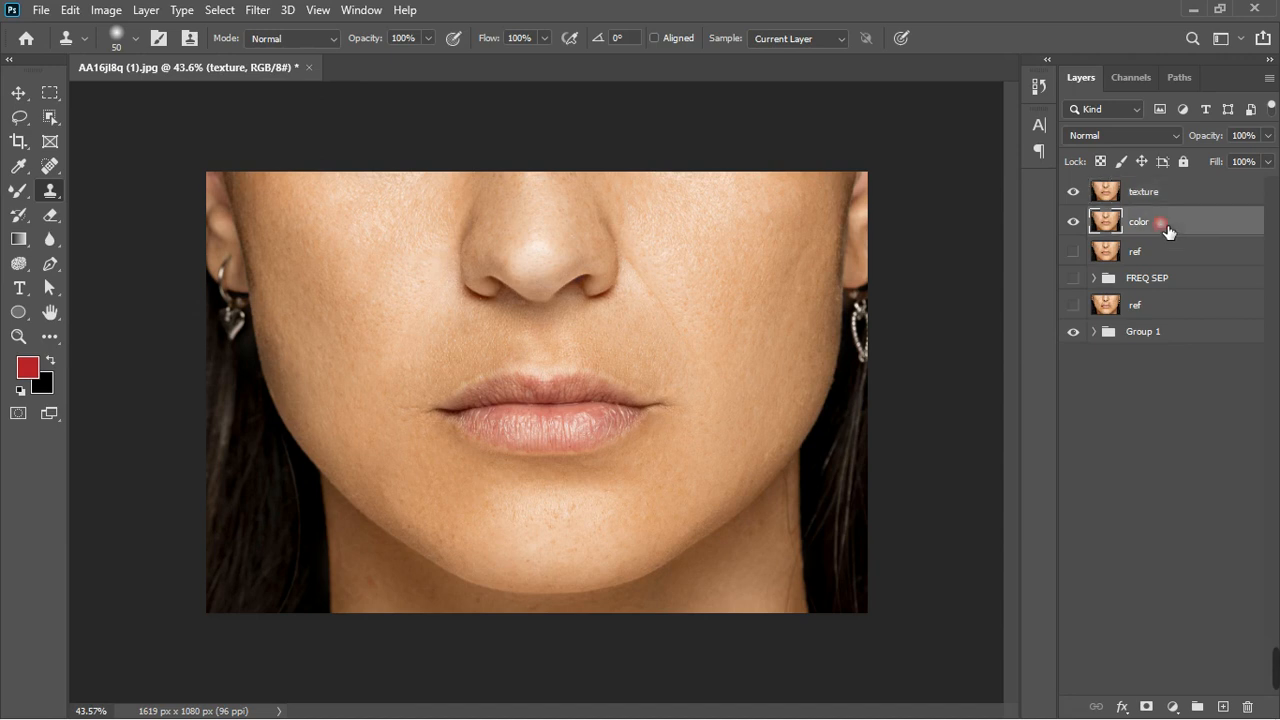
left_click(257, 10)
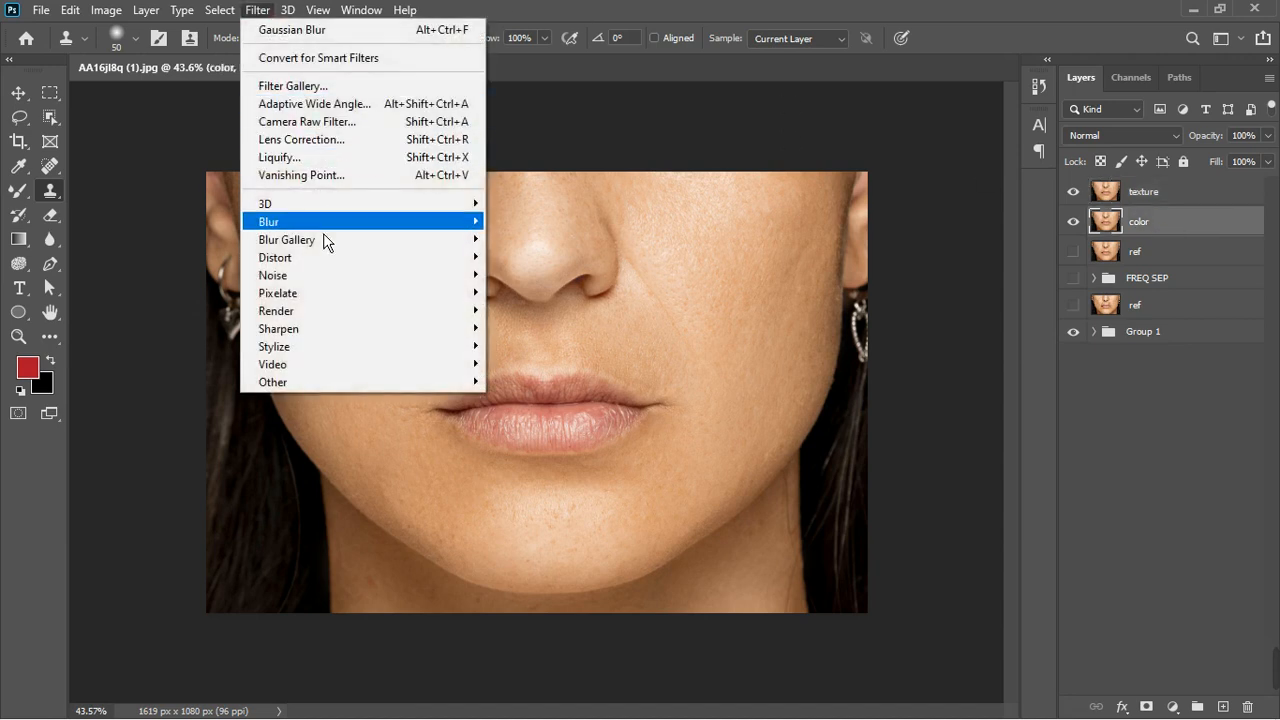
mouse_move(330, 222)
left_click(516, 293)
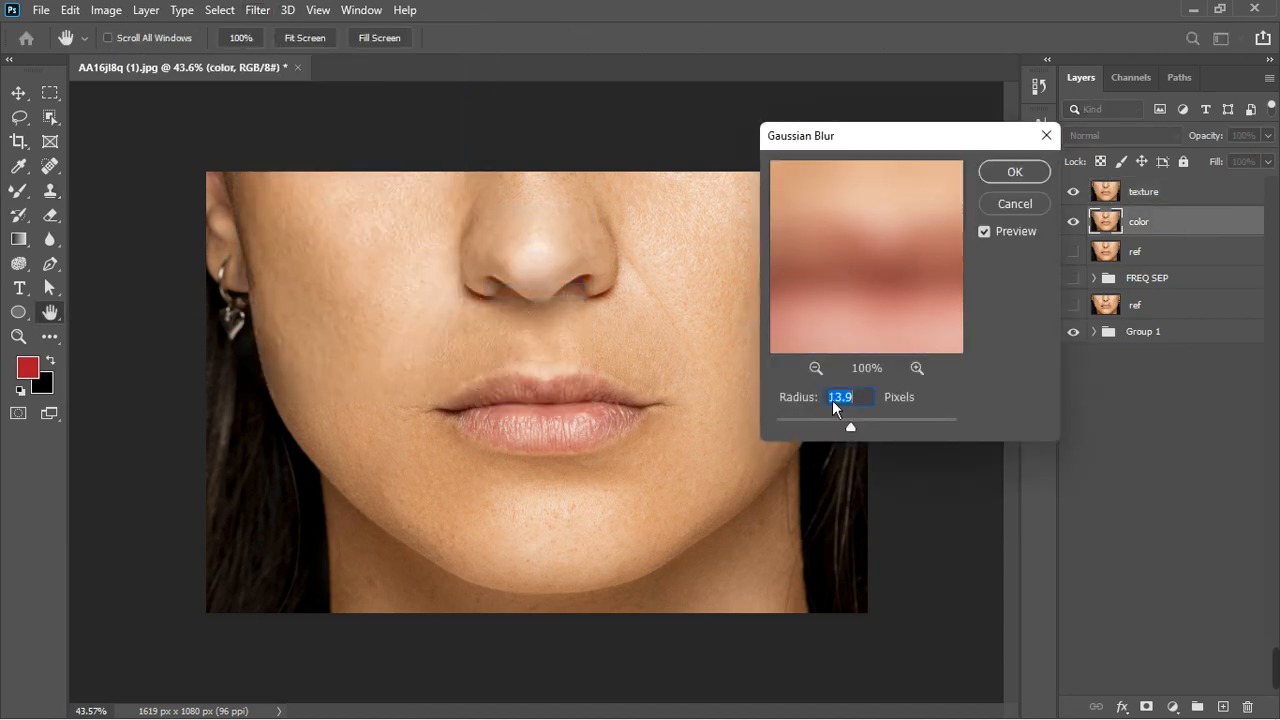
left_click_drag(861, 435, 862, 435)
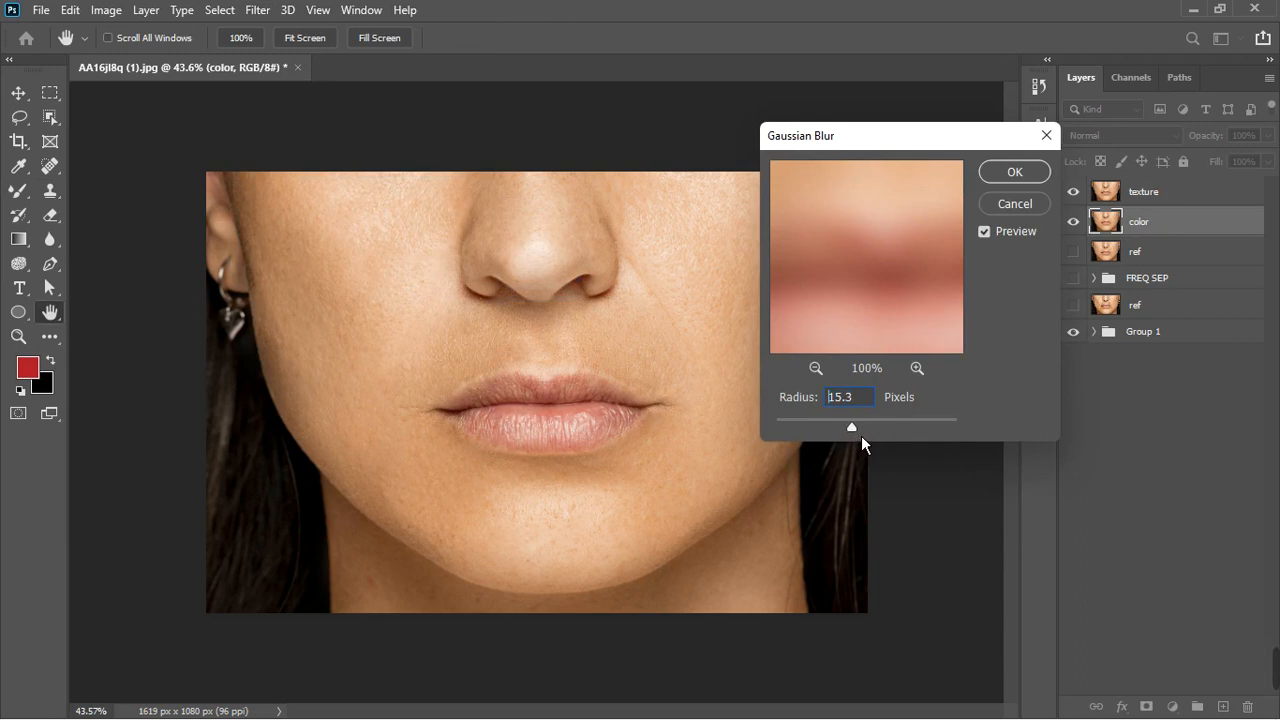
left_click(1000, 212)
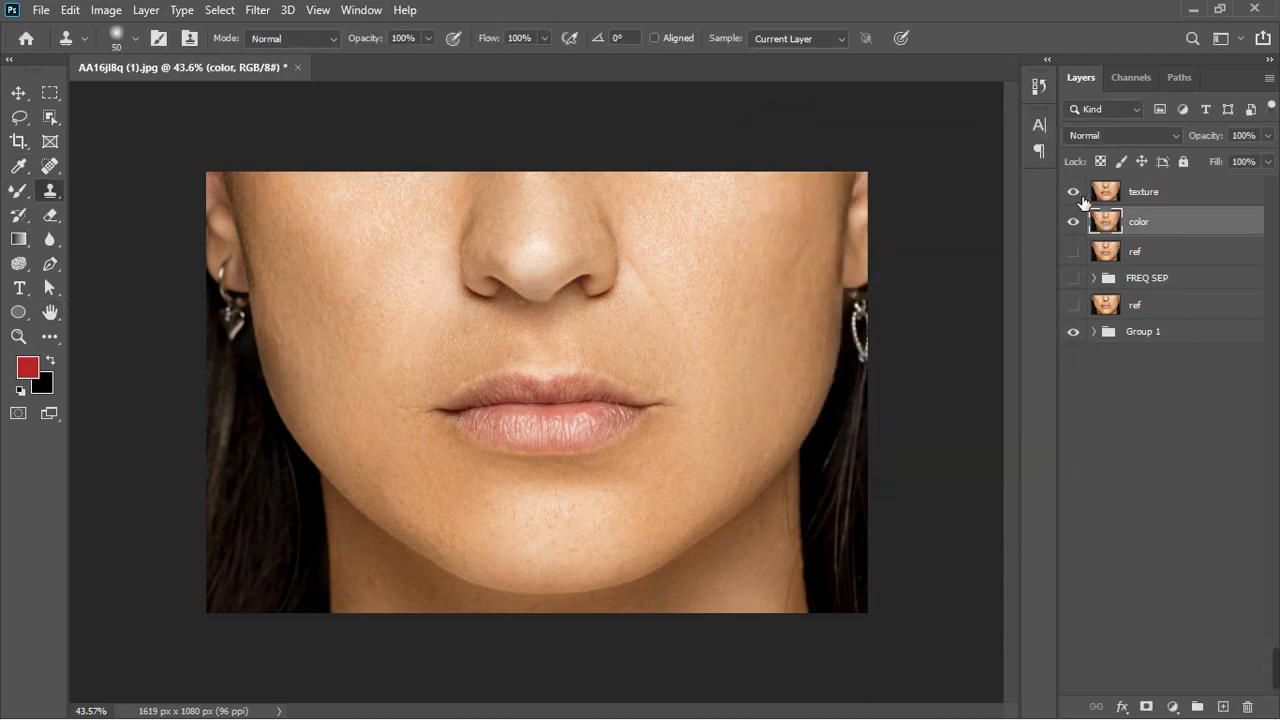
Step: Hide the texture layer and apply a low-radius Gaussian Blur to the color layer, keeping the facial features recognizable
left_click(256, 13)
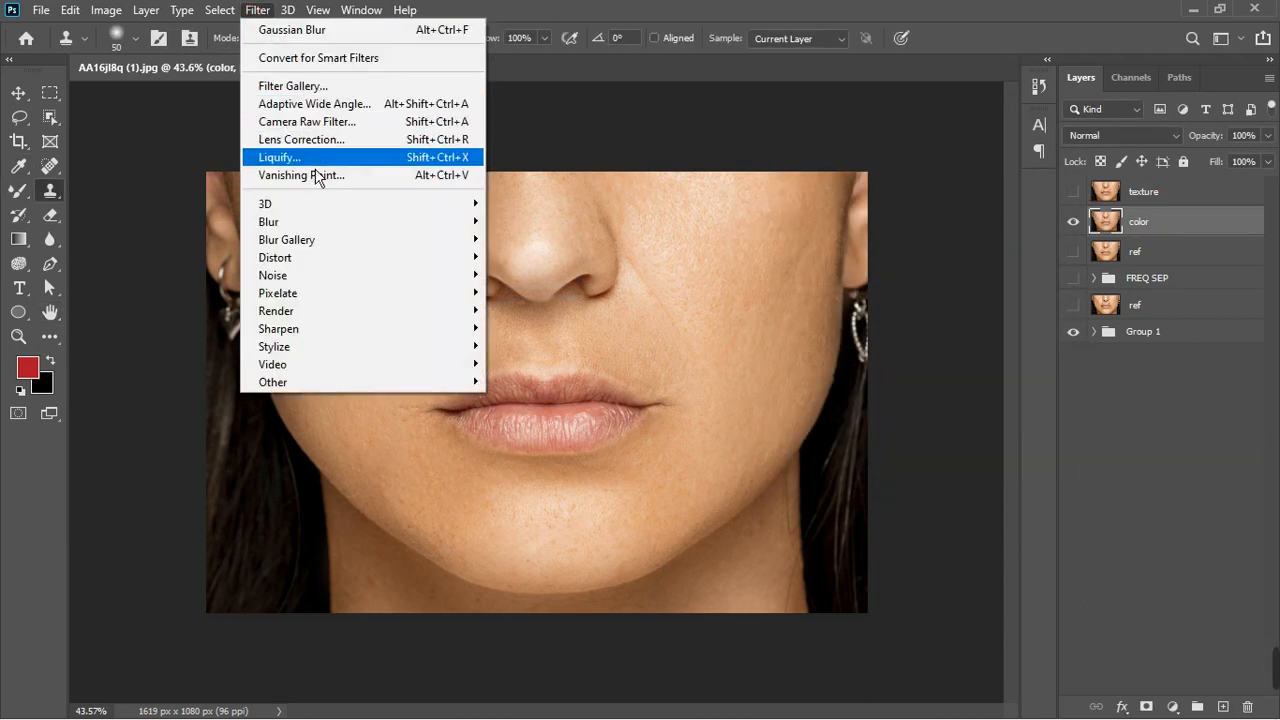
mouse_move(314, 226)
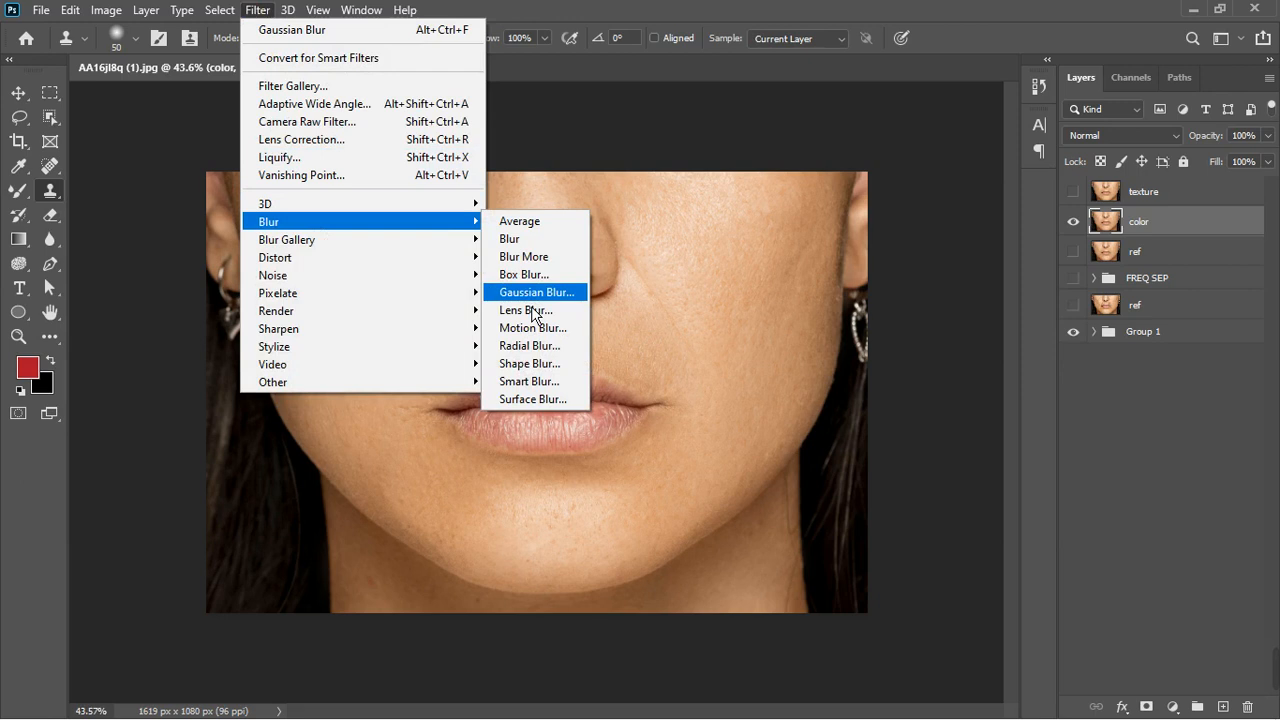
left_click(531, 294)
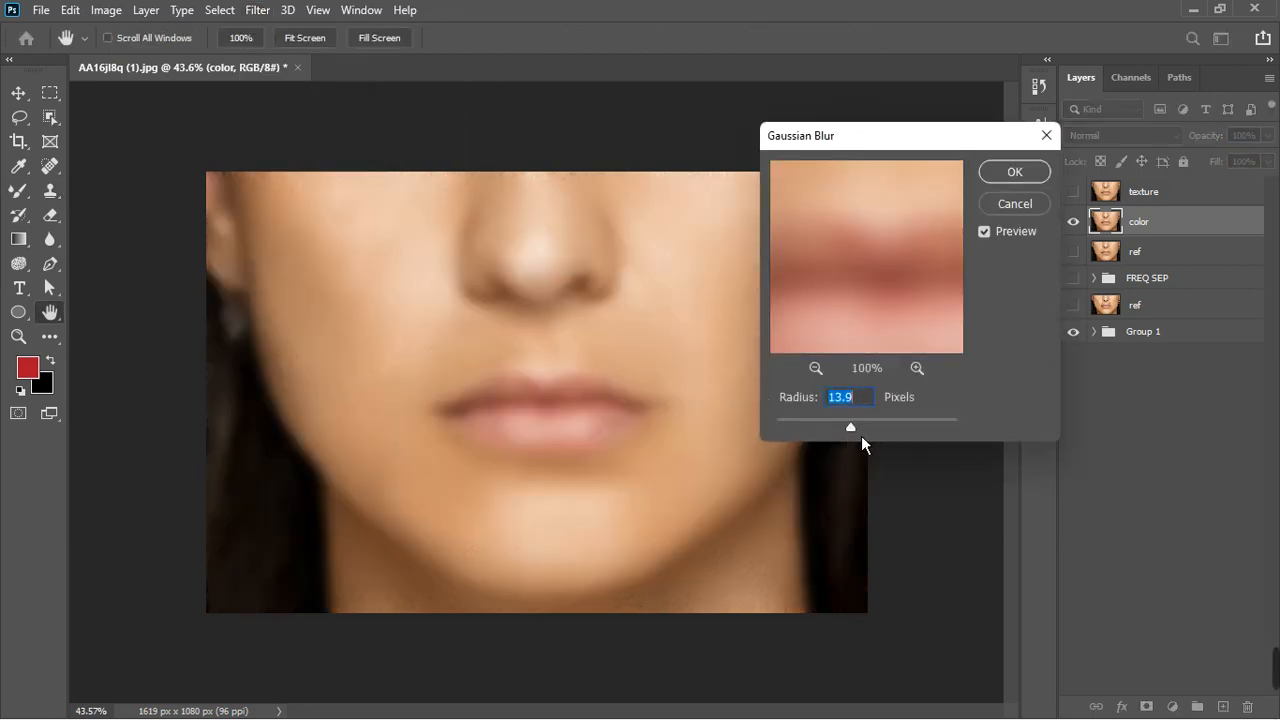
left_click_drag(862, 437, 855, 437)
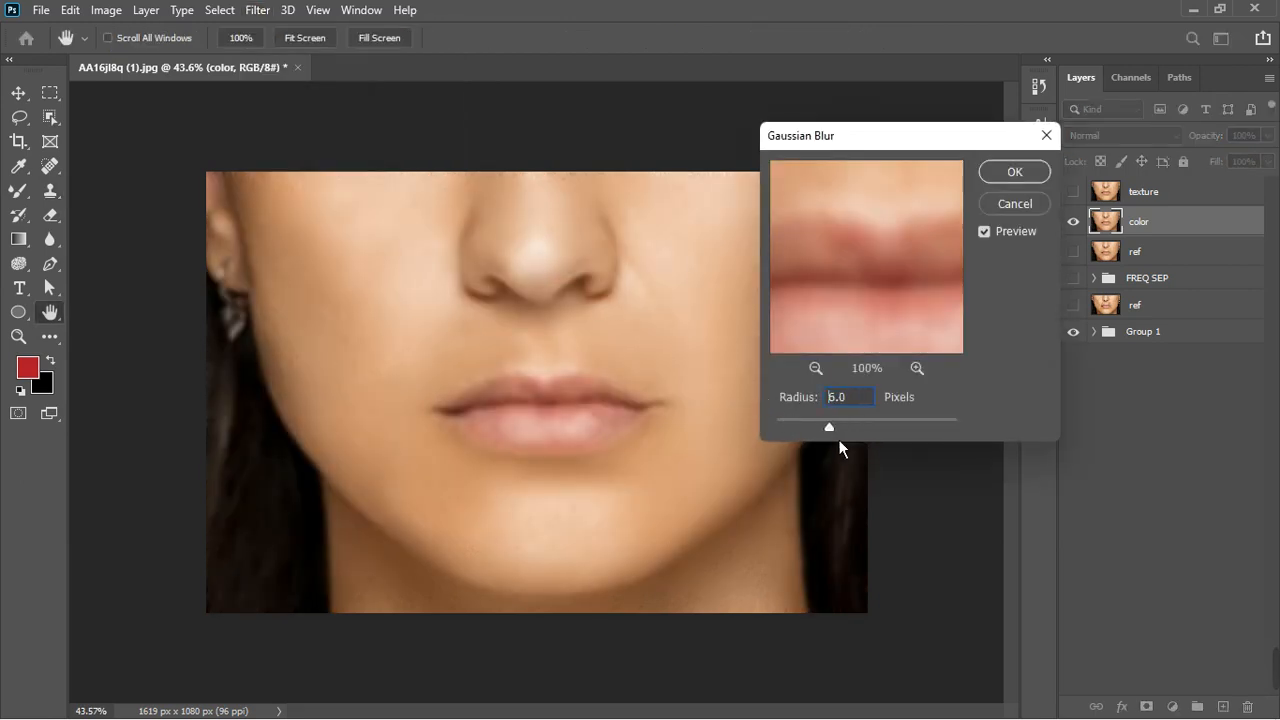
left_click_drag(839, 441, 834, 441)
left_click_drag(840, 440, 840, 440)
left_click(1014, 174)
key("s")
Step: Show the texture layer and run Apply Image on it using the color layer, Subtract blending, scale 2 and offset 128
left_click(1150, 192)
left_click(1073, 191)
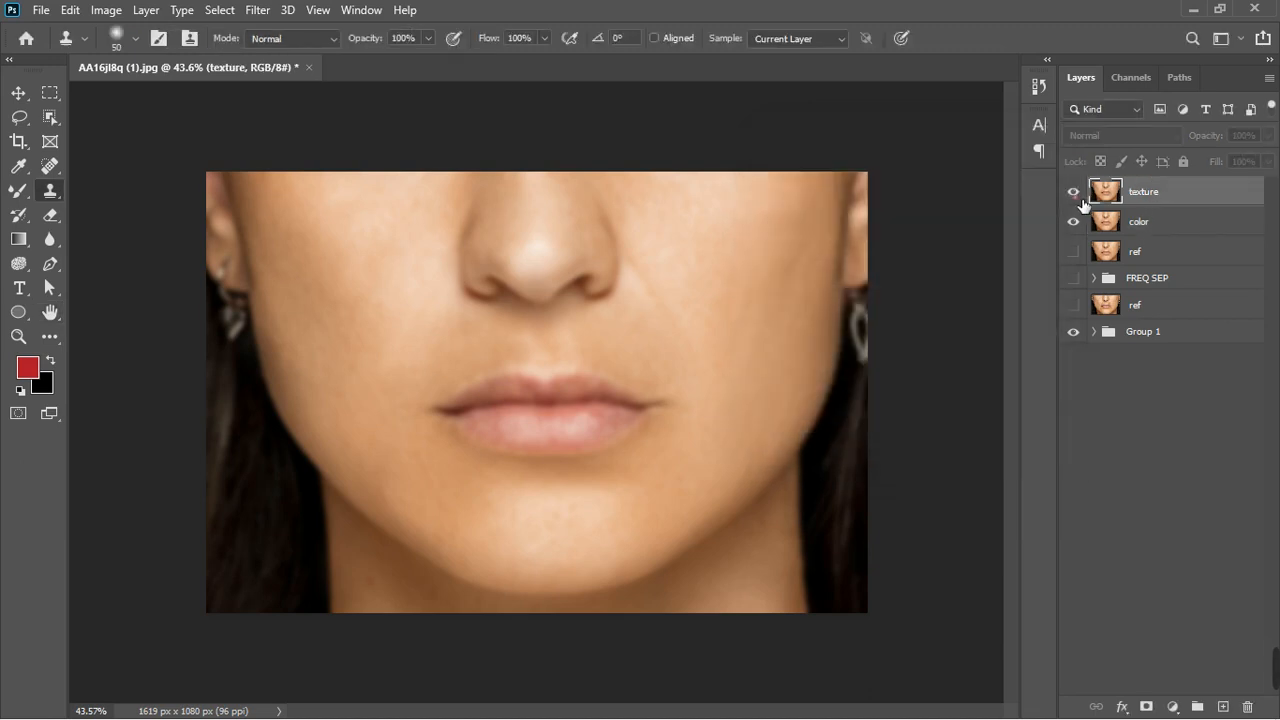
left_click(105, 10)
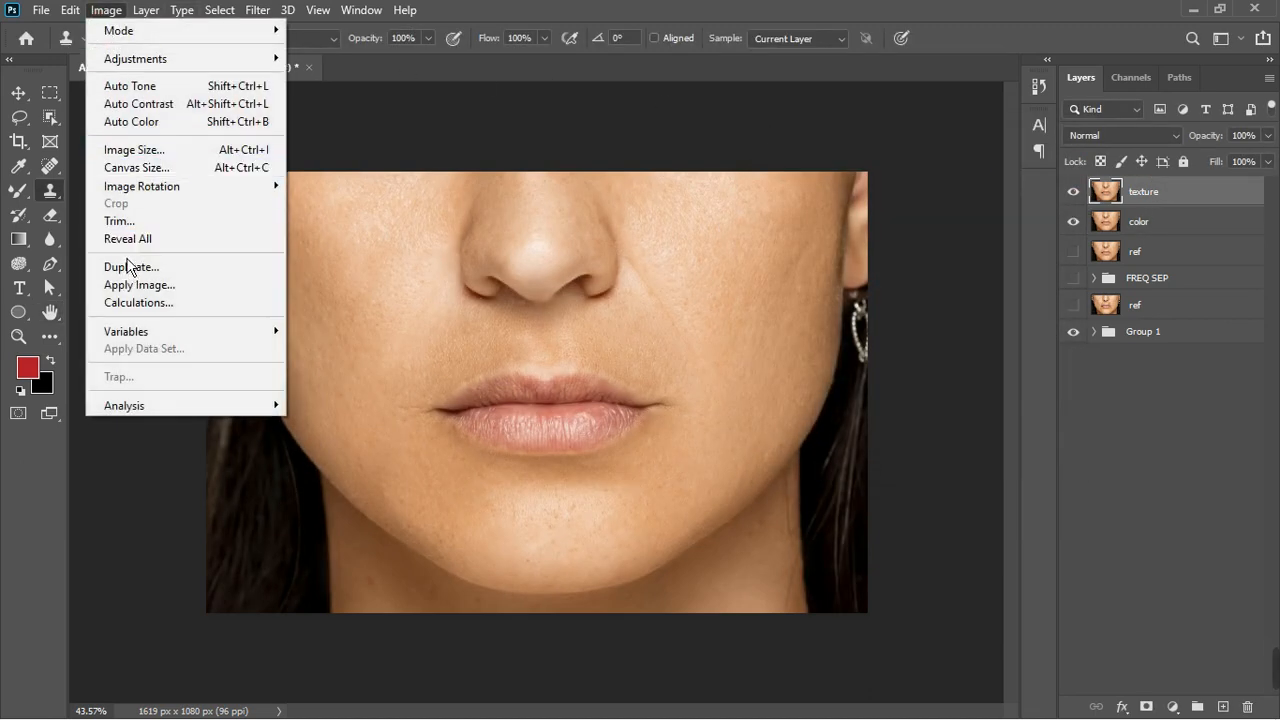
left_click(136, 287)
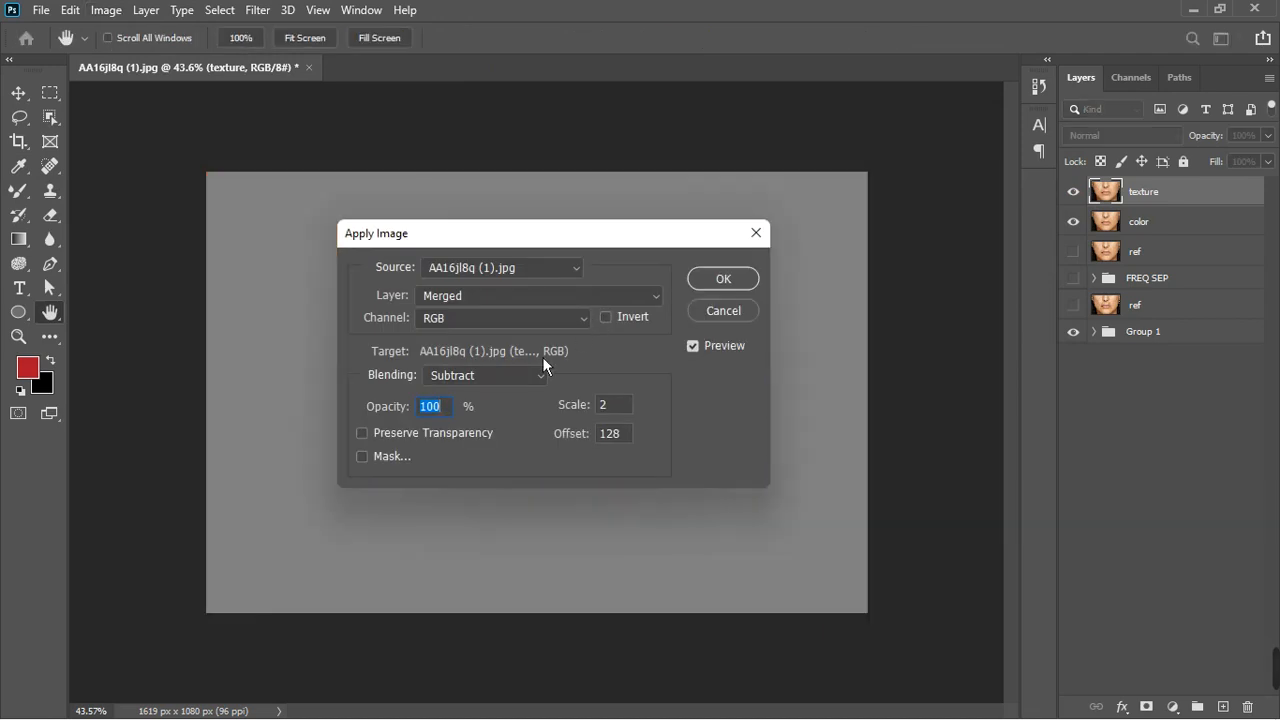
left_click(542, 300)
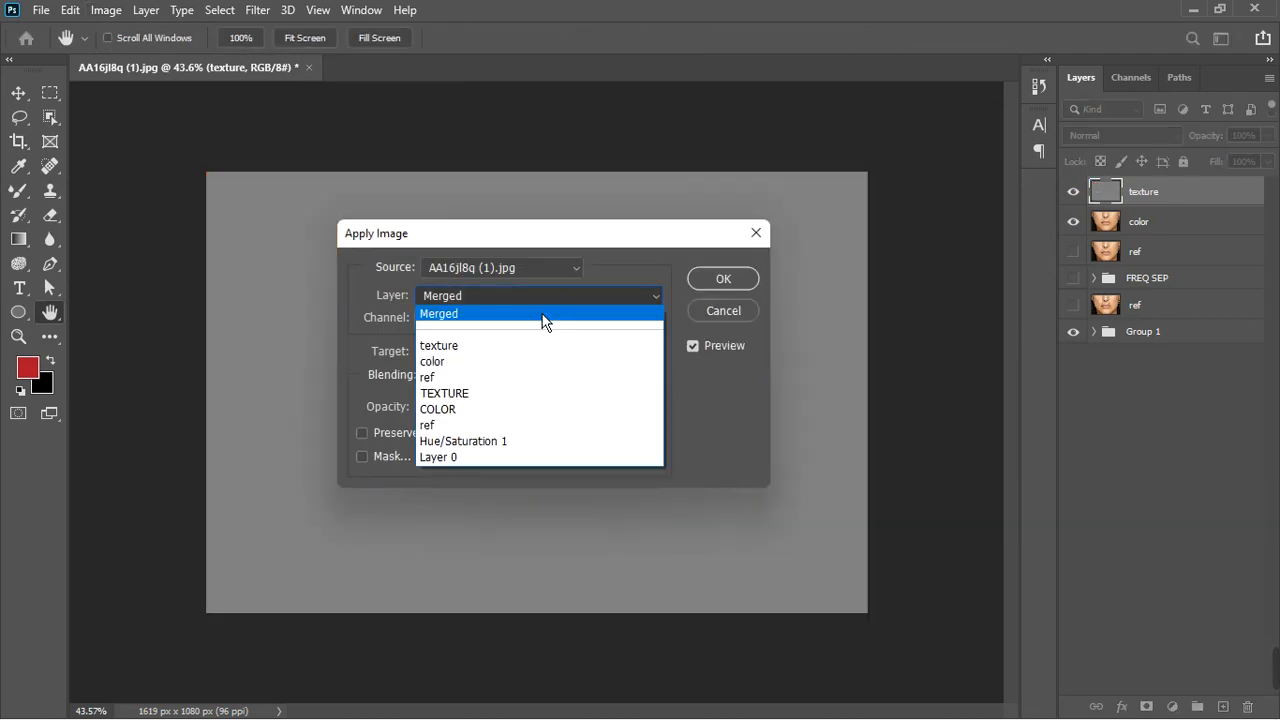
left_click(504, 365)
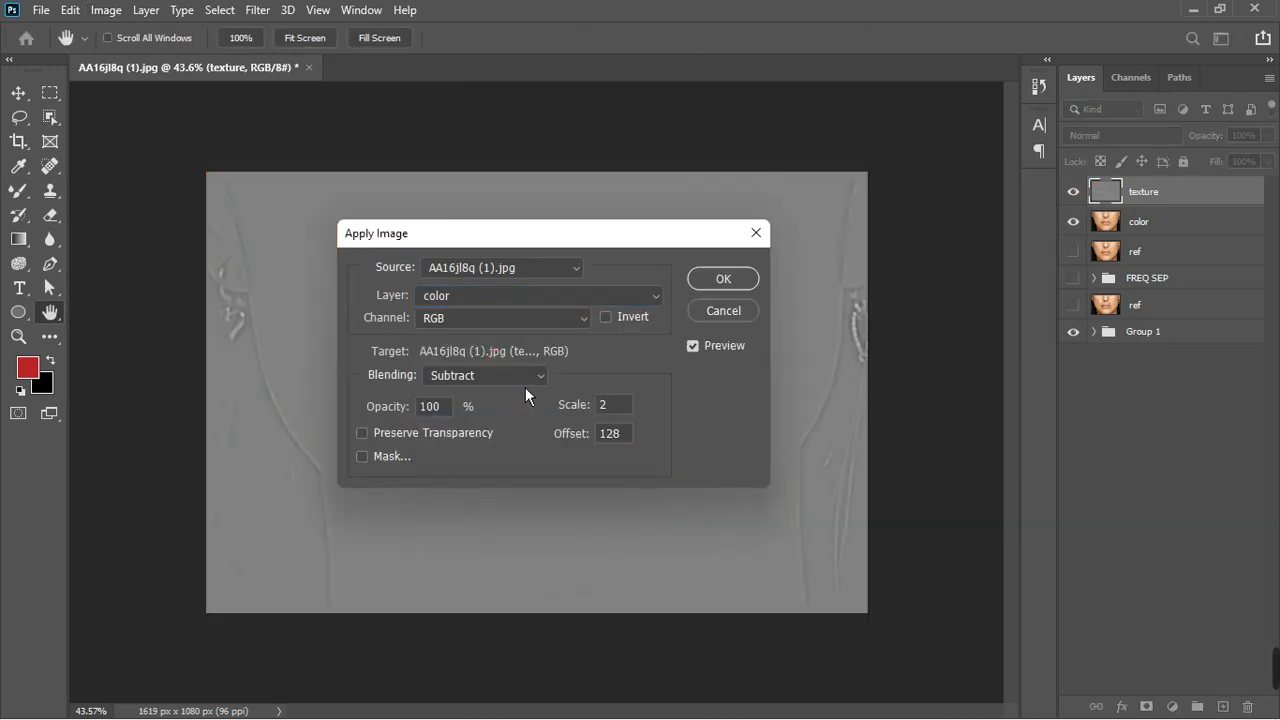
left_click(525, 385)
left_click(657, 375)
left_click(745, 289)
key("s")
Step: Set the texture layer's blend mode to Linear Light and group it with the color layer as freq sep 2
left_click(1133, 140)
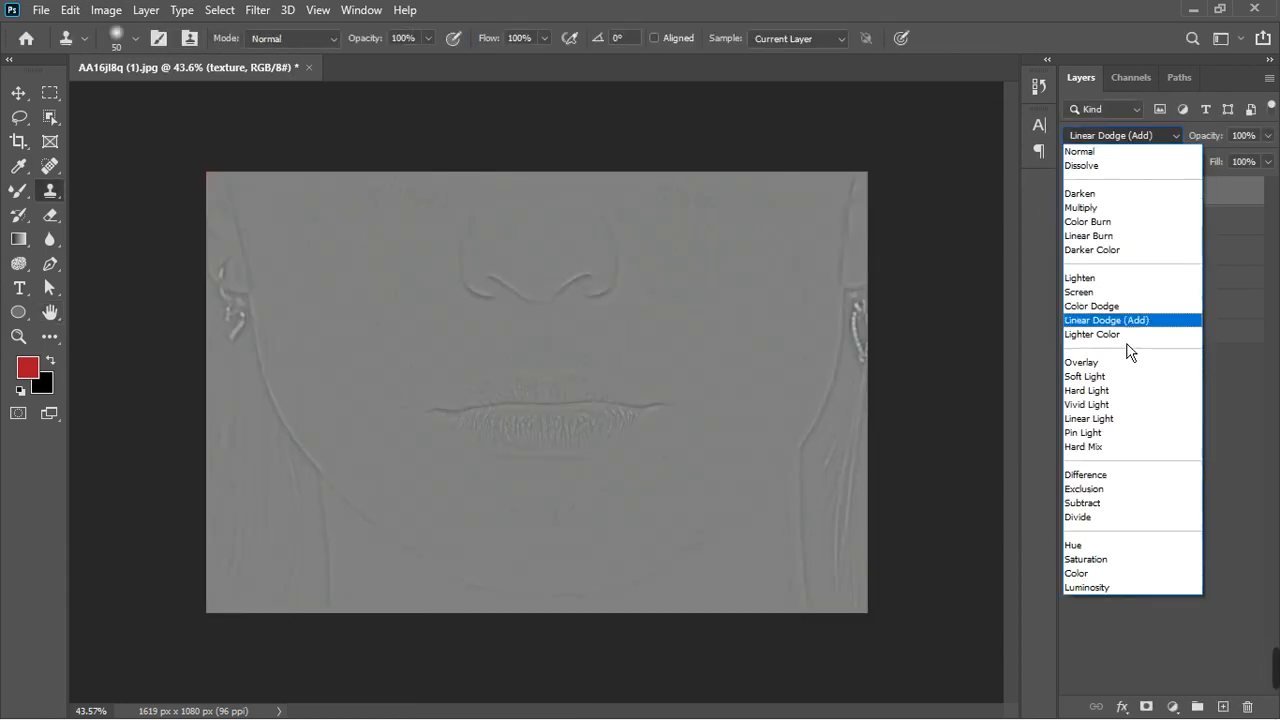
left_click(1119, 420)
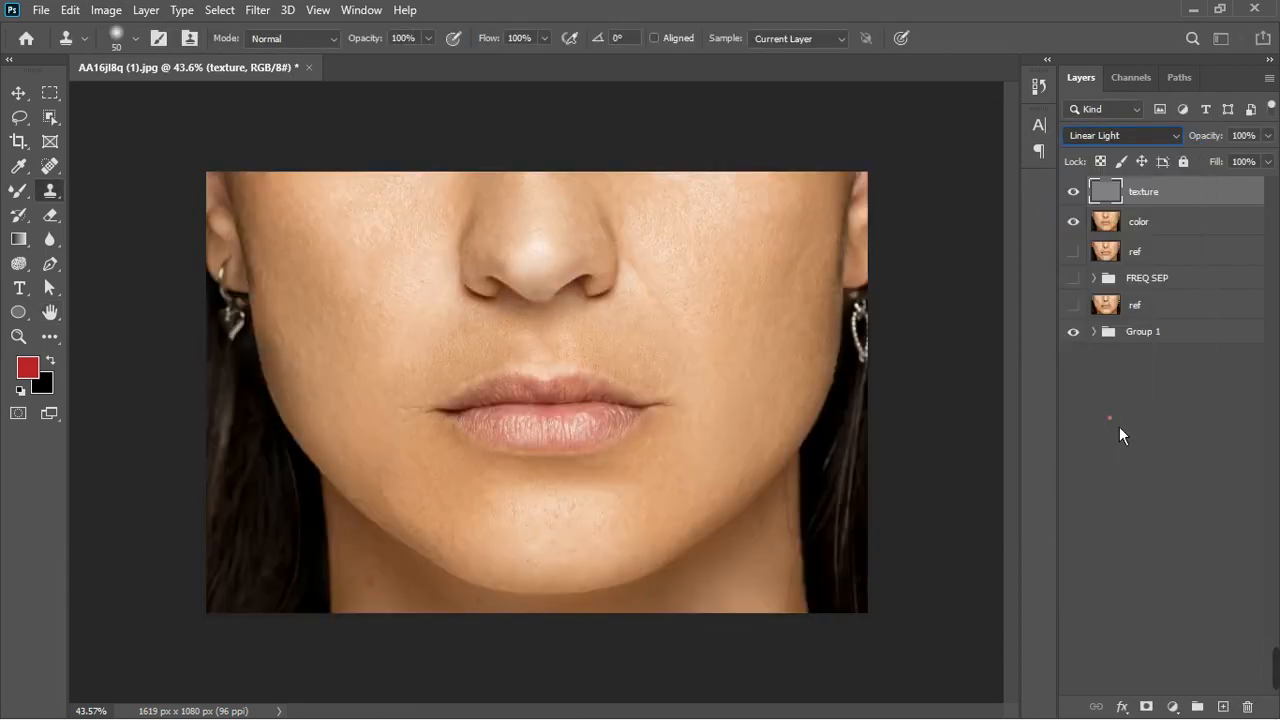
left_click(1169, 222, "shift")
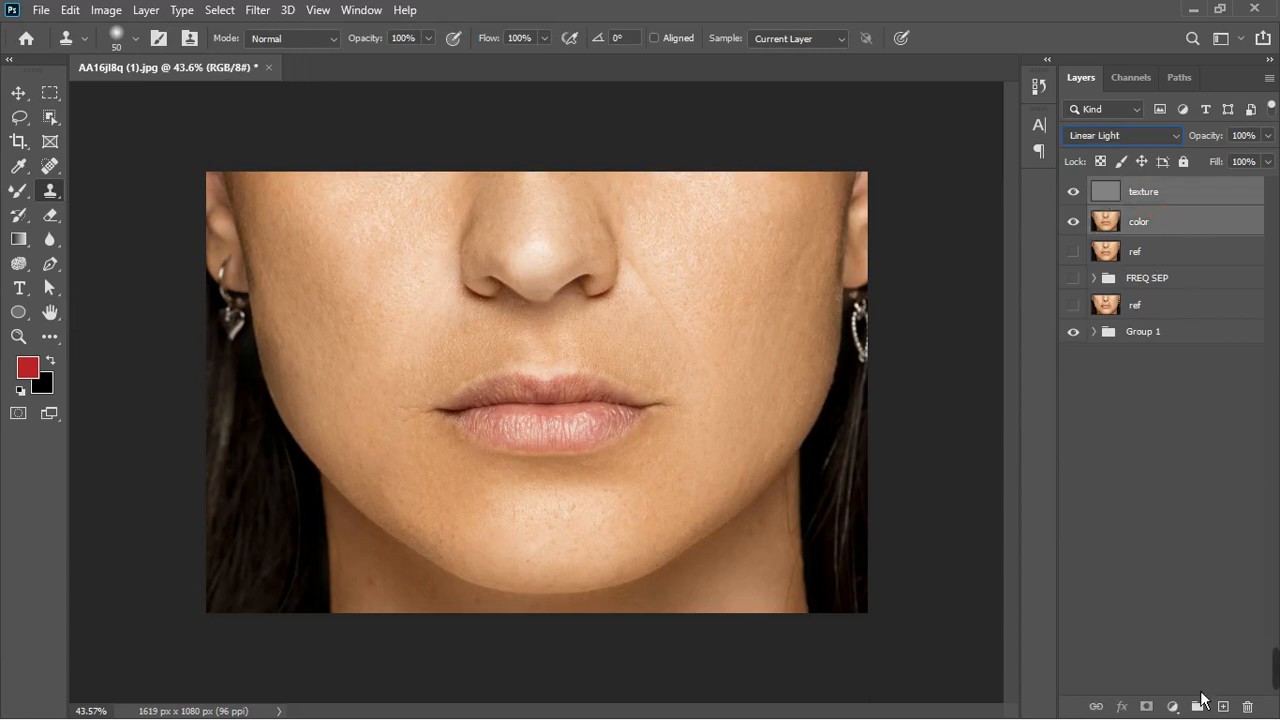
left_click(1198, 706)
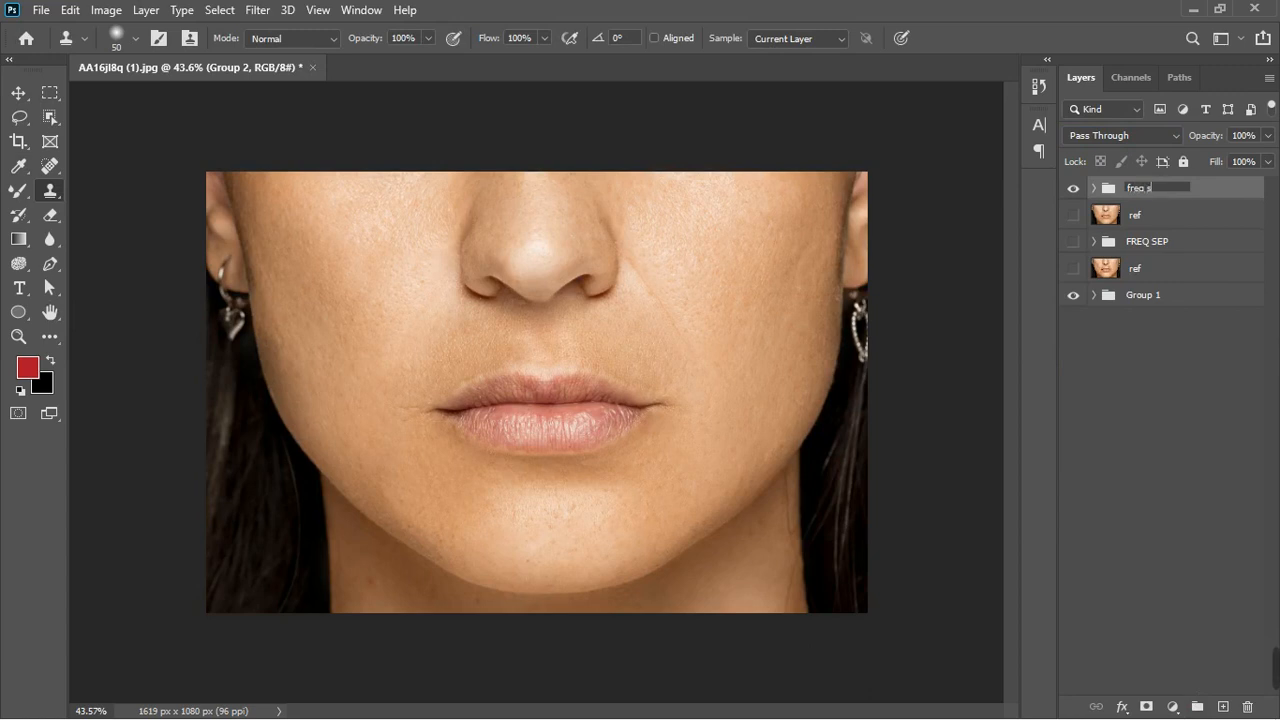
Step: Blend the uneven tones above the upper lip on the freq sep 2 color layer with the Mixer Brush at size 125
left_click(1096, 190)
left_click(1180, 250)
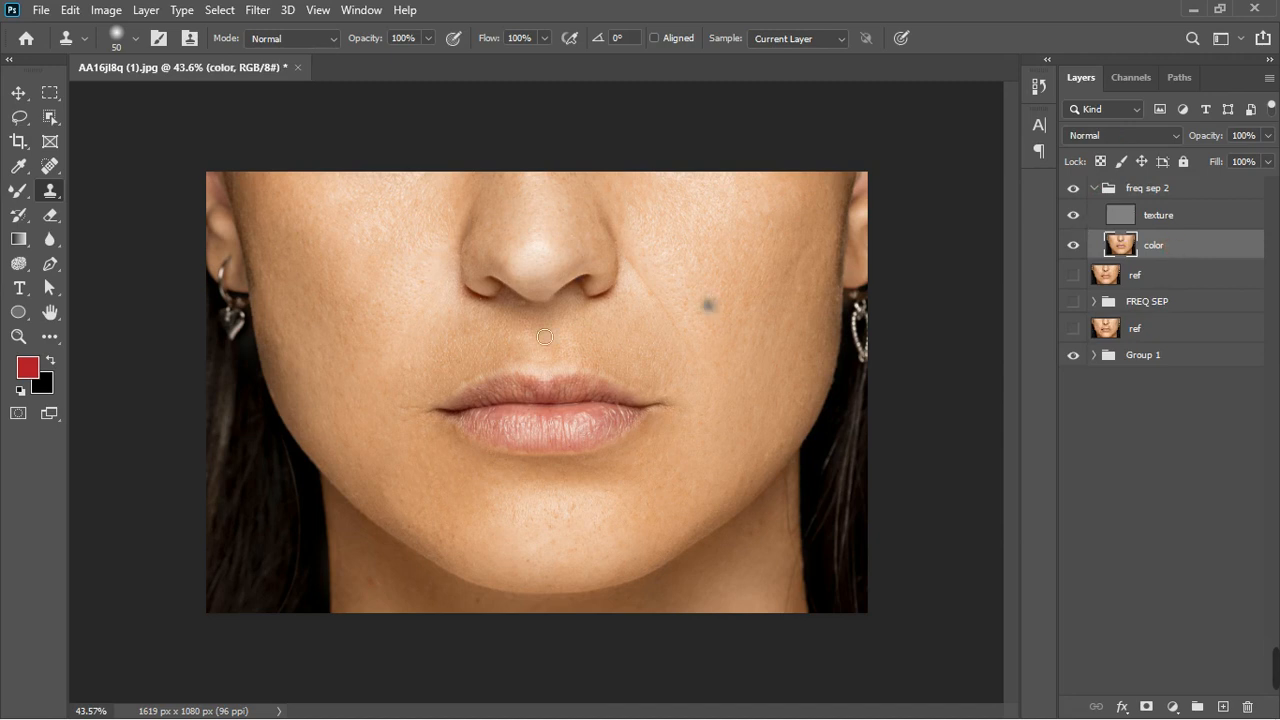
left_click(16, 197)
scroll(425, 405, "up", 3)
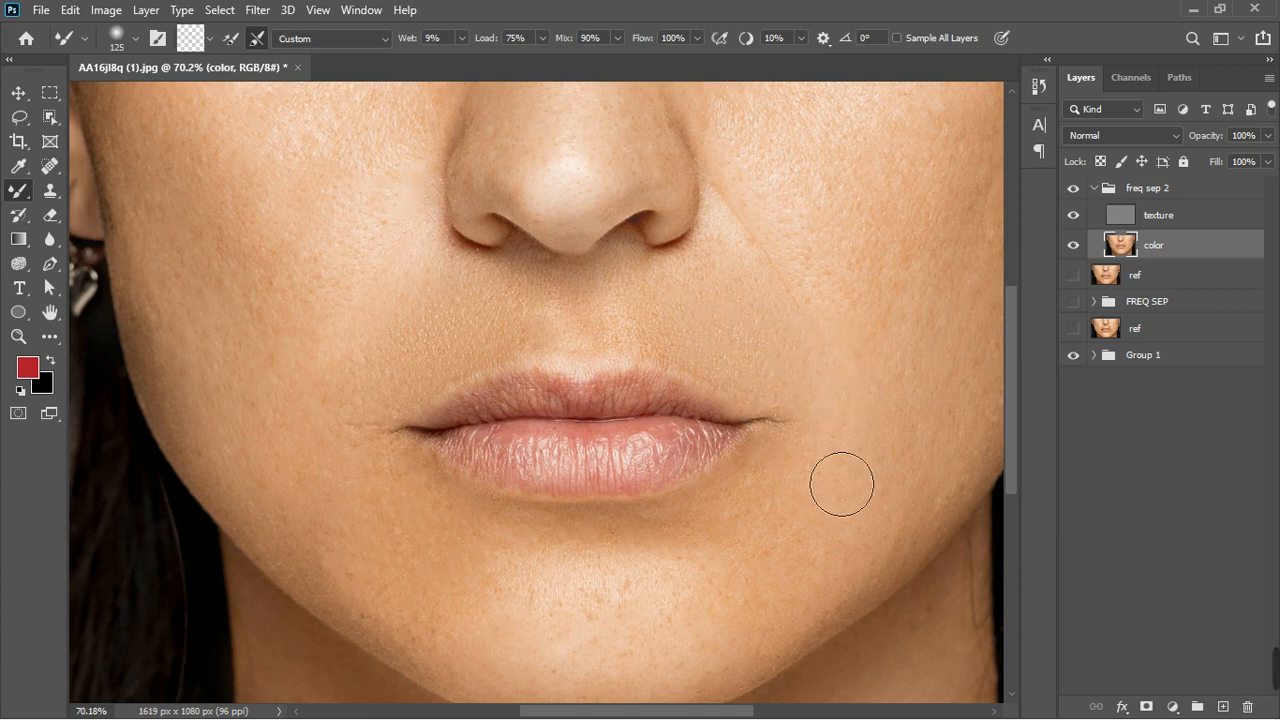
mouse_move(500, 309)
left_mouse_down()
mouse_move(531, 337)
mouse_move(520, 360)
mouse_move(541, 325)
left_mouse_up()
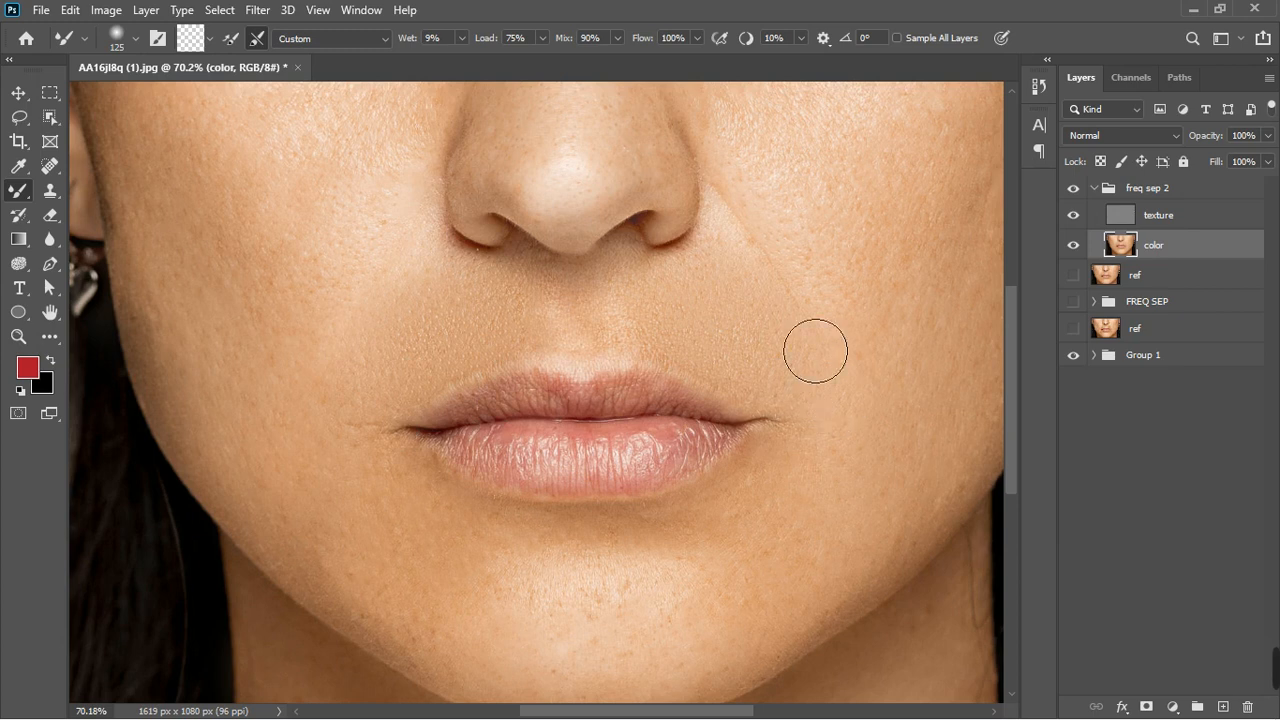
left_click(617, 368)
mouse_move(617, 368)
left_mouse_down()
mouse_move(439, 321)
mouse_move(432, 374)
mouse_move(517, 314)
mouse_move(528, 350)
left_mouse_up()
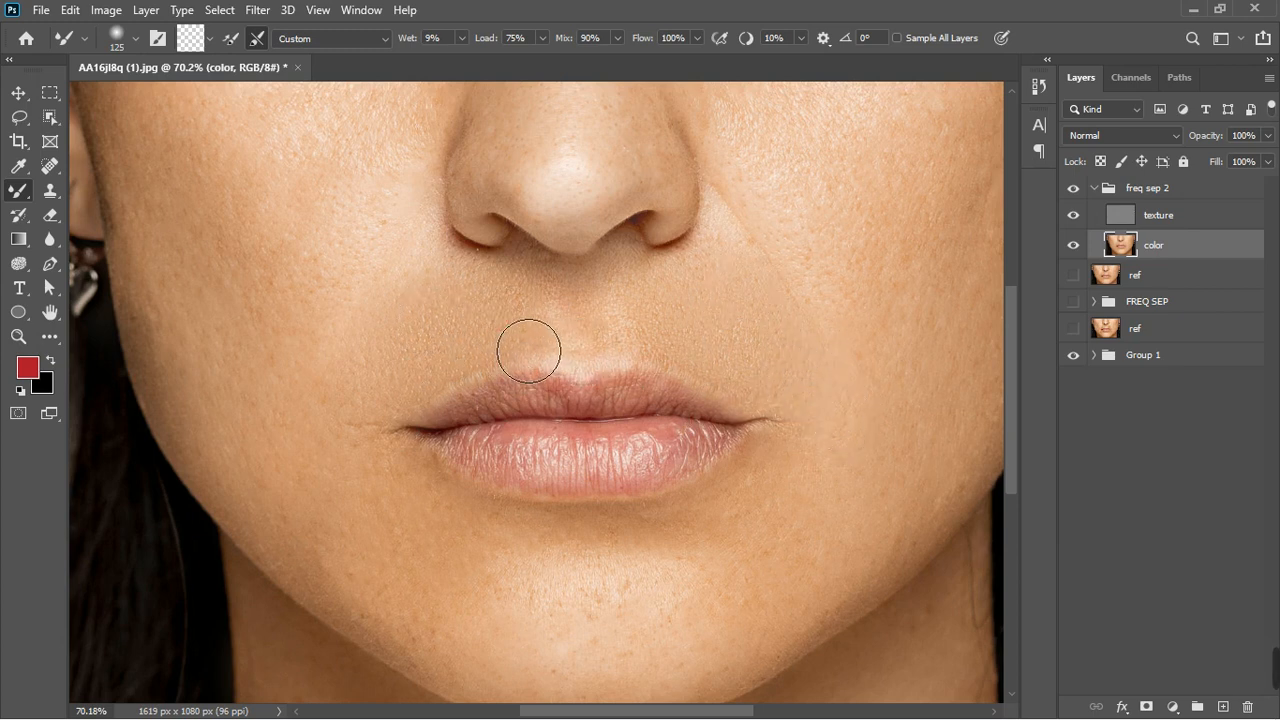
Step: Set the Mixer Brush size to 80 and blend the uneven tones beside and below the left mouth corner
key("bracketright")
key("bracketright")
key("bracketright")
key("bracketright")
key("bracketleft")
key("bracketleft")
key("bracketleft")
key("bracketleft")
key("bracketleft")
key("bracketleft")
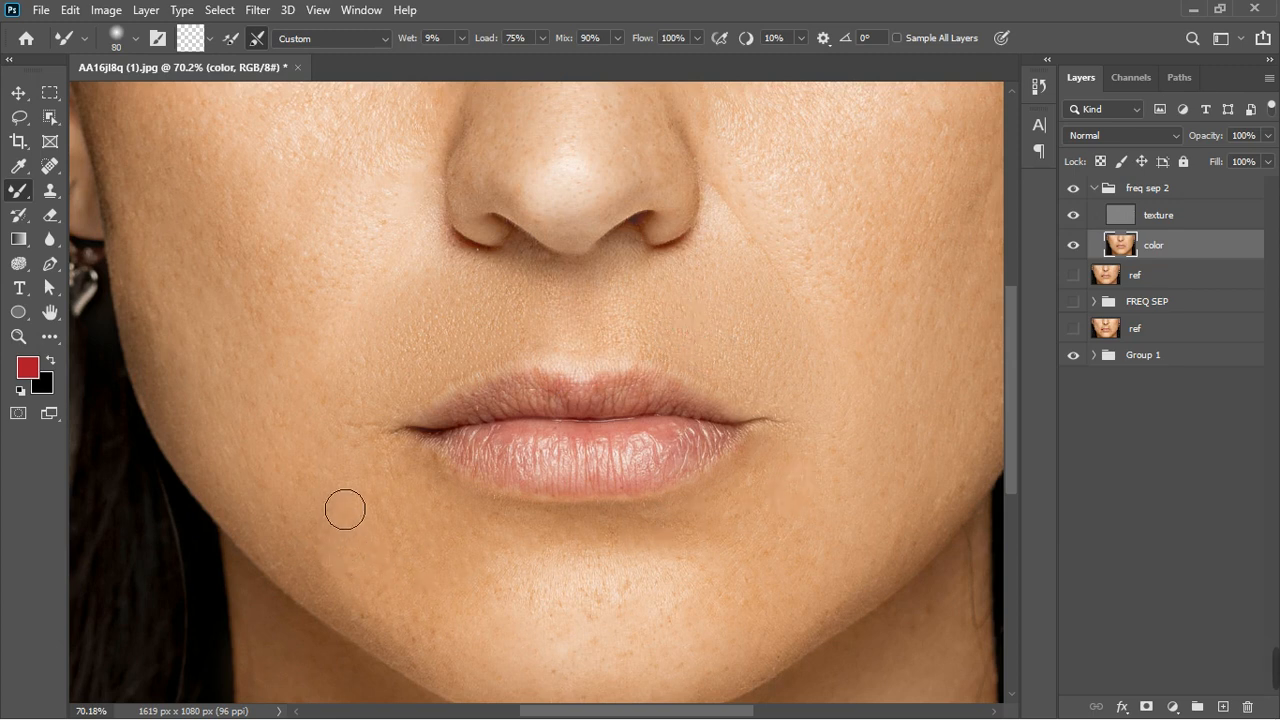
Step: Enlarge the Mixer Brush to size 125 and blend the color tones across the chin
key("bracketright")
key("bracketright")
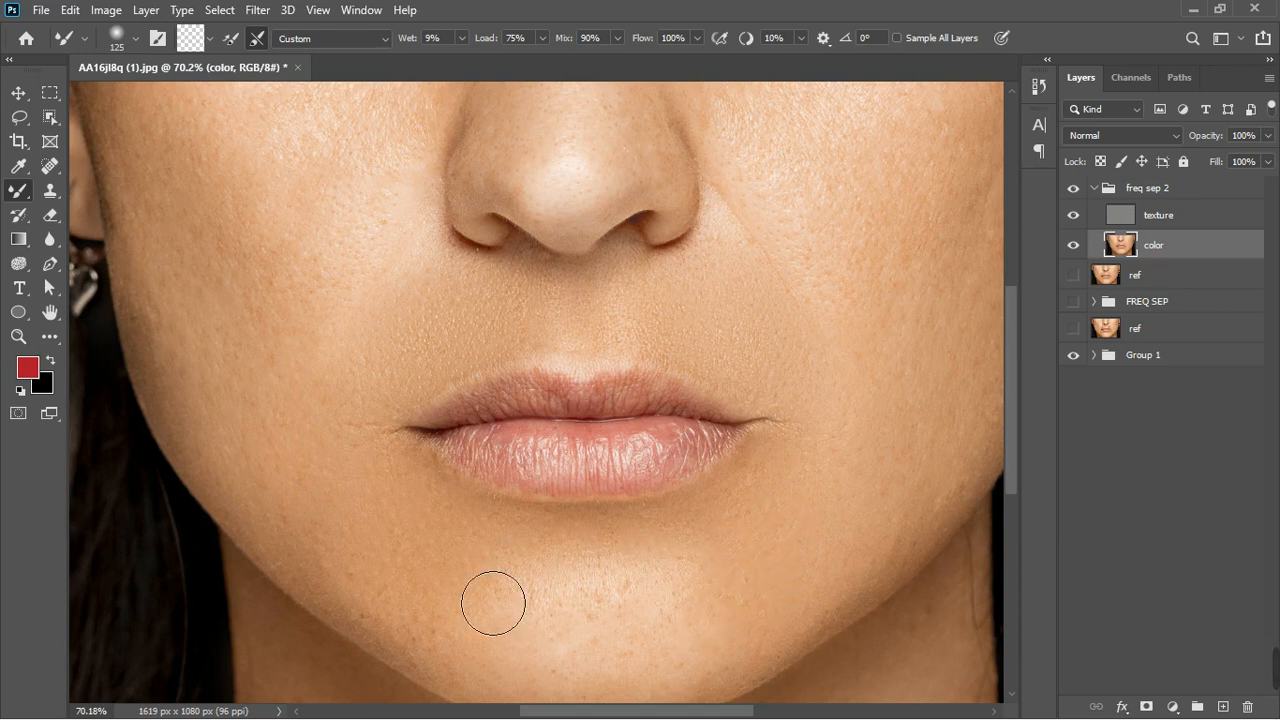
scroll(476, 546, "down", 1)
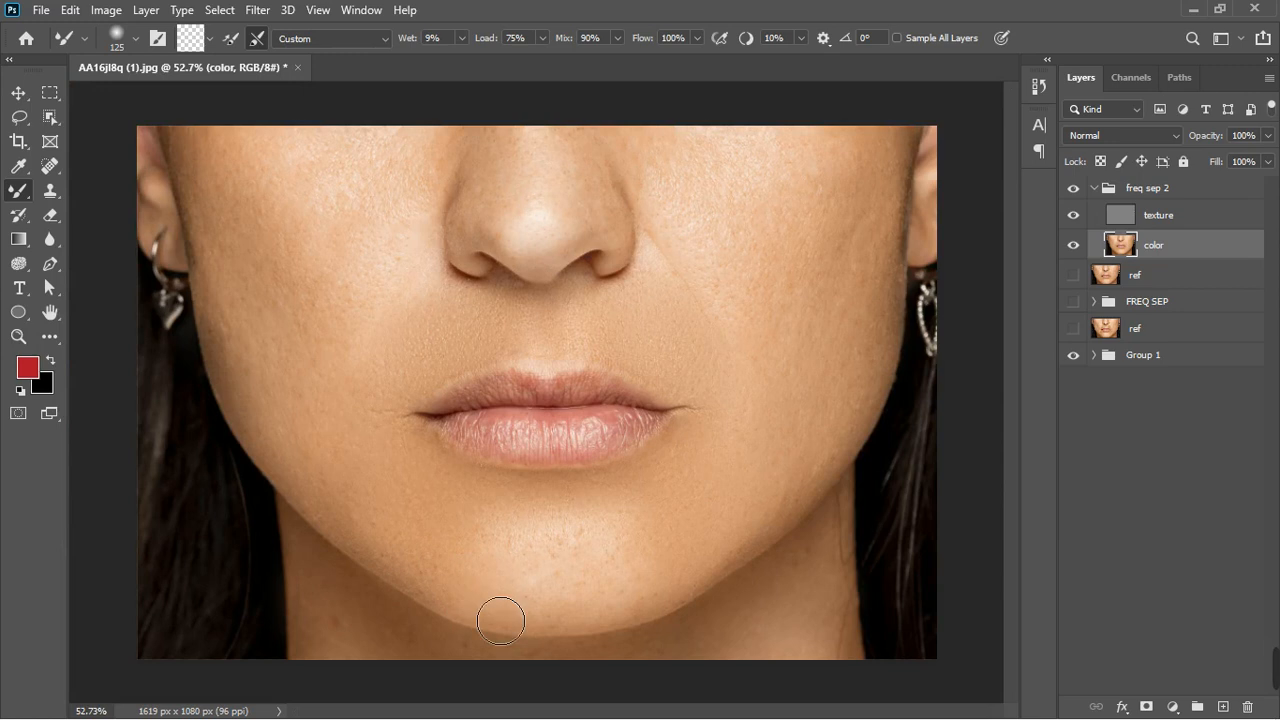
scroll(372, 390, "up", 1)
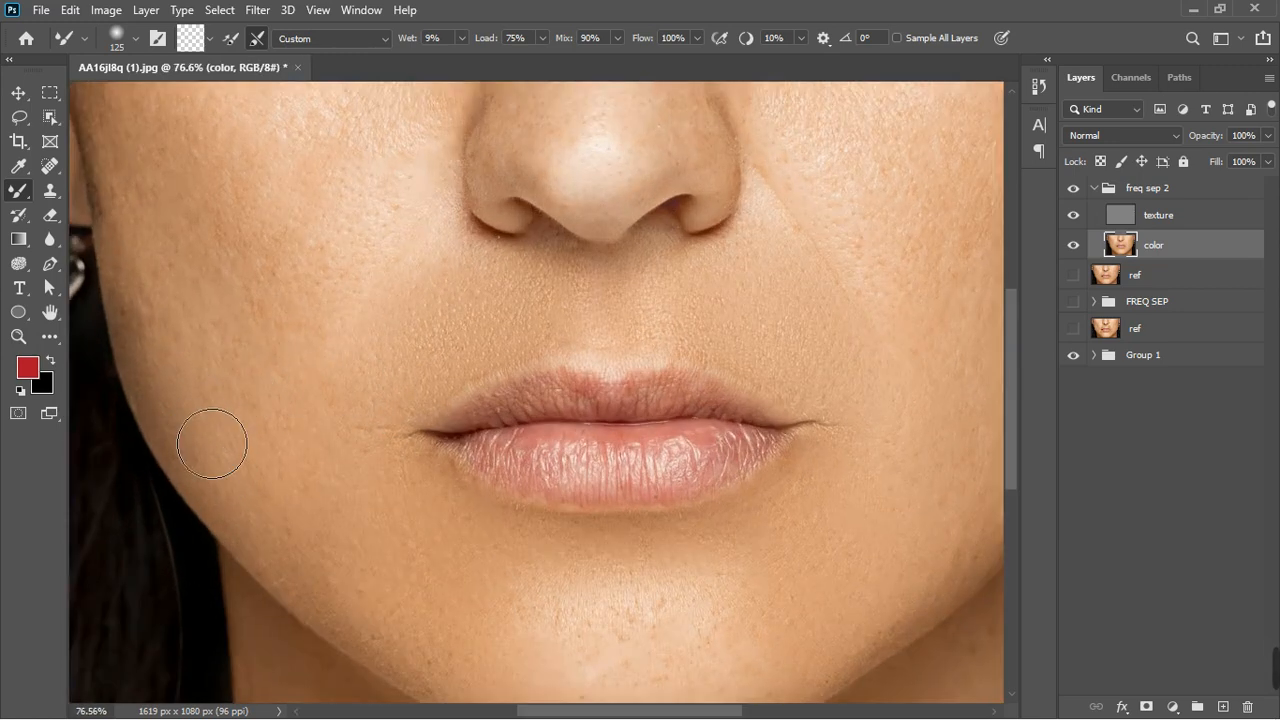
Step: Blend the uneven tones across both cheeks on the color layer with the Mixer Brush at size 125
left_click_drag(234, 339, 271, 374)
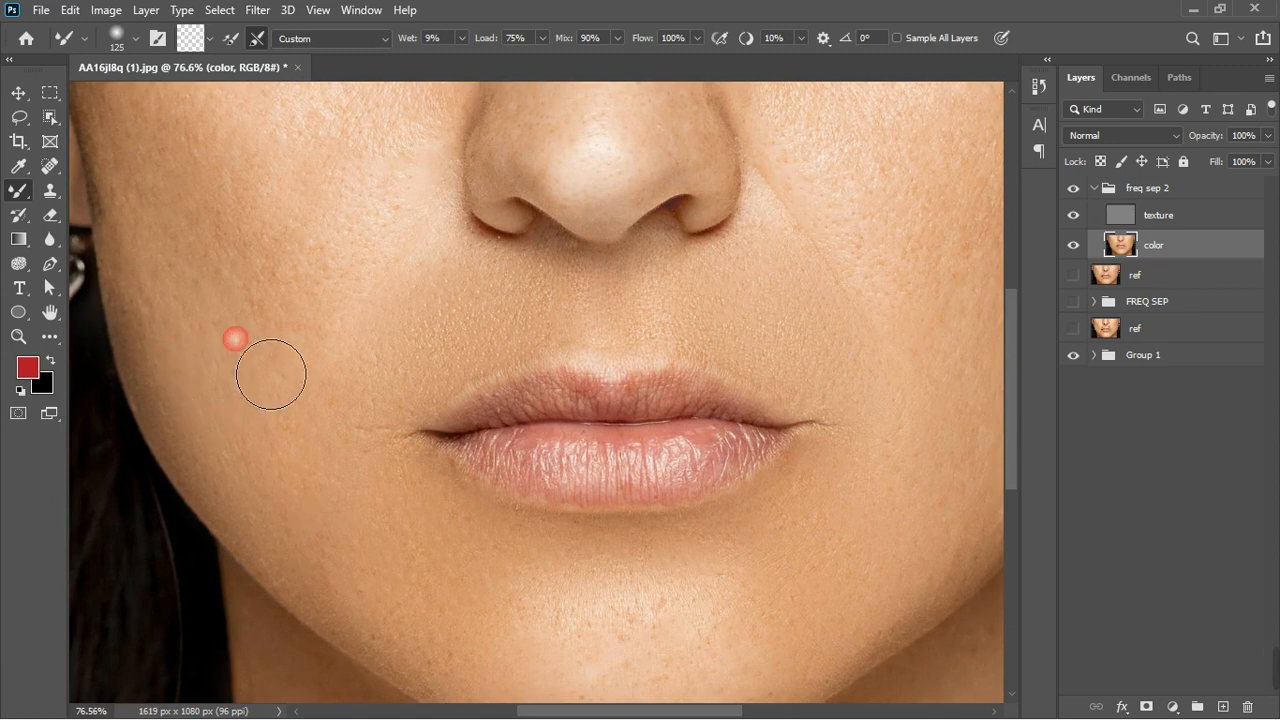
scroll(271, 374, "down", 1)
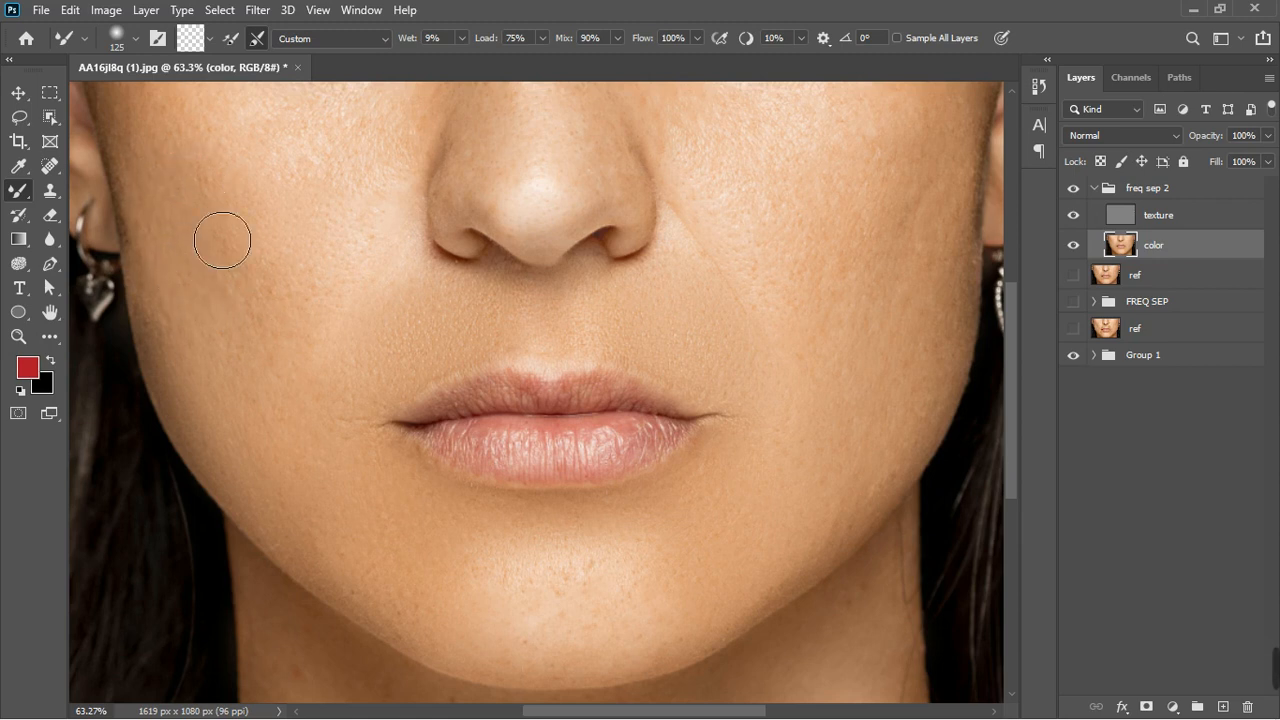
left_click_drag(838, 299, 868, 328)
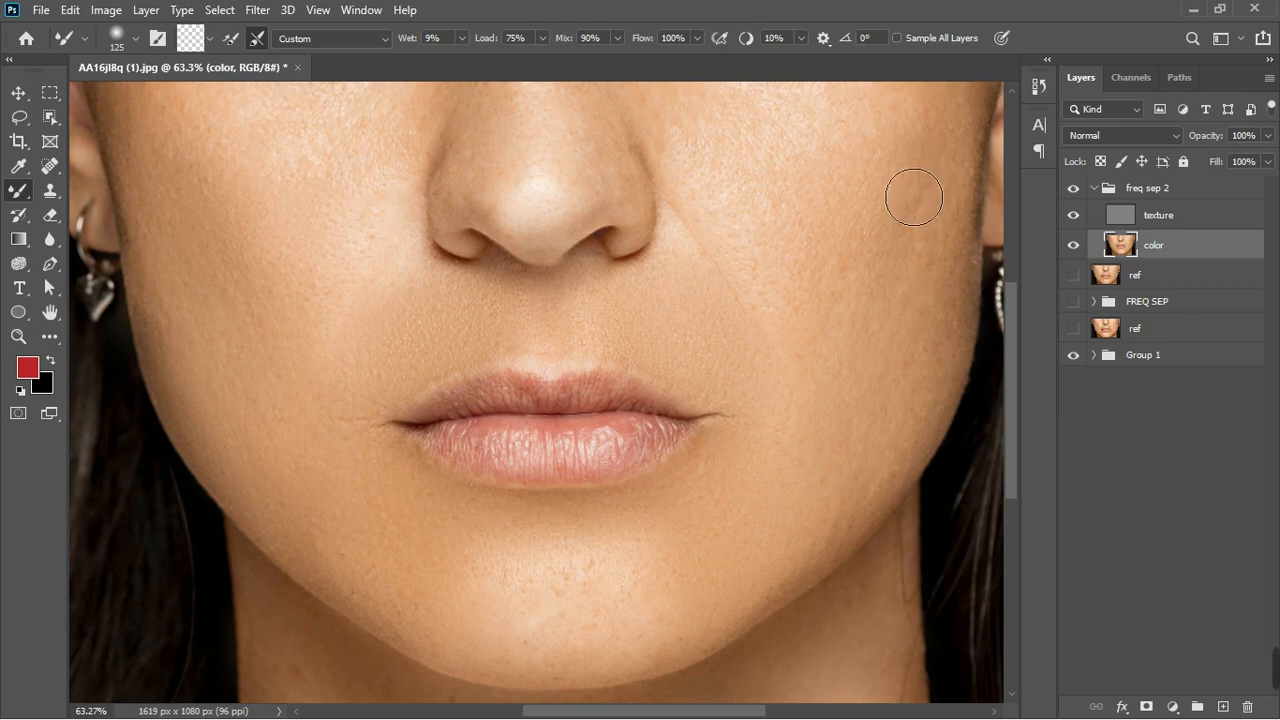
left_click(934, 220)
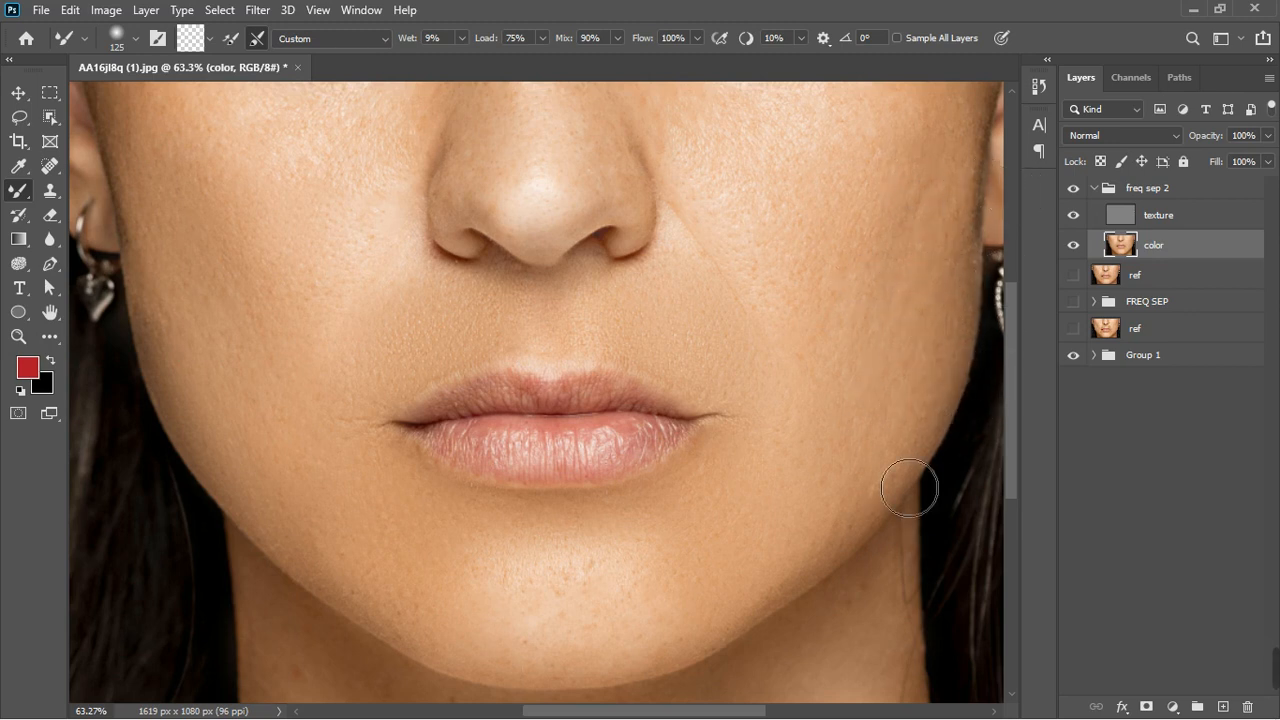
Step: Blend the tones on the upper cheek beside the nose and reduce the Mixer Brush size to 90
scroll(715, 655, "down", 2)
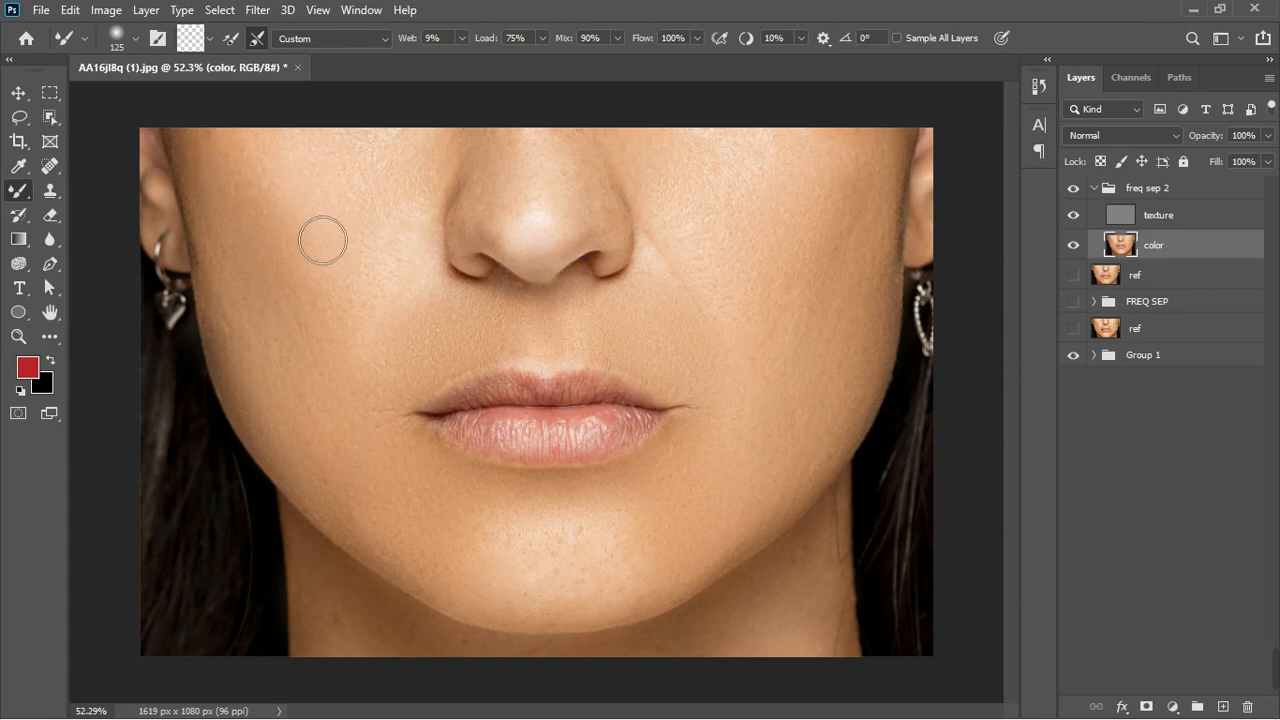
left_click(354, 209)
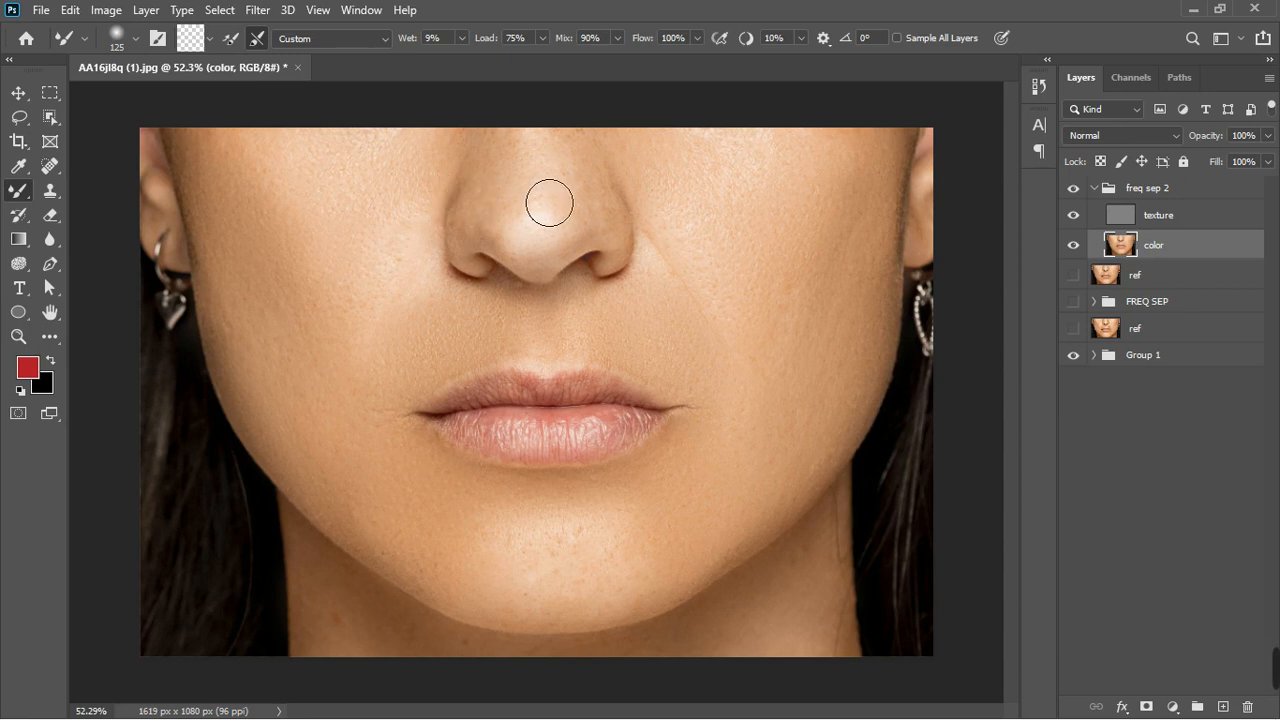
key("bracketleft")
key("bracketleft")
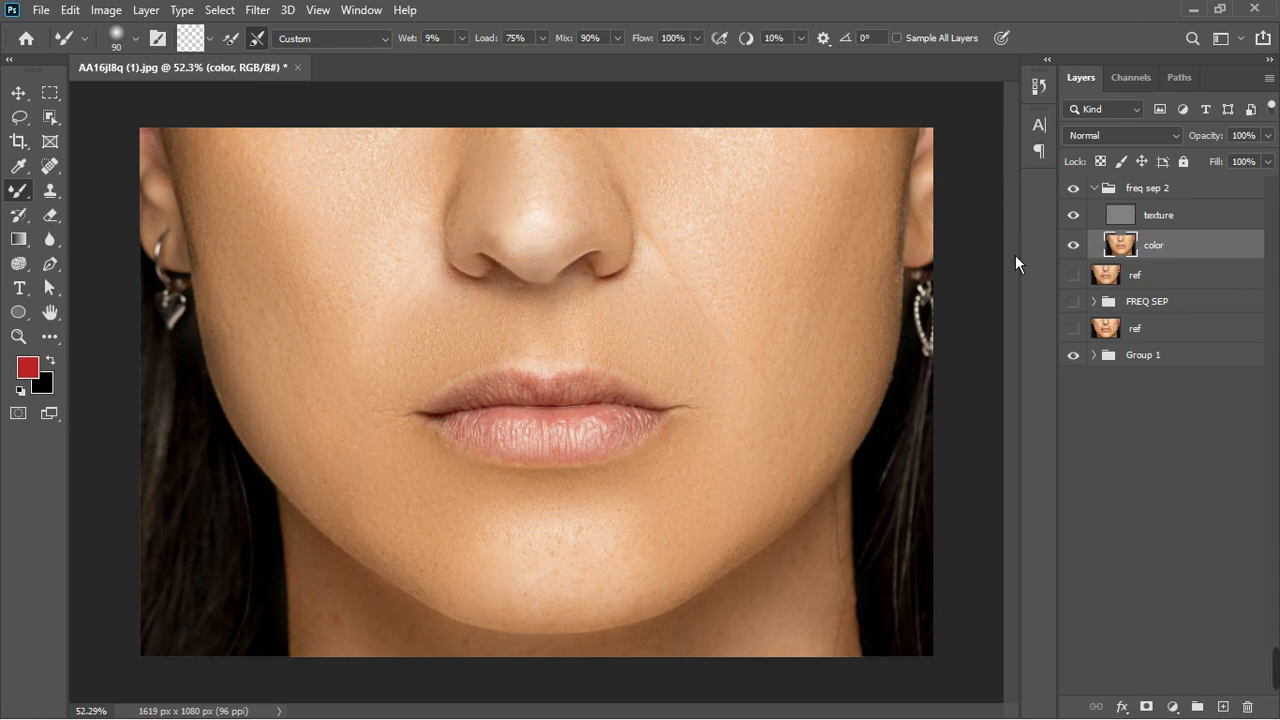
Step: Clone clean skin texture over the crease at the left mouth corner on the freq sep 2 texture layer with the Clone Stamp
left_click(1156, 218)
scroll(340, 315, "up", 4)
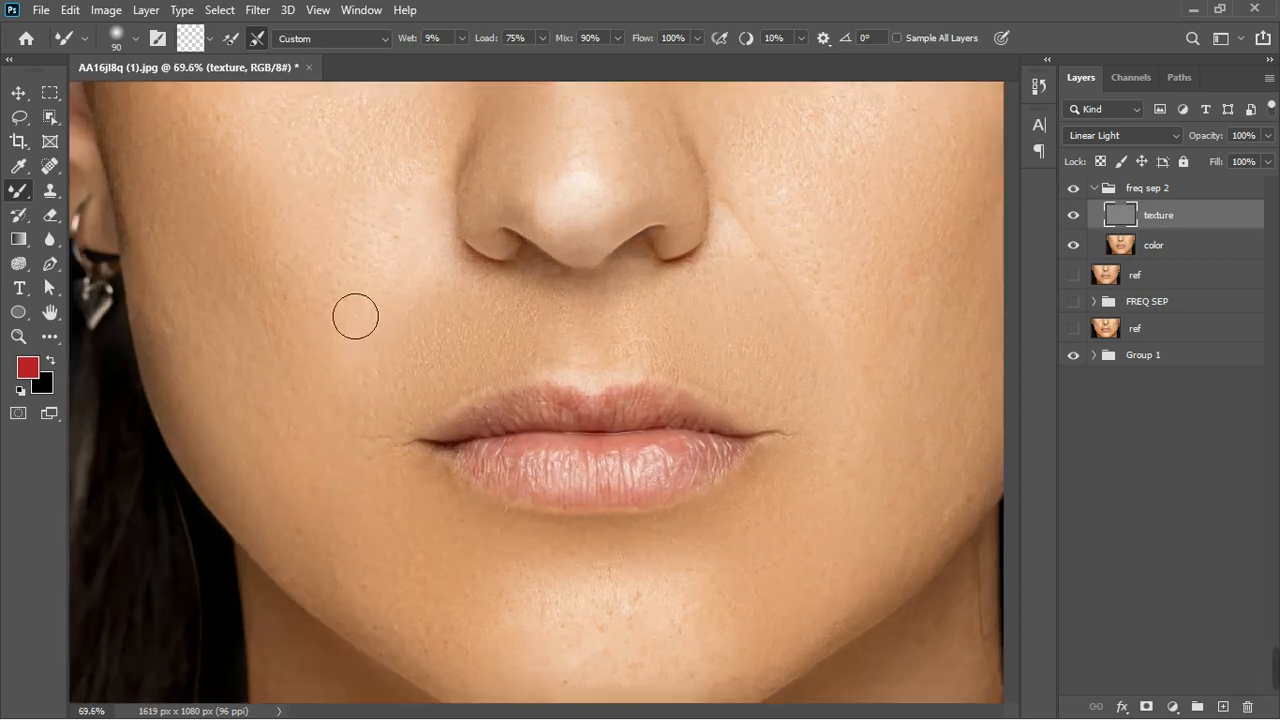
left_click(45, 195)
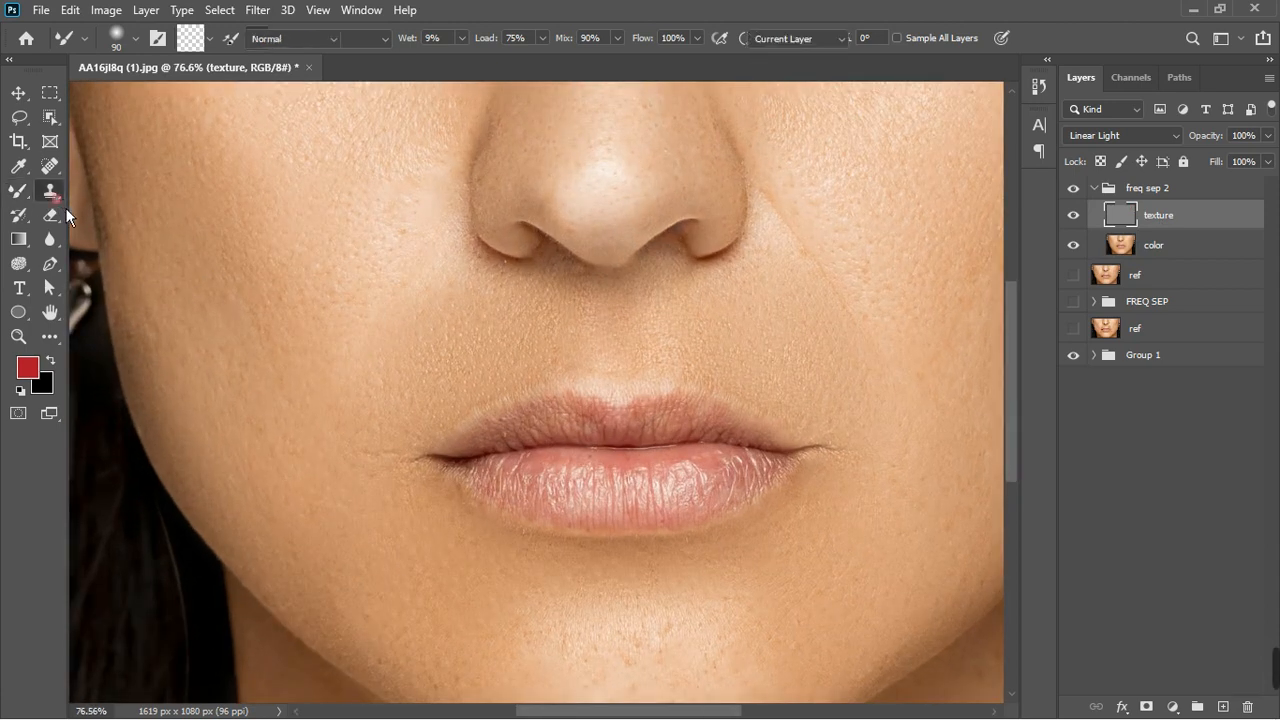
left_click(411, 401, "alt")
left_click(397, 443)
left_click(390, 471)
left_click(397, 472)
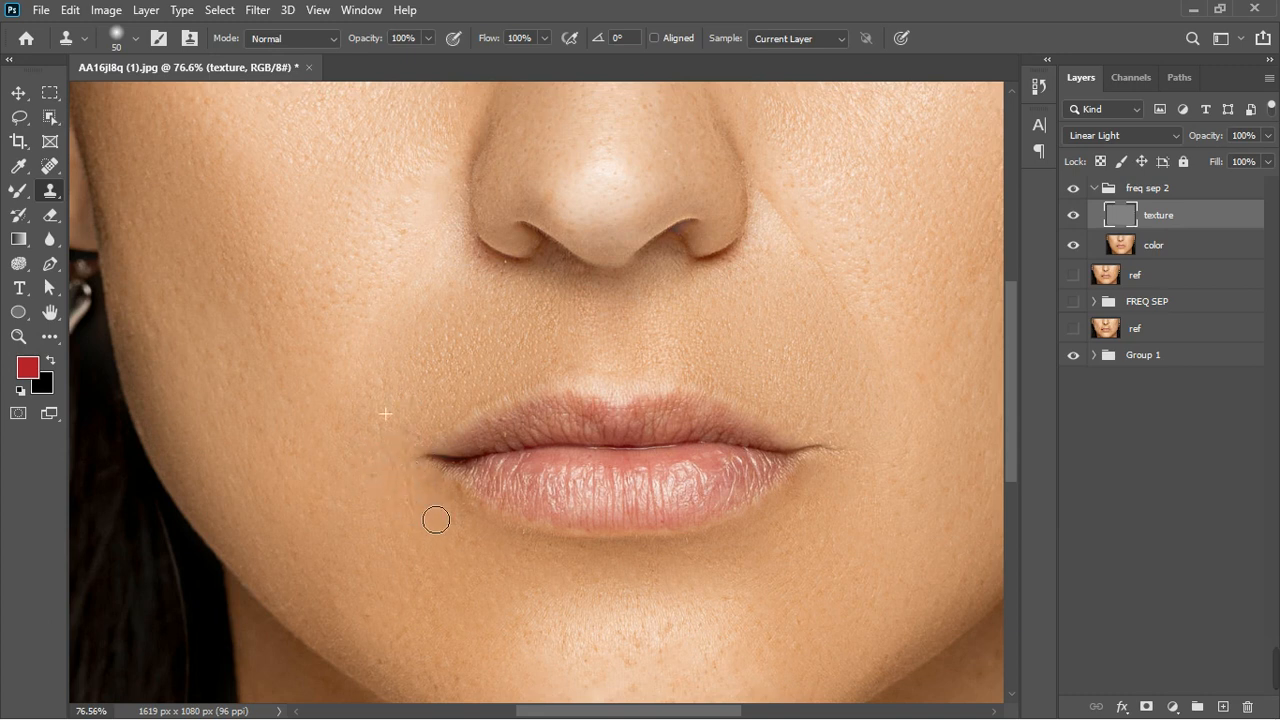
Step: Clone nearby skin texture over the crease at the right mouth corner and sample fresh texture above the upper lip
left_click(851, 489, "alt")
left_click(854, 424)
left_click(843, 446)
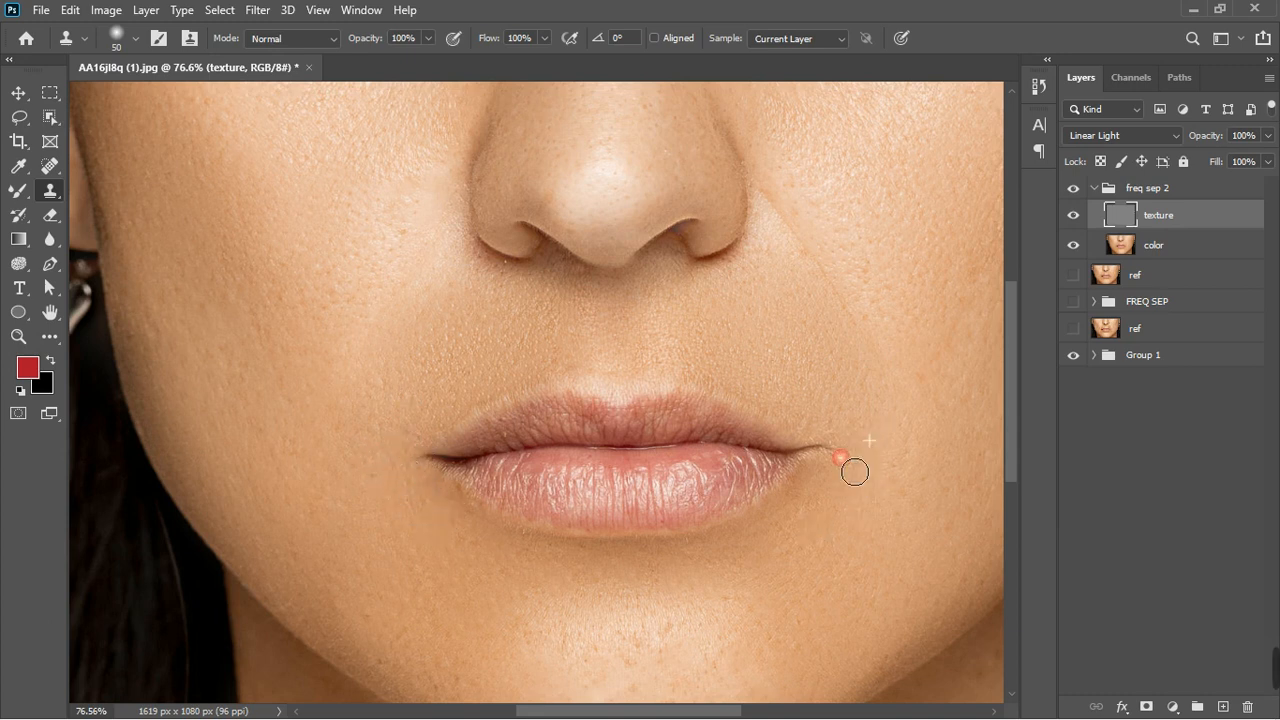
left_click(846, 440)
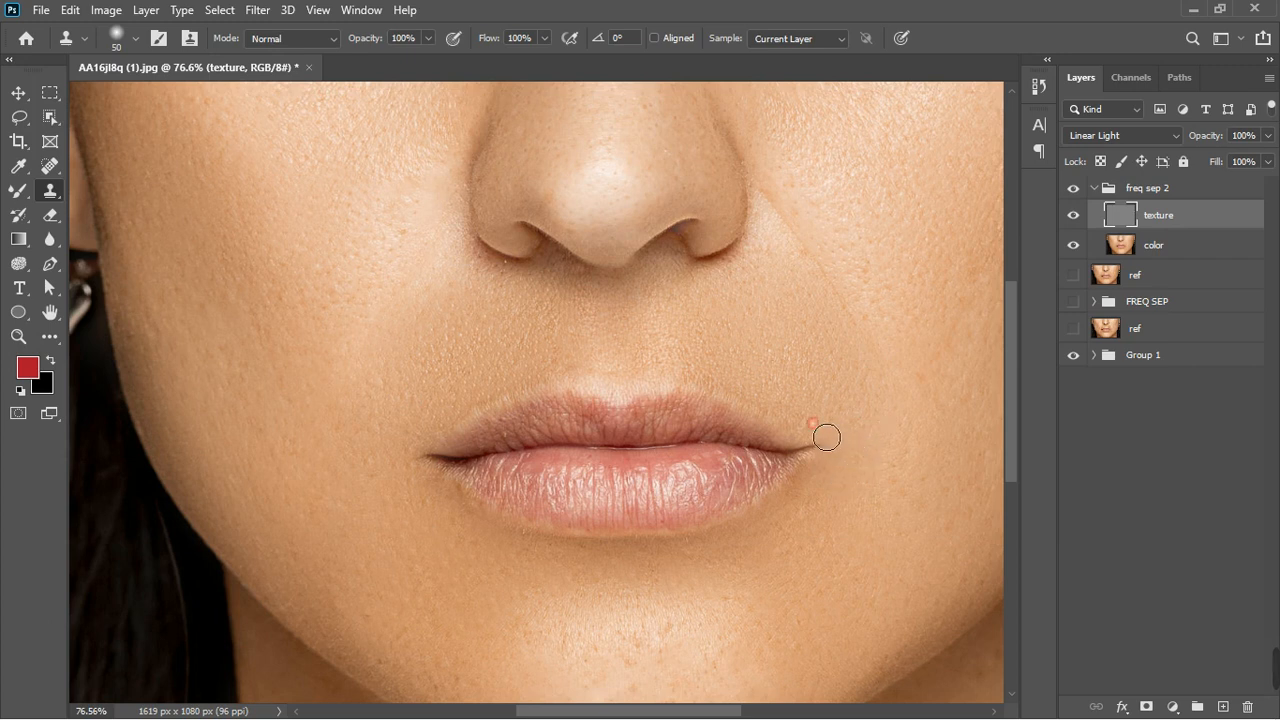
left_click(769, 417, "alt")
left_click(692, 358, "alt")
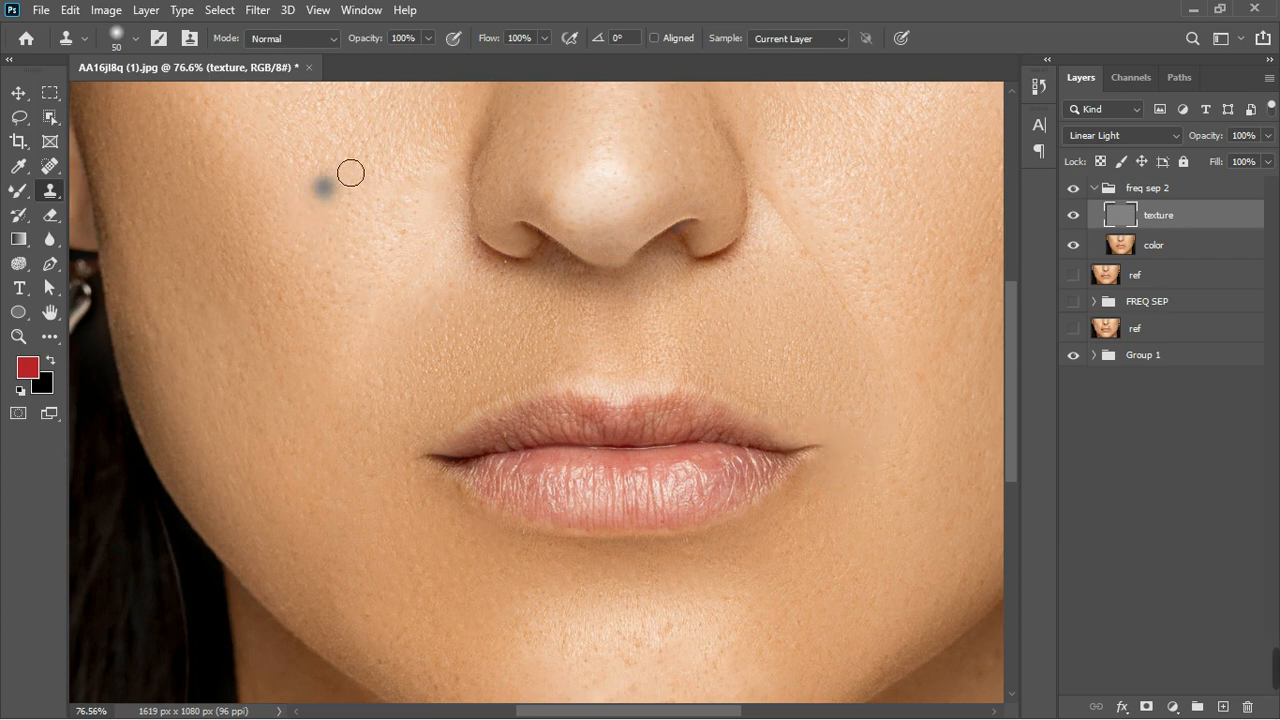
Step: Clone smooth skin texture over the rough pores on the left cheek and beside the nose
mouse_move(320, 185)
left_mouse_down()
mouse_move(292, 208)
mouse_move(329, 220)
left_mouse_up()
left_click(348, 215)
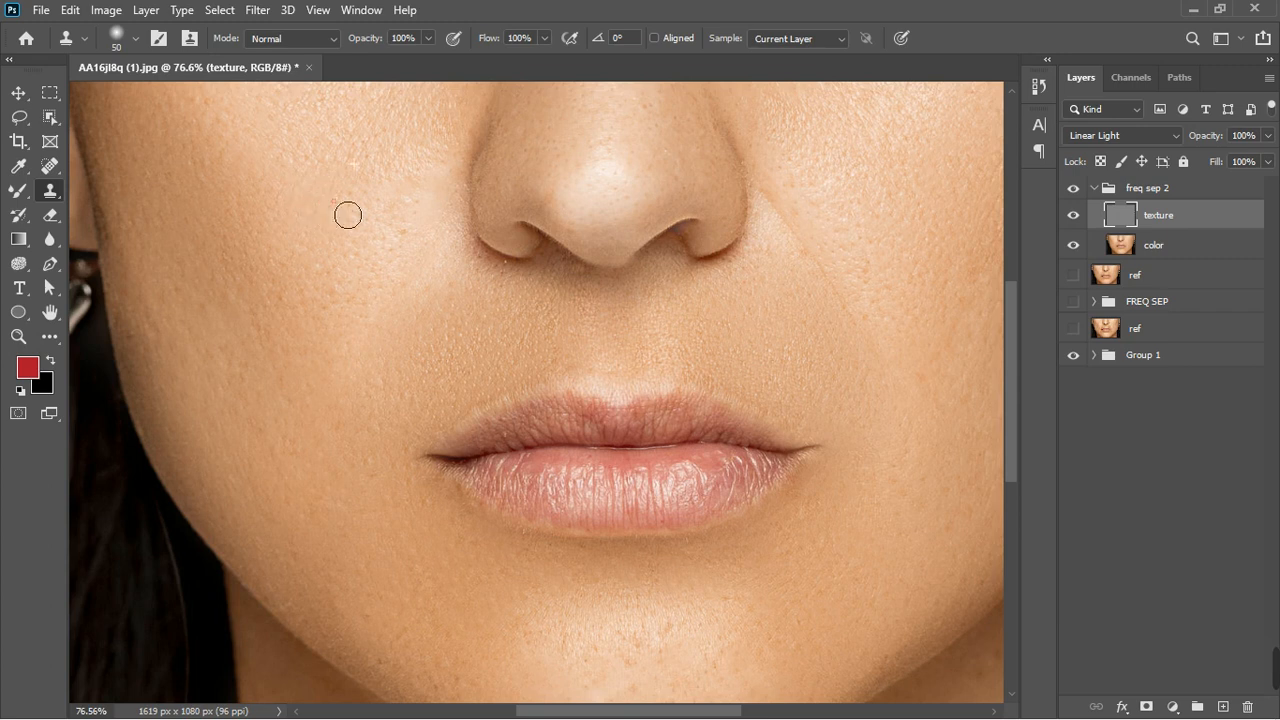
left_click(445, 196)
left_click(433, 175)
left_click(420, 154)
left_click(452, 308)
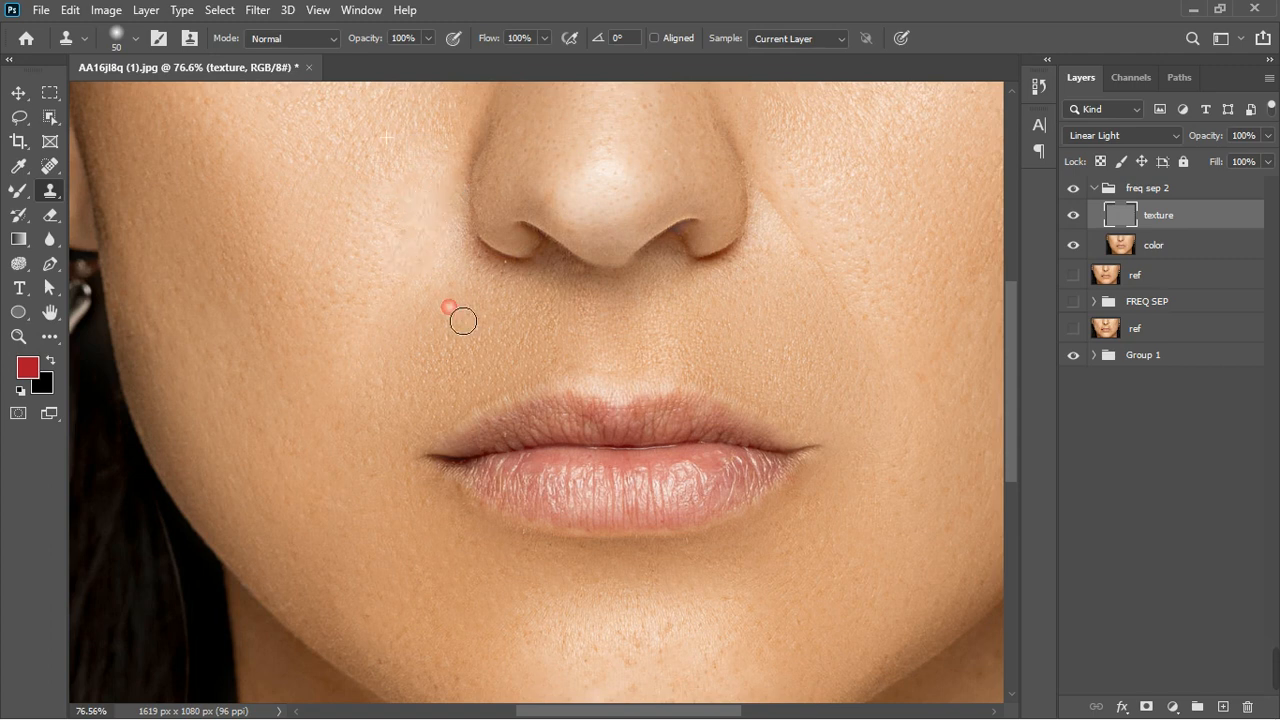
Step: Show the ref layer beneath freq sep 2 and toggle the group's visibility to compare the retouching
scroll(440, 338, "down", 4)
scroll(620, 465, "down", 2)
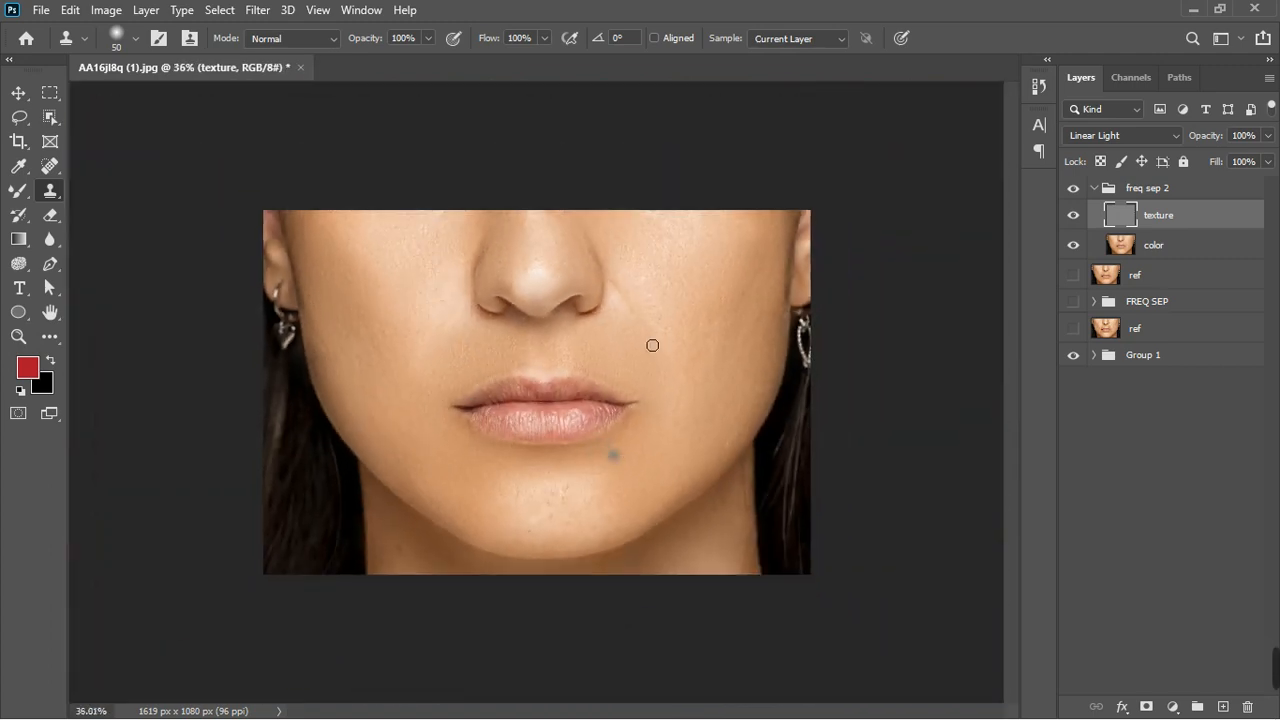
left_click(1075, 190)
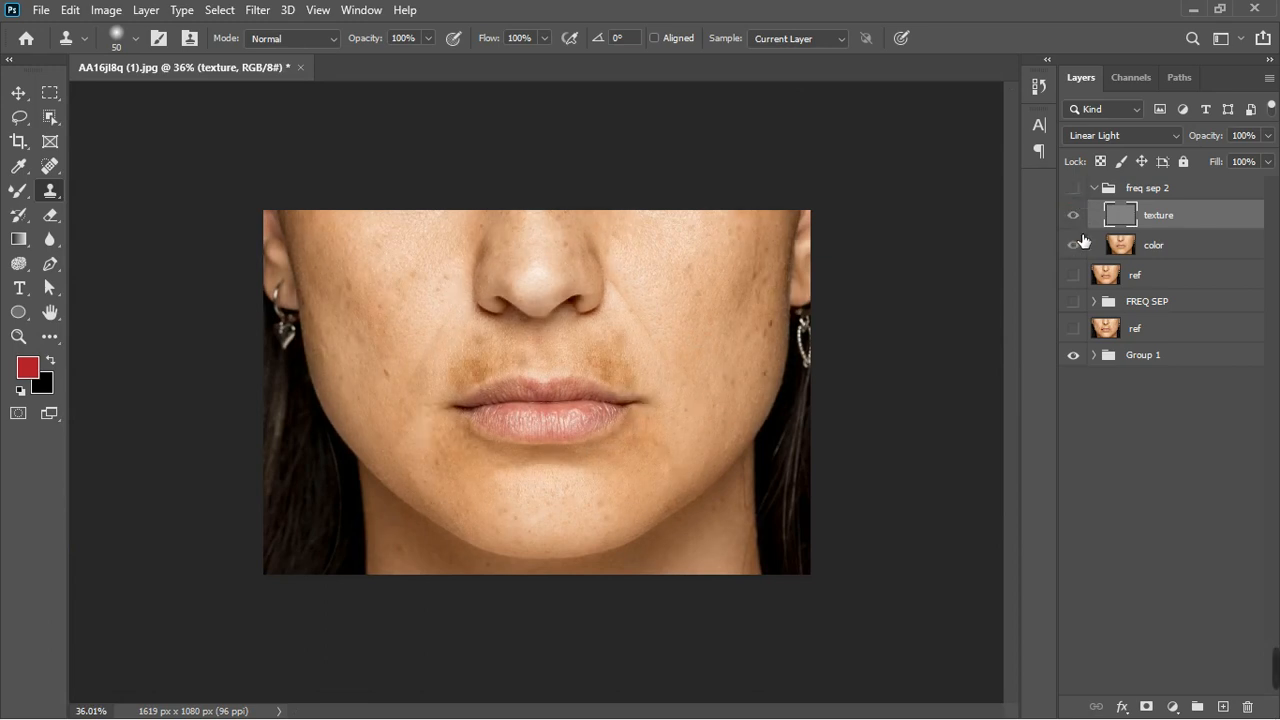
left_click(1075, 275)
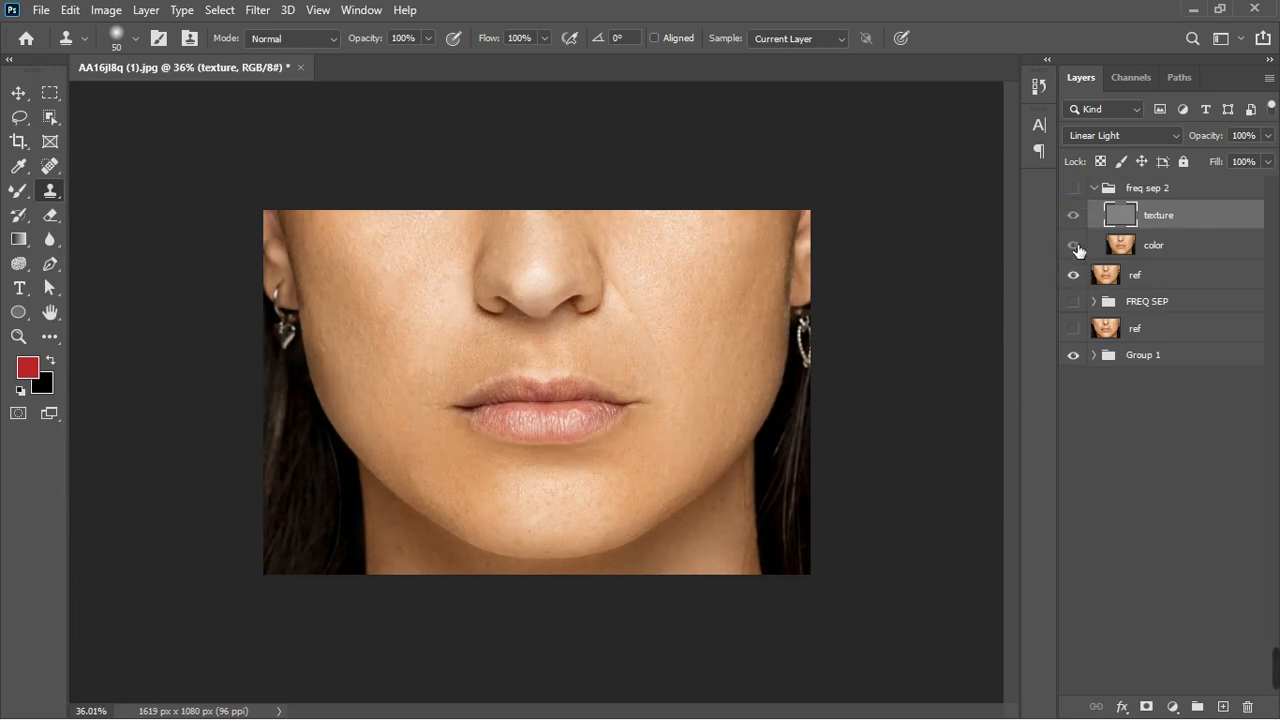
left_click(1076, 192)
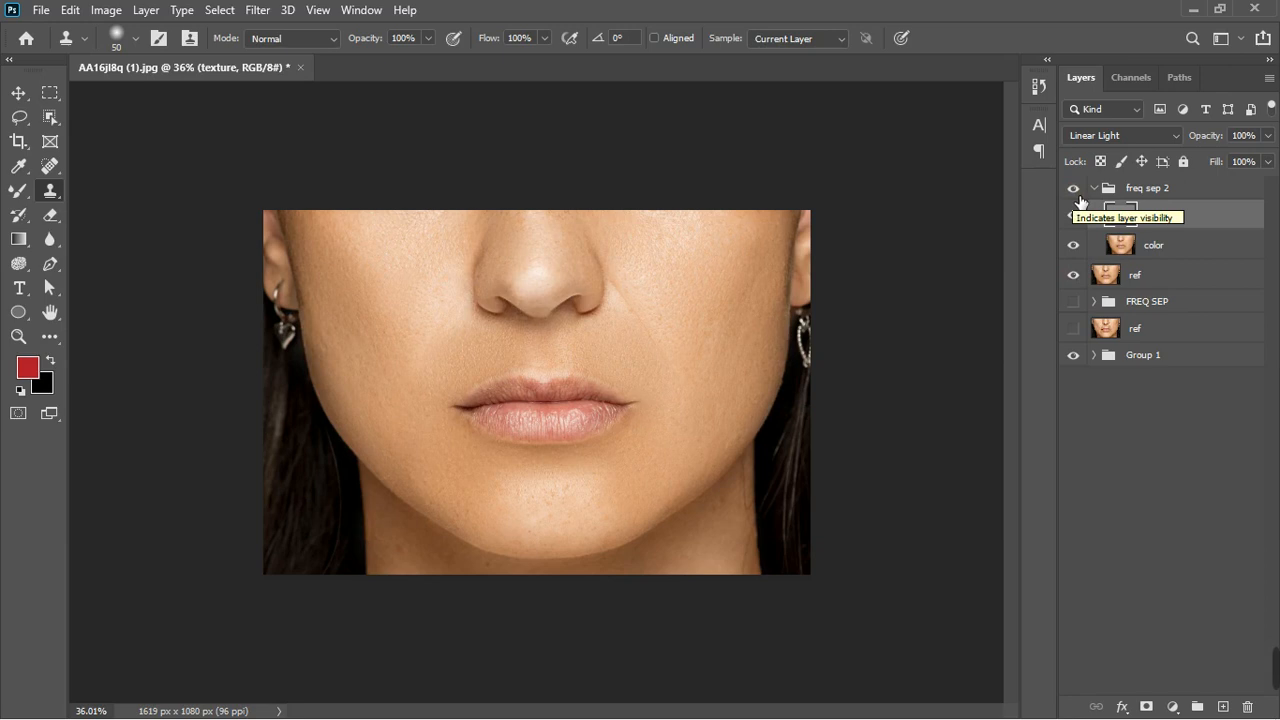
left_click(1078, 196)
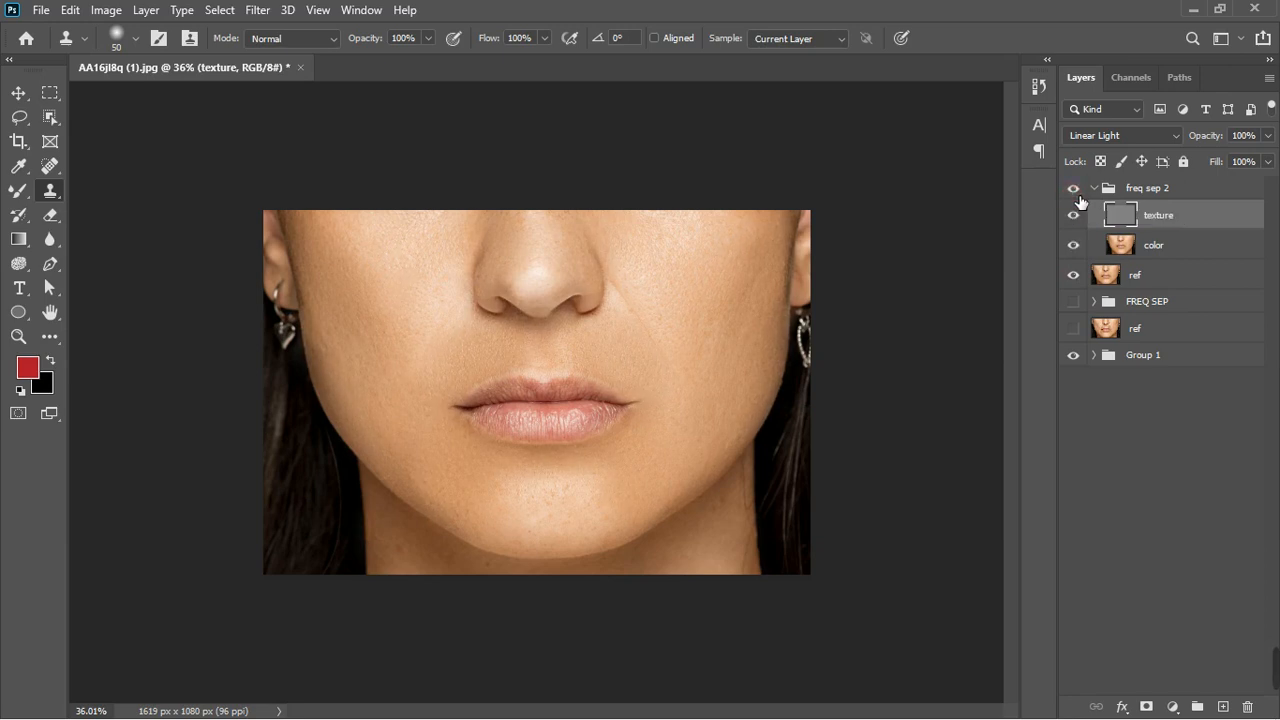
Step: Blend the tones along the lower lip on the freq sep 2 color layer with the Mixer Brush at size 90
scroll(614, 315, "up", 2)
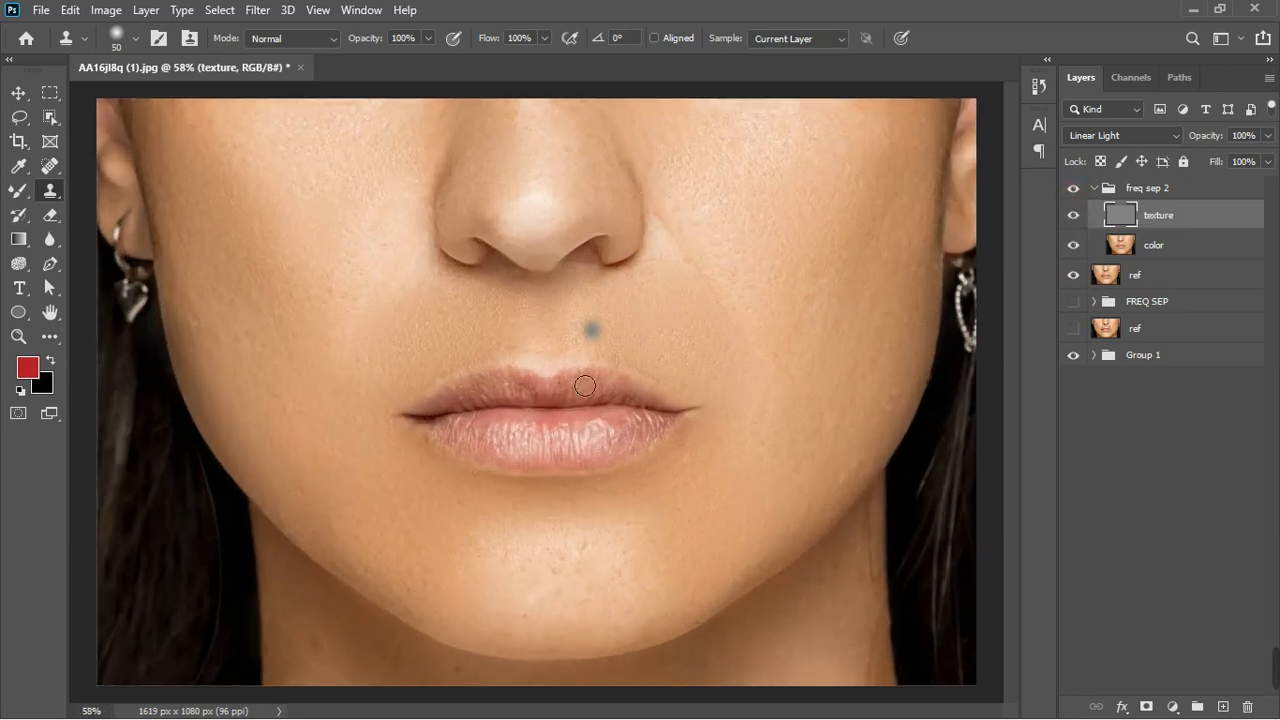
scroll(610, 365, "up", 3)
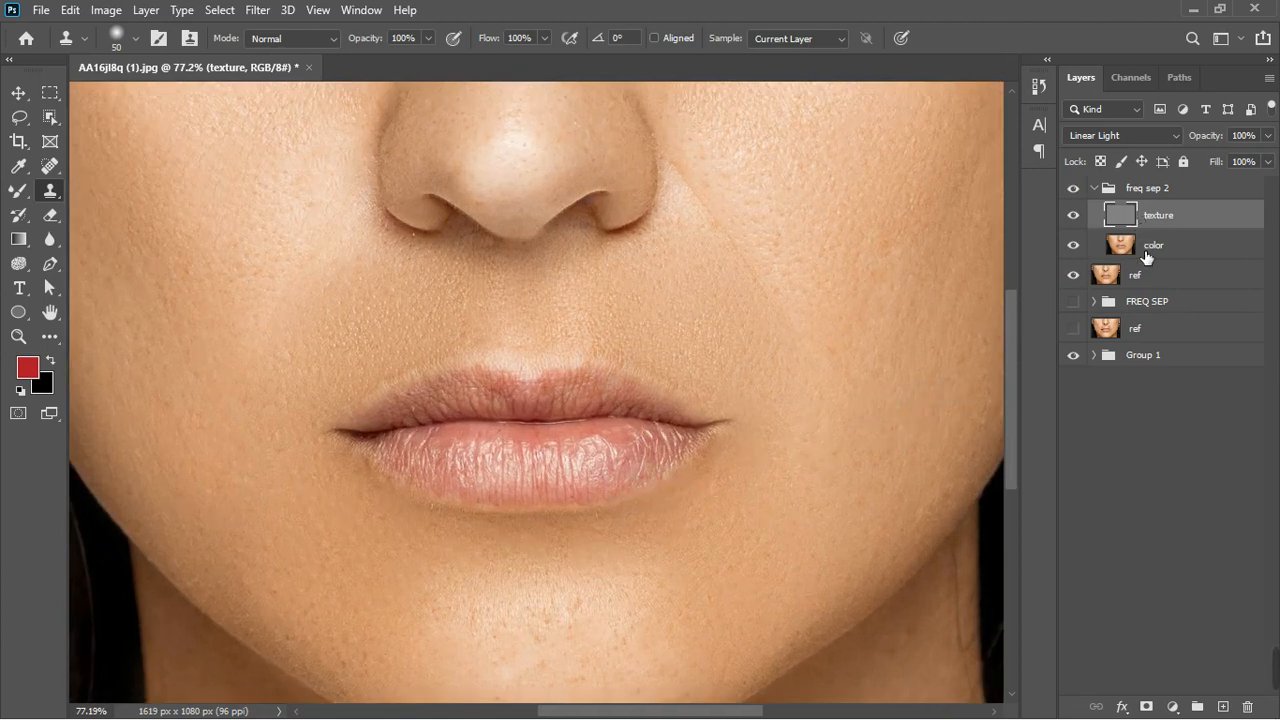
left_click(1146, 257)
left_click(18, 190)
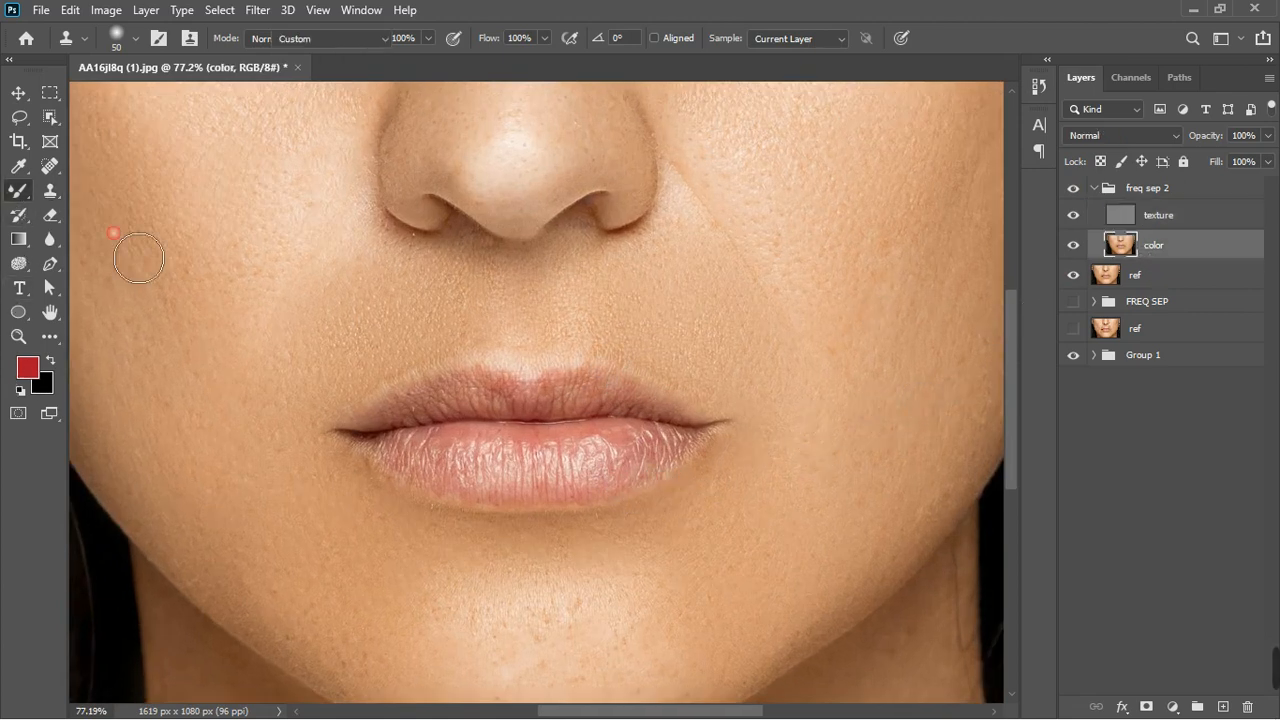
mouse_move(471, 466)
left_mouse_down()
mouse_move(451, 491)
mouse_move(450, 476)
mouse_move(475, 502)
mouse_move(482, 475)
mouse_move(488, 499)
mouse_move(443, 486)
left_mouse_up()
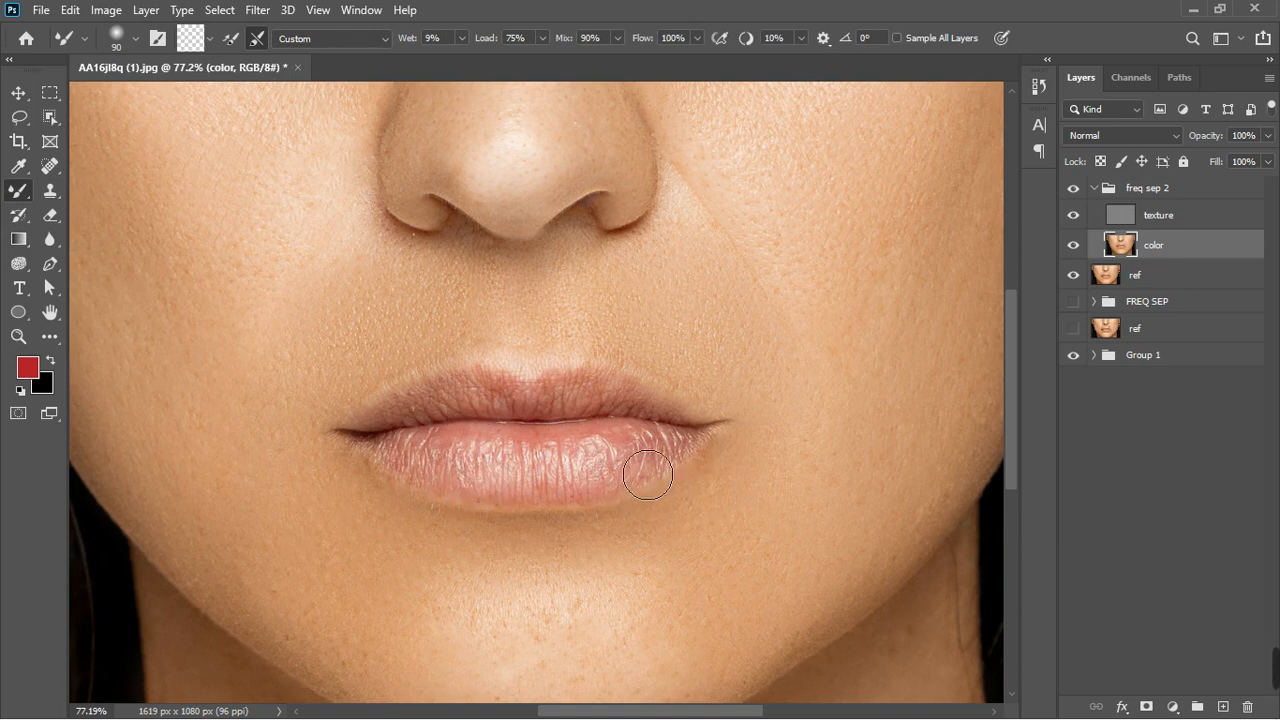
mouse_move(648, 476)
left_mouse_down()
mouse_move(677, 469)
mouse_move(657, 434)
mouse_move(568, 417)
mouse_move(607, 427)
mouse_move(506, 451)
mouse_move(441, 425)
mouse_move(390, 440)
mouse_move(443, 488)
left_mouse_up()
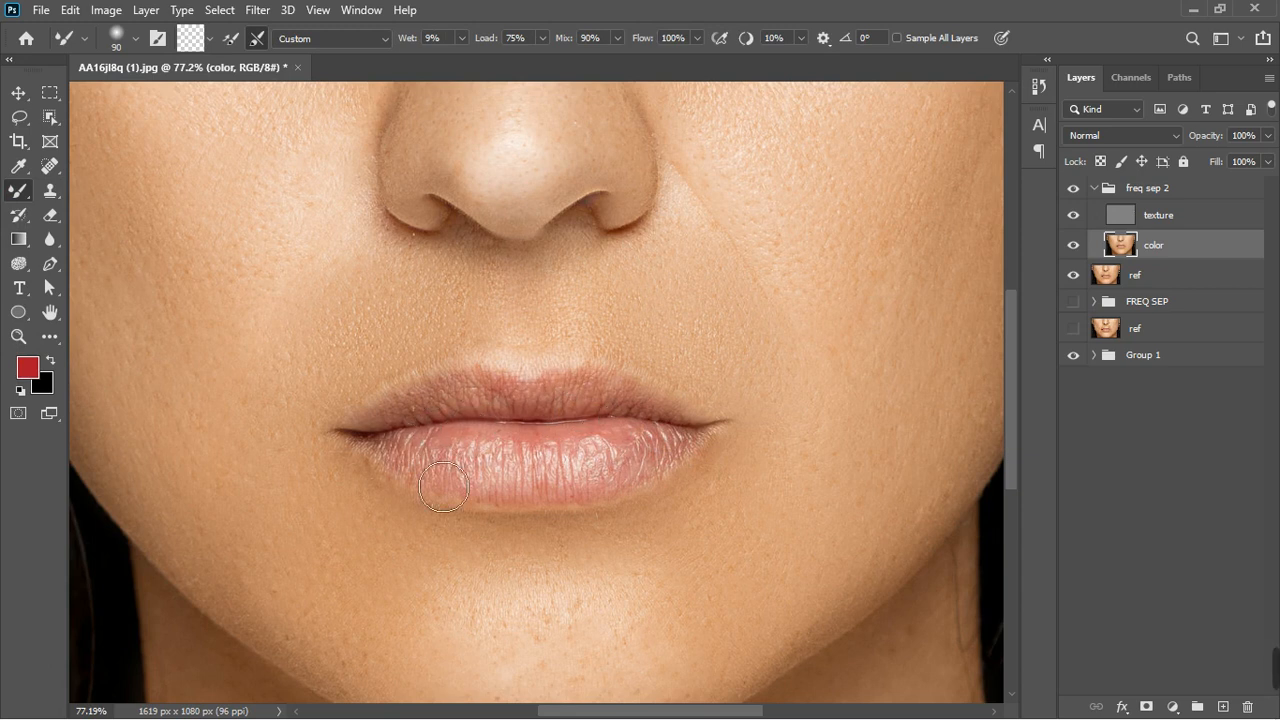
Step: Stamp the visible image onto a new layer above the collapsed freq sep 2 group, and hide the group and the ref layer
scroll(443, 488, "down", 5)
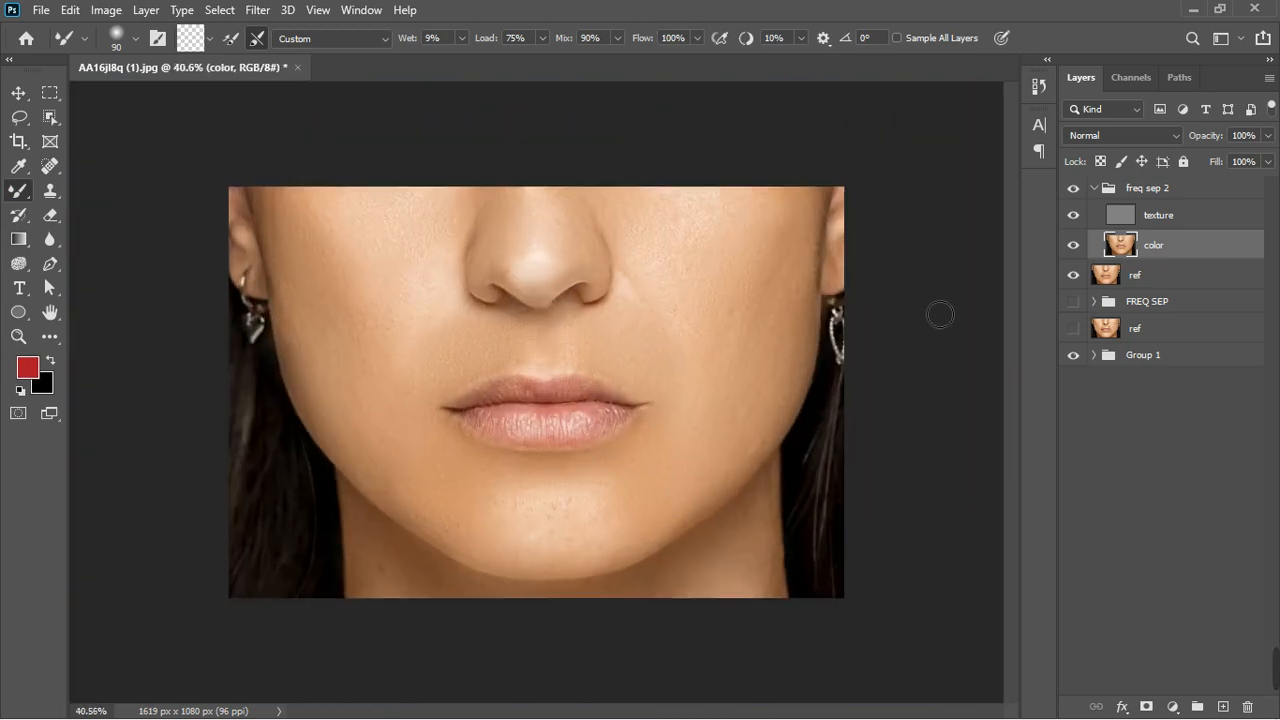
left_click(1106, 190)
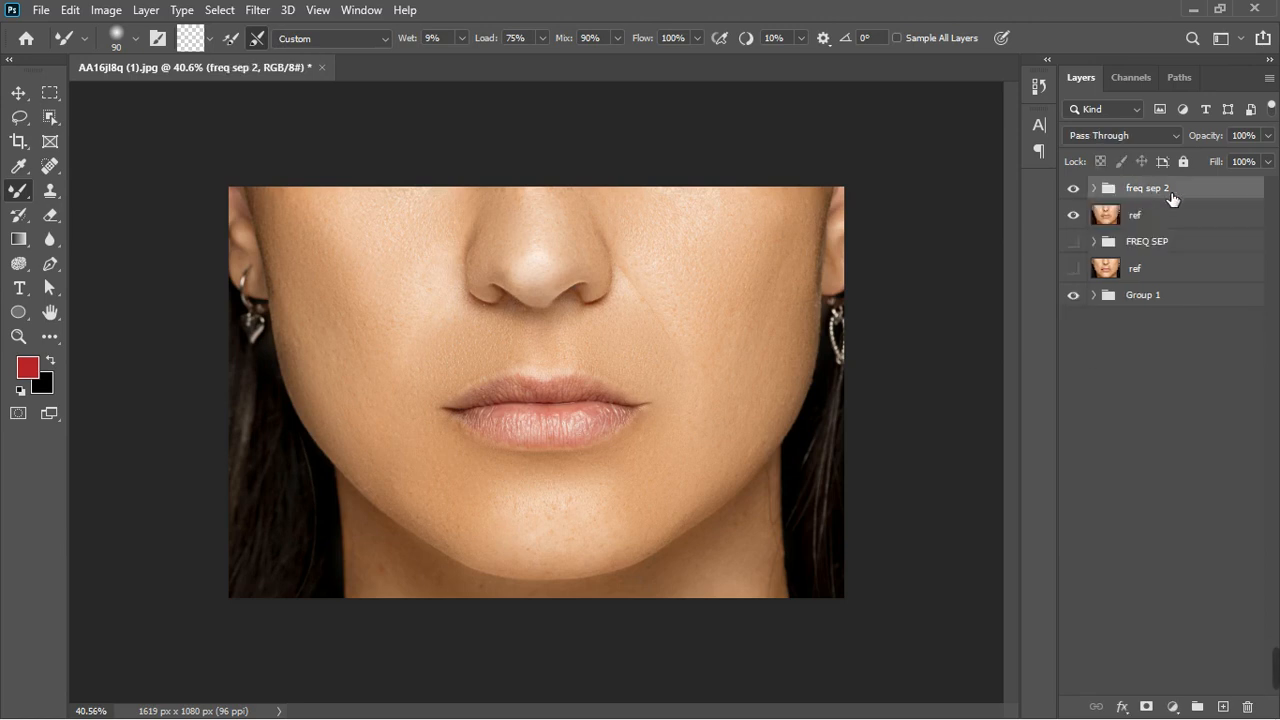
key("ctrl+shift+alt+n")
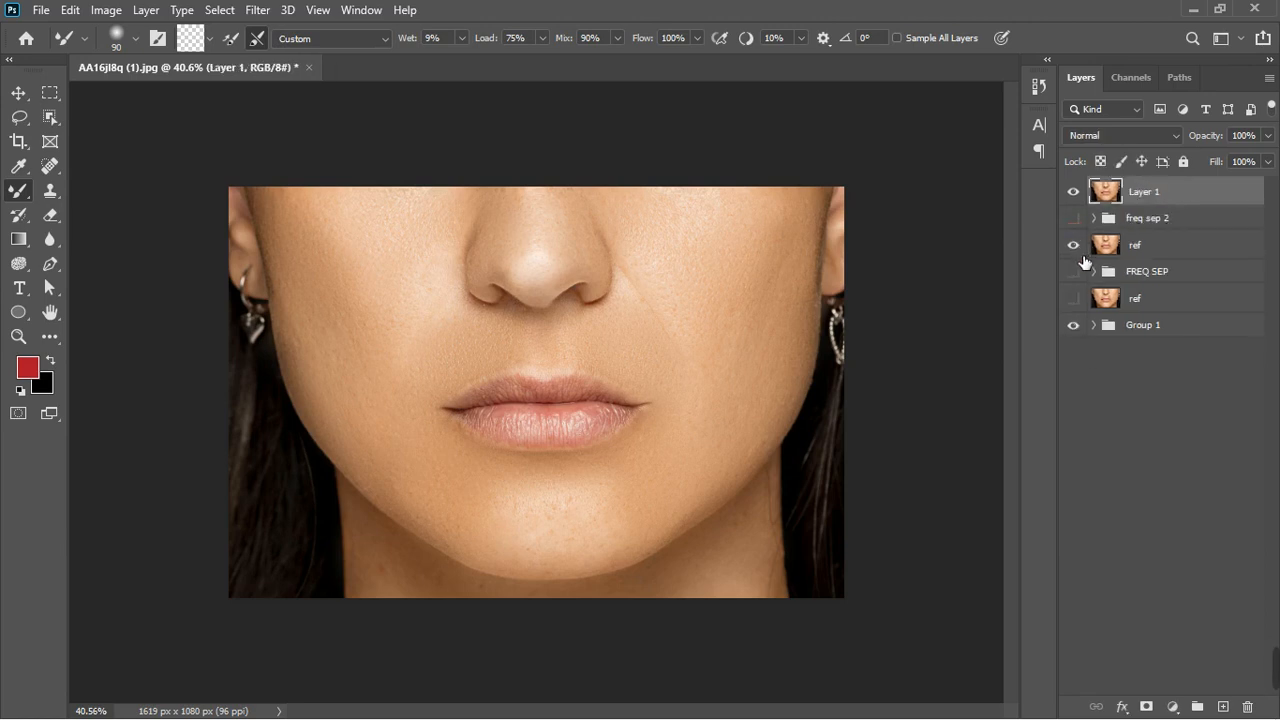
Step: Add a Curves adjustment layer above the stamped layer and pull the RGB curve's midpoint down to darken the image
left_click(1174, 702)
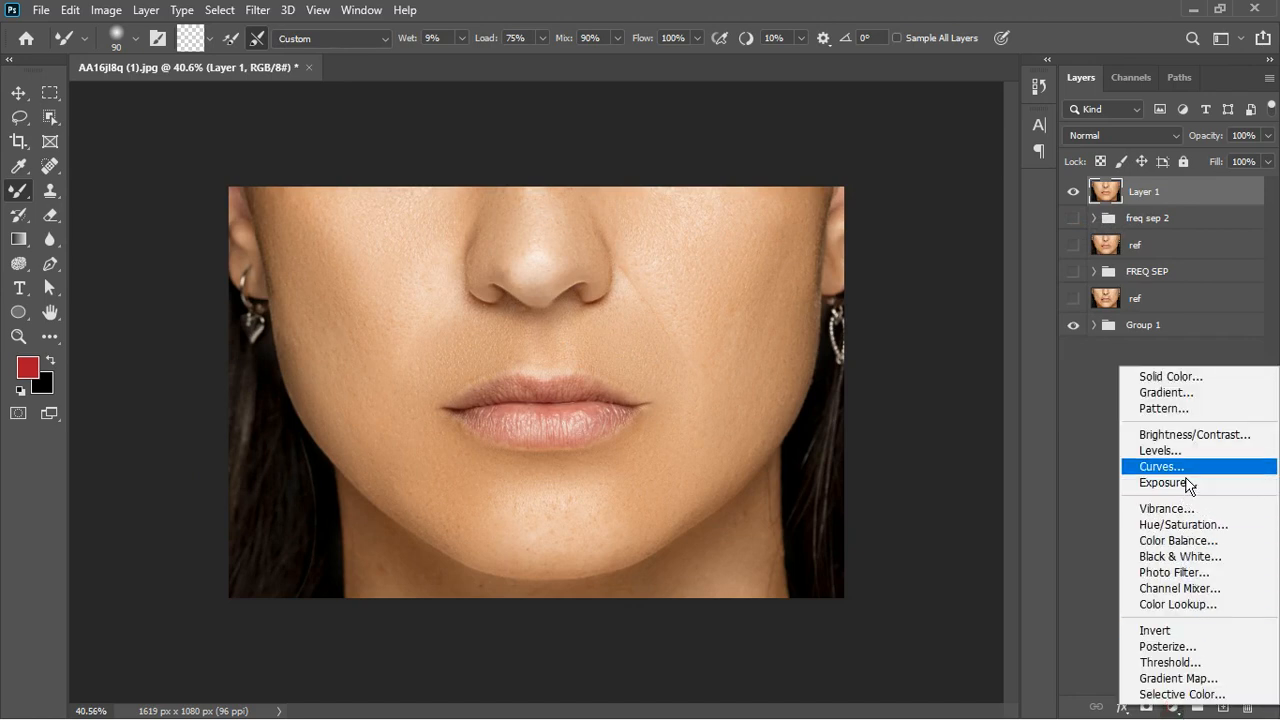
left_click(1185, 472)
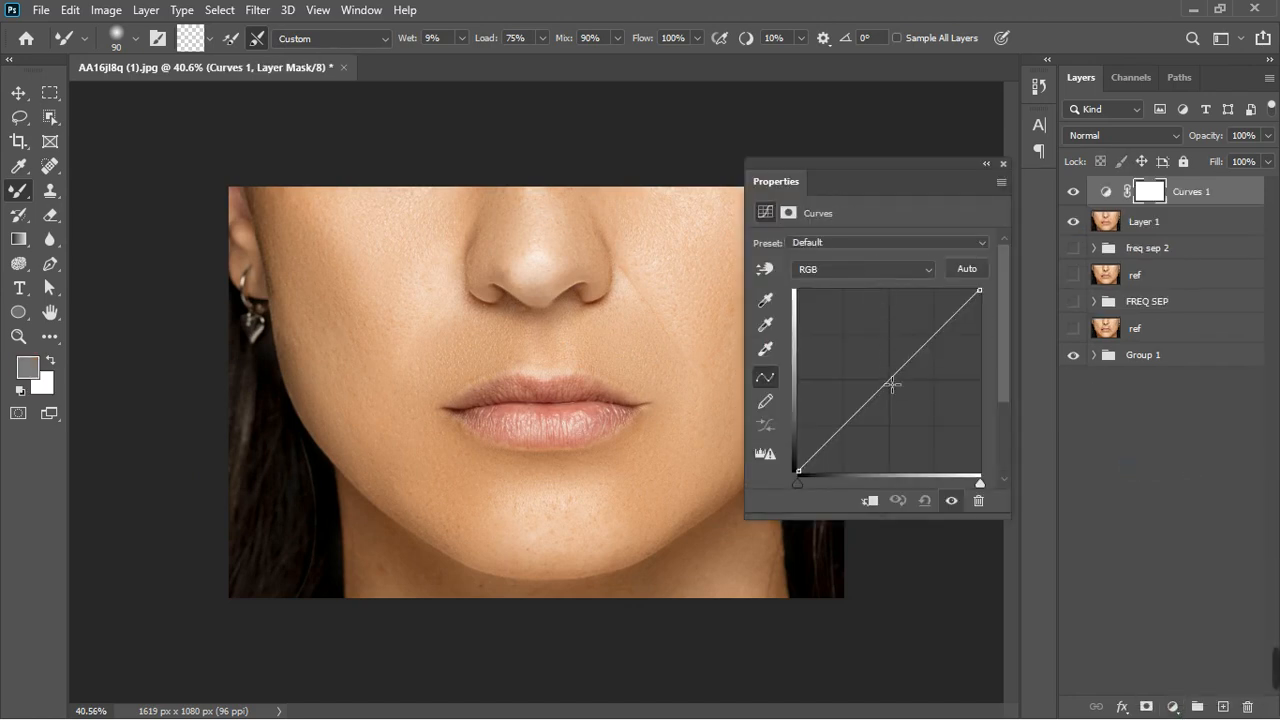
left_click_drag(892, 385, 909, 398)
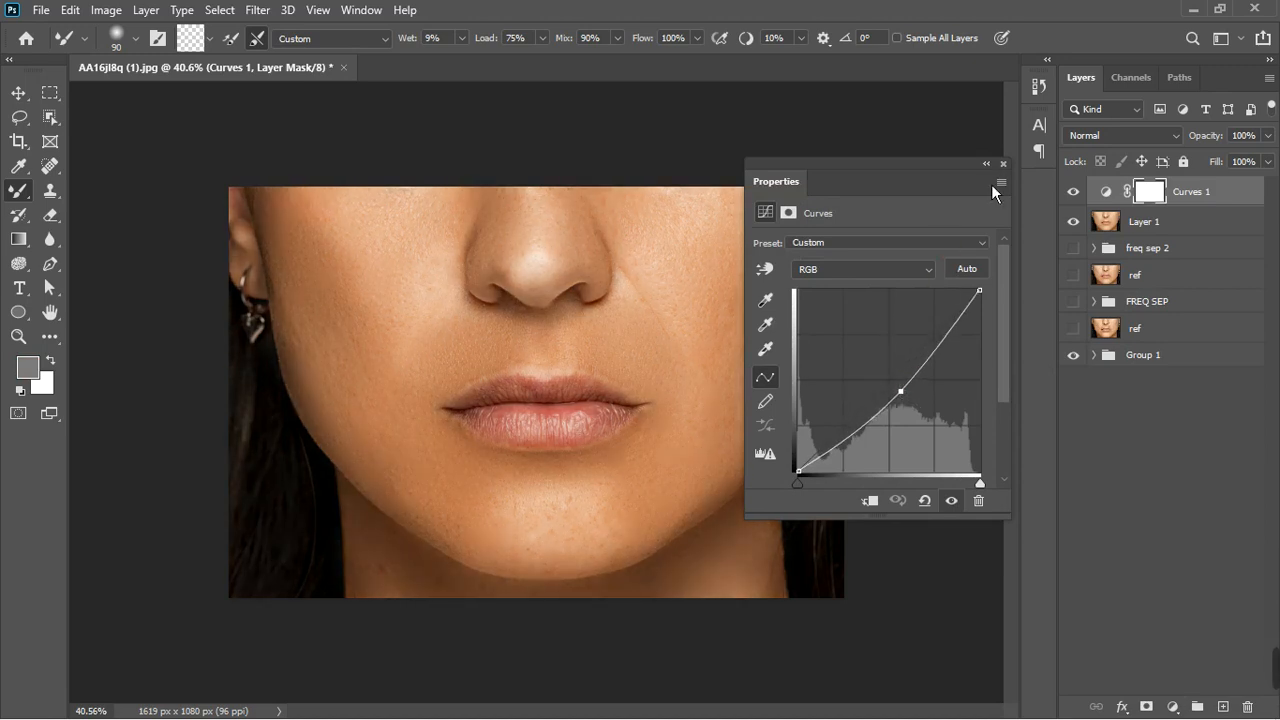
Step: Duplicate the darkening Curves layer and raise the copy's RGB curve midpoint above the diagonal to brighten the image
left_click(1230, 190)
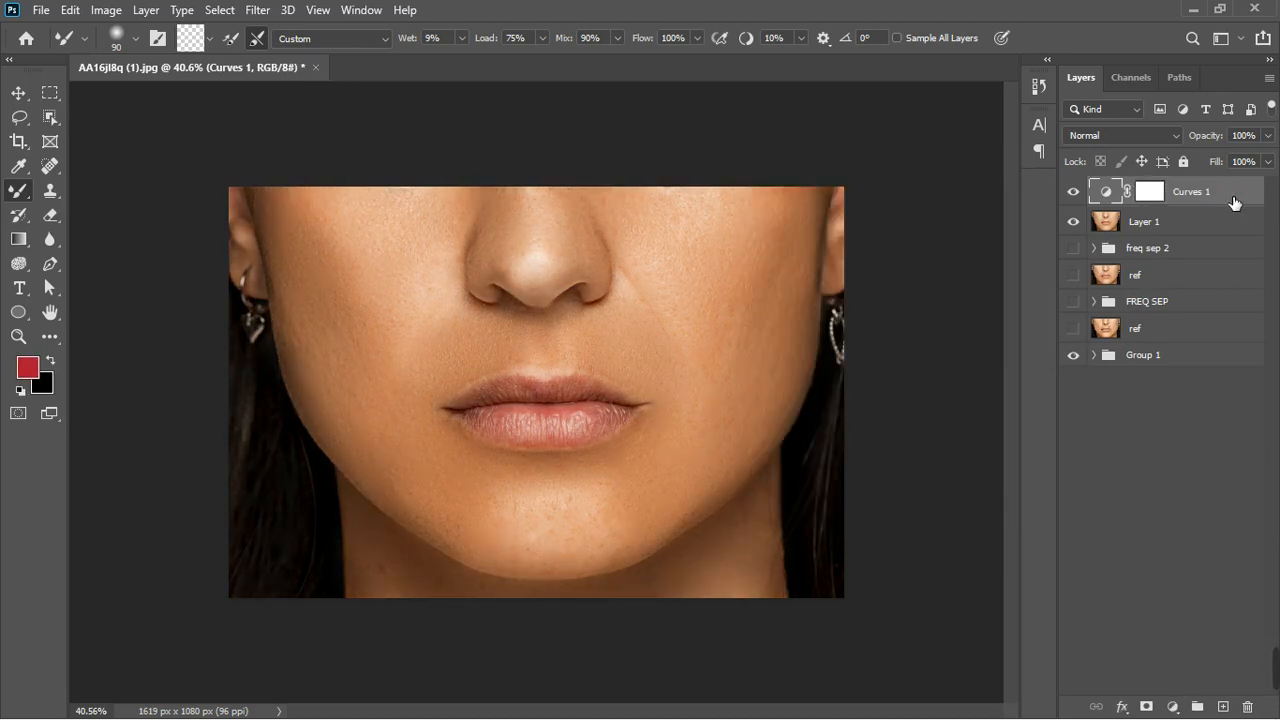
key("ctrl+j")
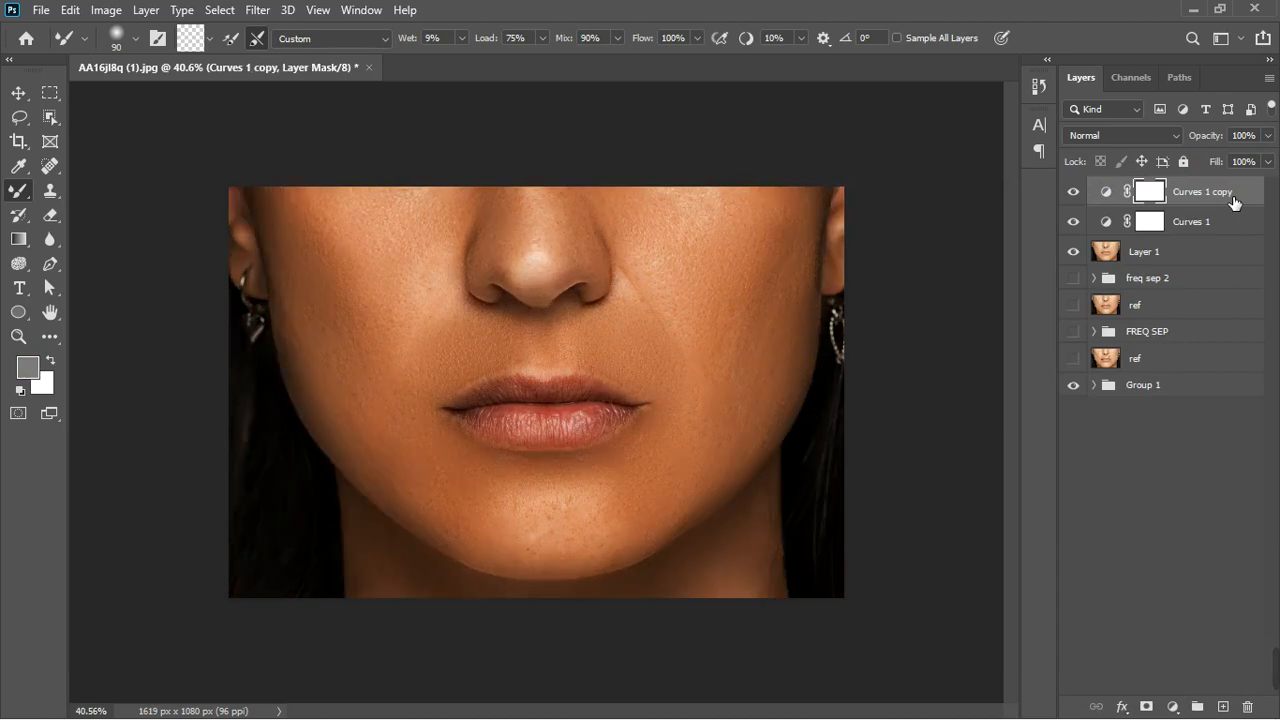
double_click(1107, 193)
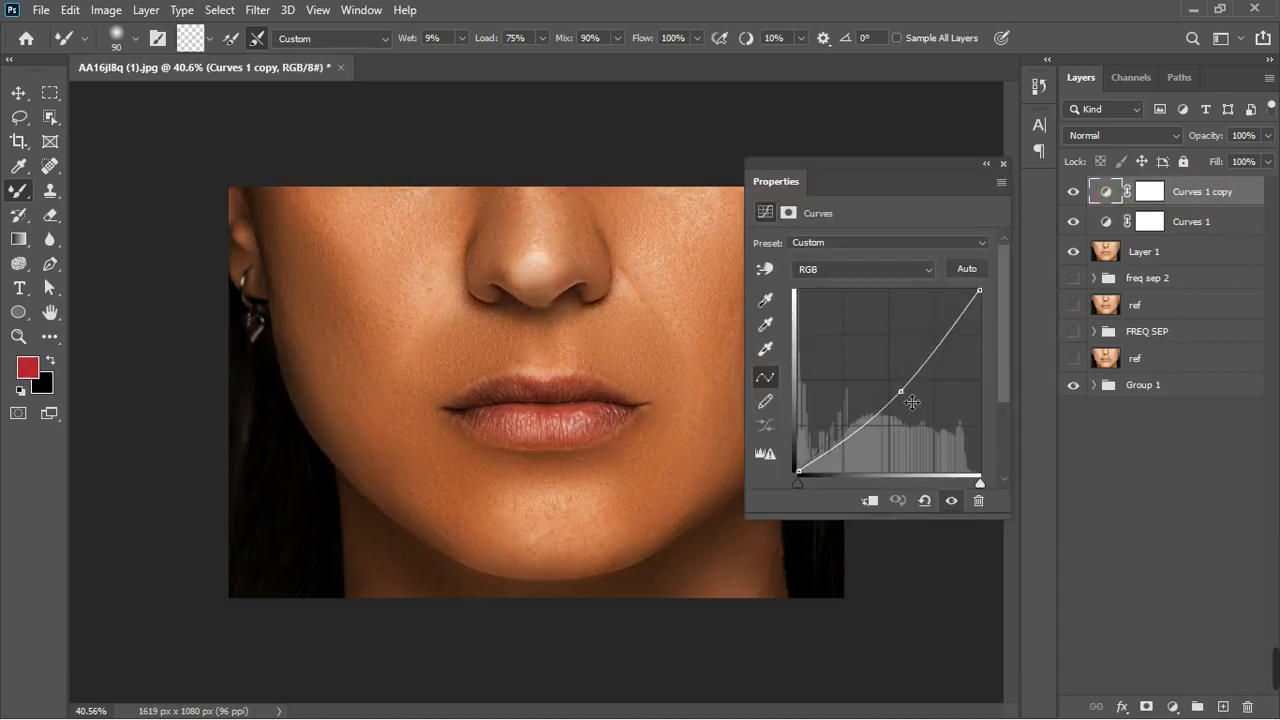
left_click_drag(901, 390, 890, 369)
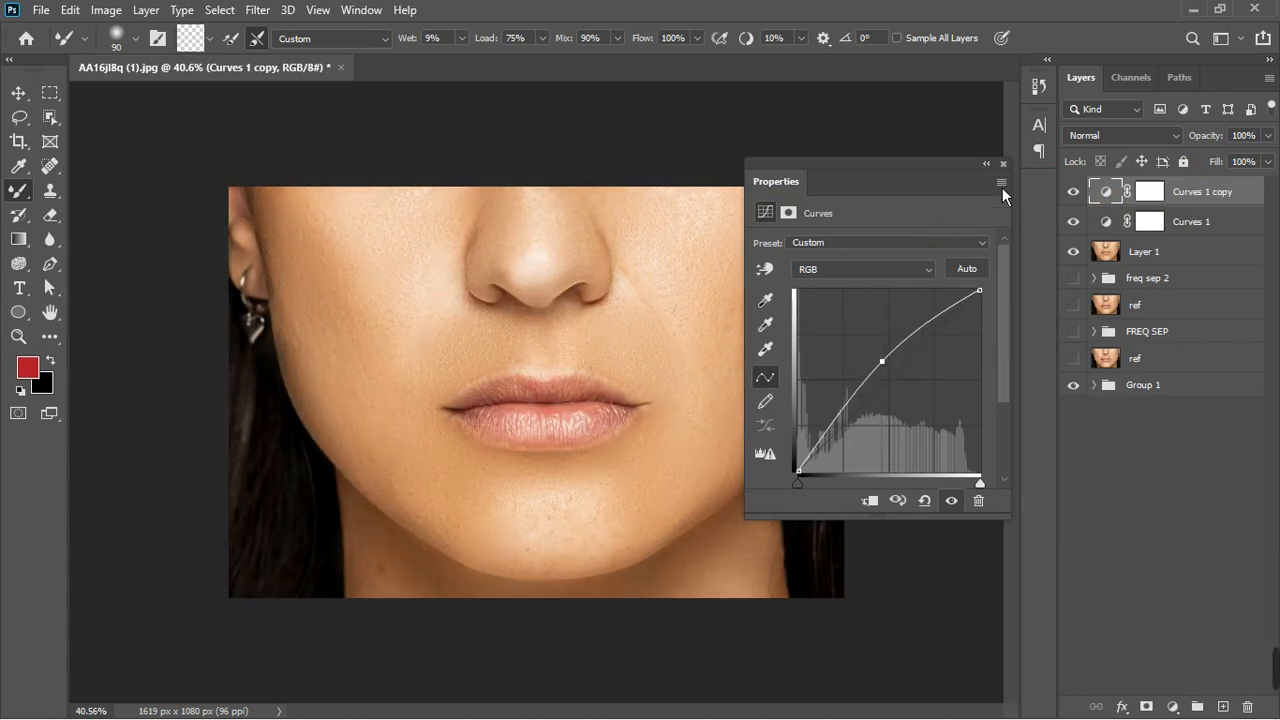
Step: Pull the RGB curve midpoint of the darkening Curves 1 layer slightly lower
left_click(1003, 164)
left_click(1110, 224)
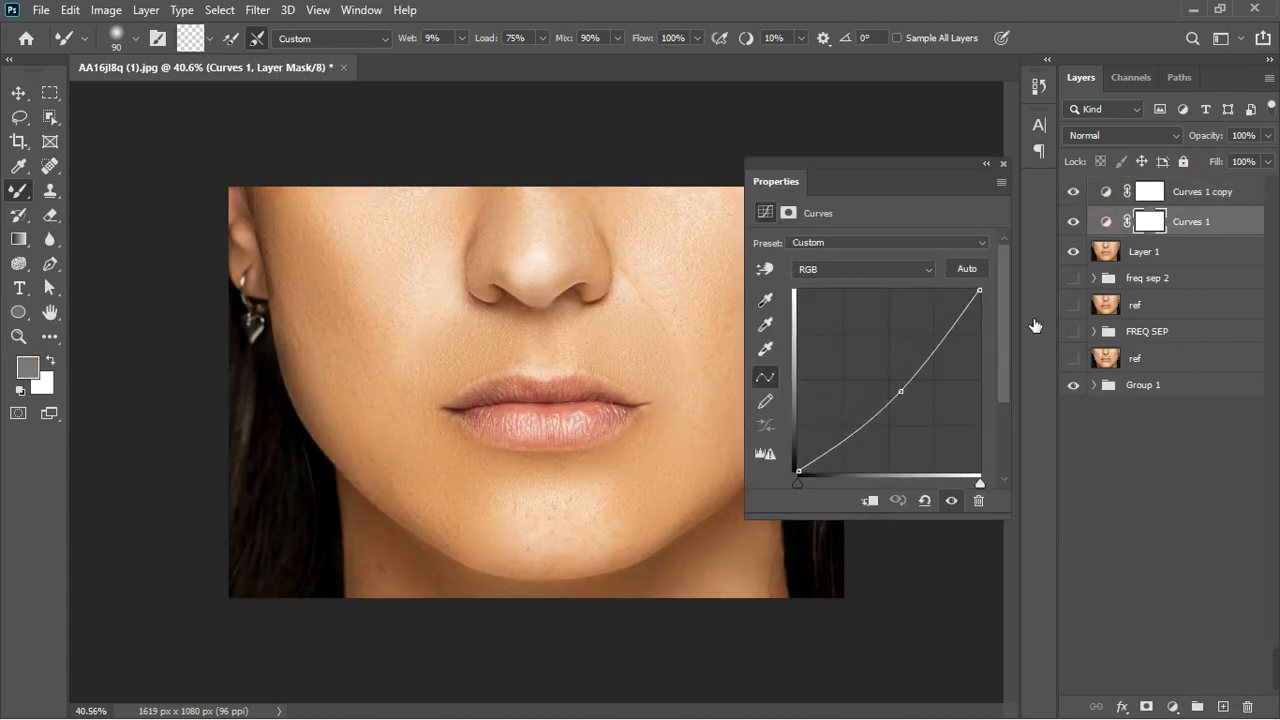
mouse_move(909, 401)
left_mouse_down()
mouse_move(914, 411)
mouse_move(912, 400)
left_mouse_up()
left_click(1004, 165)
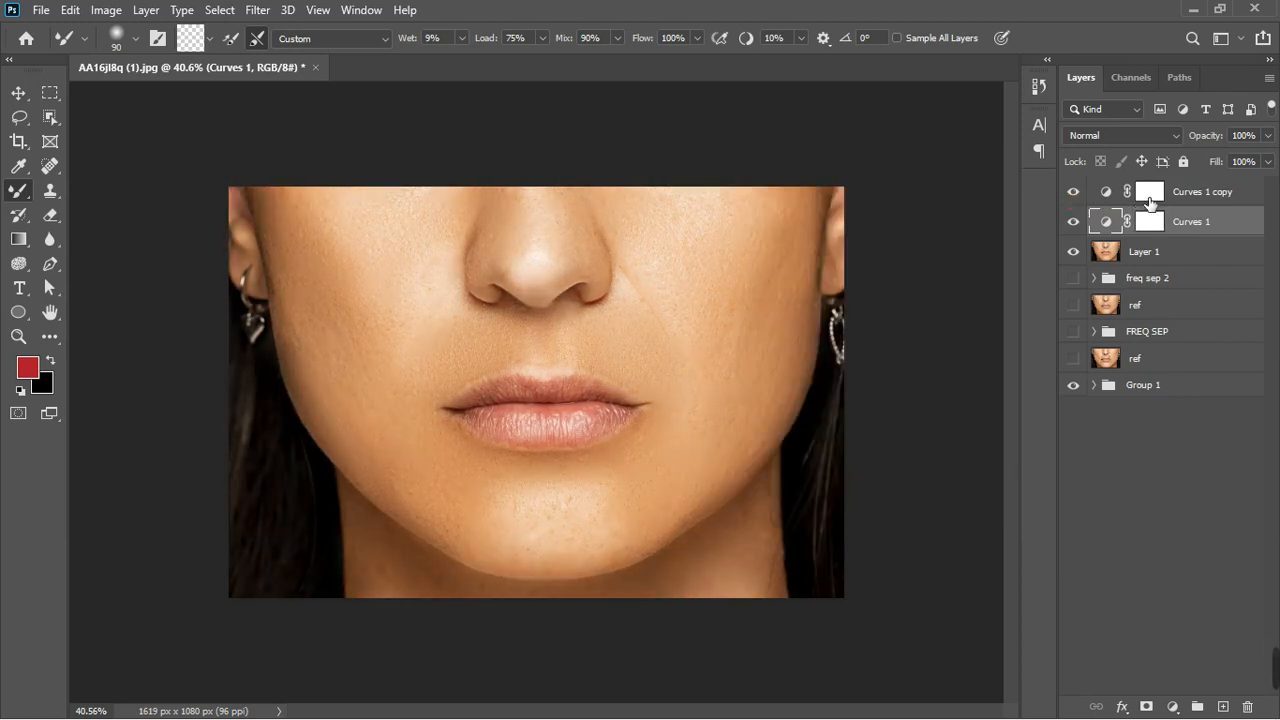
Step: Invert the layer masks of both Curves 1 copy and Curves 1 to black
left_click(1160, 195)
key("ctrl+i")
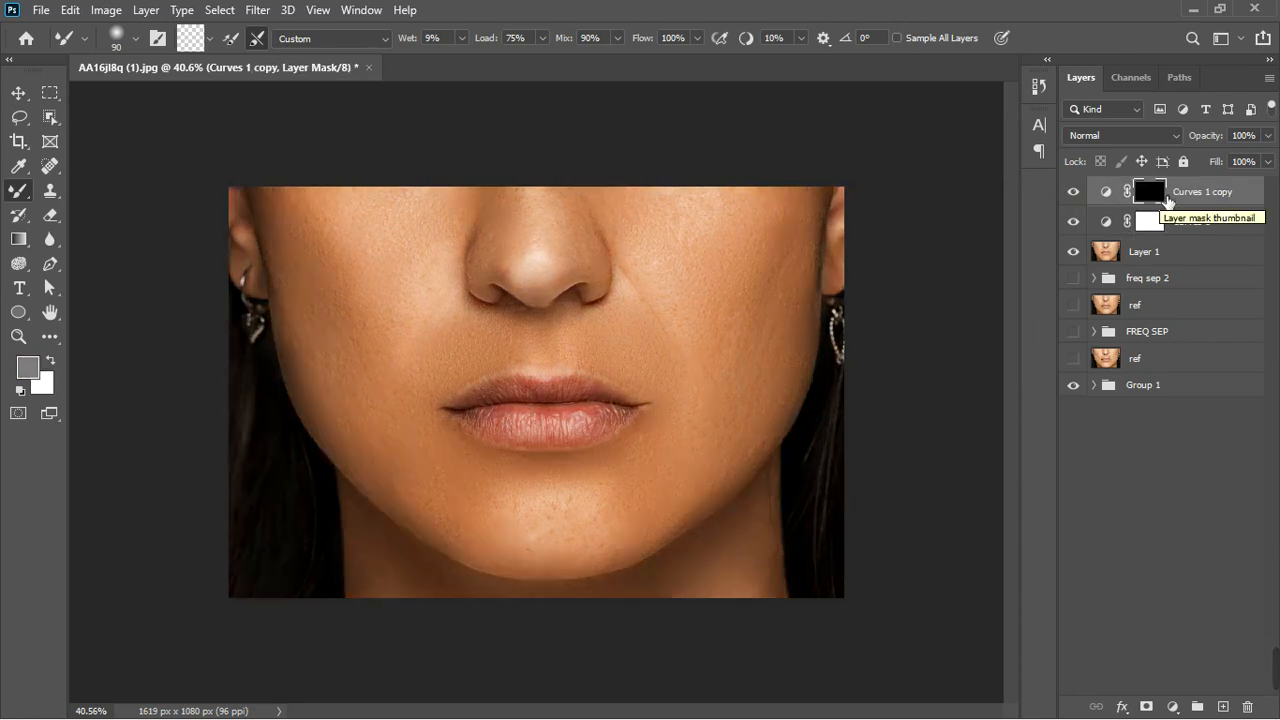
left_click(1153, 224)
key("ctrl+i")
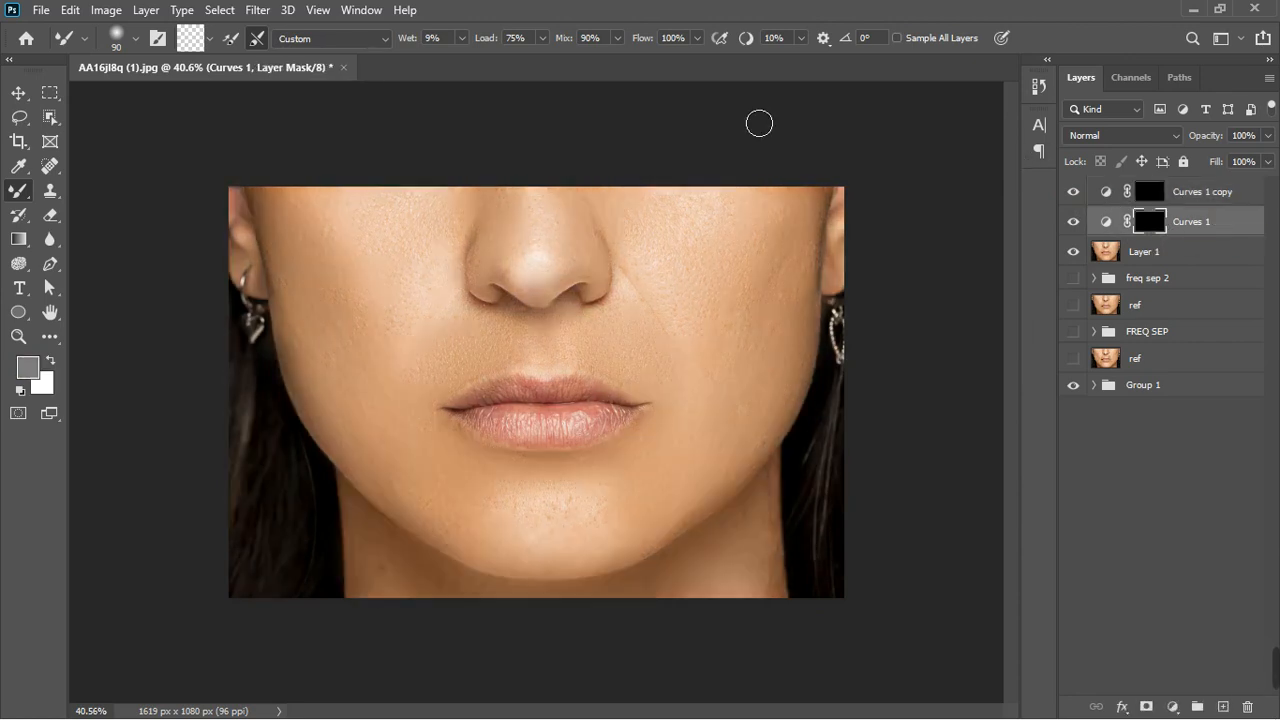
Step: Paint white down the center of the nose on the Curves 1 copy mask with the Brush tool at size 100
right_click(18, 190)
left_click(83, 197)
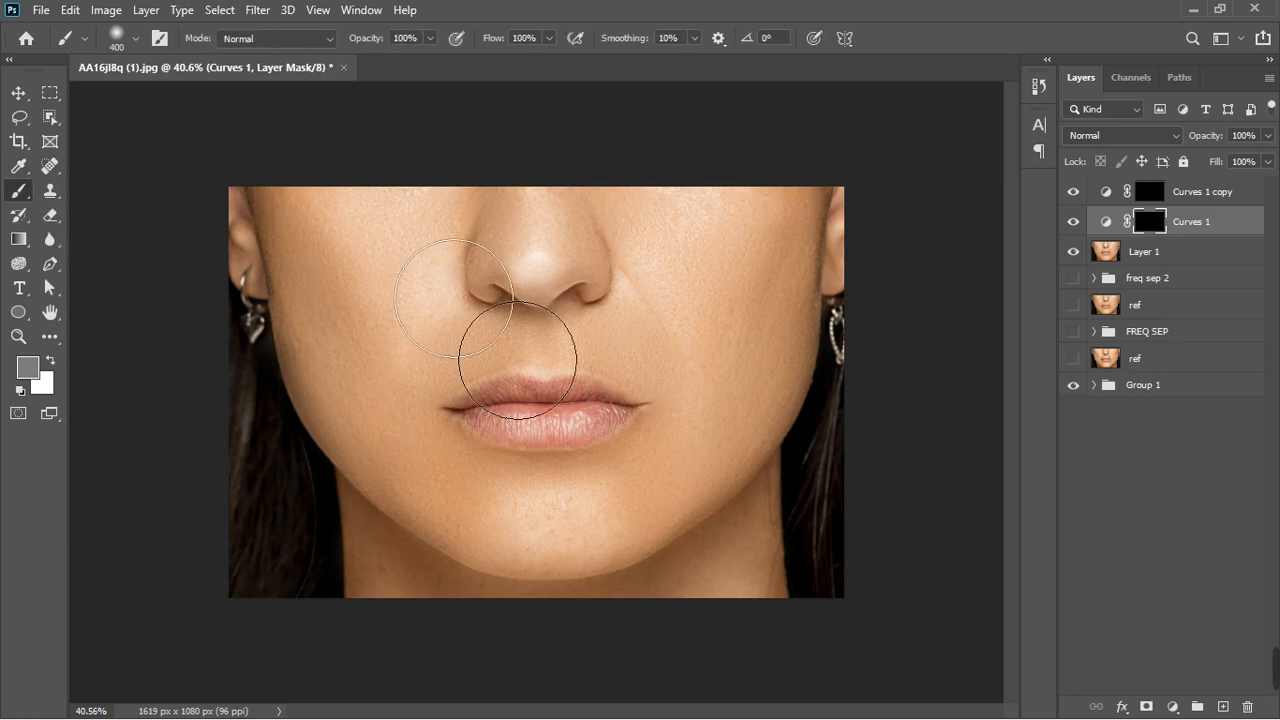
key("bracketleft")
key("bracketleft")
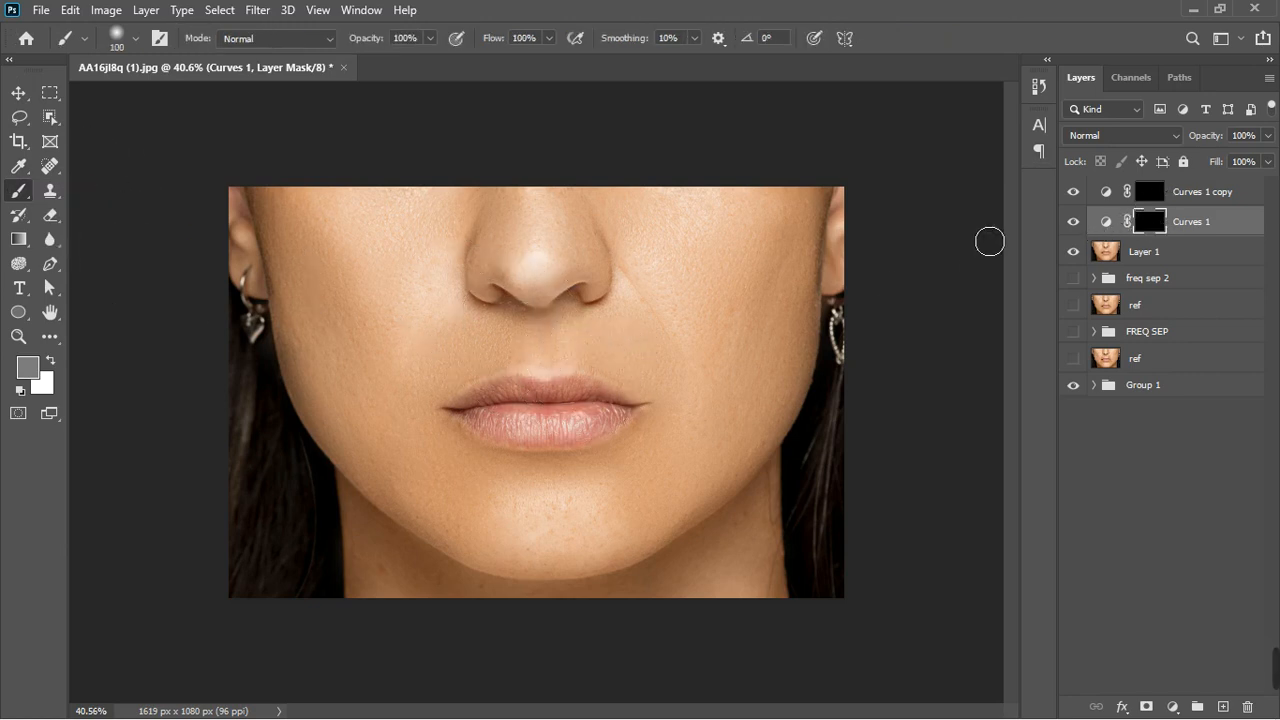
left_click(1149, 194)
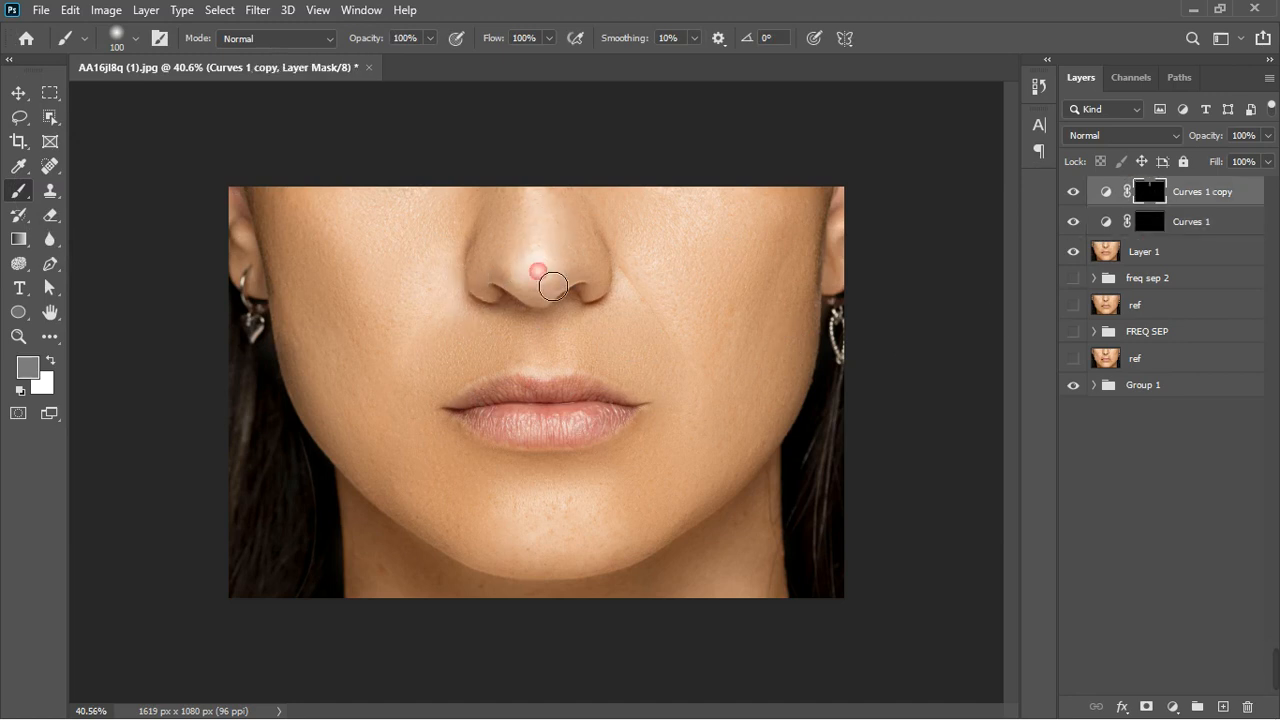
left_click(21, 389)
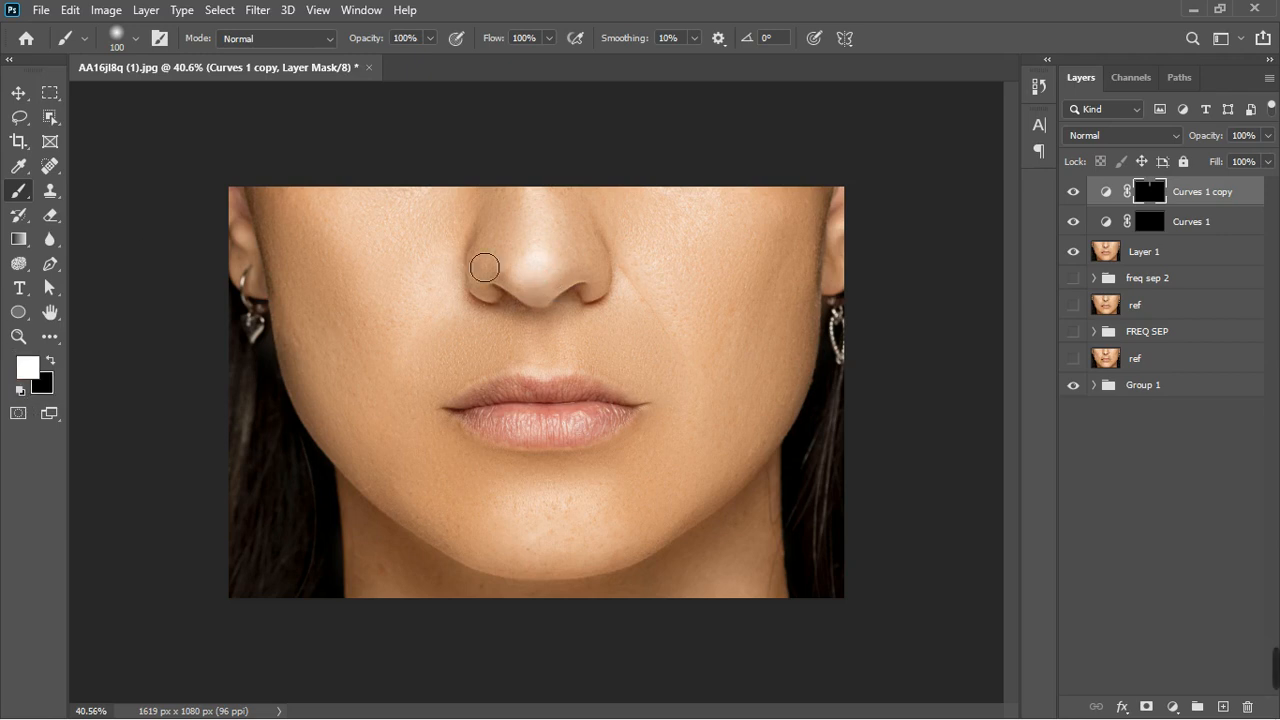
mouse_move(556, 231)
left_mouse_down()
mouse_move(543, 220)
mouse_move(554, 234)
mouse_move(543, 277)
mouse_move(560, 274)
mouse_move(579, 238)
mouse_move(563, 214)
mouse_move(556, 283)
left_mouse_up()
left_click(566, 249)
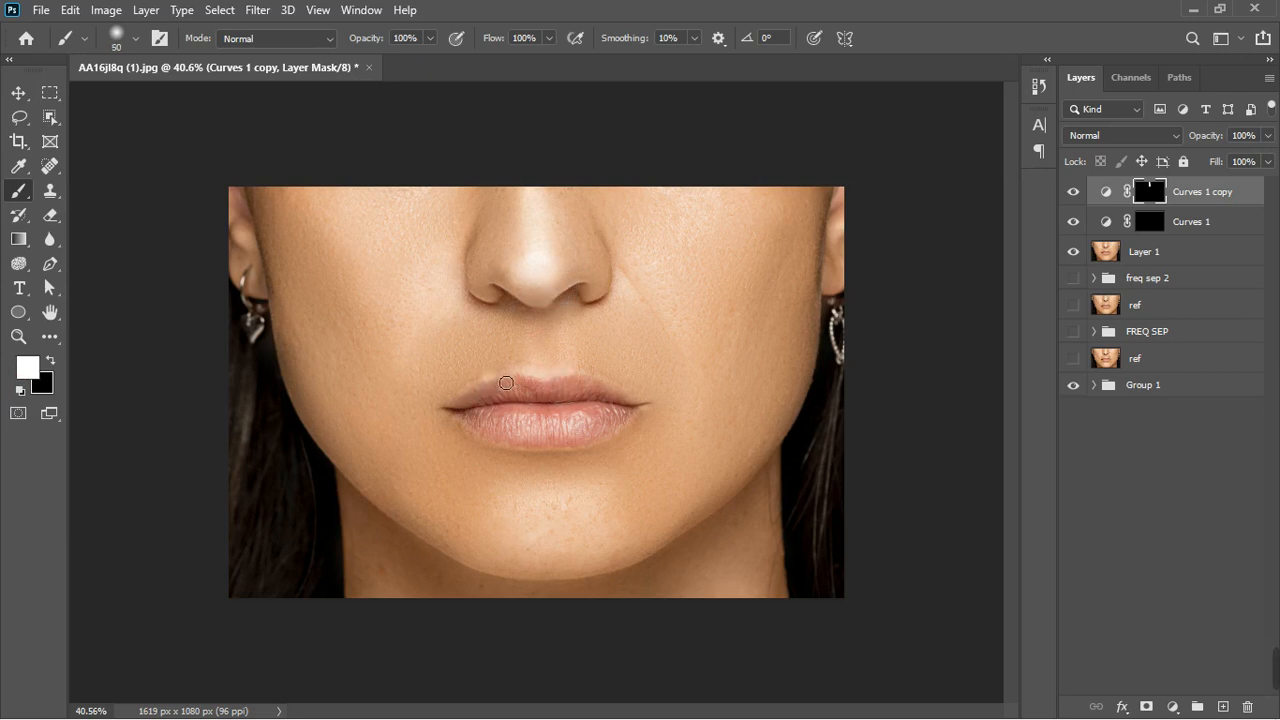
Step: Paint white on the Curves 1 copy mask along the upper lip's edge, beside the nostrils and down both smile folds, using sizes 50 and 100
left_click_drag(506, 383, 613, 384)
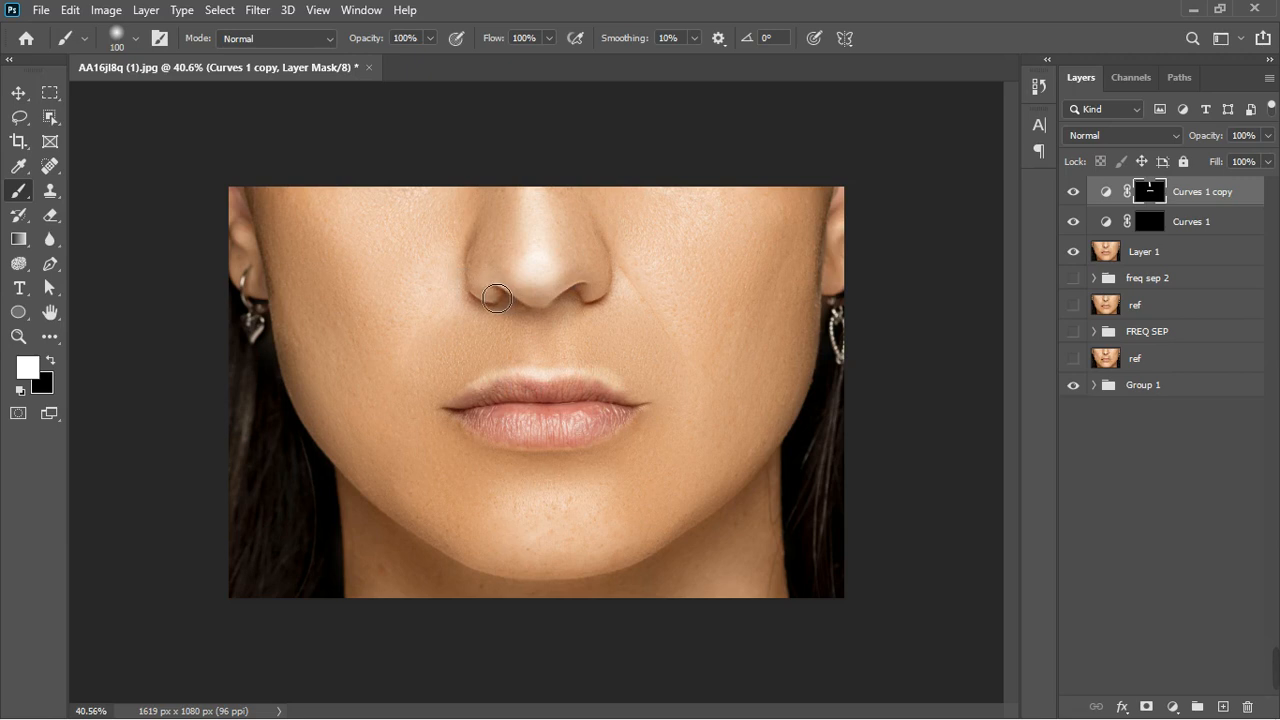
left_click_drag(592, 293, 617, 300)
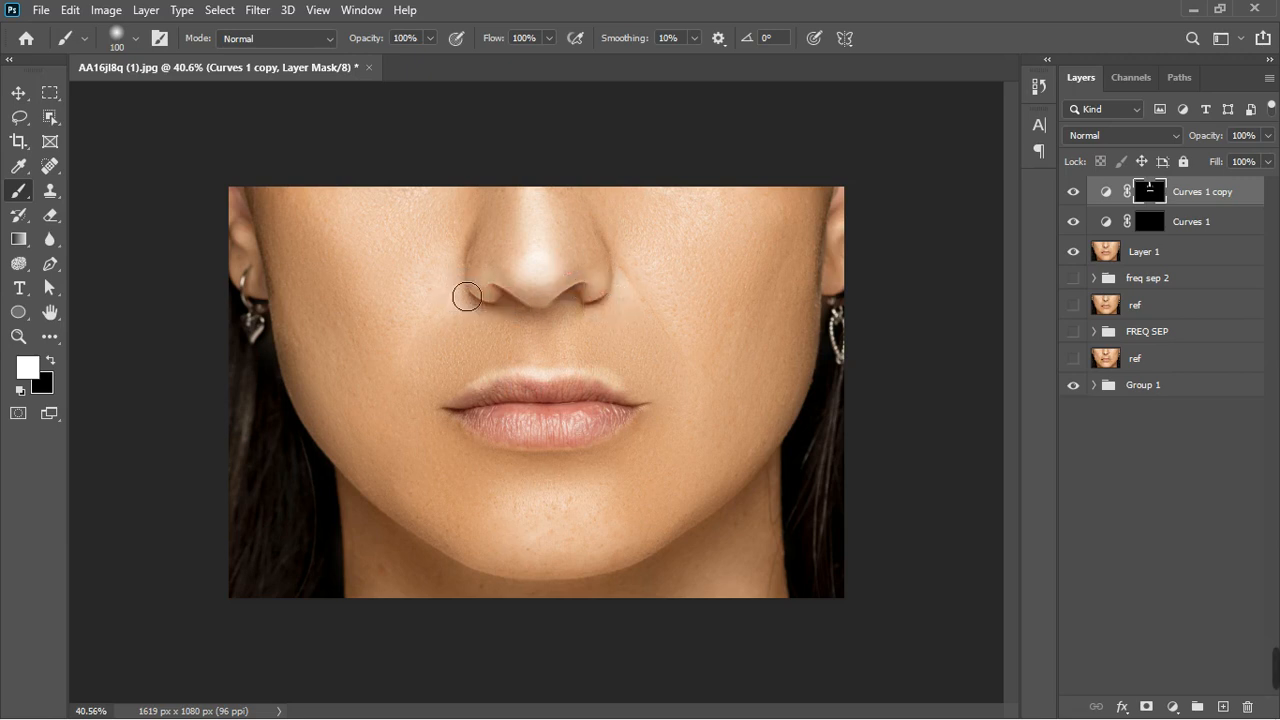
left_click_drag(467, 297, 415, 372)
left_click_drag(630, 303, 706, 363)
Step: Brighten the upper cheeks, chin and the areas beside the mouth corners on the Curves 1 copy mask with a size 150 white brush
key("bracketright")
key("bracketright")
mouse_move(730, 230)
left_mouse_down()
mouse_move(691, 274)
mouse_move(700, 306)
left_mouse_up()
mouse_move(378, 238)
left_mouse_down()
mouse_move(425, 310)
mouse_move(449, 263)
mouse_move(399, 224)
mouse_move(491, 229)
left_mouse_up()
mouse_move(716, 289)
left_mouse_down()
mouse_move(749, 227)
mouse_move(723, 297)
left_mouse_up()
mouse_move(630, 550)
left_mouse_down()
mouse_move(572, 538)
mouse_move(544, 559)
mouse_move(604, 565)
mouse_move(608, 543)
mouse_move(546, 551)
mouse_move(532, 579)
left_mouse_up()
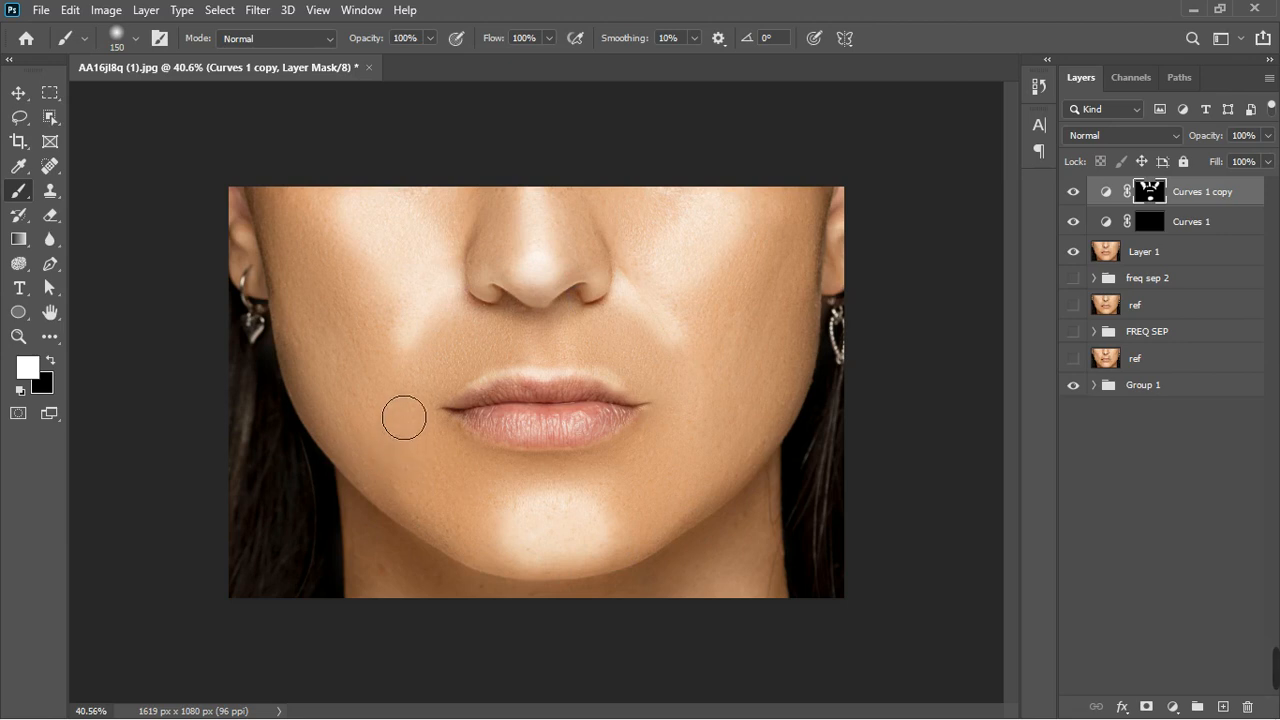
left_click_drag(411, 423, 398, 445)
left_click_drag(725, 414, 680, 505)
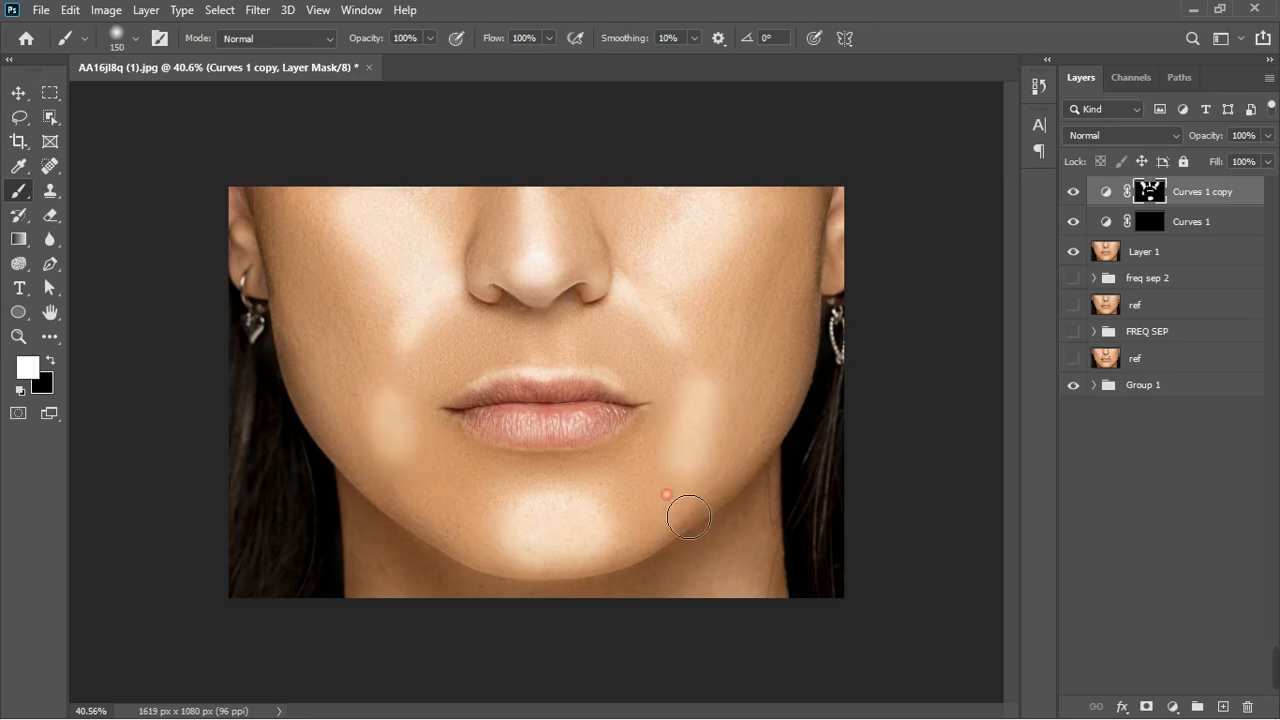
Step: Feather the Curves 1 copy layer mask to 43.3 px to soften the painted highlights
left_click(362, 12)
left_click(422, 604)
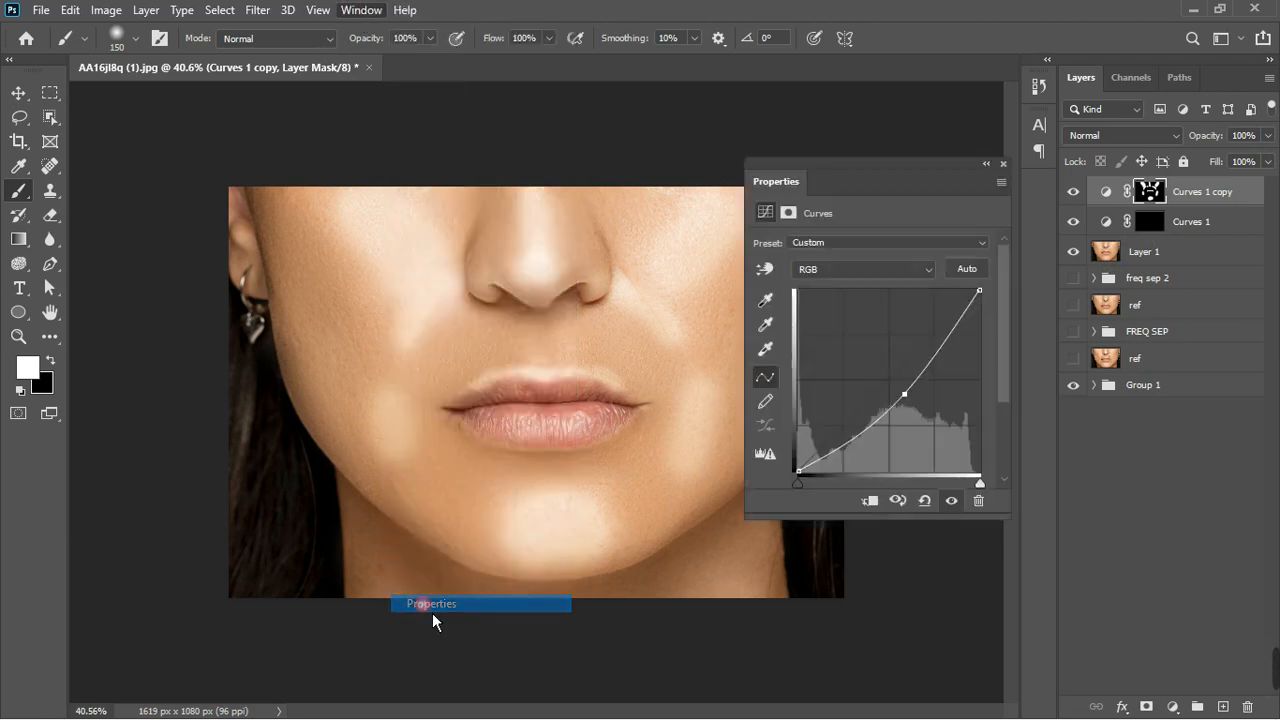
left_click_drag(770, 376, 885, 372)
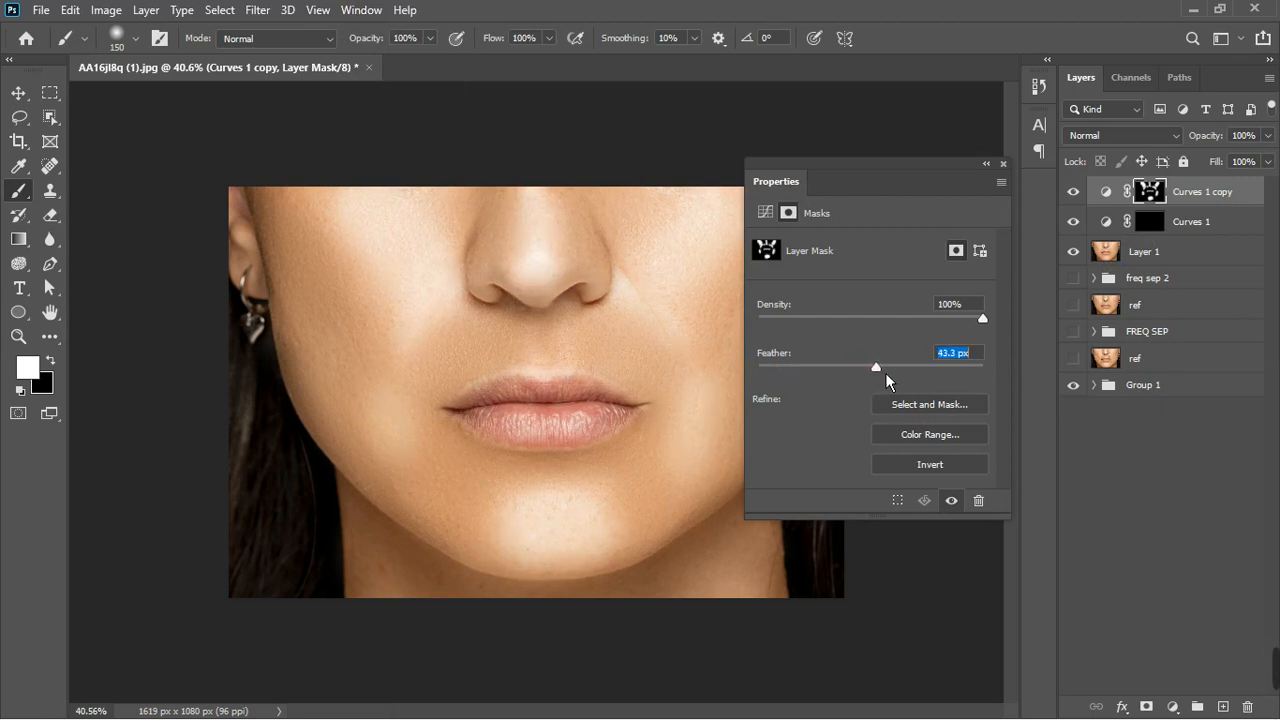
left_click(1004, 165)
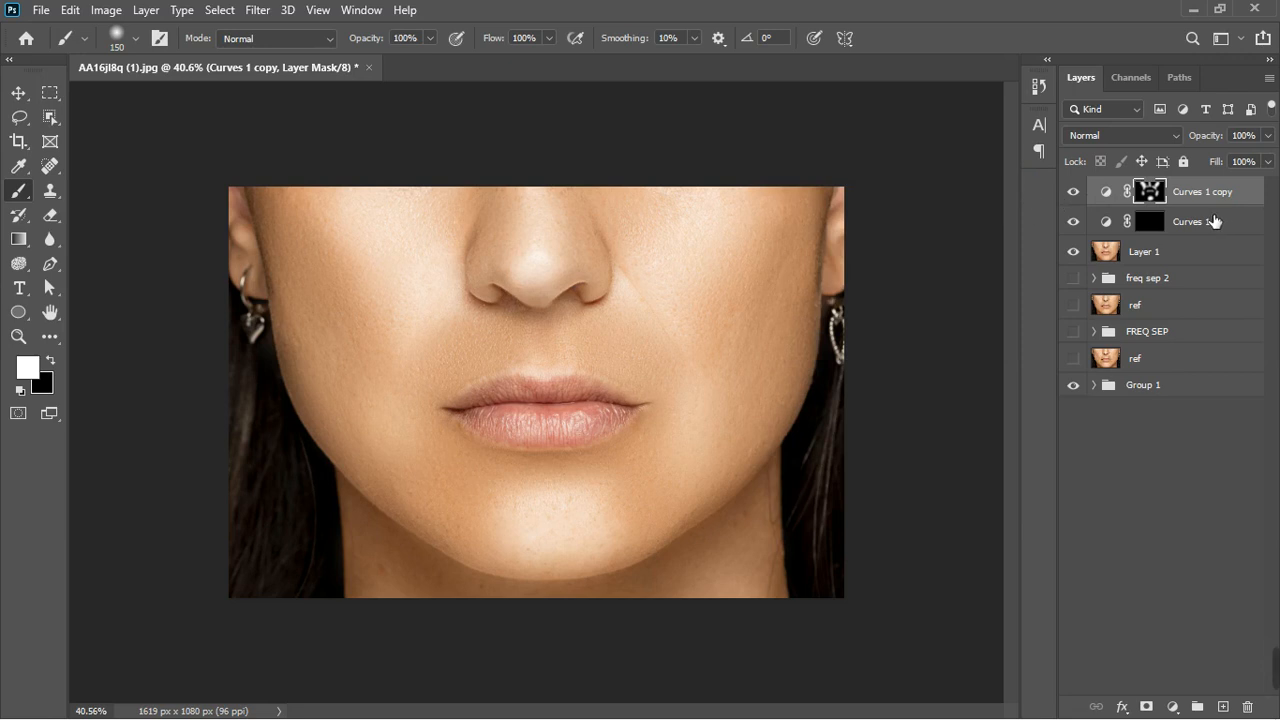
Step: Paint white along both sides of the nose on the darkening Curves 1 mask with the brush at size 100
left_click(1152, 225)
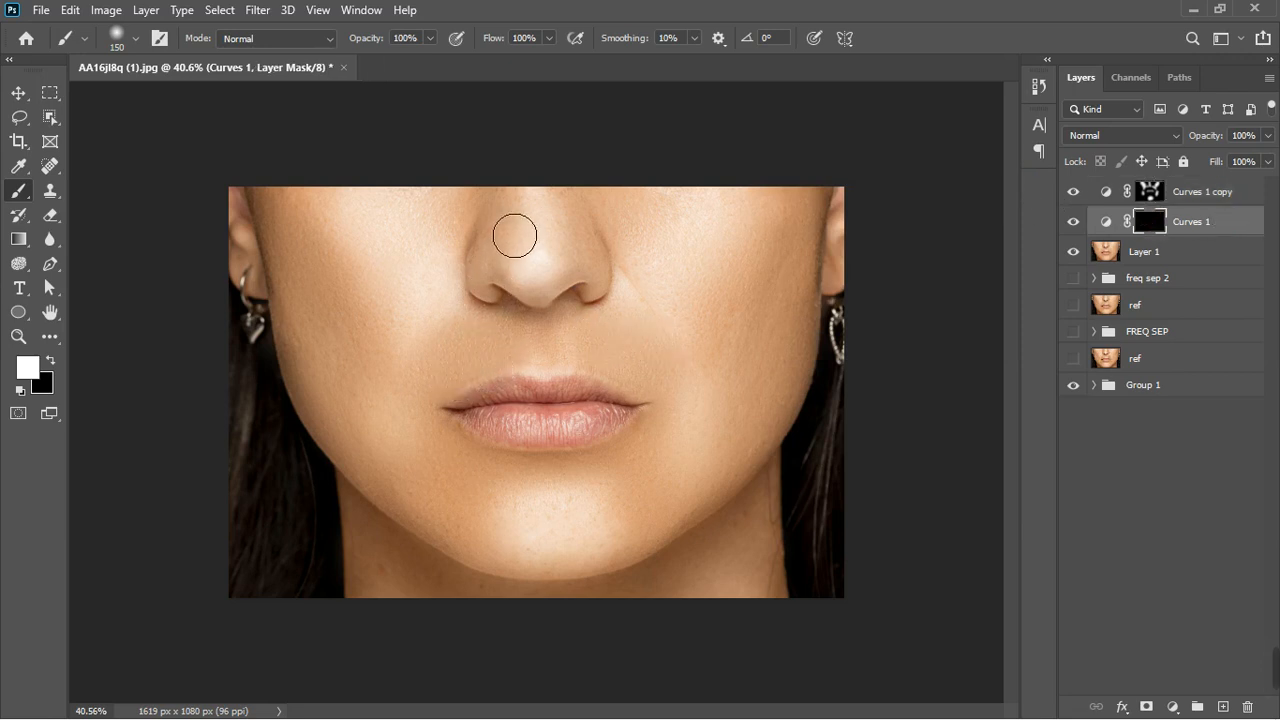
mouse_move(507, 227)
left_mouse_down()
mouse_move(503, 214)
mouse_move(494, 257)
left_mouse_up()
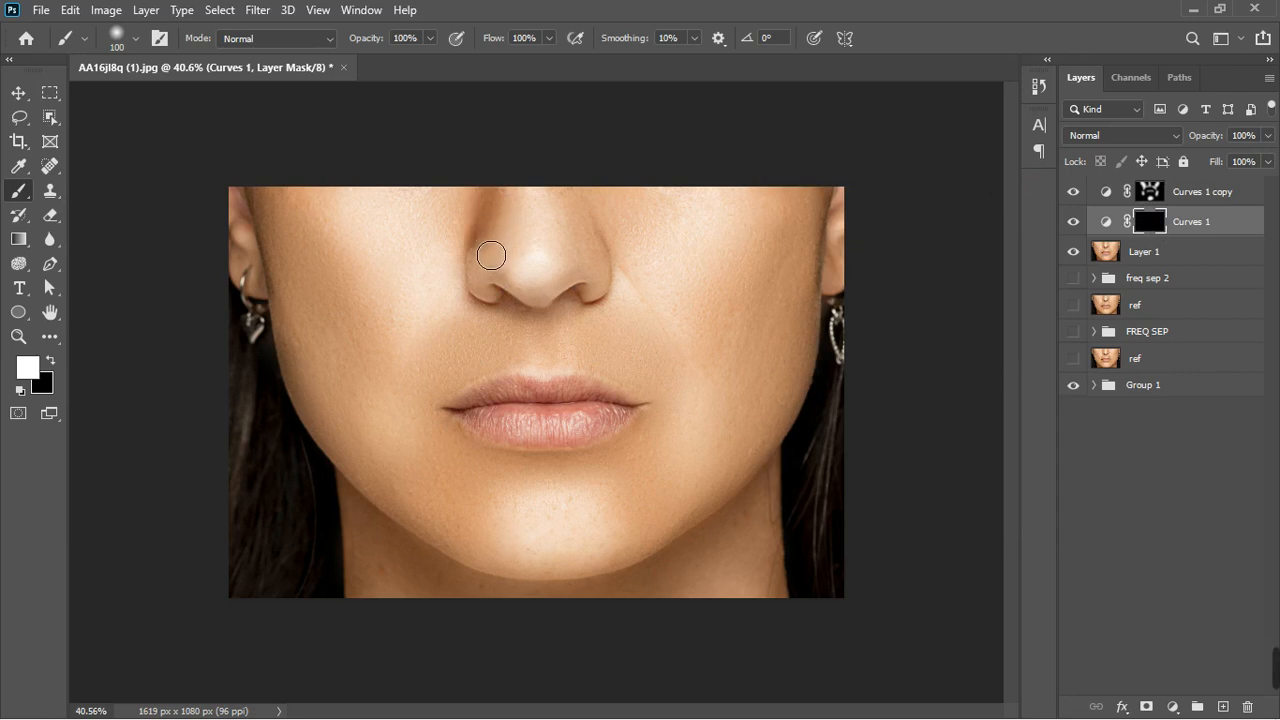
left_click_drag(594, 220, 626, 260)
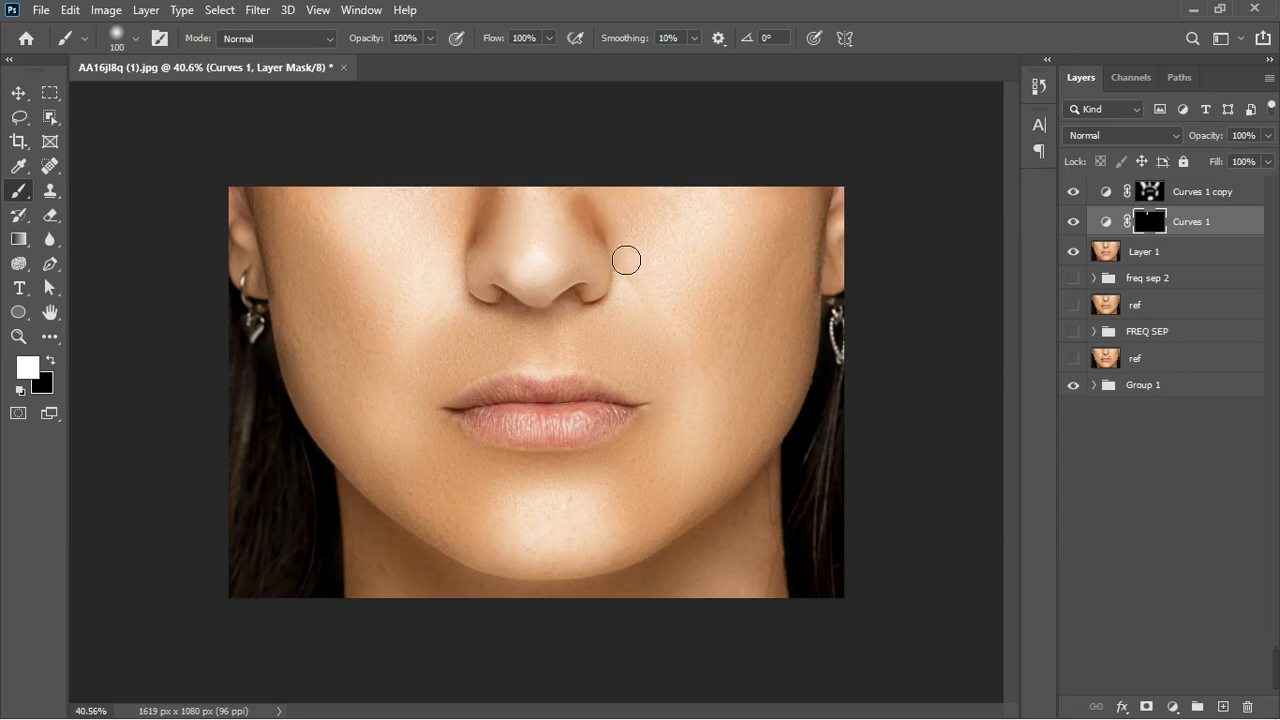
Step: Darken both cheek hollows and both sides of the jawline on the Curves 1 mask with a size 175 white brush
key("bracketright")
key("bracketright")
key("bracketright")
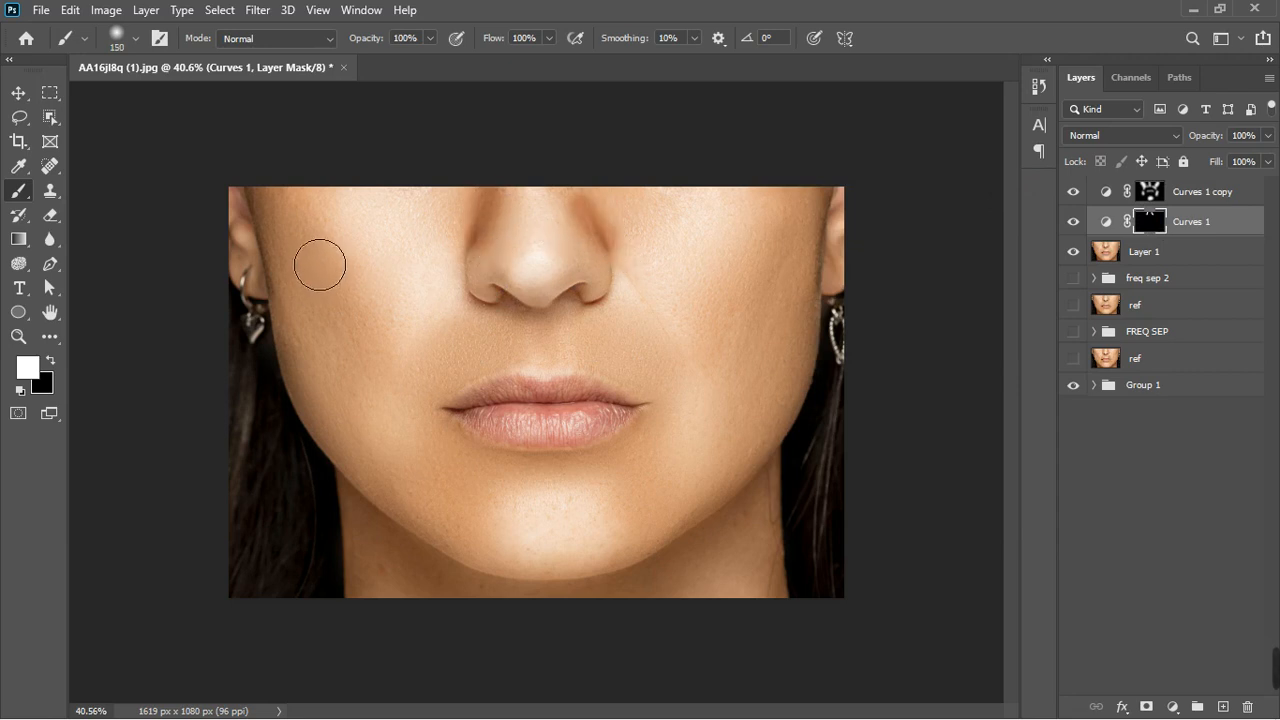
mouse_move(317, 263)
left_mouse_down()
mouse_move(314, 240)
mouse_move(386, 358)
left_mouse_up()
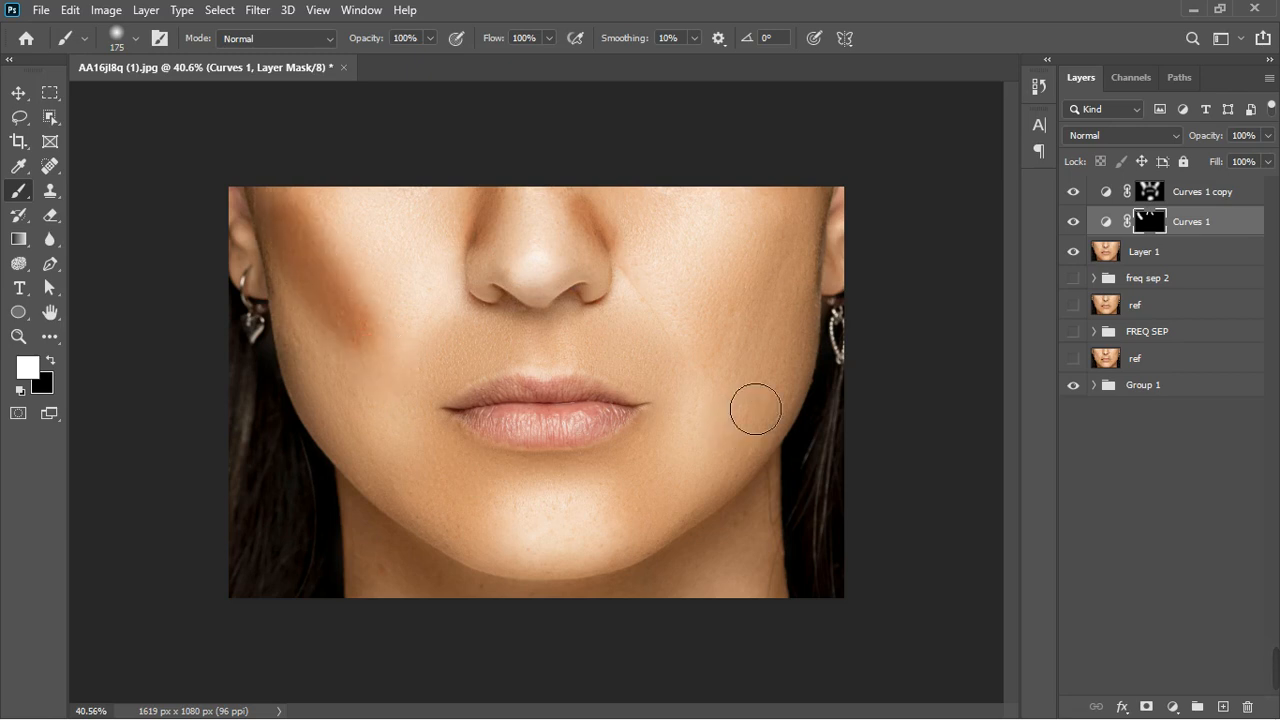
mouse_move(832, 233)
left_mouse_down()
mouse_move(752, 358)
mouse_move(840, 349)
mouse_move(817, 426)
mouse_move(755, 524)
left_mouse_up()
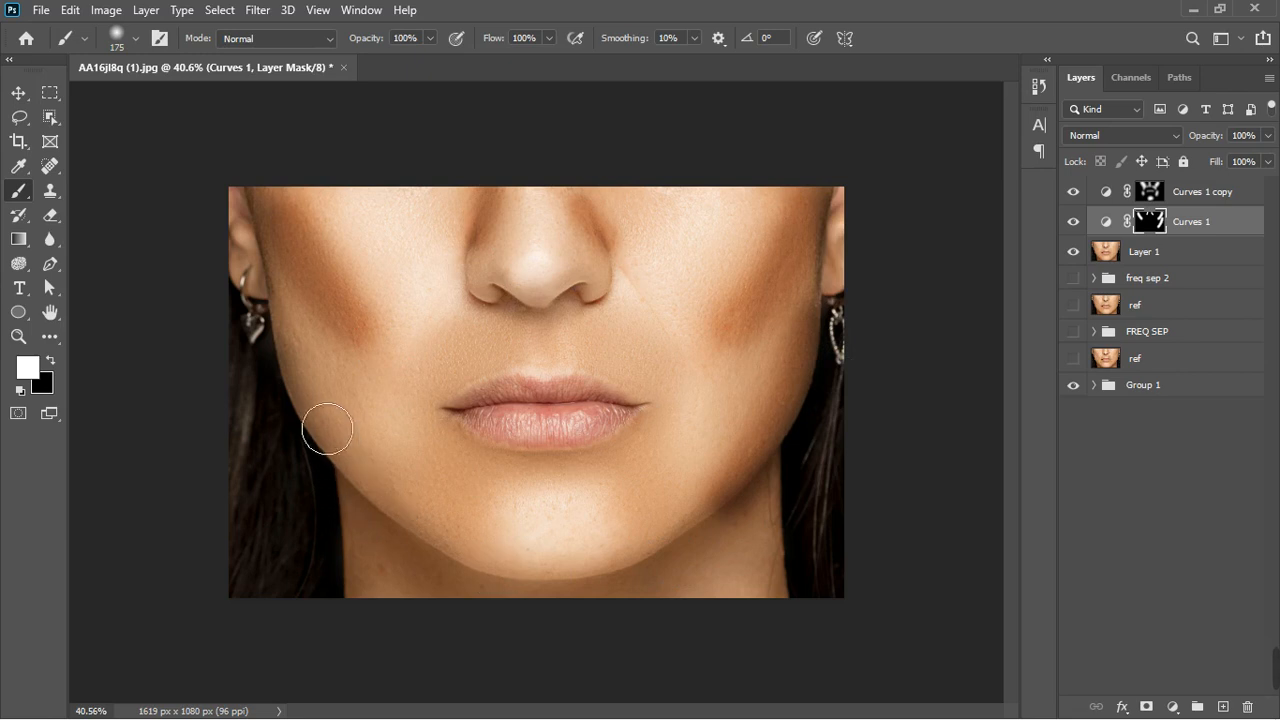
mouse_move(300, 423)
left_mouse_down()
mouse_move(327, 398)
mouse_move(355, 450)
mouse_move(452, 535)
left_mouse_up()
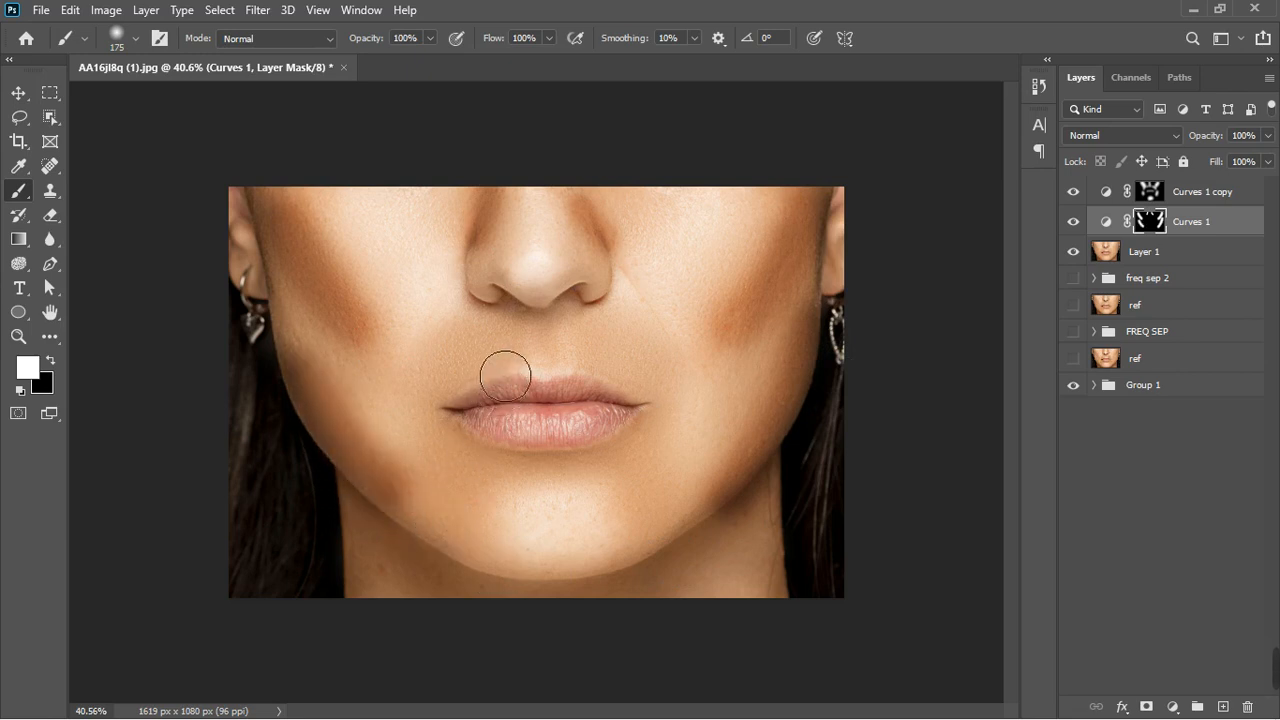
Step: Paint white on the Curves 1 mask above the upper lip and below both mouth corners to darken those areas
mouse_move(509, 369)
left_mouse_down()
mouse_move(457, 377)
mouse_move(519, 385)
mouse_move(623, 366)
mouse_move(666, 394)
left_mouse_up()
left_click_drag(477, 497, 484, 505)
mouse_move(640, 470)
left_mouse_down()
mouse_move(663, 523)
mouse_move(629, 551)
left_mouse_up()
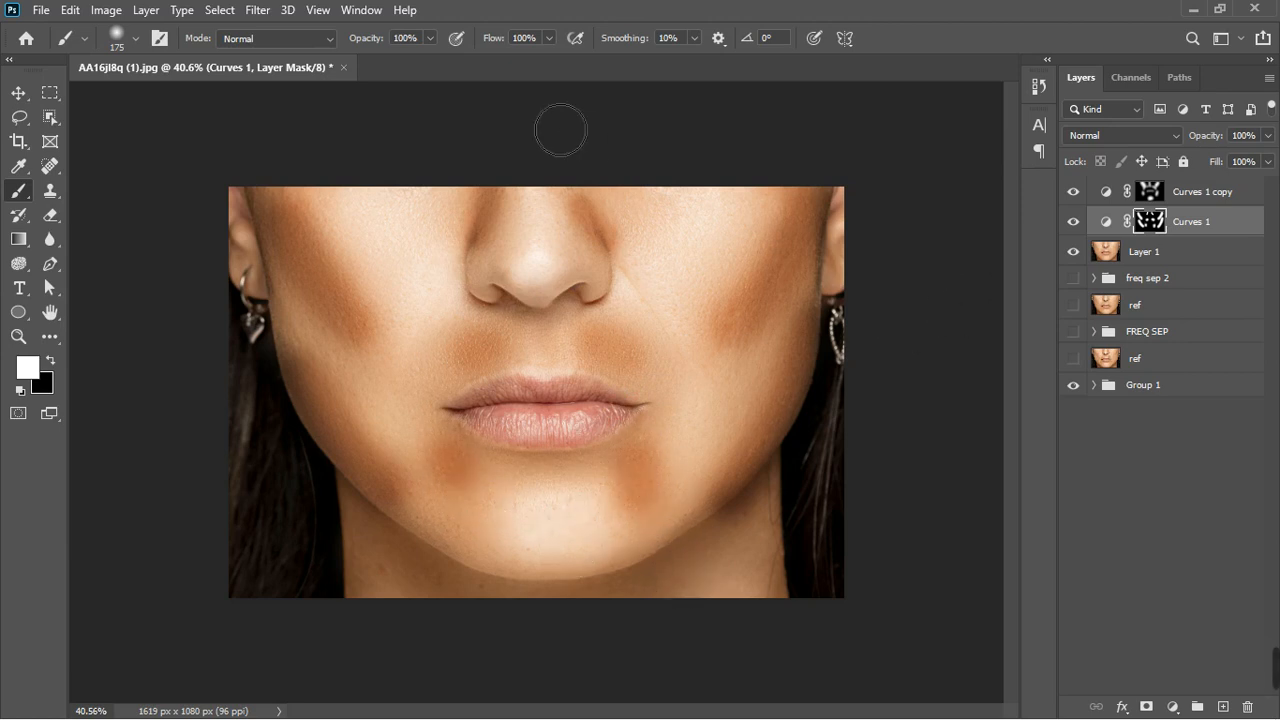
Step: Feather the Curves 1 layer mask to about 38 px to soften the painted shadows
left_click(364, 12)
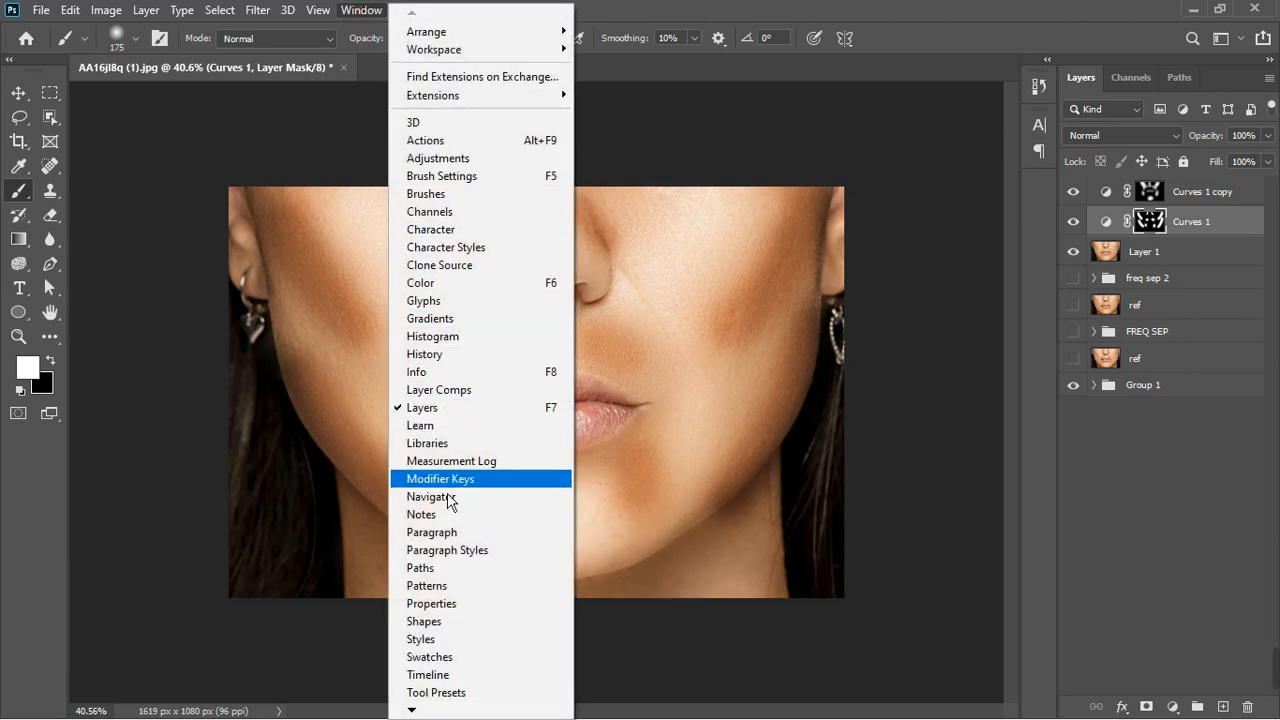
left_click(431, 603)
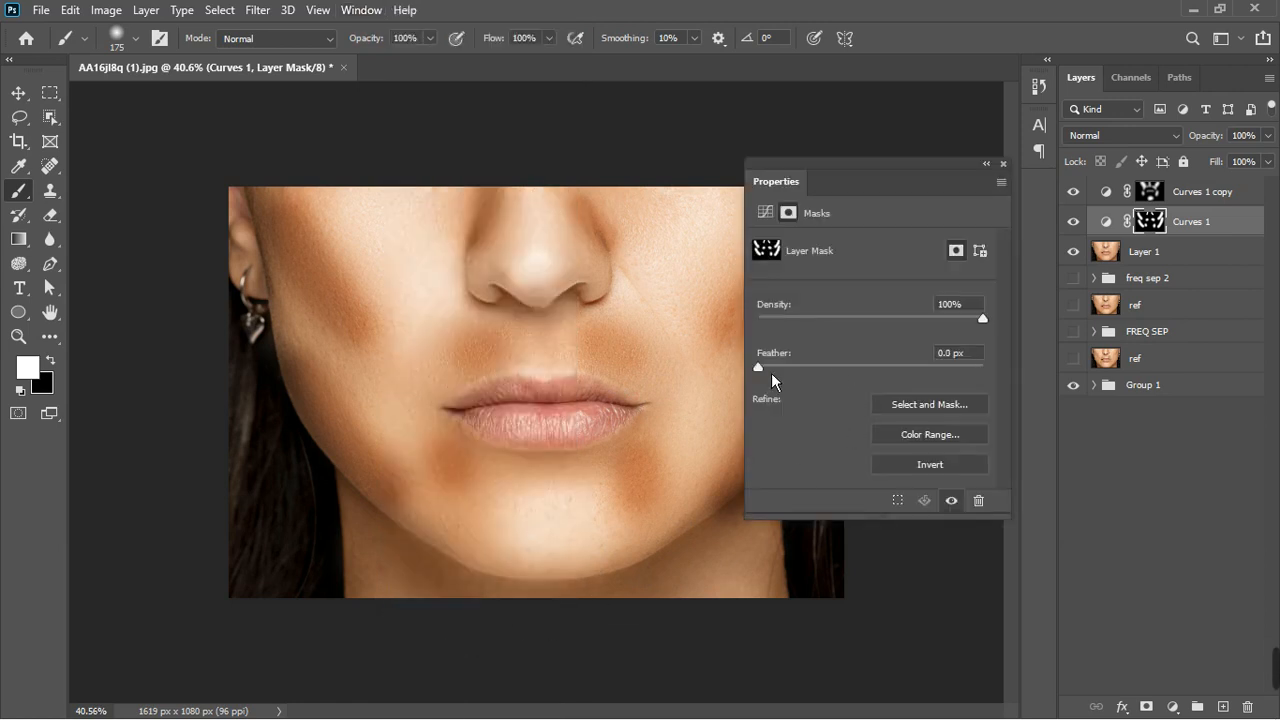
left_click_drag(847, 375, 882, 372)
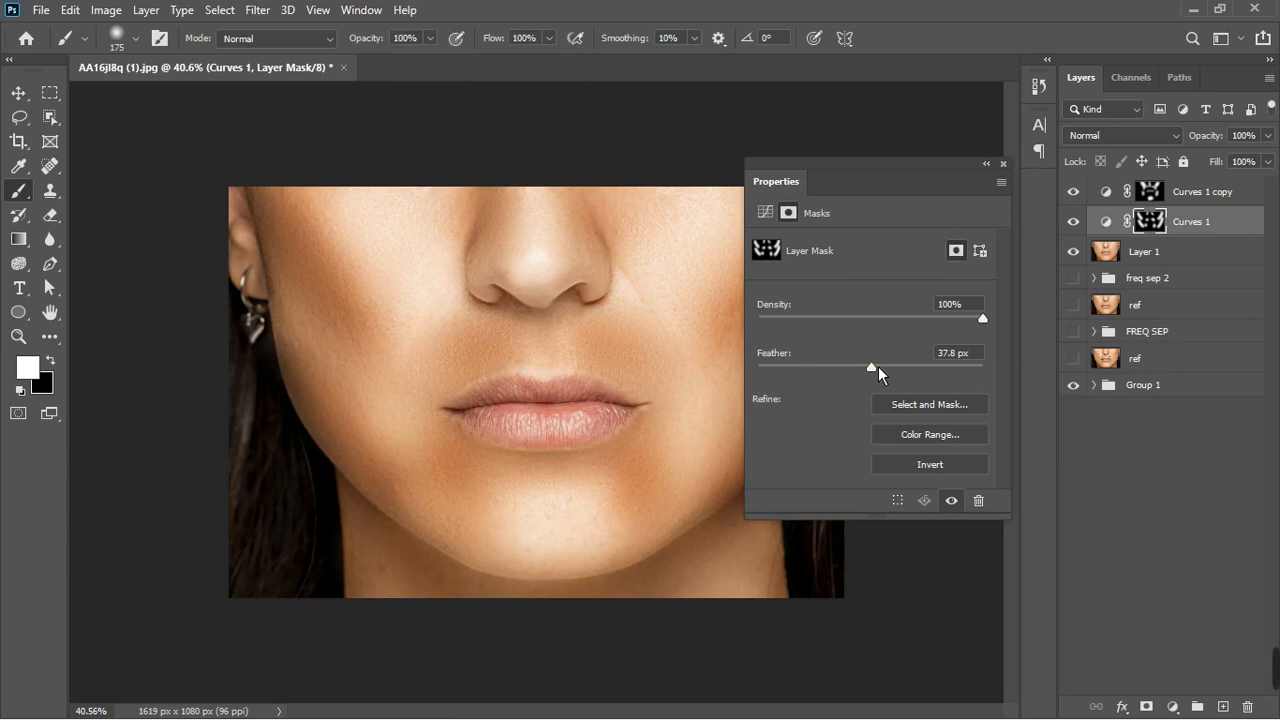
left_click(1003, 164)
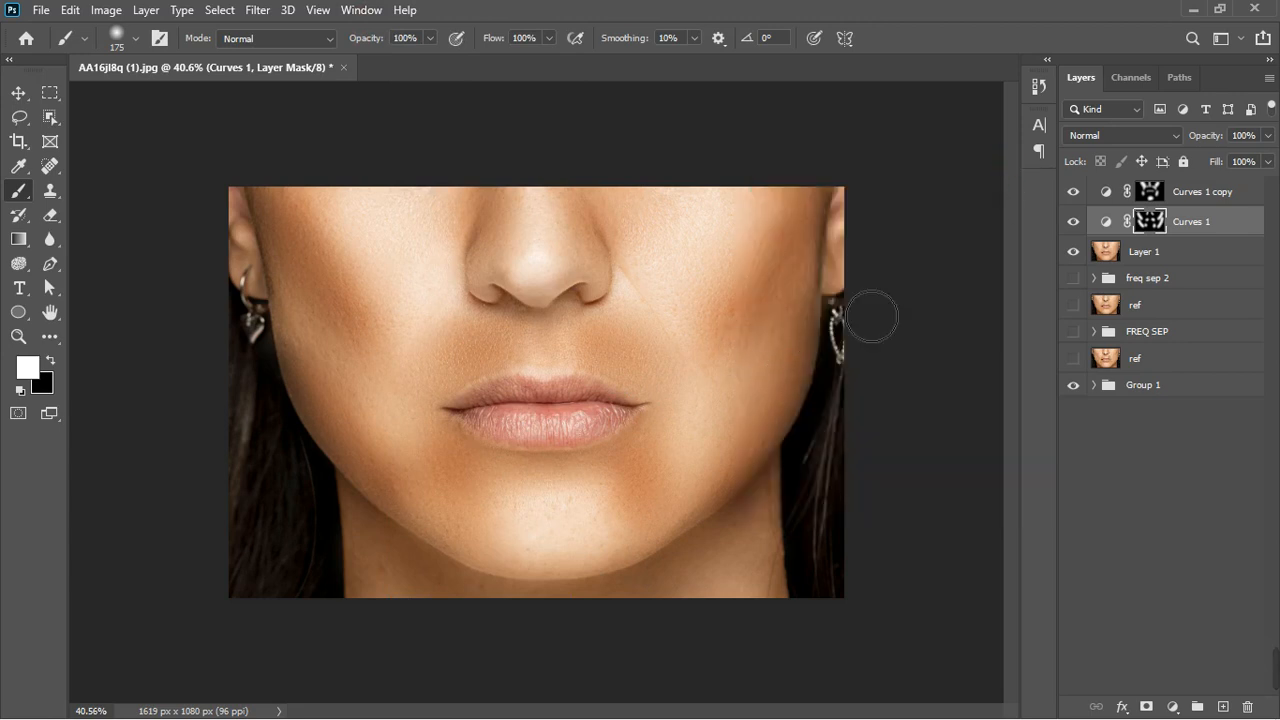
Step: Set the Curves 1 copy layer's Blend If for the Underlying Layer to a split black point of 135 / 216
left_click(1240, 203)
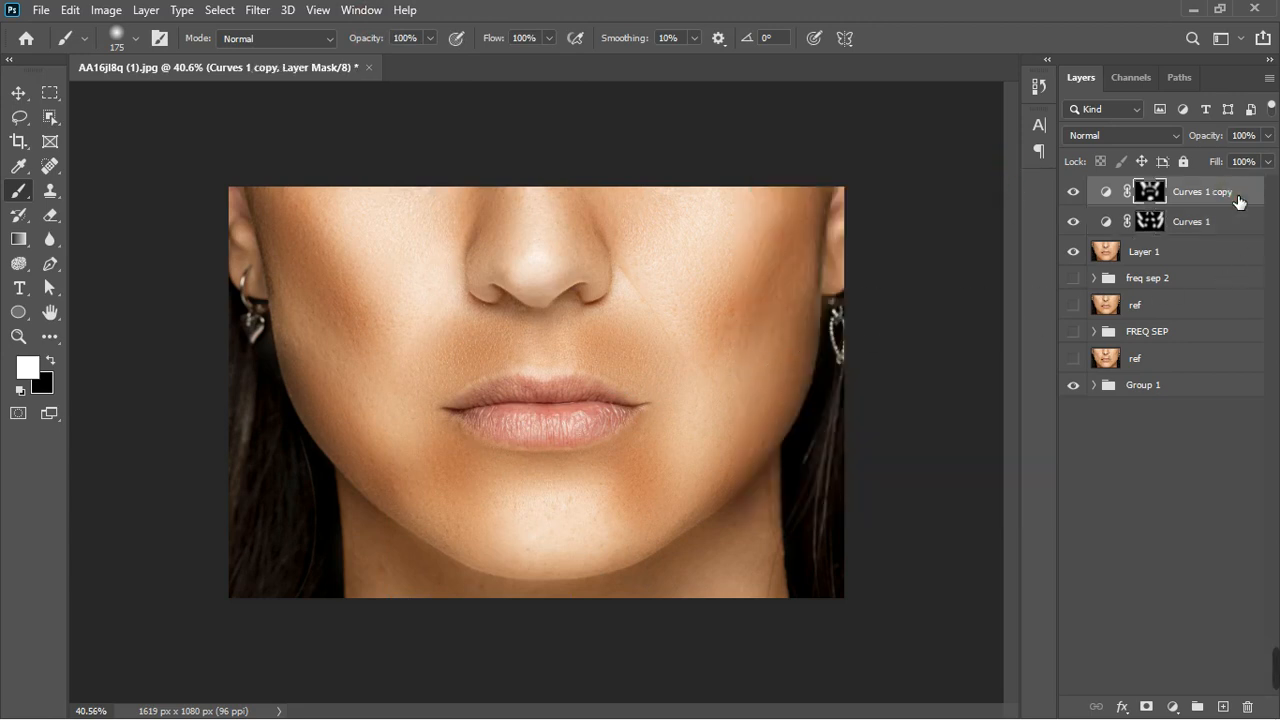
double_click(1243, 203)
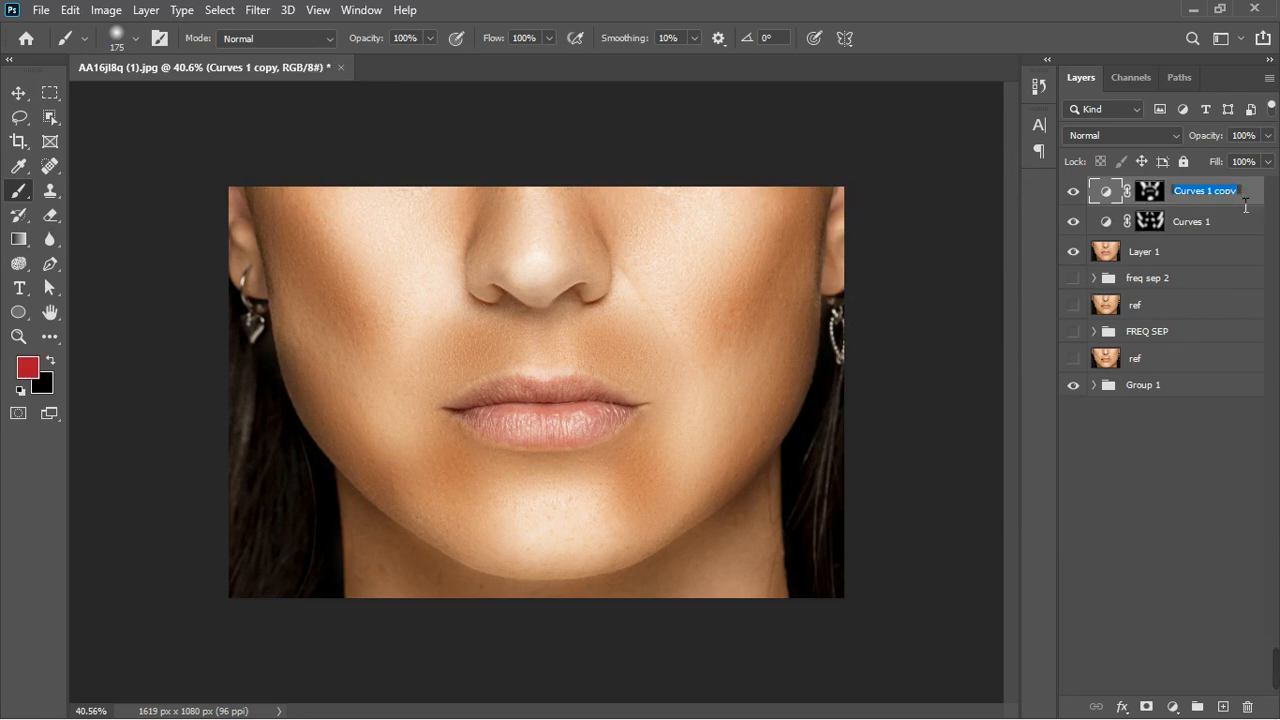
left_click(1262, 203)
double_click(1262, 203)
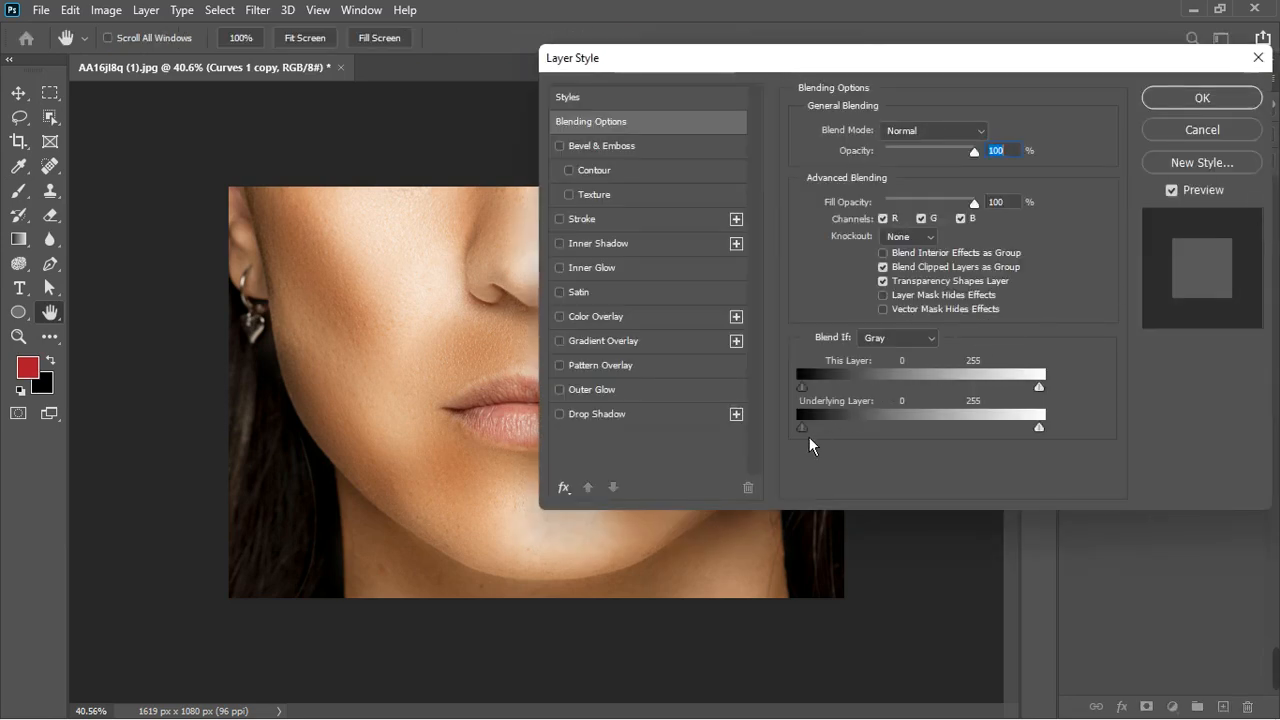
left_click_drag(912, 78, 992, 72)
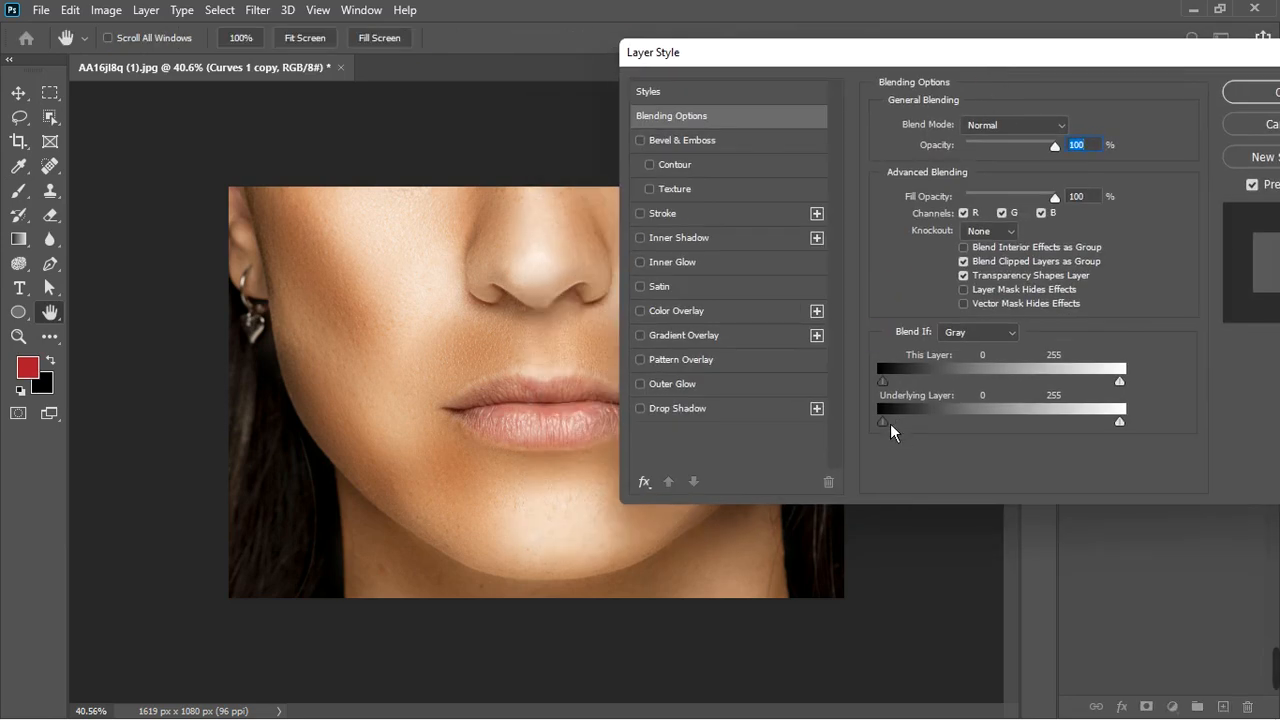
left_click_drag(882, 421, 1059, 427)
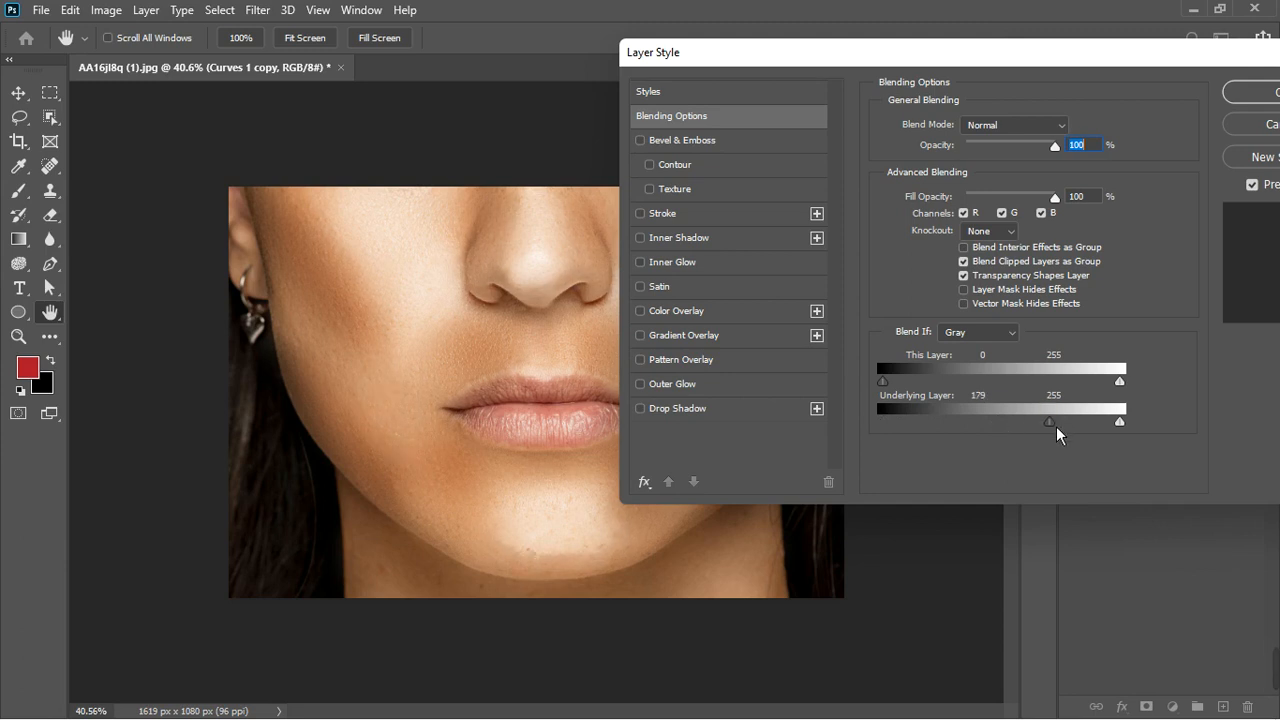
left_click_drag(1058, 435, 1094, 430)
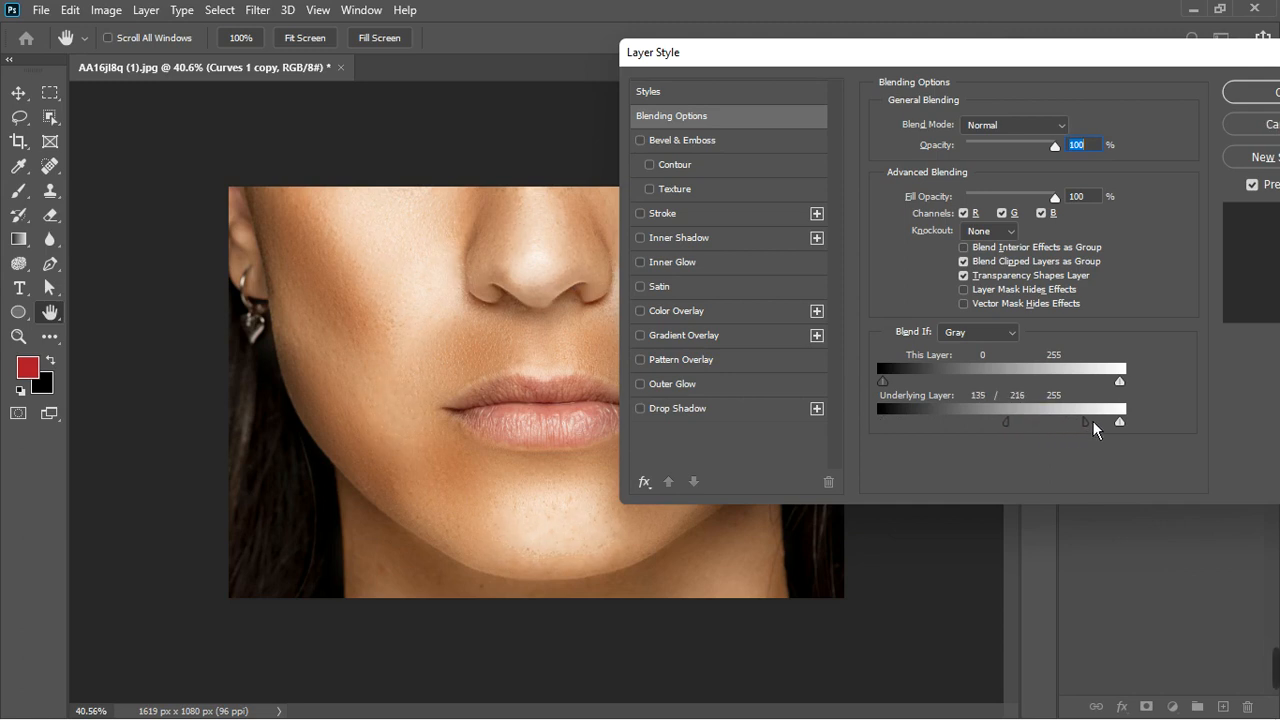
left_click(1252, 92)
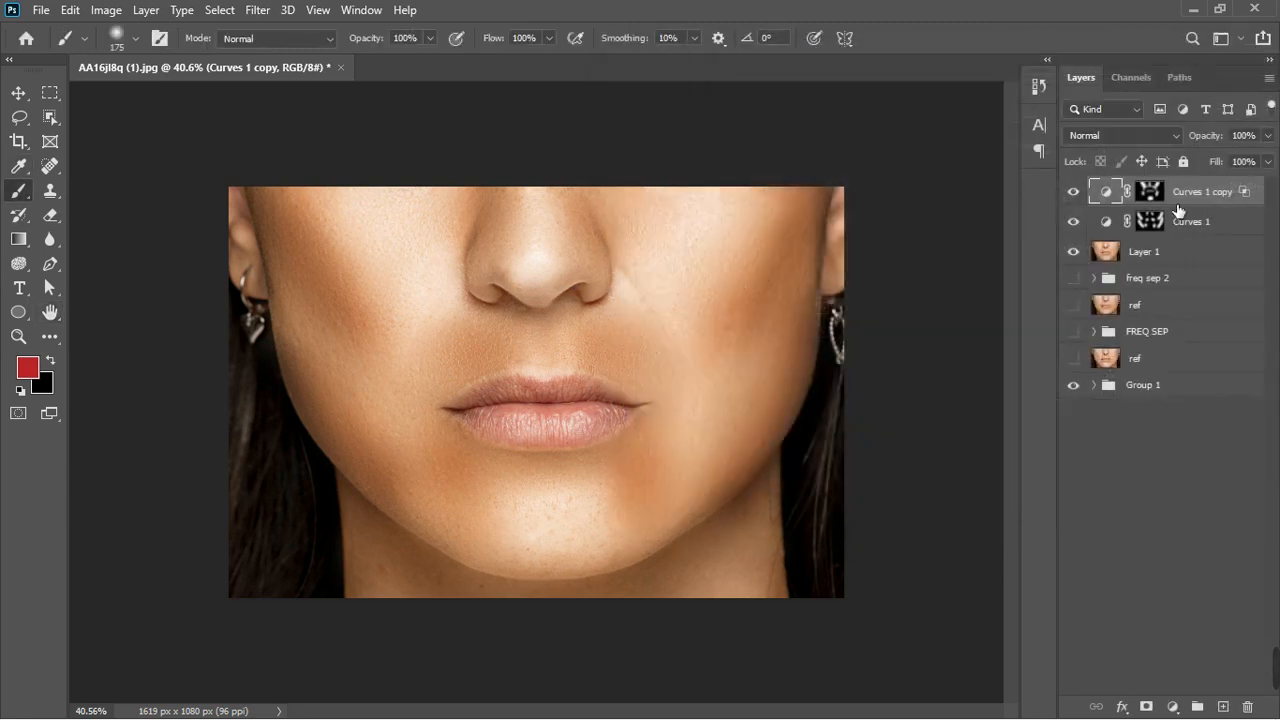
Step: Lower and split the white point of the Curves 1 layer's Blend If for the Underlying Layer to protect the highlights
left_click(1241, 226)
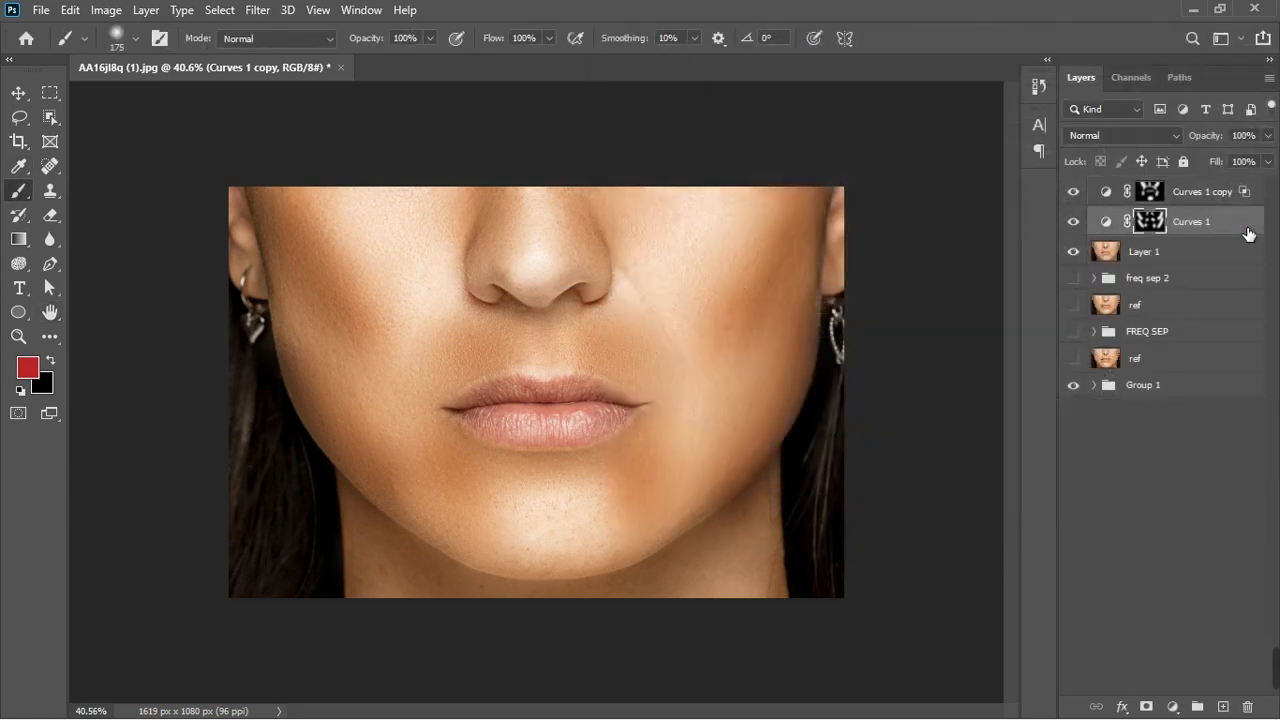
double_click(1245, 228)
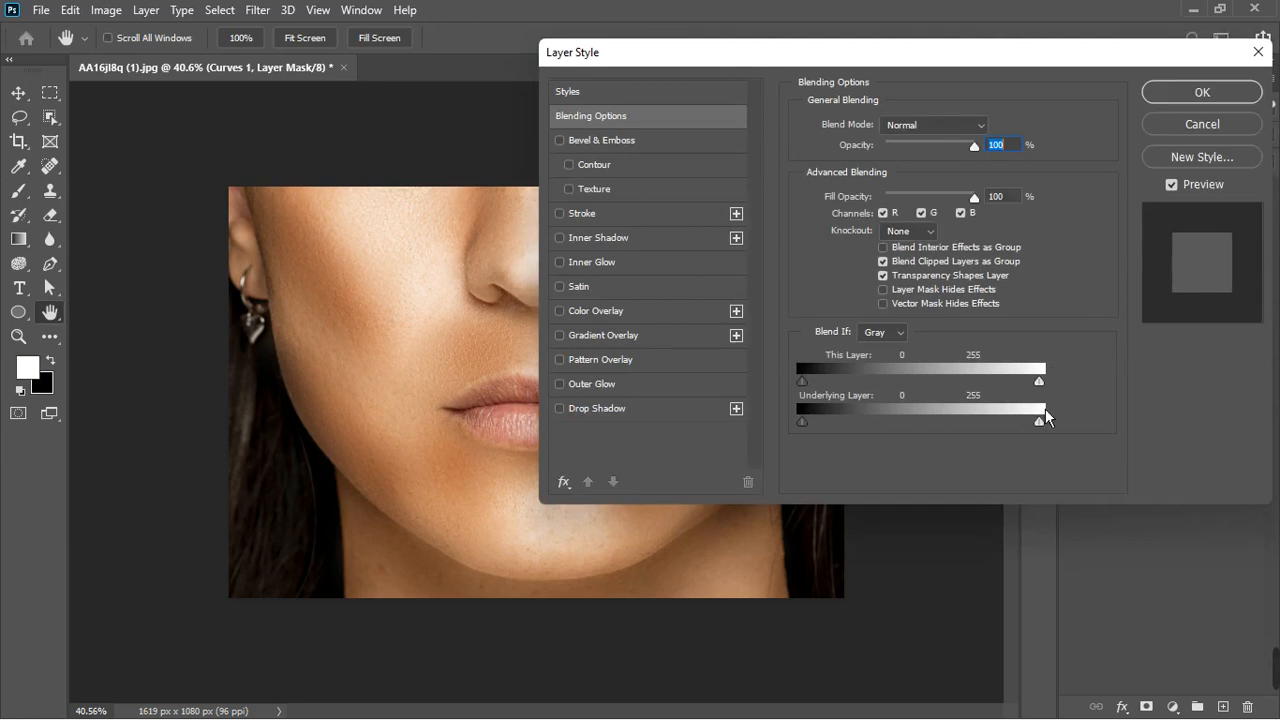
mouse_move(1001, 423)
left_mouse_down()
mouse_move(919, 432)
mouse_move(992, 424)
left_mouse_up()
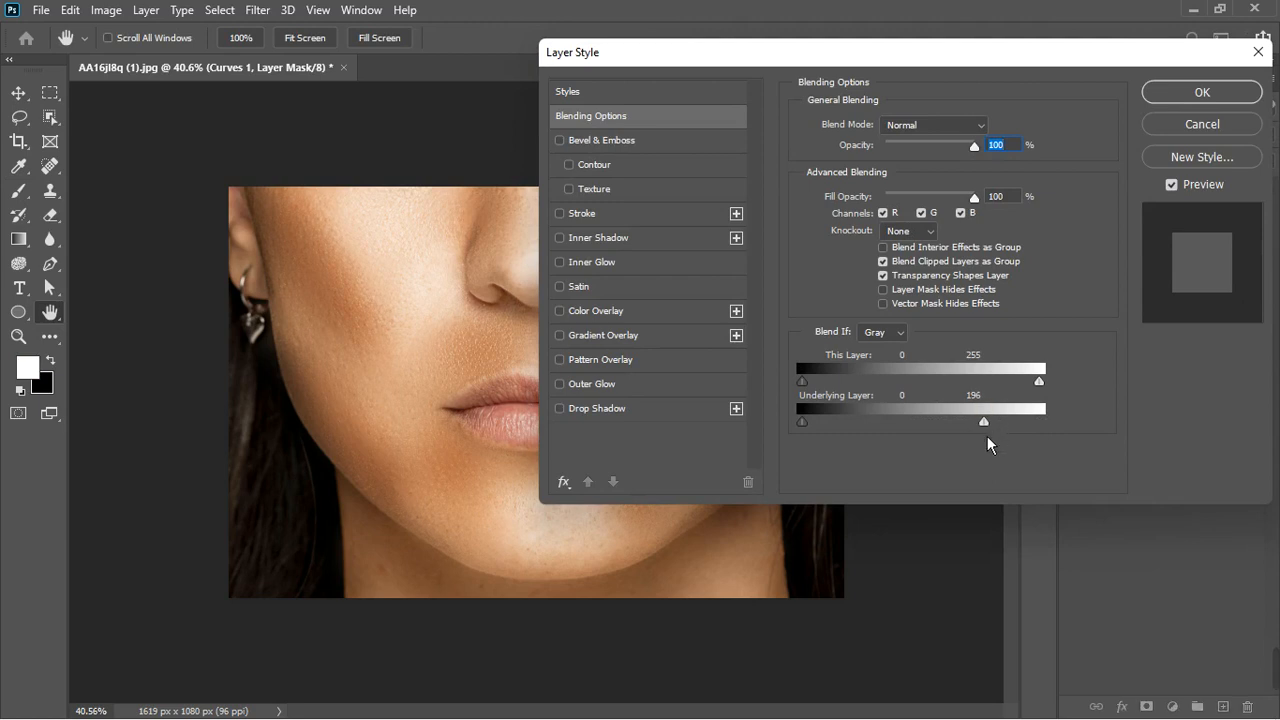
key("alt")
left_click(1202, 92)
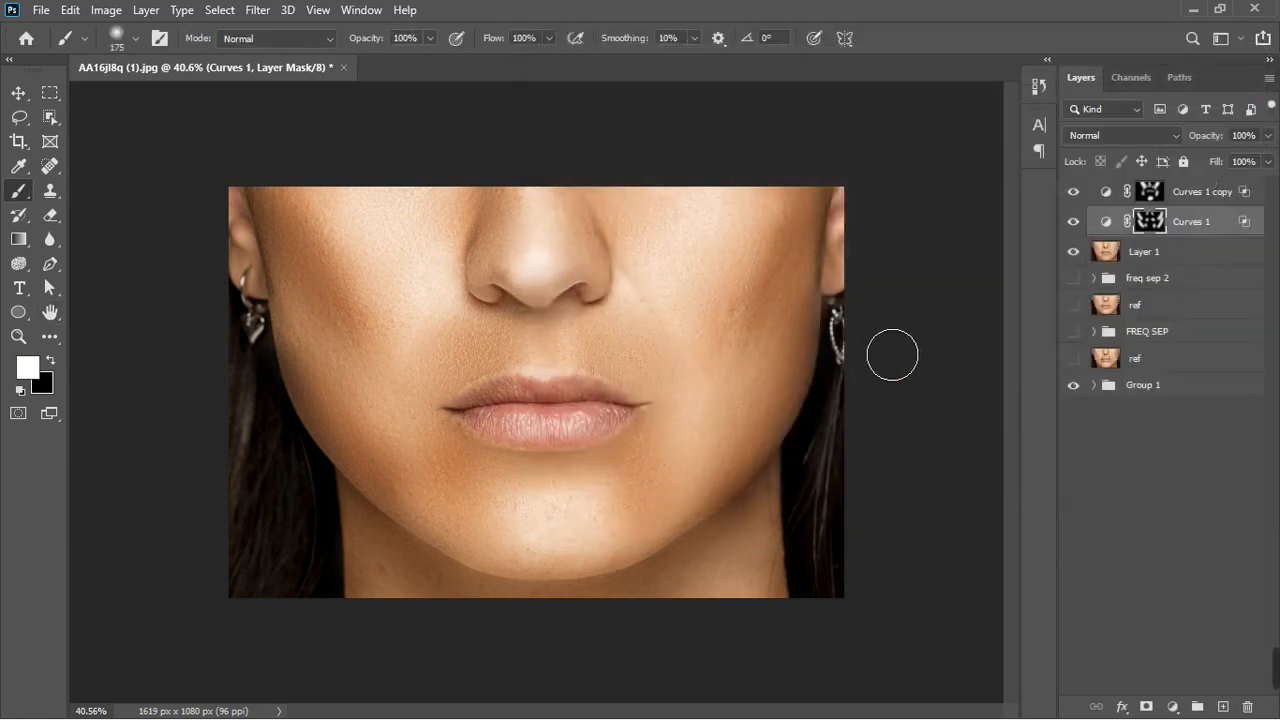
Step: Group the Curves 1 copy and Curves 1 layers together
left_click(1226, 195)
left_click(1212, 221, "shift")
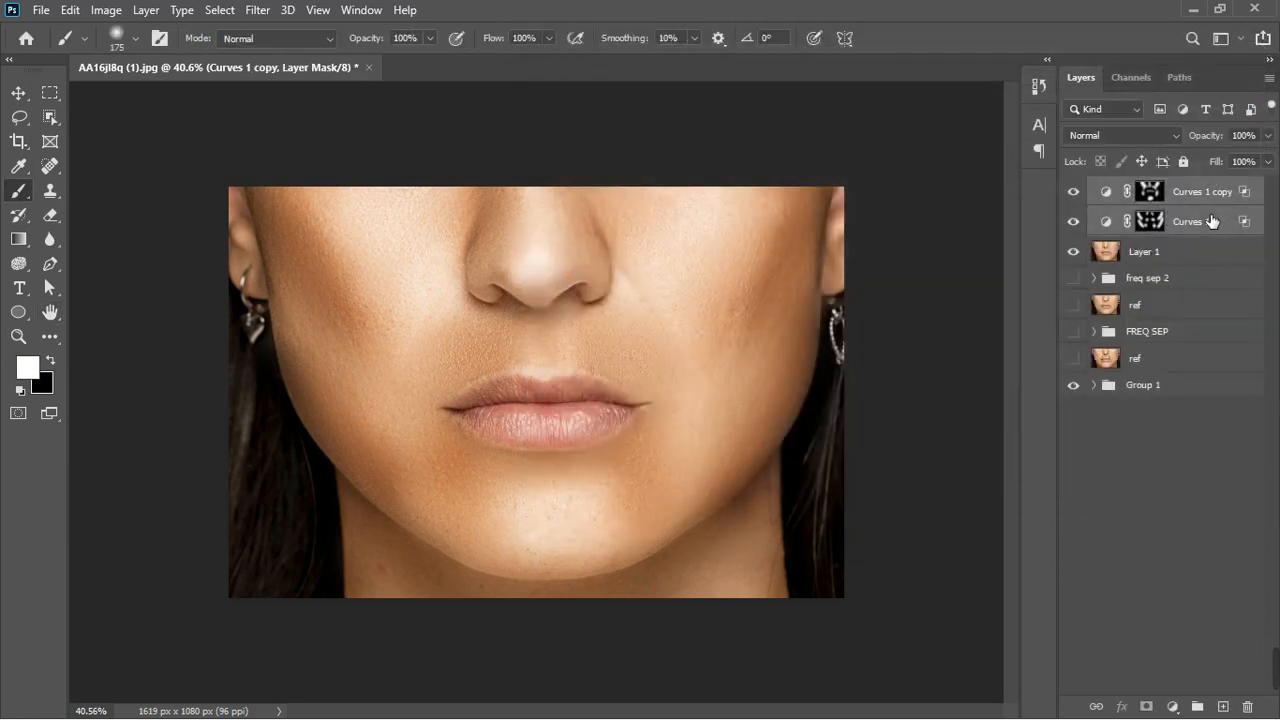
left_click(1196, 706)
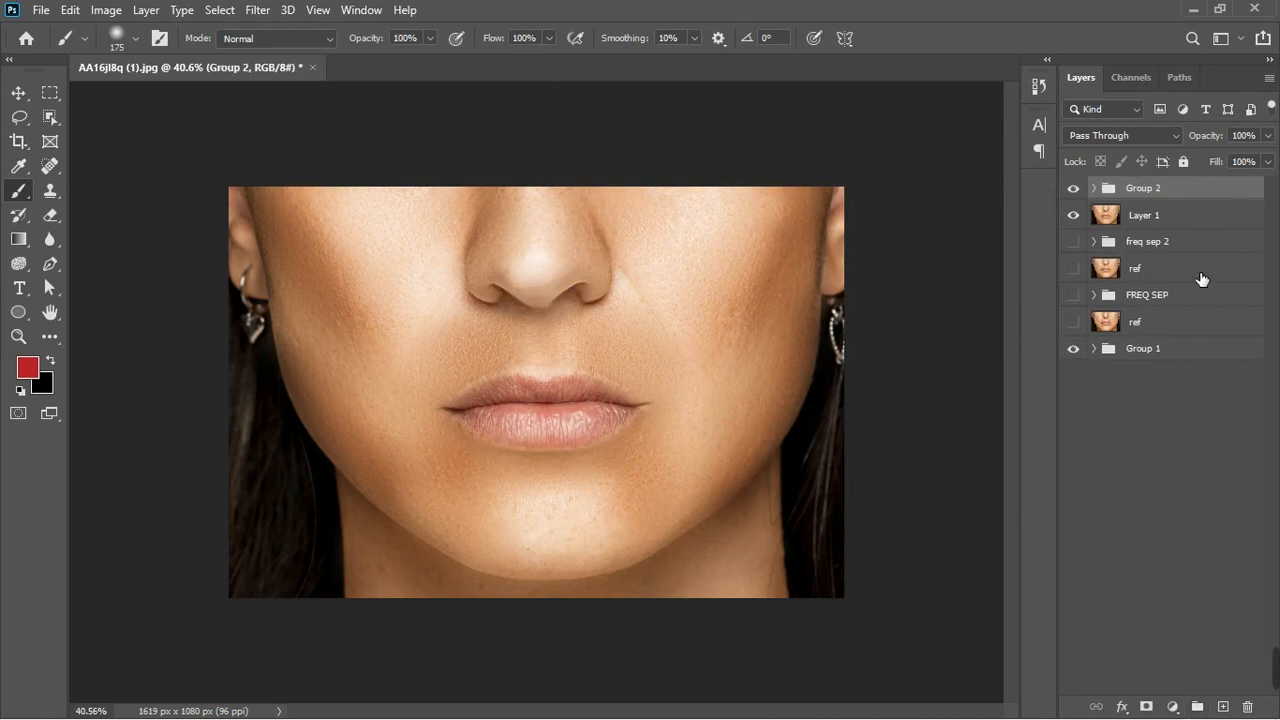
Step: Reduce the contour group's opacity to 25% and compare the face with the group hidden and shown
left_click(1266, 135)
left_click_drag(1274, 145, 1239, 171)
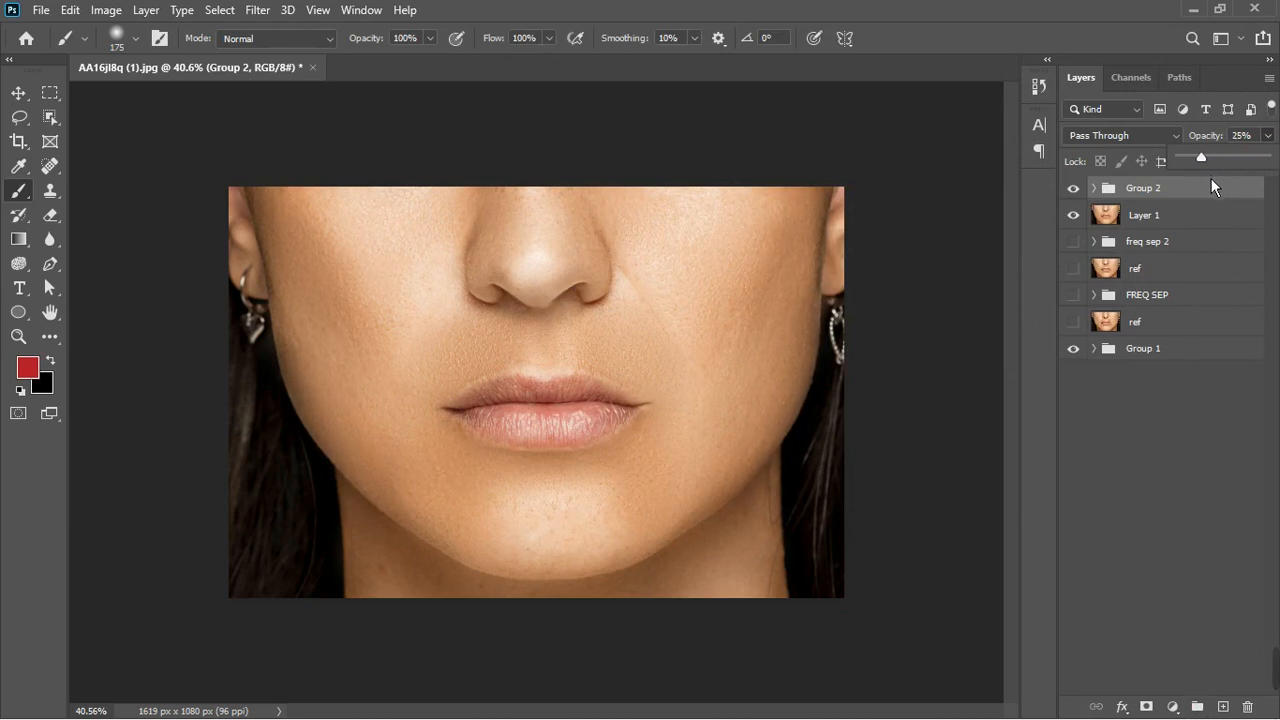
left_click(1074, 189)
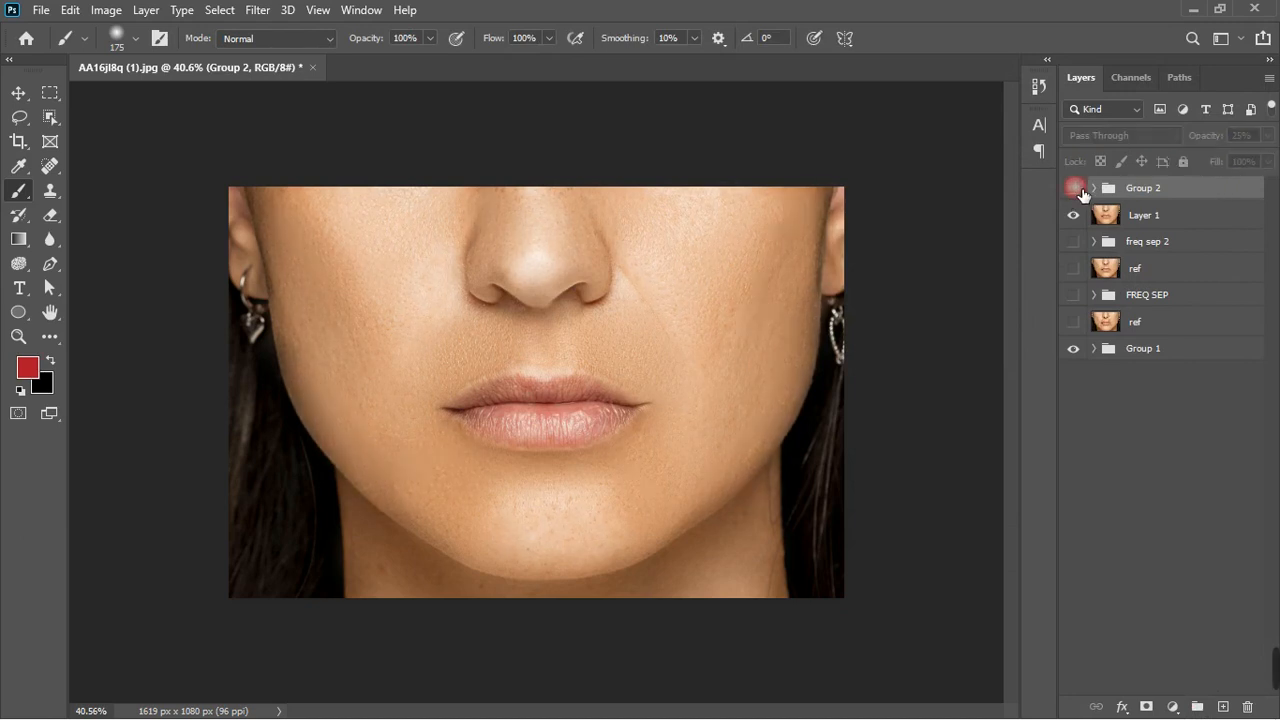
left_click(1074, 189)
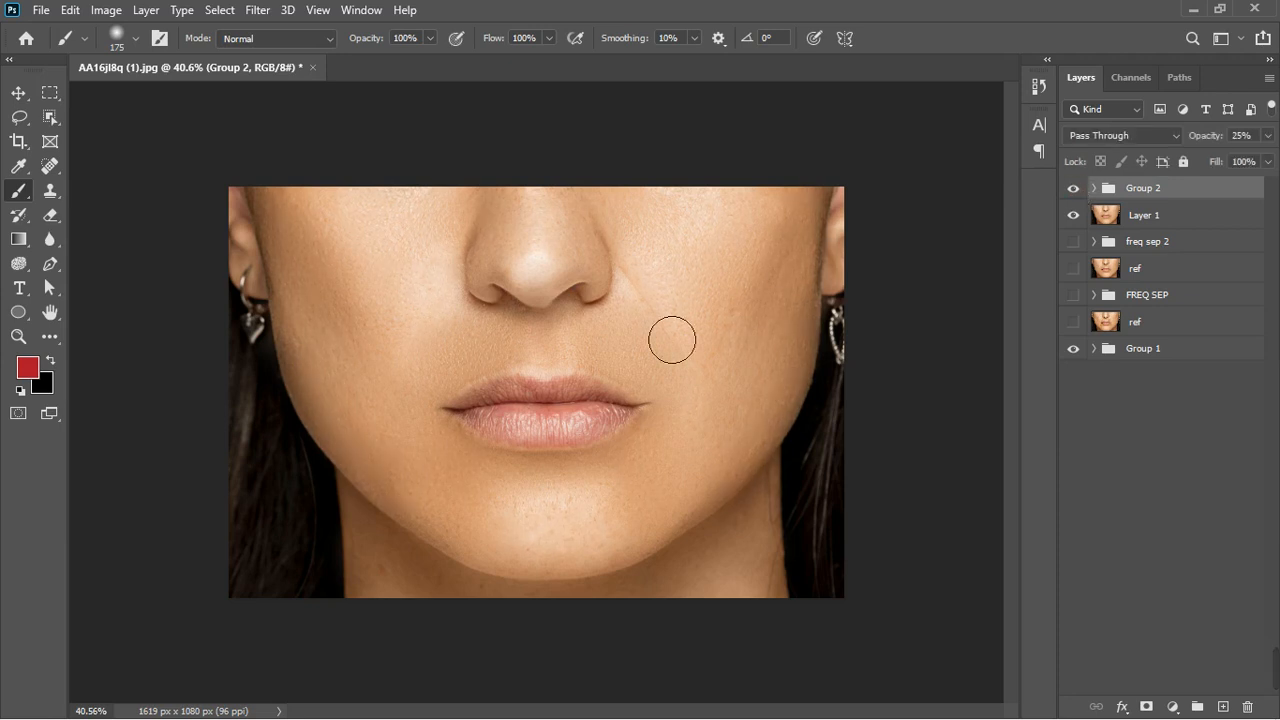
Step: Stamp all visible layers into a new layer on top and open it in the Camera Raw Filter
scroll(660, 328, "down", 1)
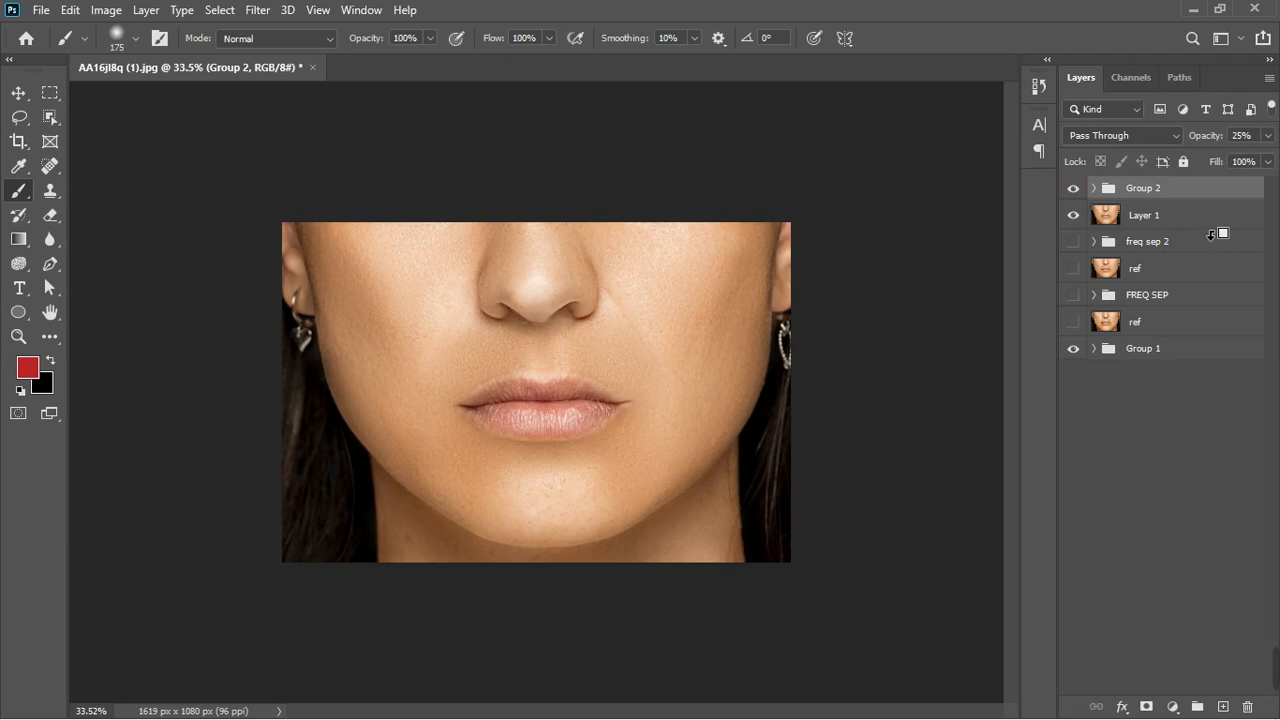
key("ctrl+shift+alt+e")
left_click(260, 12)
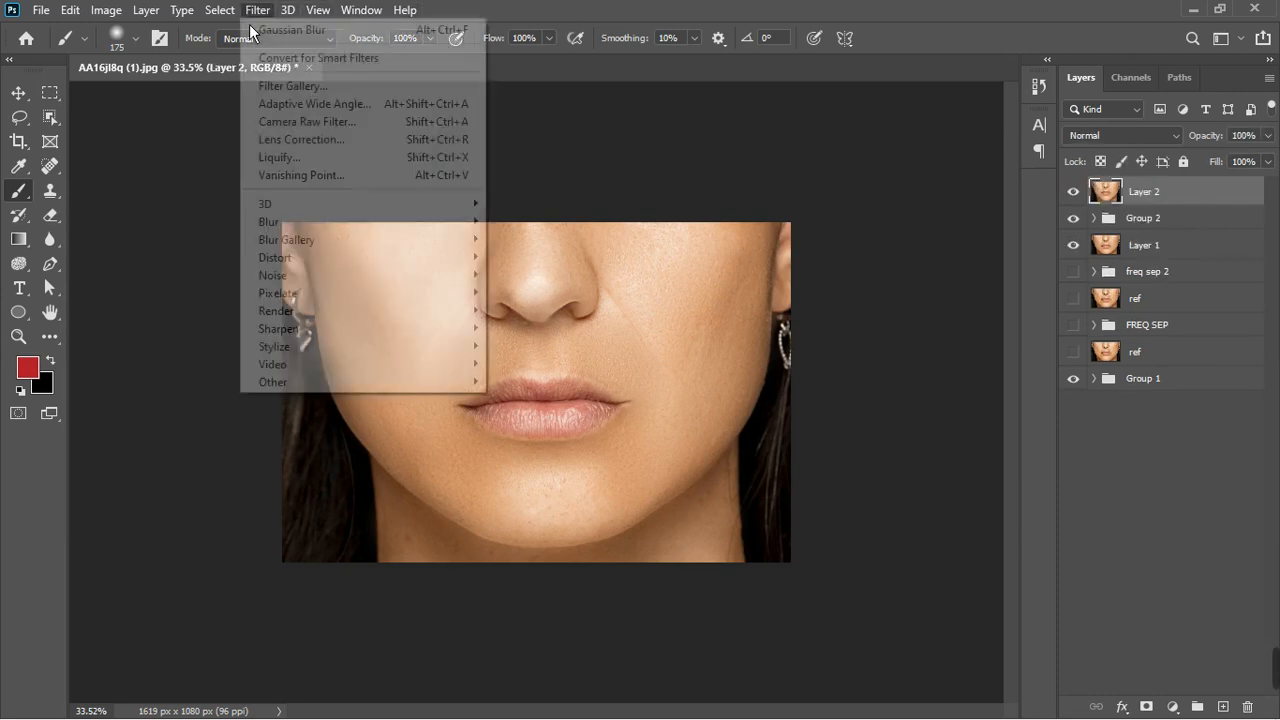
left_click(337, 124)
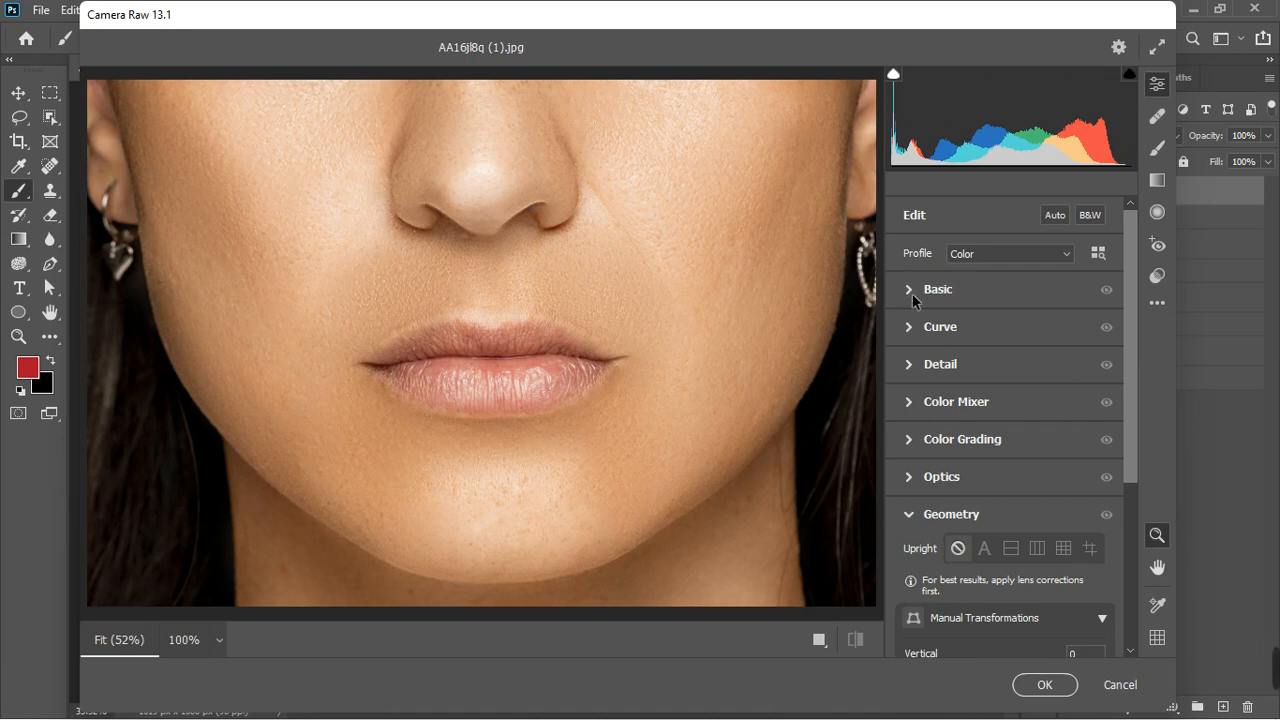
Step: Adjust the Basic settings to Highlights +22, Shadows -23, Whites +7, Blacks -15 and Texture +7, and raise Vibrance slightly
left_click(912, 293)
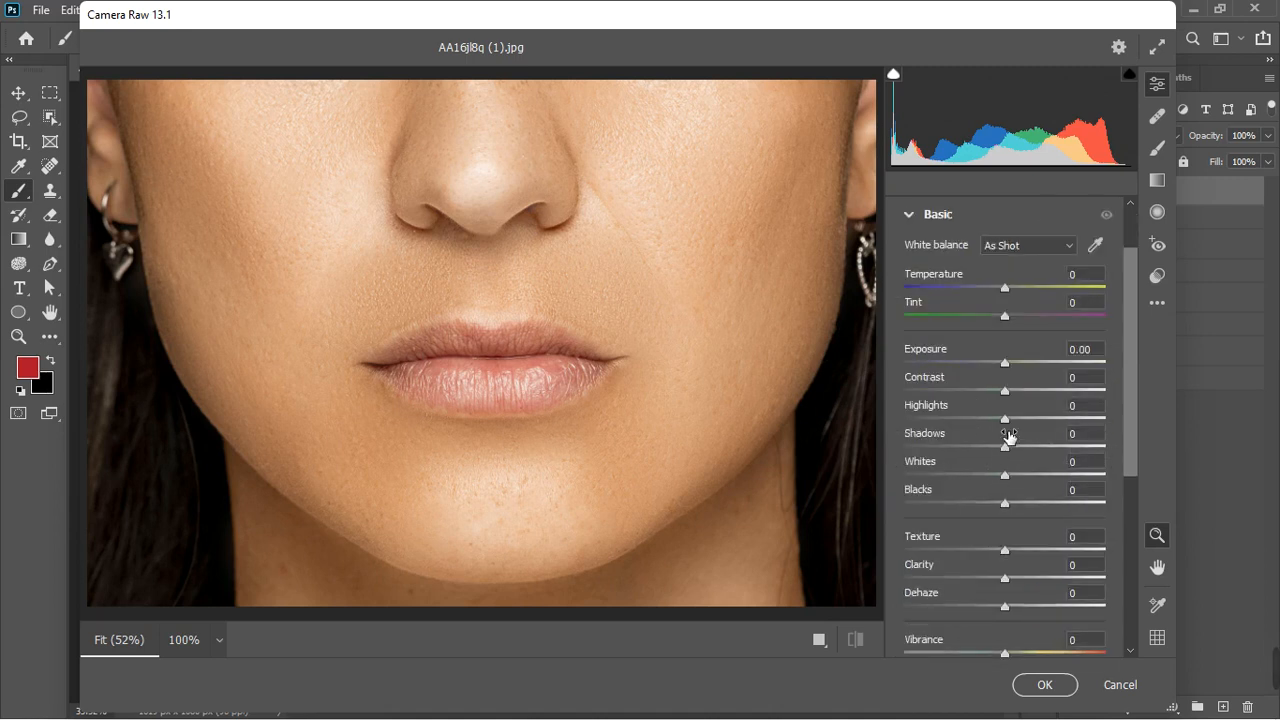
left_click_drag(1010, 424, 992, 509)
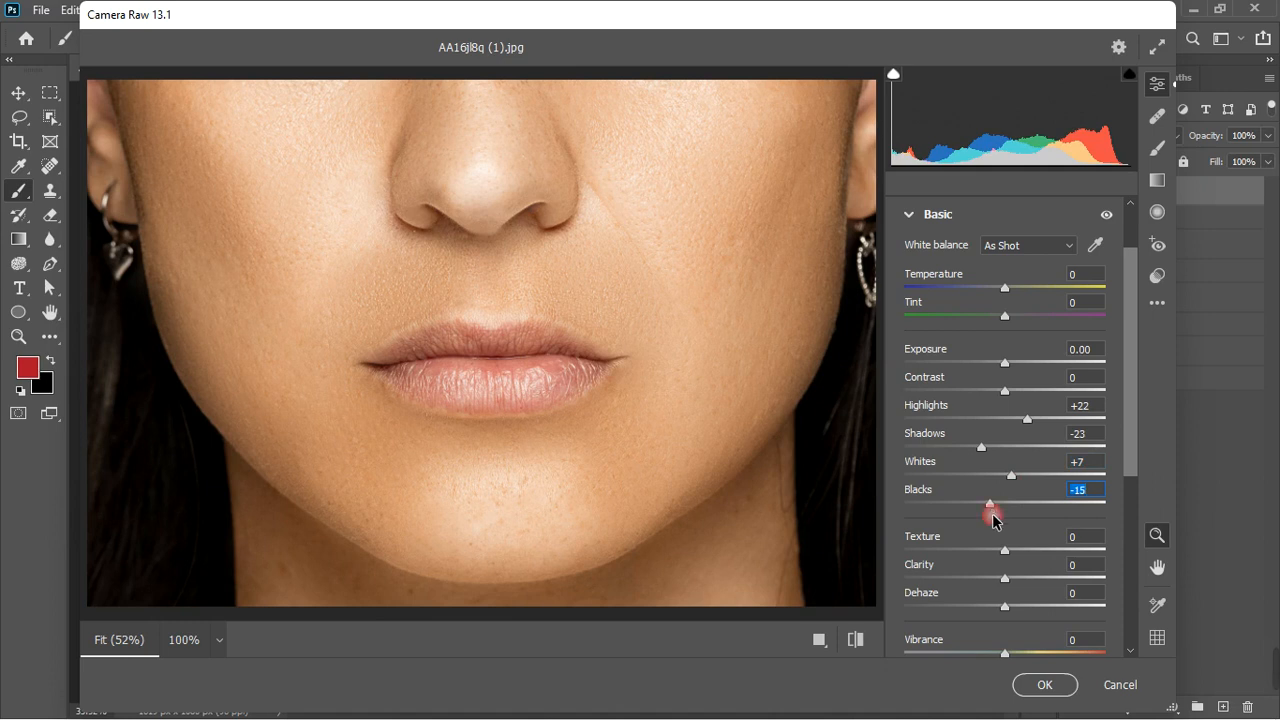
left_click_drag(1017, 551, 1029, 548)
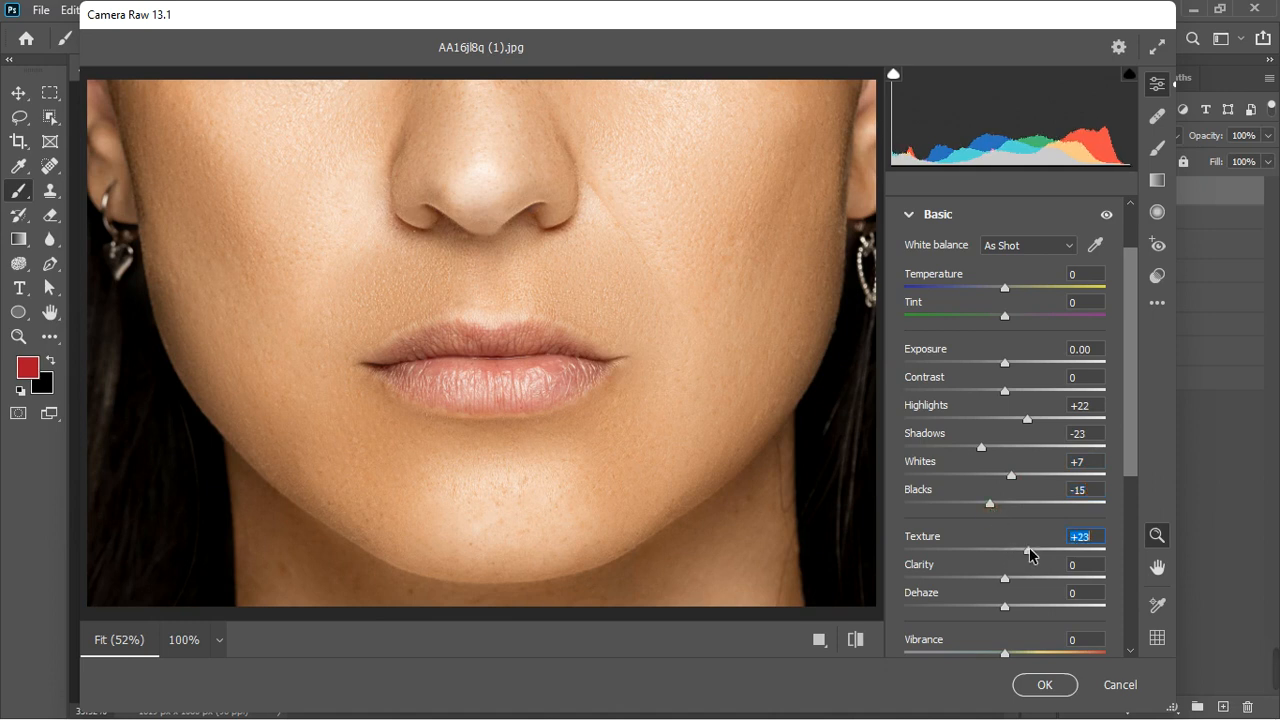
left_click_drag(1027, 547, 1014, 554)
scroll(963, 550, "down", 1)
scroll(963, 550, "down", 2)
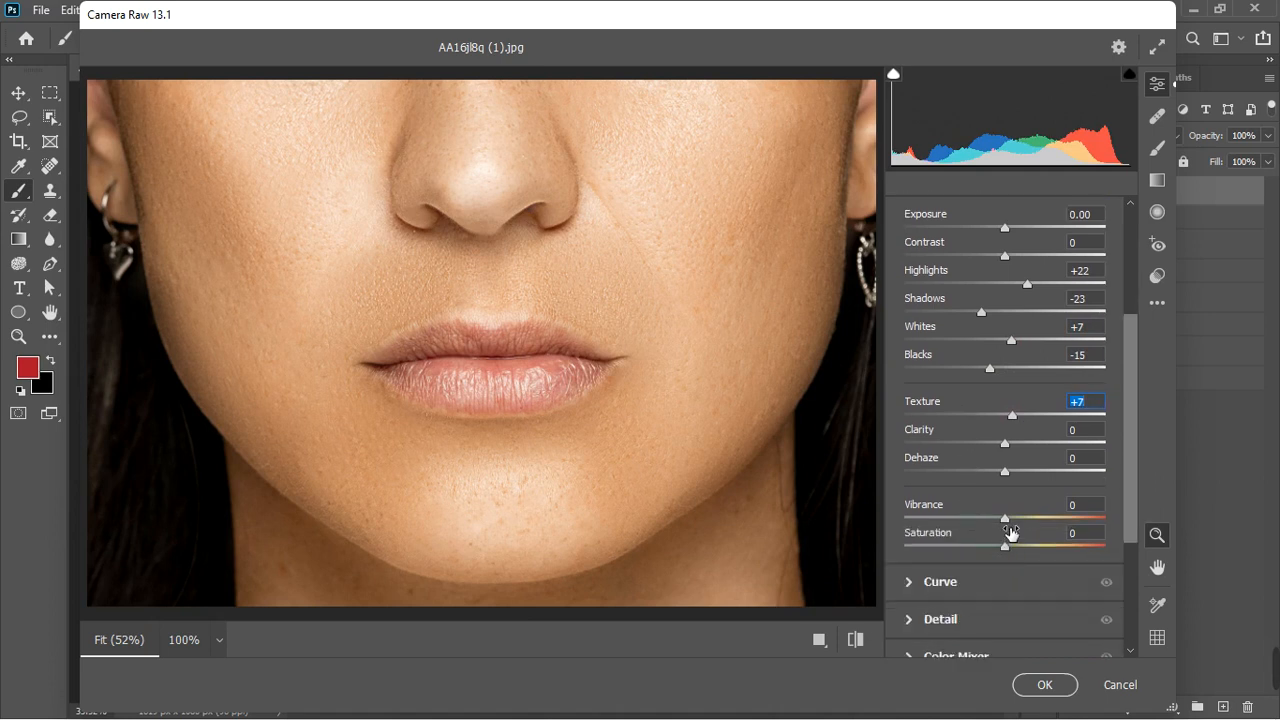
left_click_drag(1006, 519, 1011, 516)
Step: Shape the Camera Raw point curve with a highlight point at input 188, output 191 and a shadow point at input 97, output 85
scroll(1011, 520, "down", 2)
scroll(1011, 540, "down", 1)
left_click(908, 448)
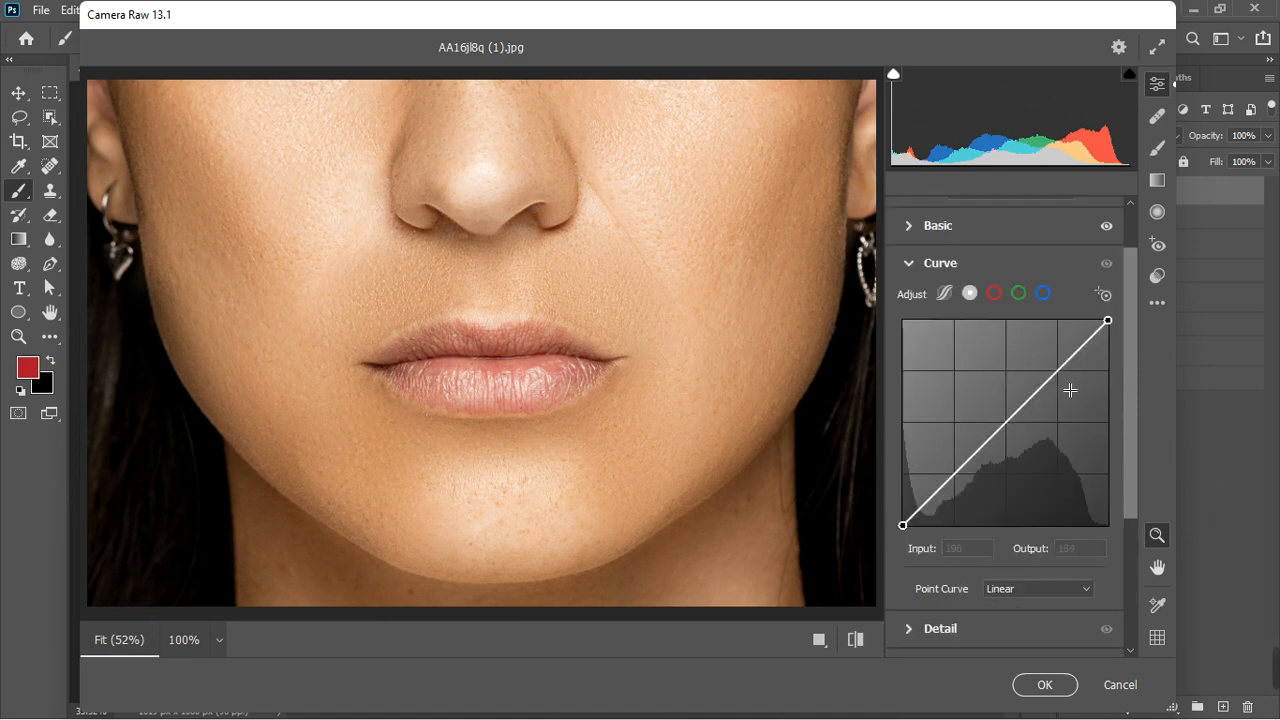
left_click(1054, 374)
left_click_drag(1054, 374, 1054, 372)
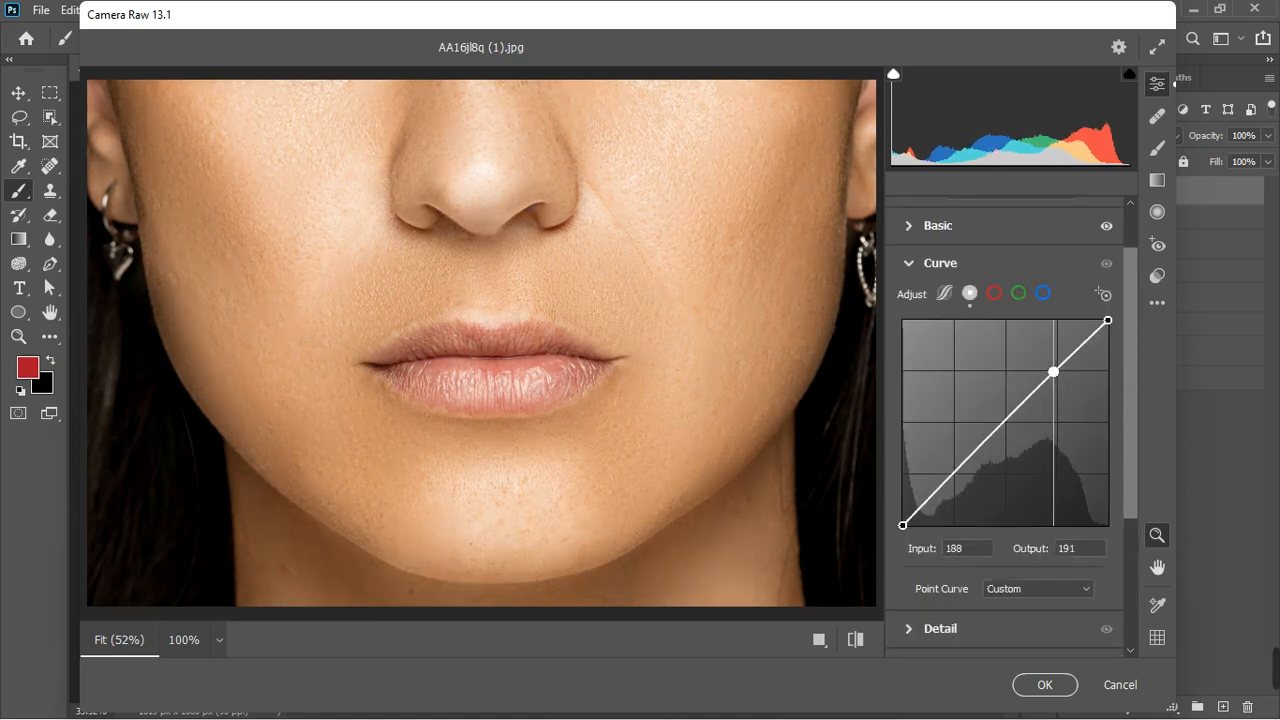
left_click(971, 455)
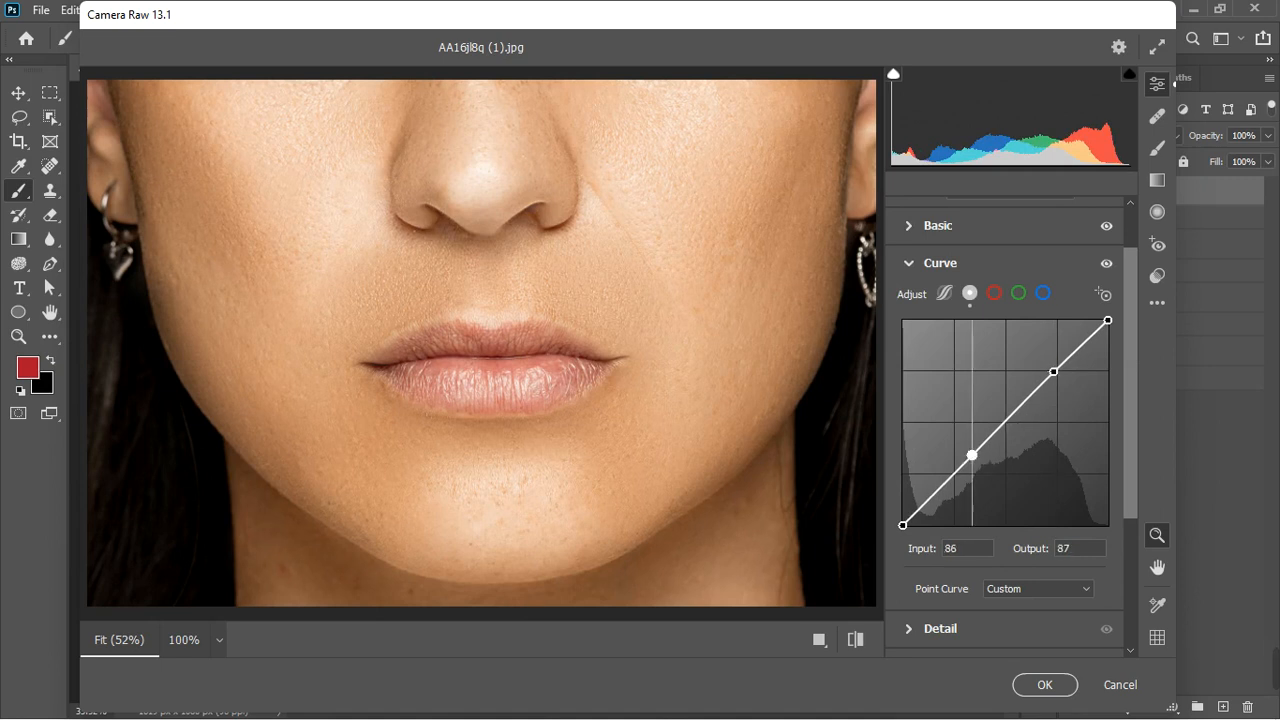
mouse_move(971, 455)
left_mouse_down()
mouse_move(965, 470)
mouse_move(981, 457)
left_mouse_up()
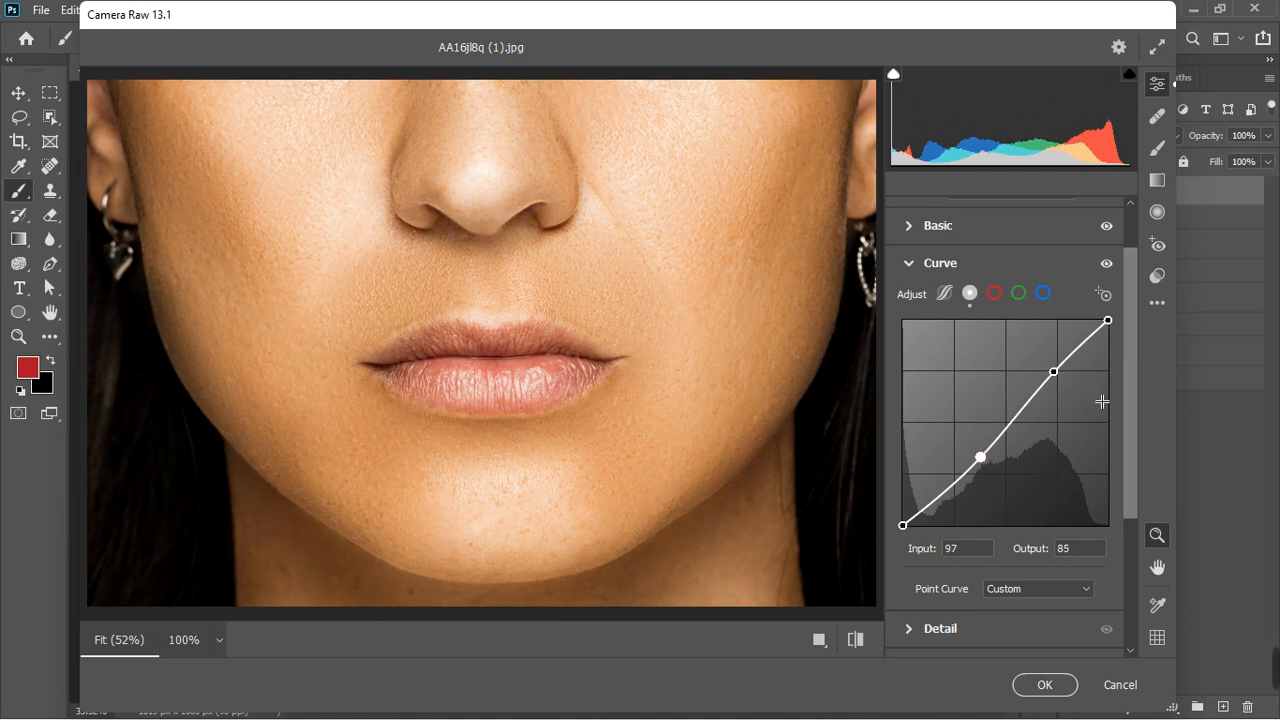
Step: Soften the curve by moving its shadow point to input 78, output 77, and compare the face with the curve off and on
left_click(1108, 265)
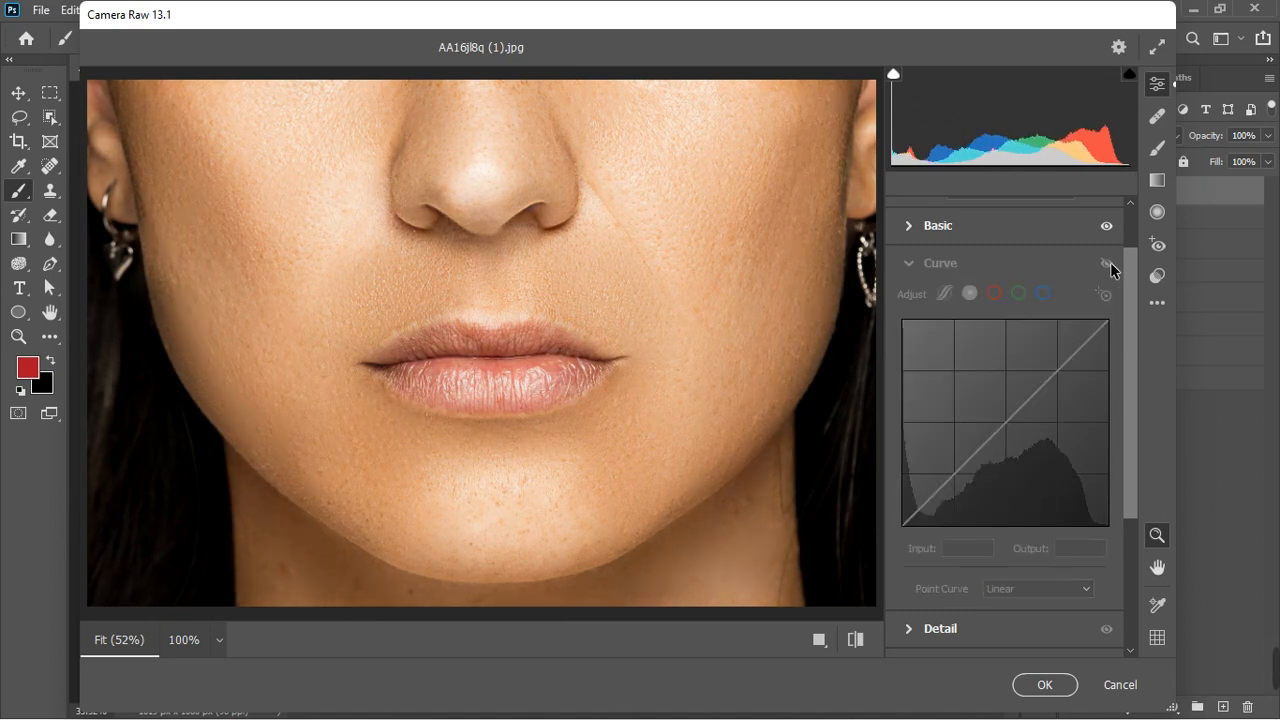
left_click(1108, 264)
left_click_drag(981, 457, 965, 464)
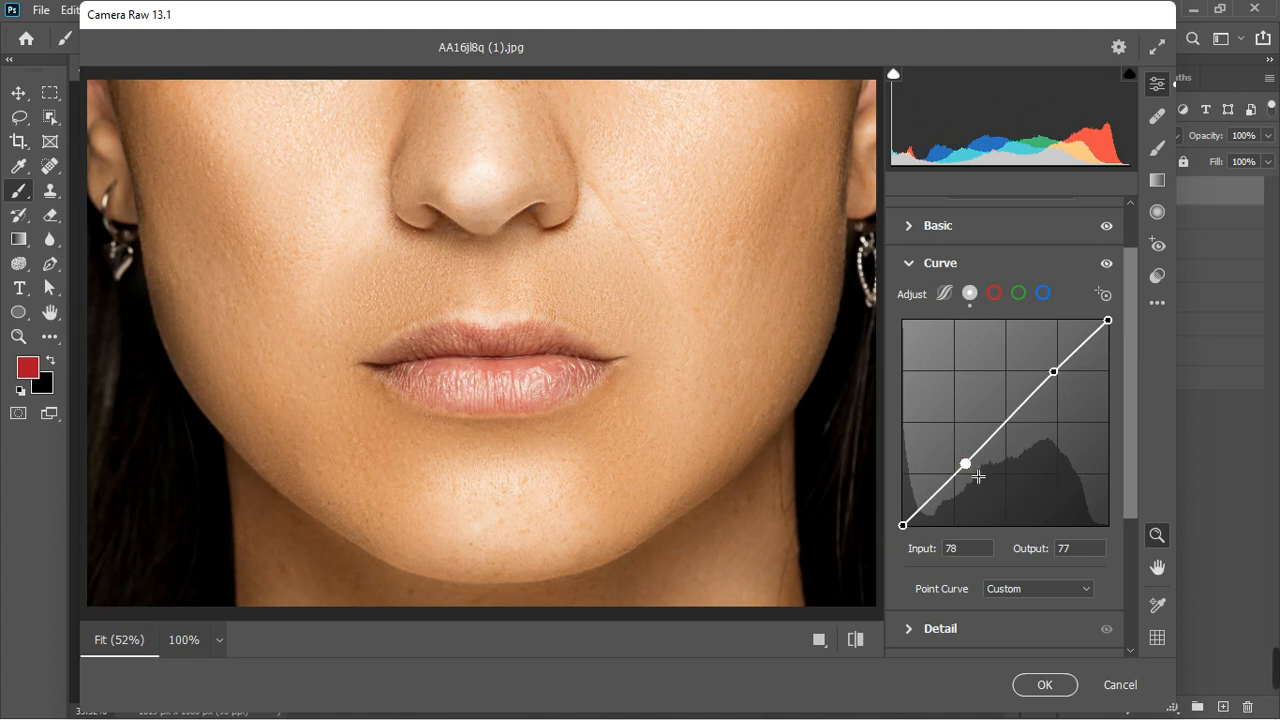
left_click(1108, 264)
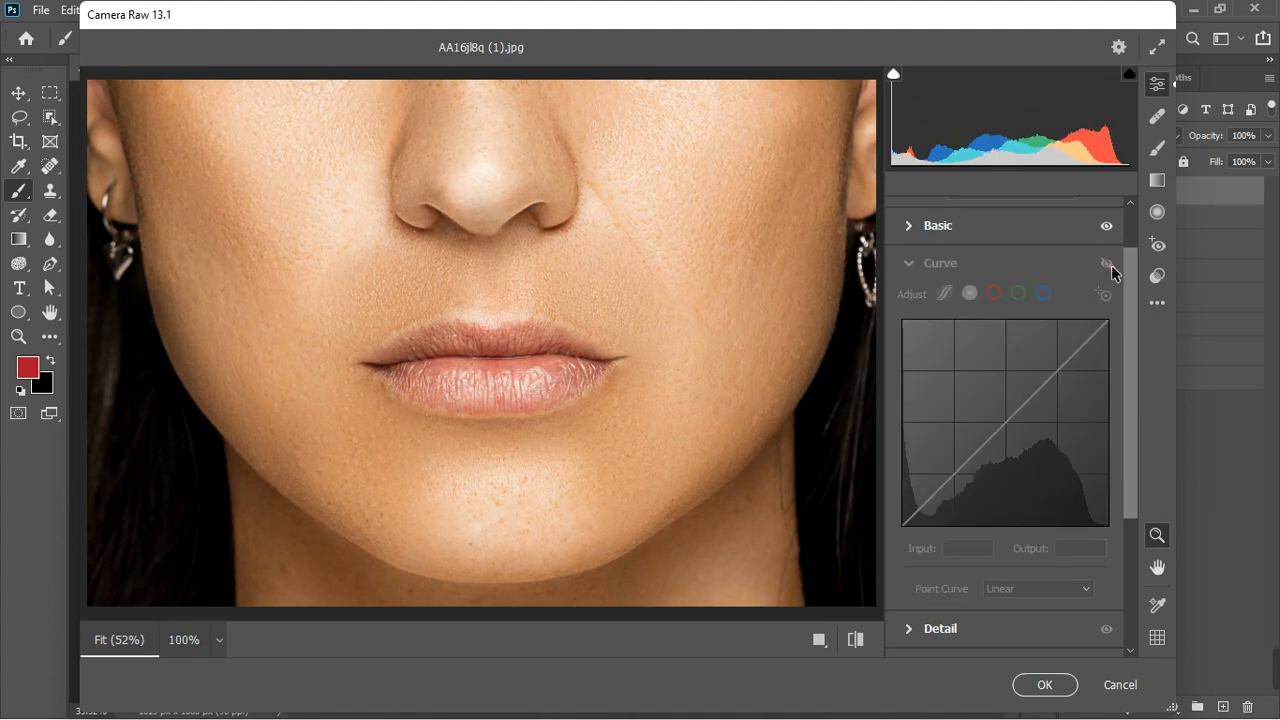
left_click(1108, 265)
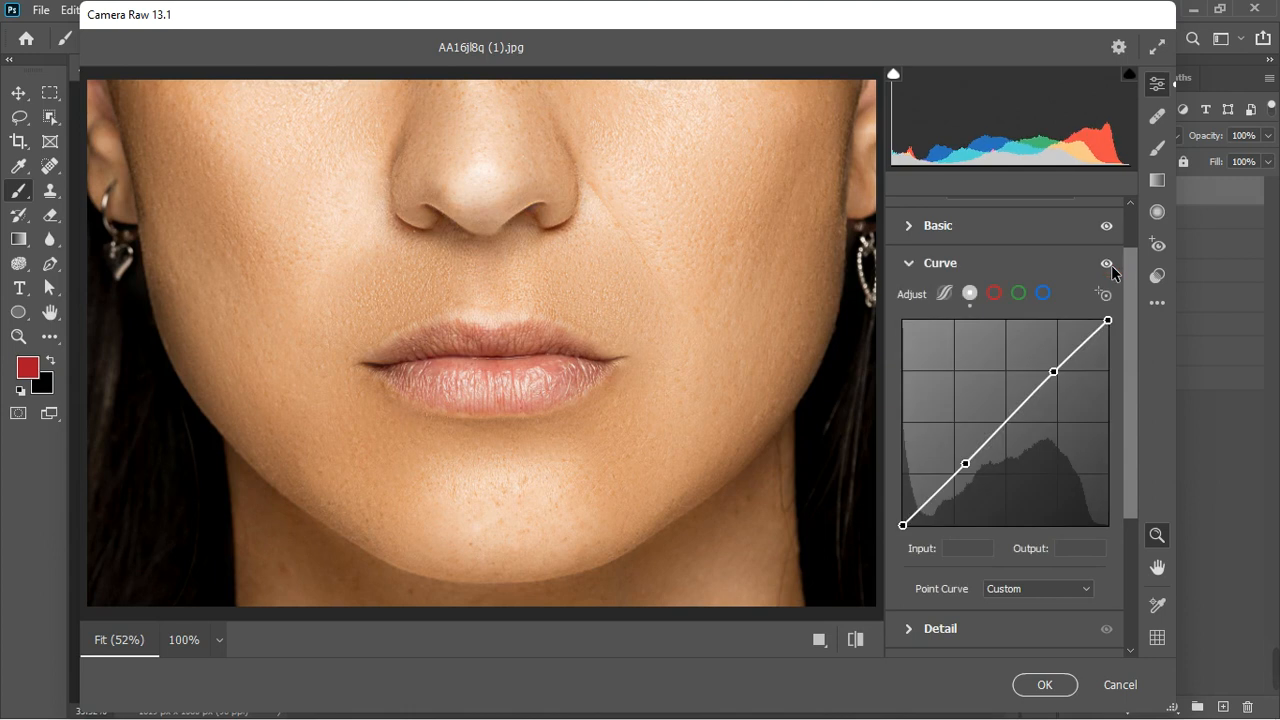
left_click(907, 265)
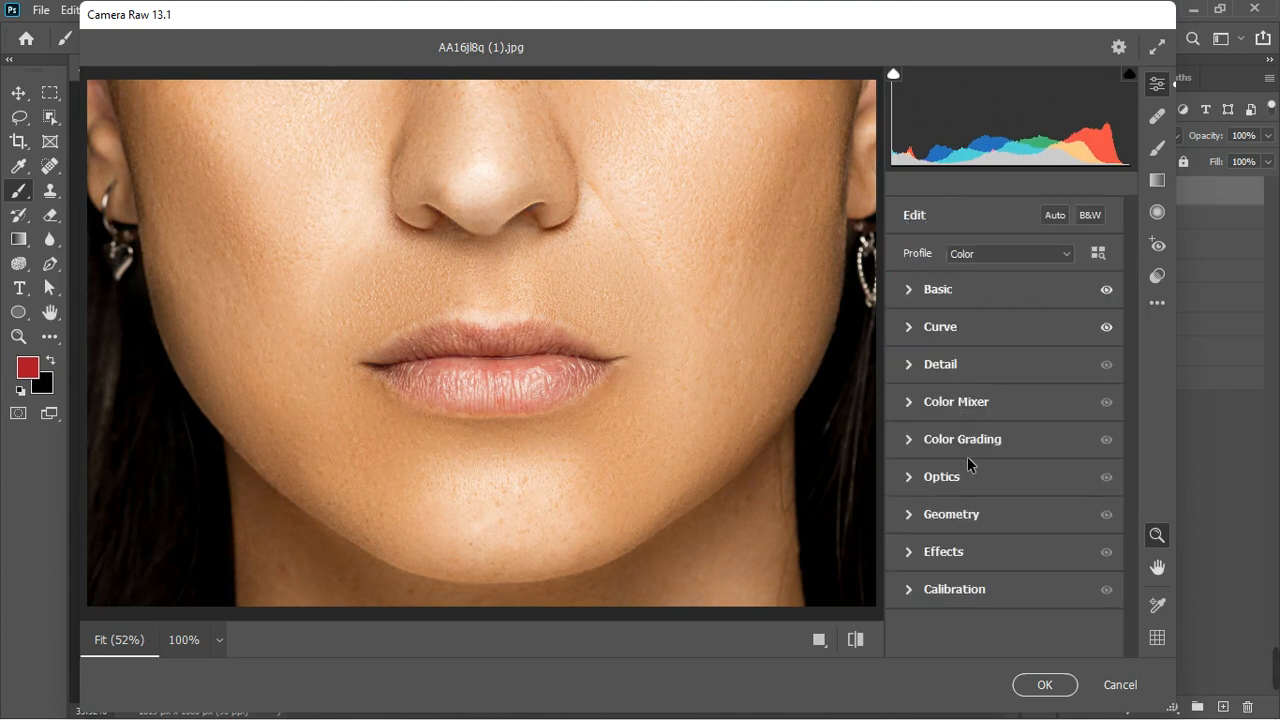
Step: Set the Color Mixer hues to Reds -24, Oranges +5 and Yellows -21
left_click(915, 408)
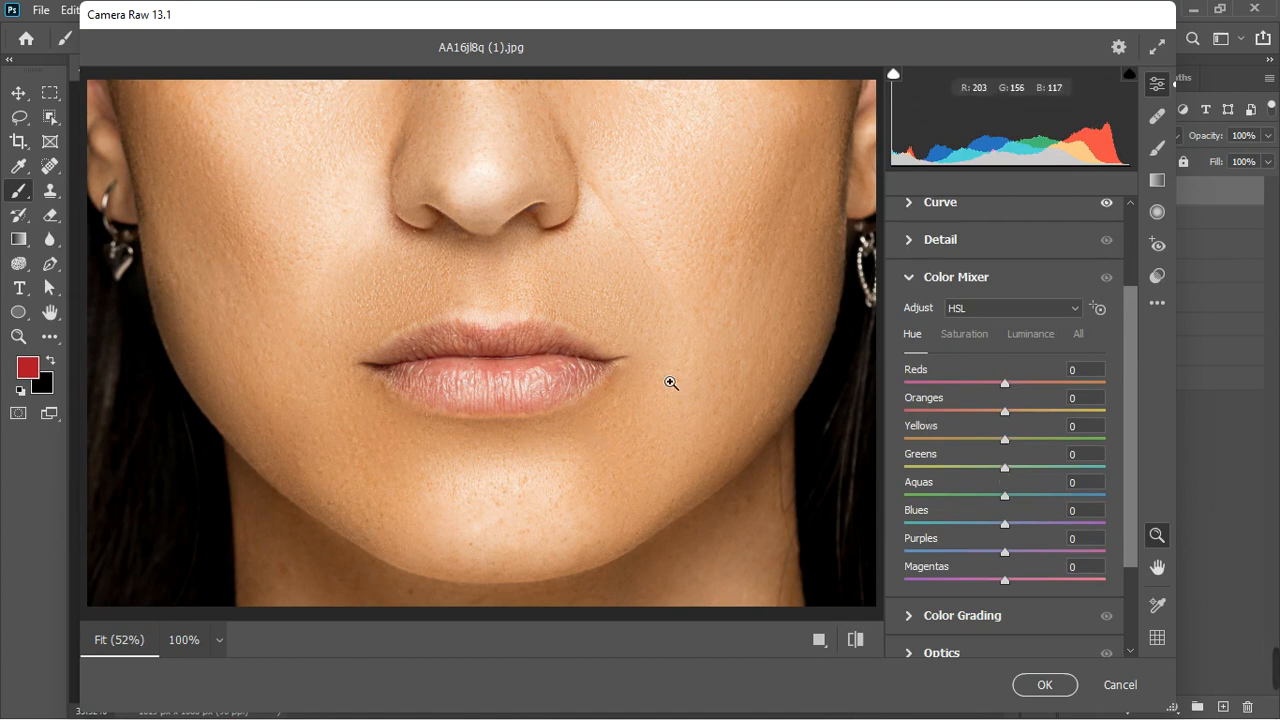
left_click(1005, 386)
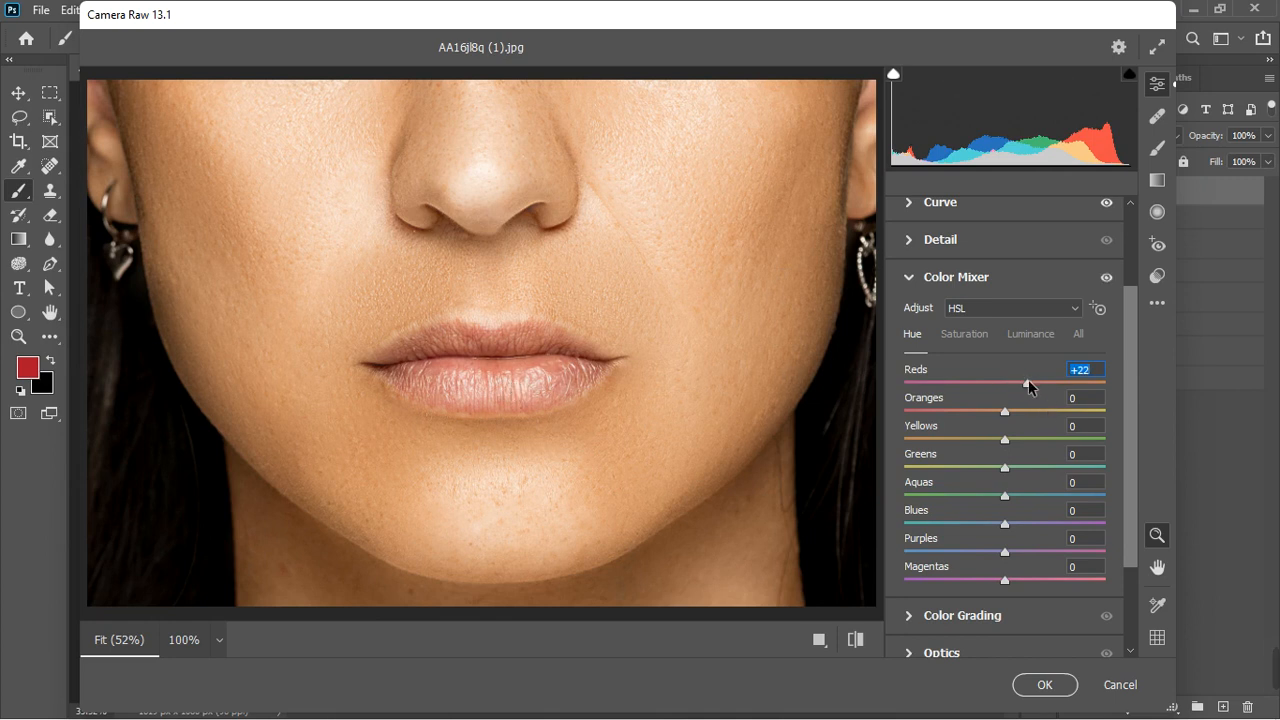
left_click_drag(1027, 385, 984, 397)
mouse_move(1008, 418)
left_mouse_down()
mouse_move(994, 417)
mouse_move(1021, 418)
left_mouse_up()
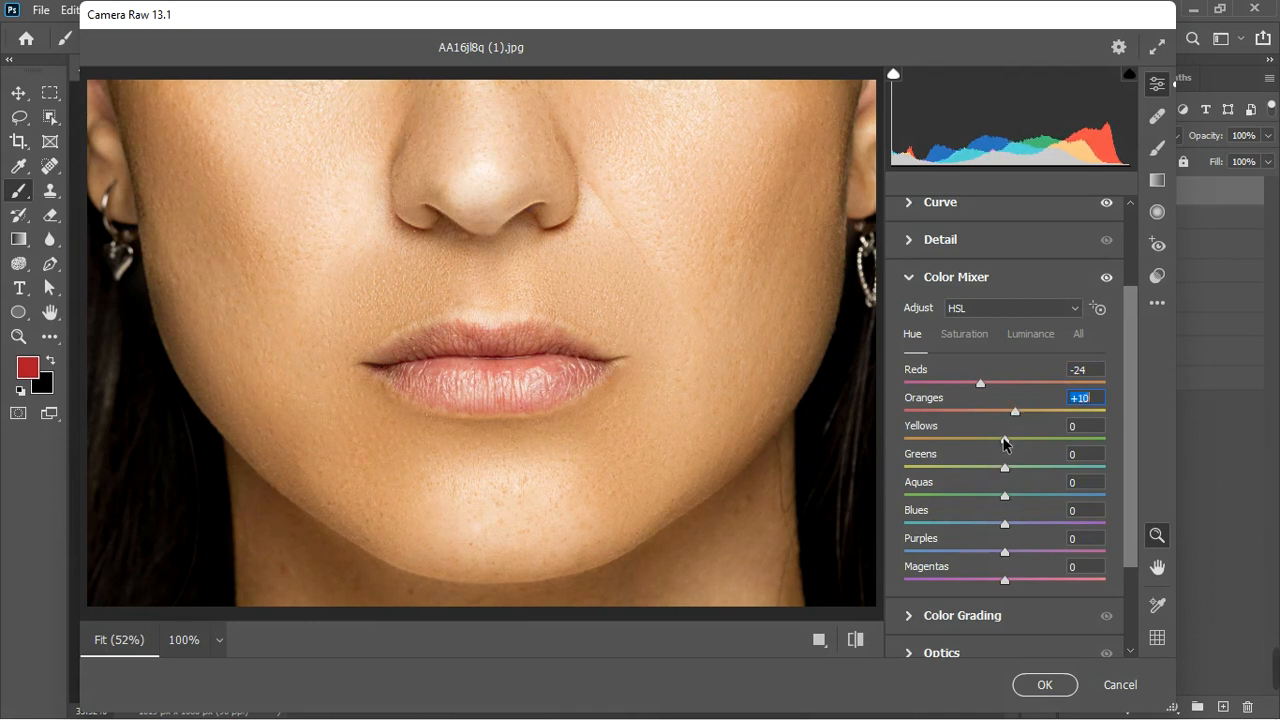
left_click_drag(1006, 444, 983, 446)
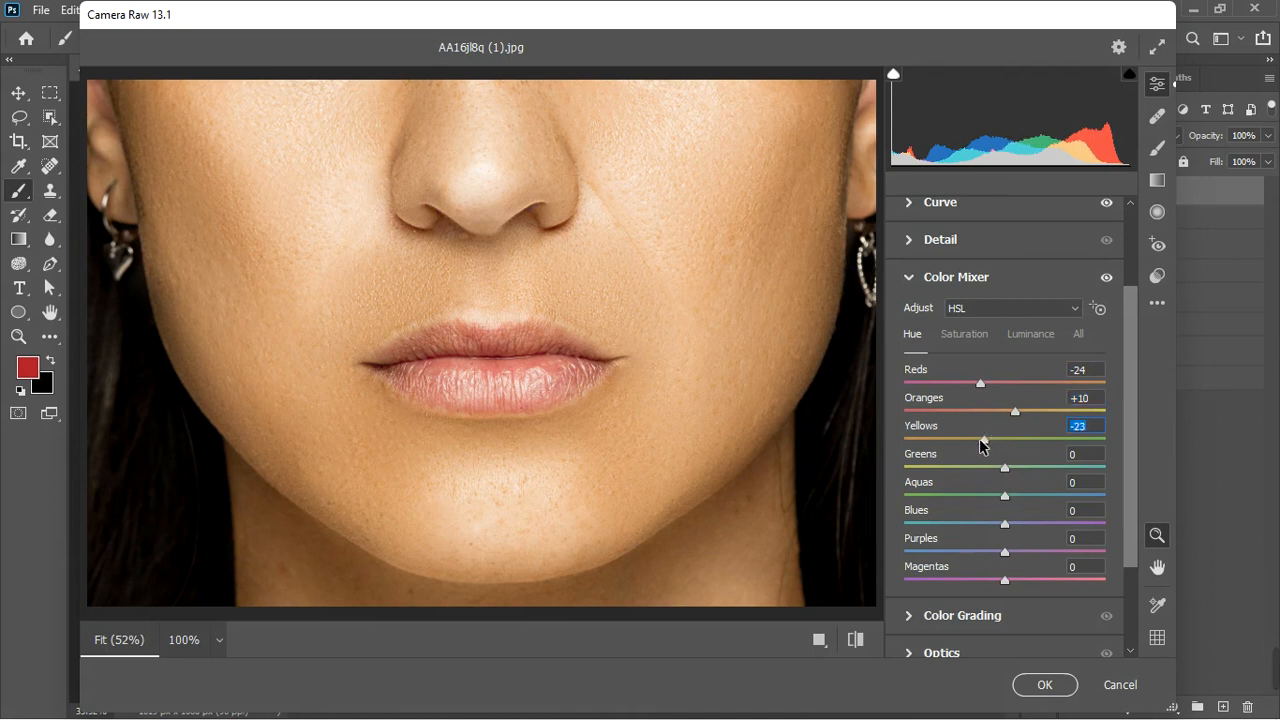
left_click_drag(982, 446, 1012, 418)
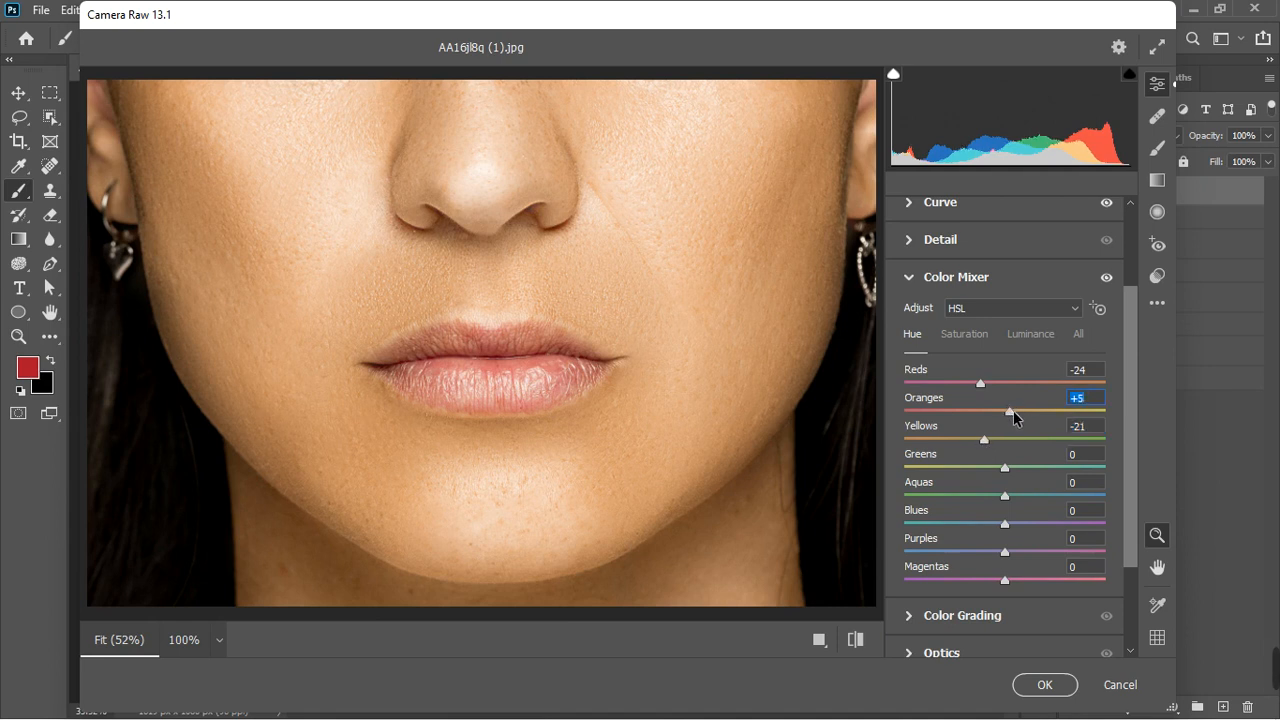
Step: Set the Color Mixer saturation to Oranges +7, Yellows -9 and Reds +44
left_click(966, 336)
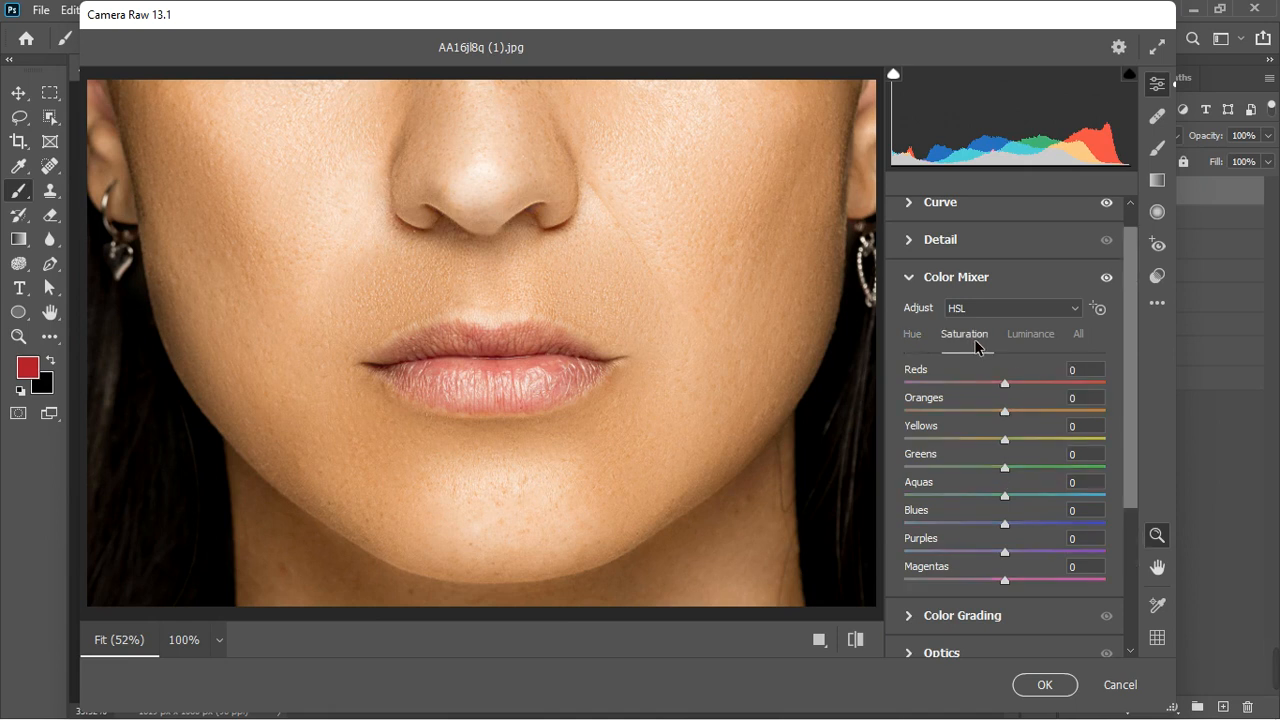
left_click(1006, 413)
left_click_drag(1006, 411, 1012, 411)
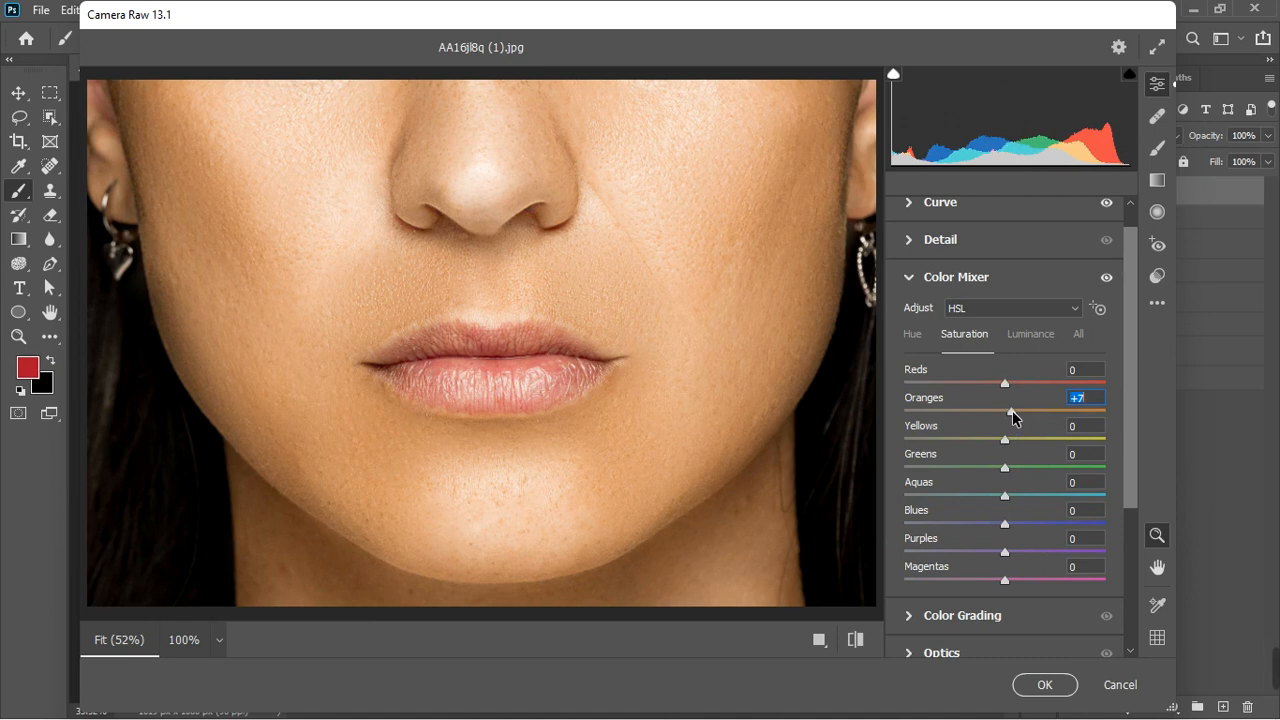
mouse_move(1005, 441)
left_mouse_down()
mouse_move(923, 453)
mouse_move(1023, 446)
mouse_move(996, 450)
left_mouse_up()
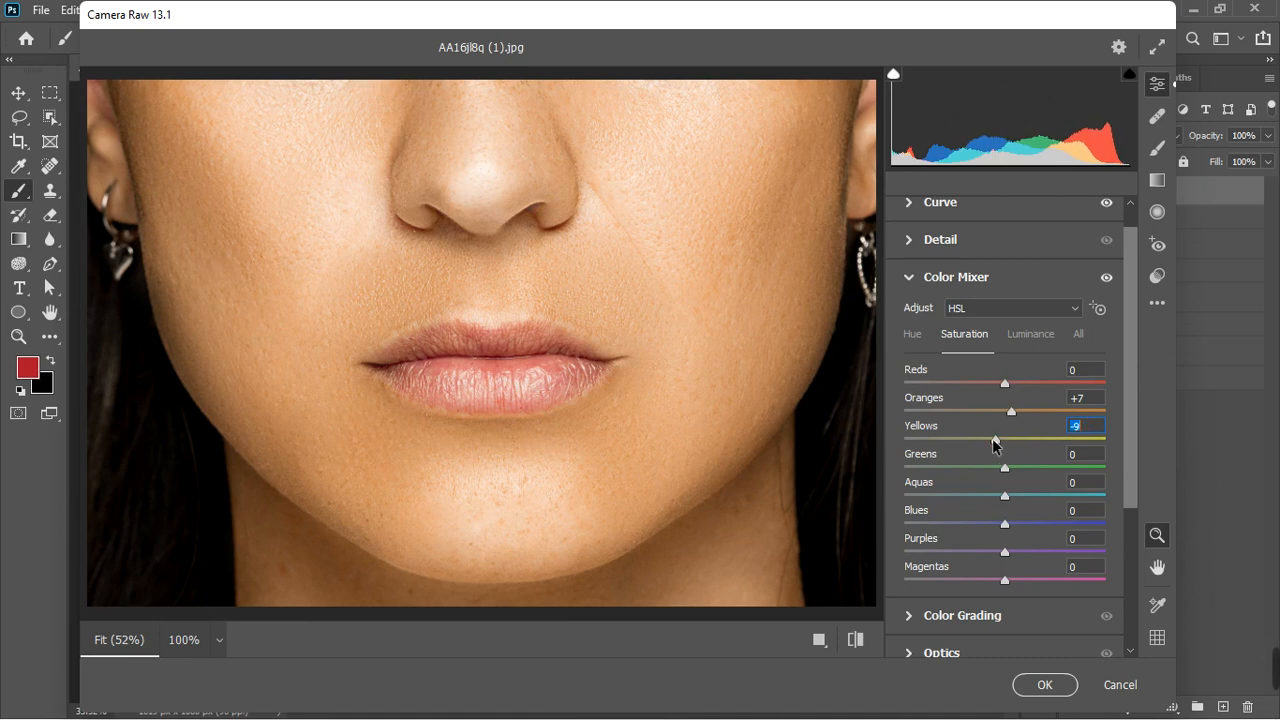
left_click_drag(1008, 384, 1049, 383)
scroll(1003, 535, "down", 3)
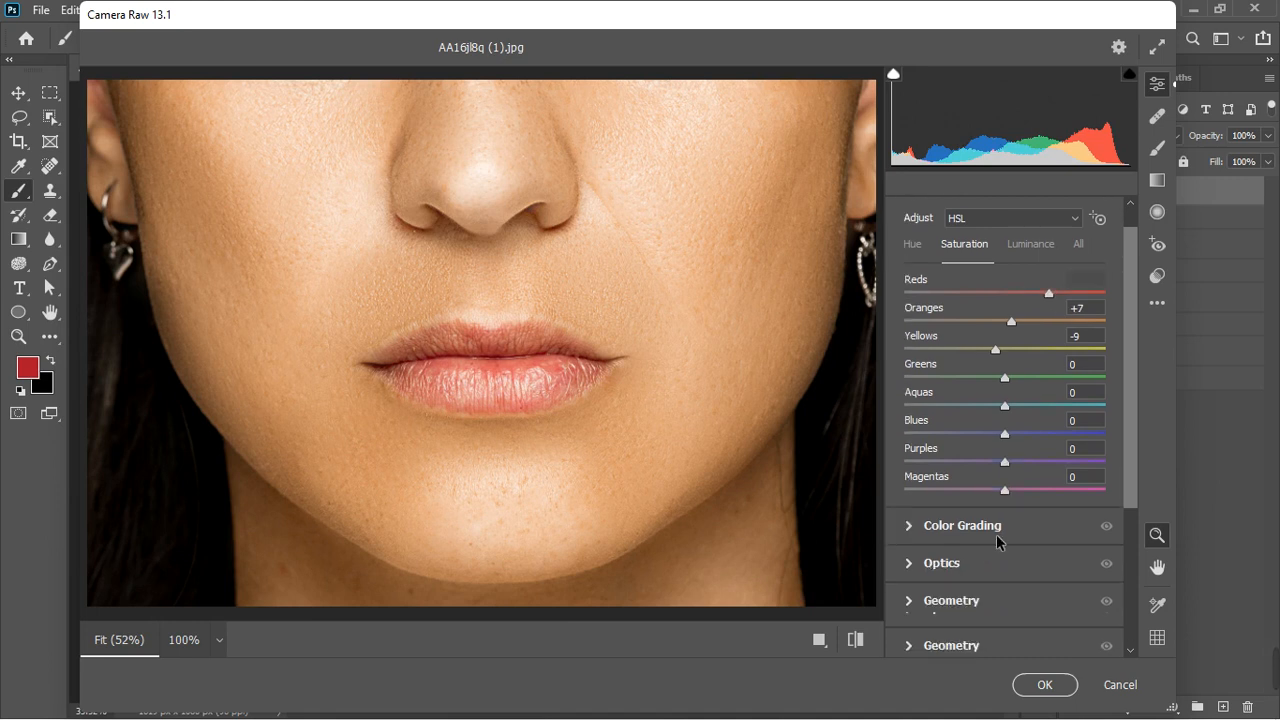
scroll(997, 541, "down", 1)
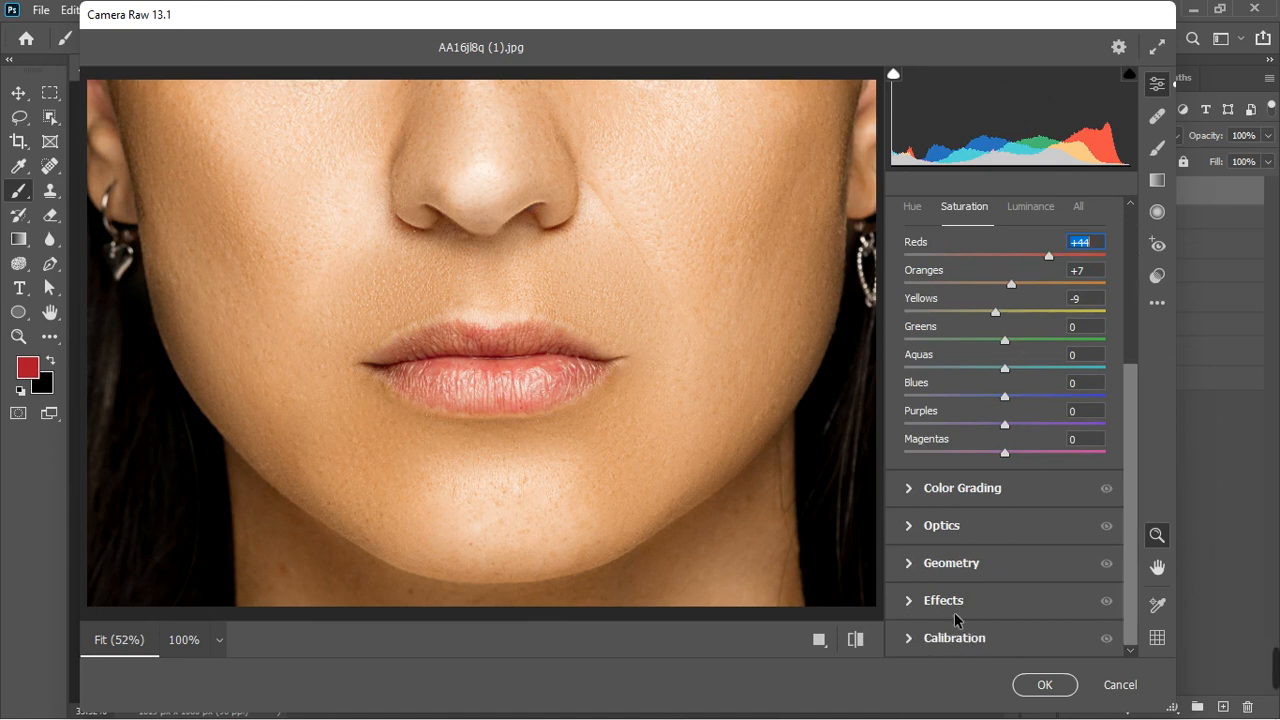
Step: In the Camera Raw Calibration settings, set the primary hues to Red +13, Blue -10 and Green +21
left_click(918, 643)
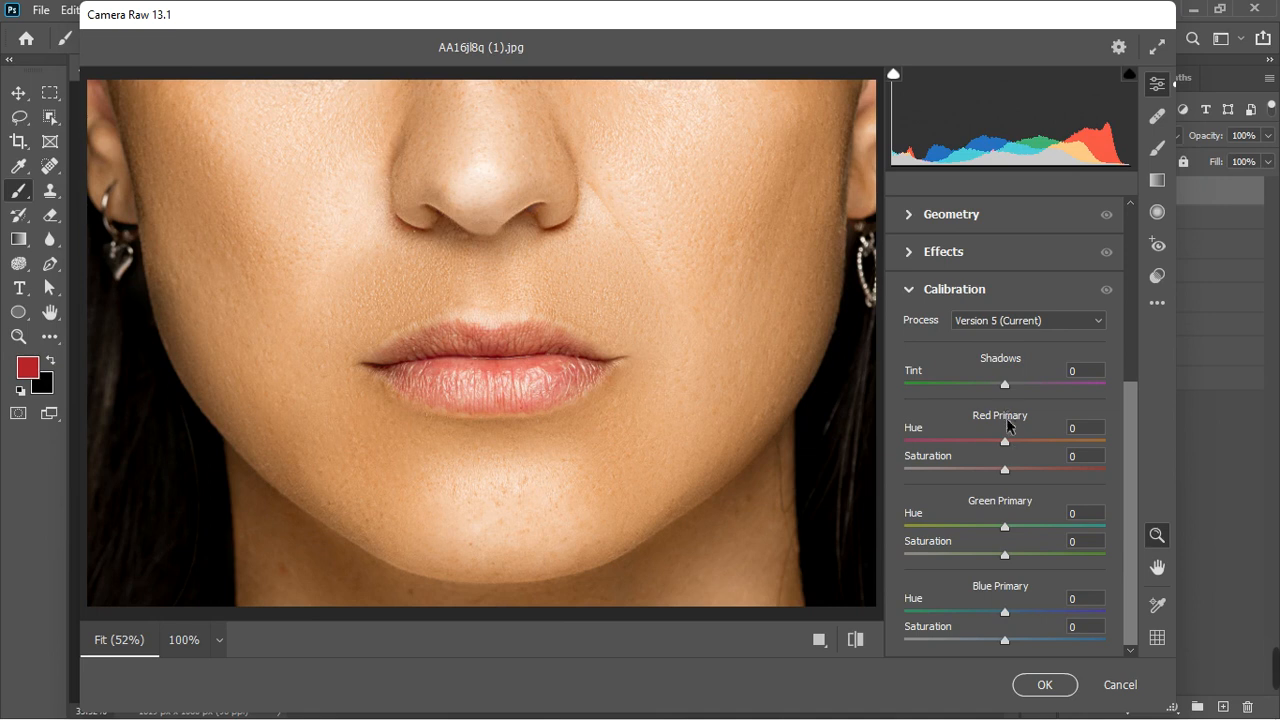
left_click_drag(1008, 448, 1020, 447)
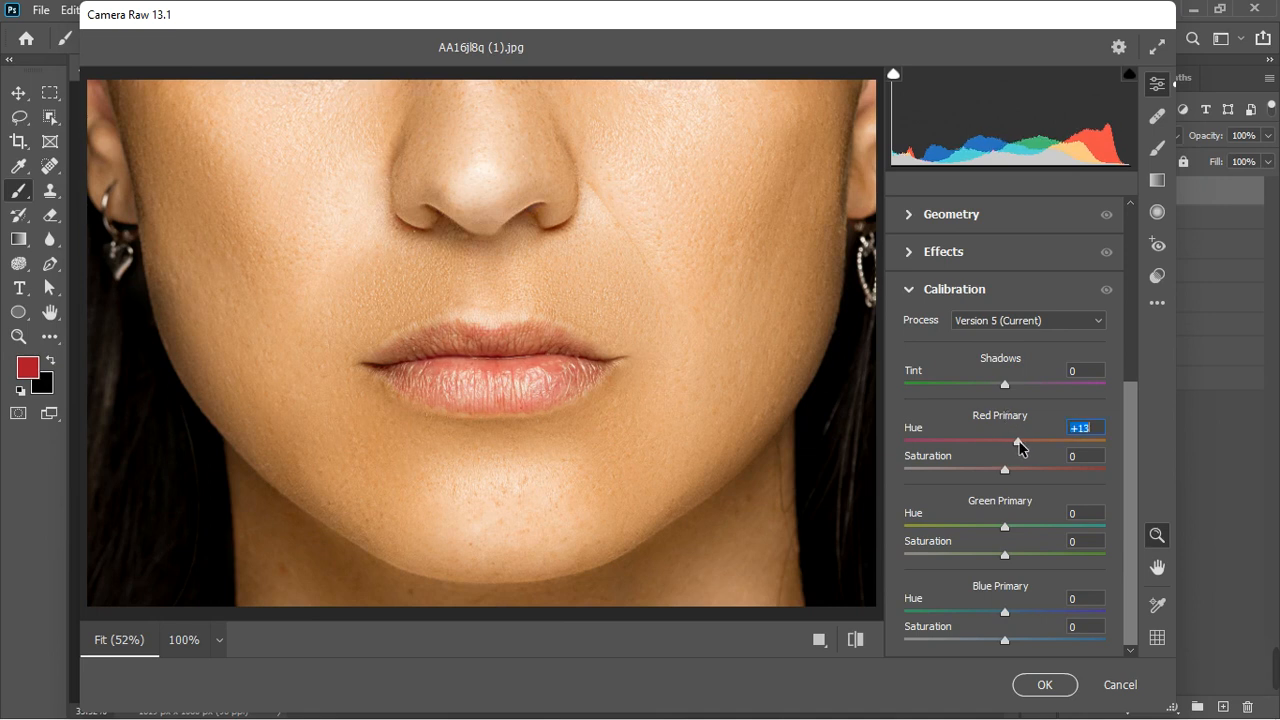
left_click(1003, 613)
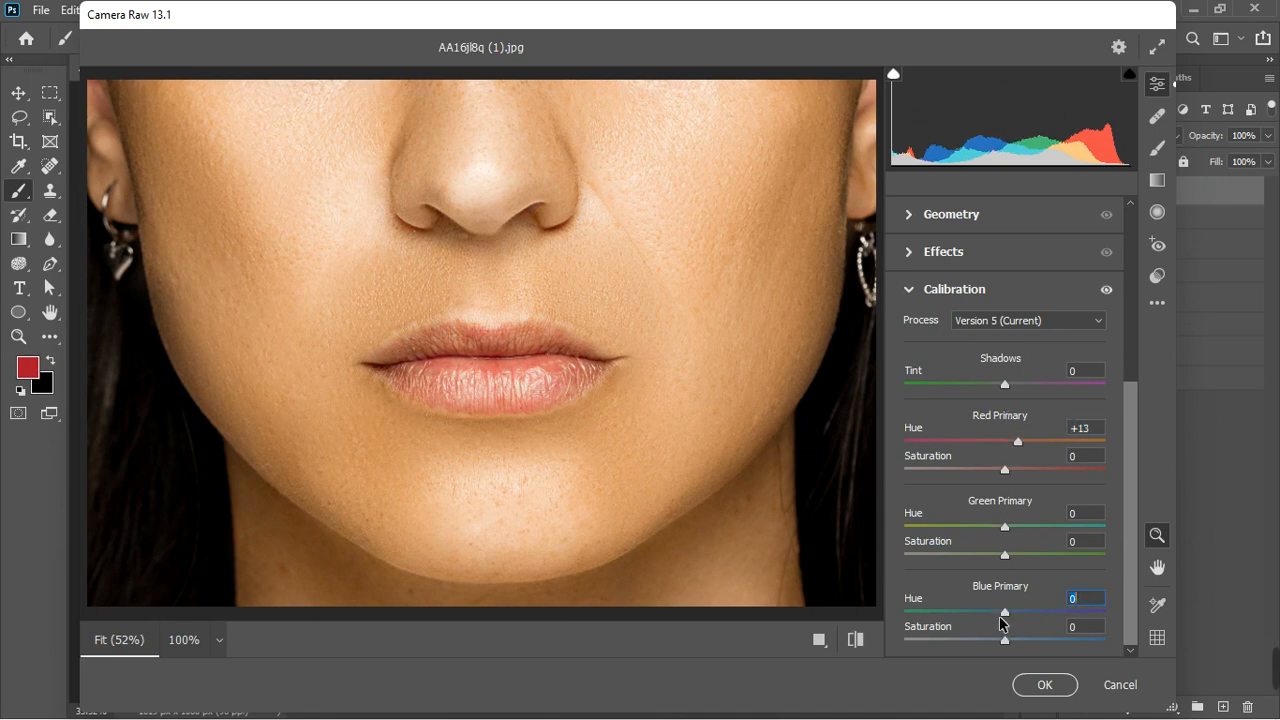
left_click_drag(1000, 620, 996, 625)
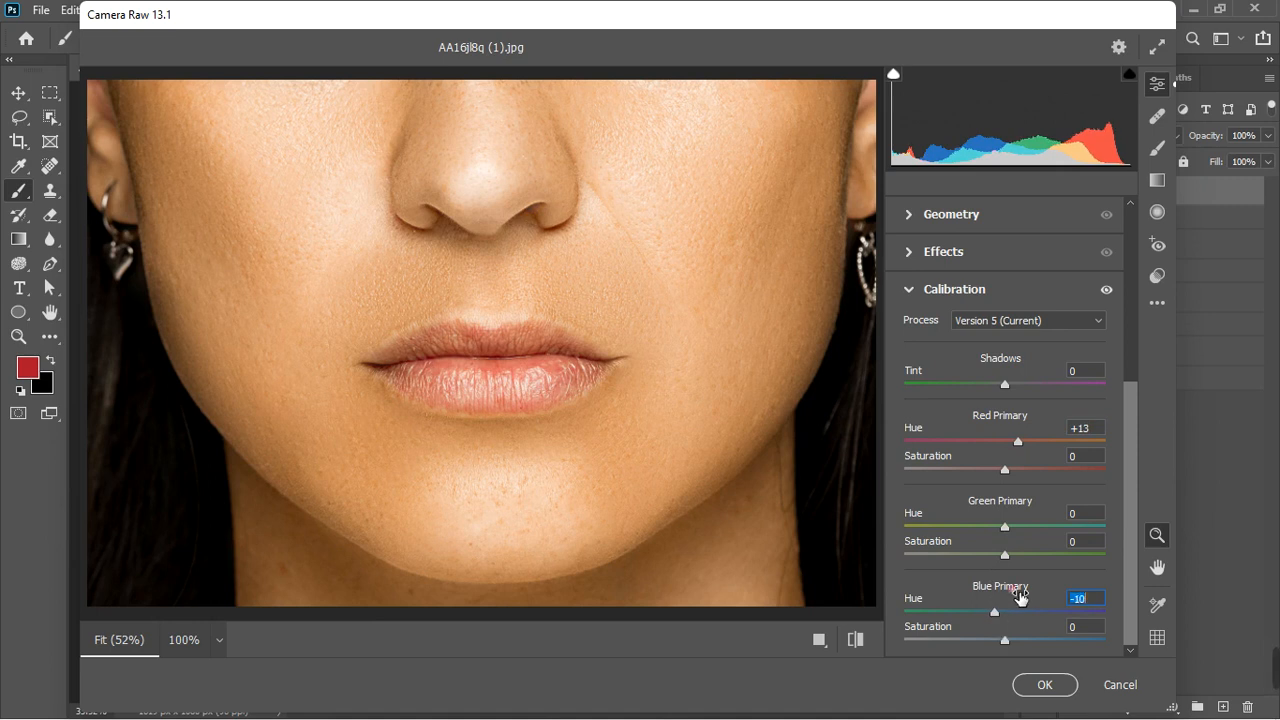
mouse_move(1006, 529)
left_mouse_down()
mouse_move(1036, 538)
mouse_move(1026, 534)
left_mouse_up()
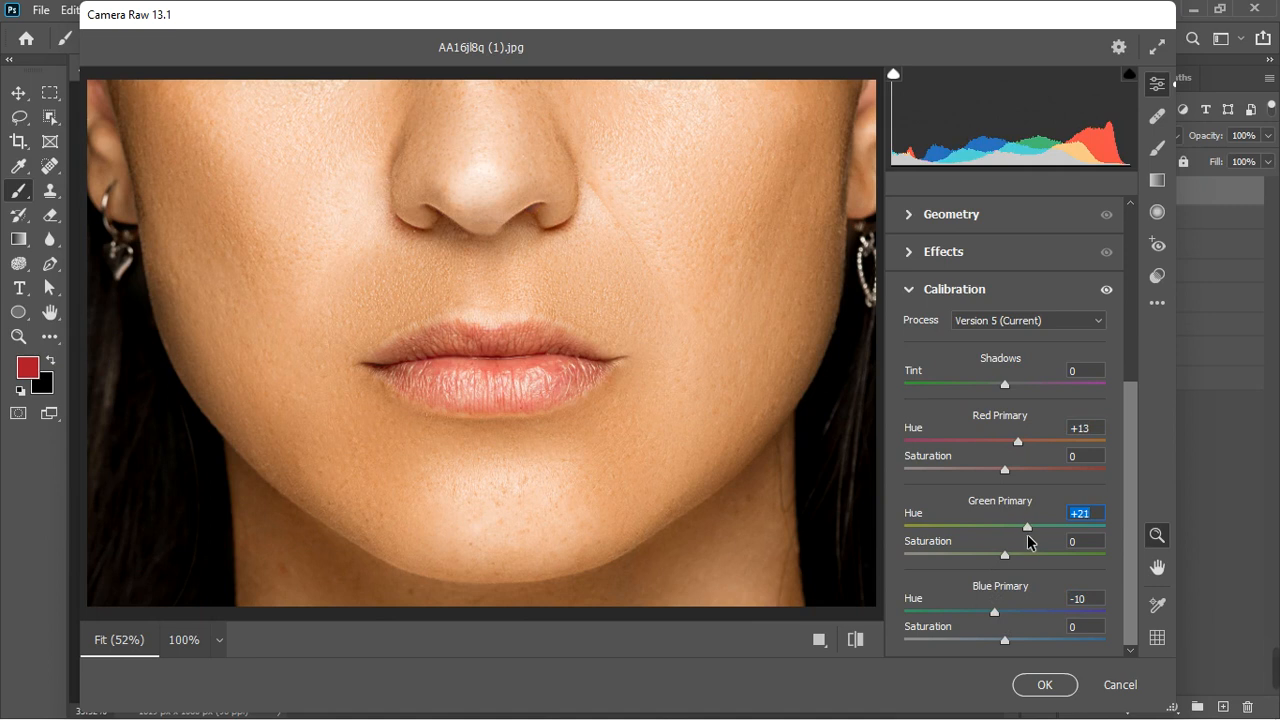
Step: Compare the before and after versions side by side and apply the Camera Raw adjustments to Layer 2
left_click(818, 640)
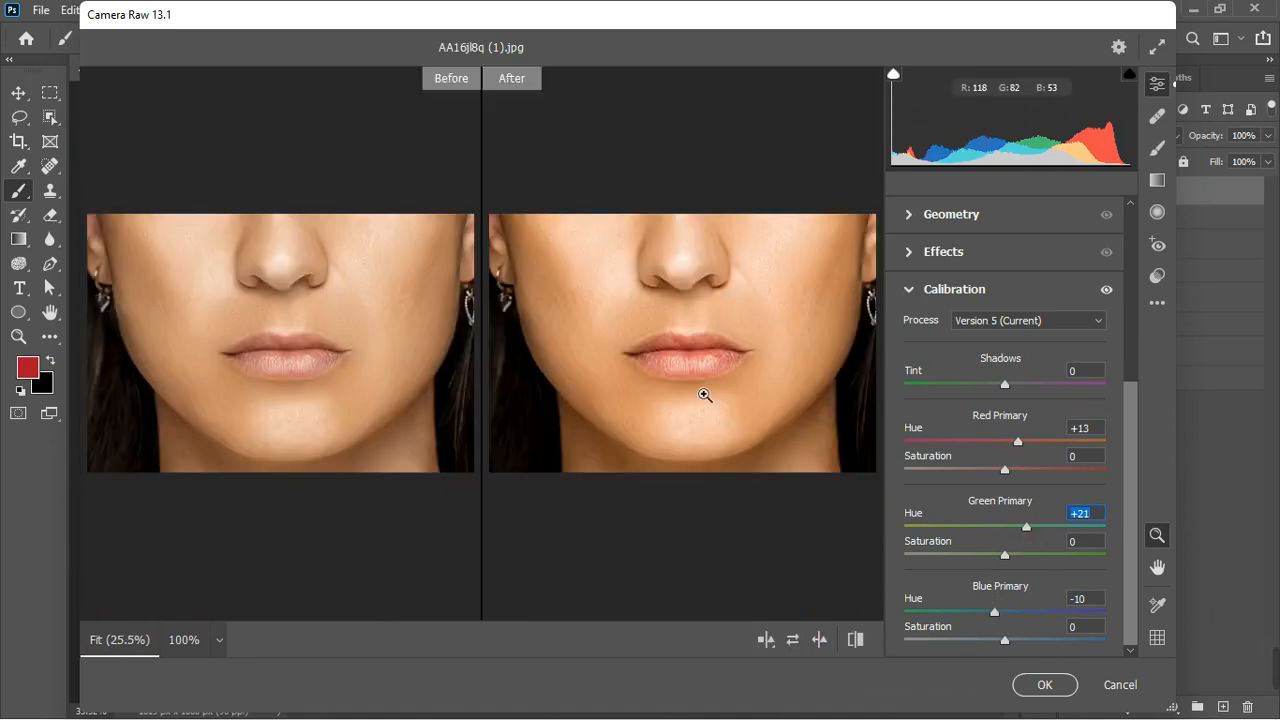
left_click(1040, 688)
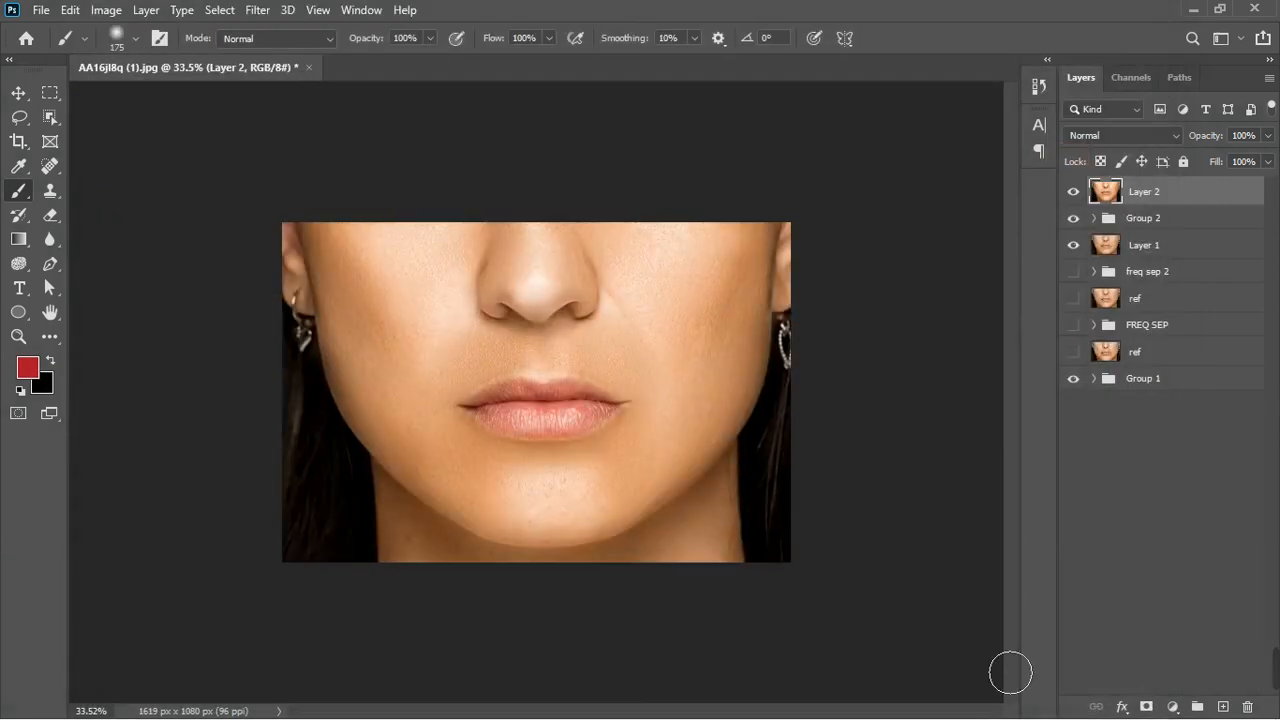
scroll(583, 457, "down", 2)
scroll(580, 454, "up", 3)
Step: Add a Color Balance adjustment layer above Layer 2 and tune its Shadows, setting Cyan-Red to +6 and fine-tuning the other two color axes
left_click(1173, 707)
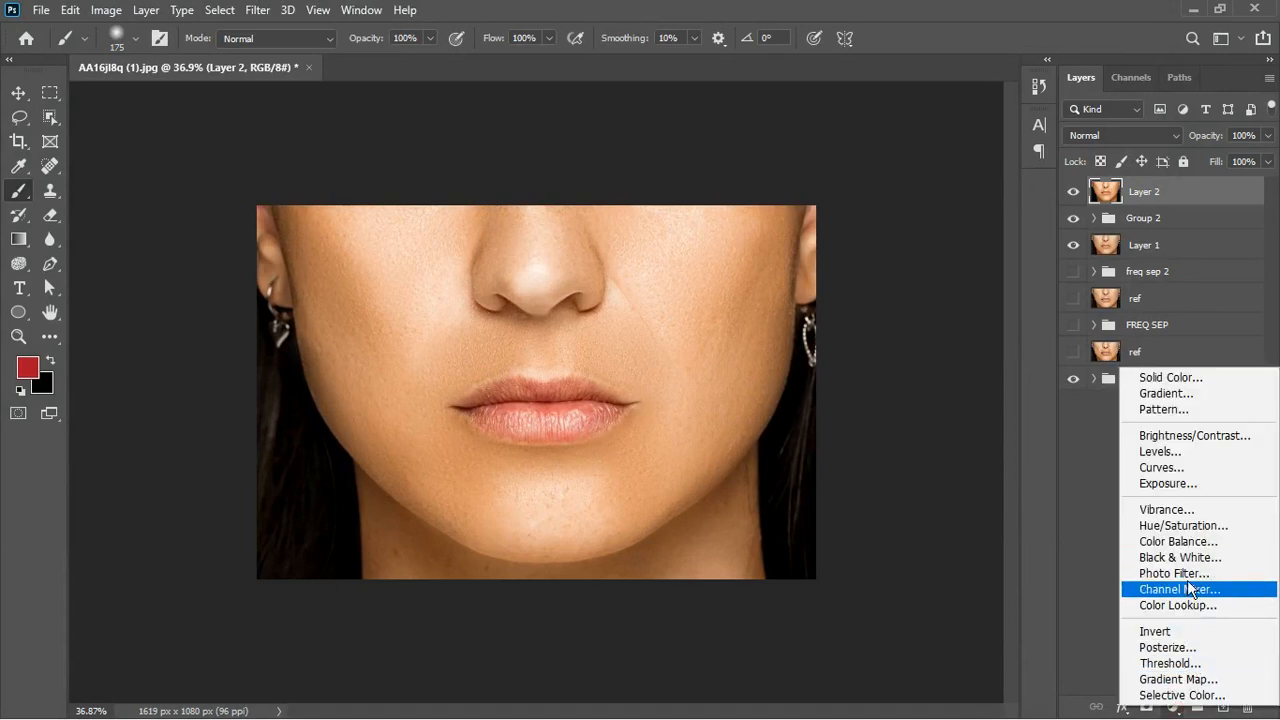
left_click(1190, 546)
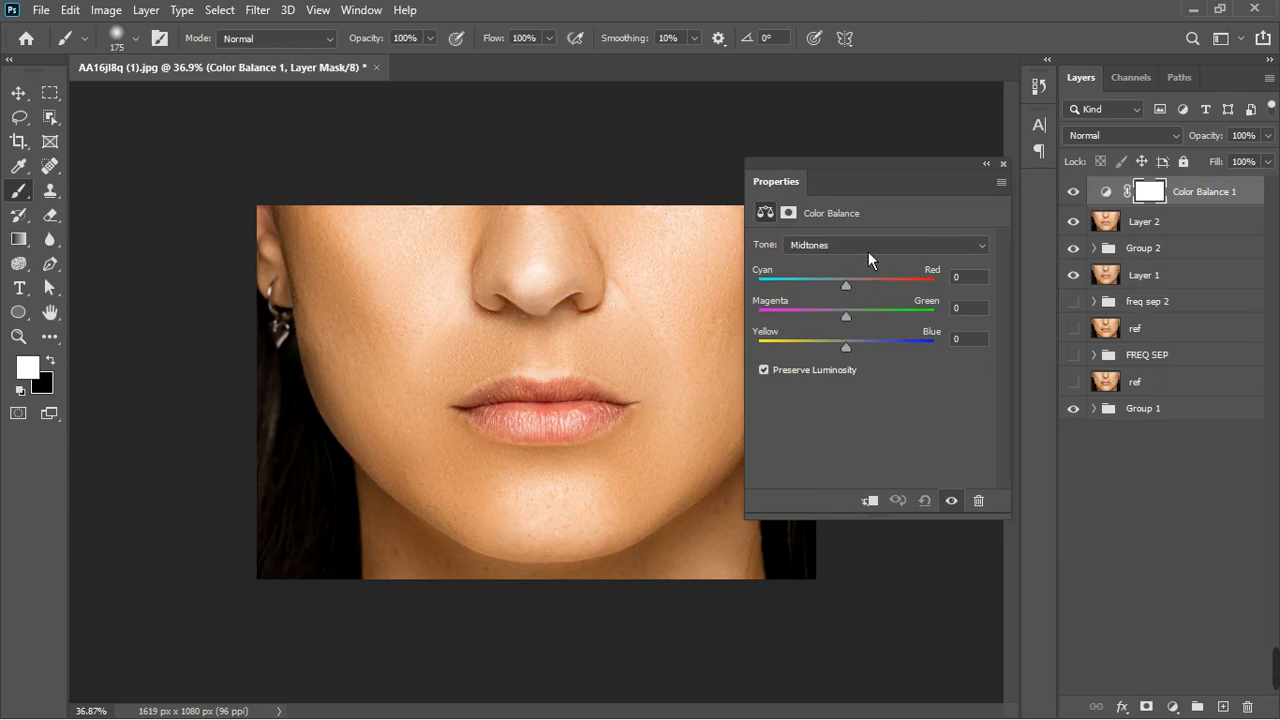
left_click(868, 249)
left_click(861, 290)
left_click(861, 247)
left_click(848, 260)
left_click(857, 294)
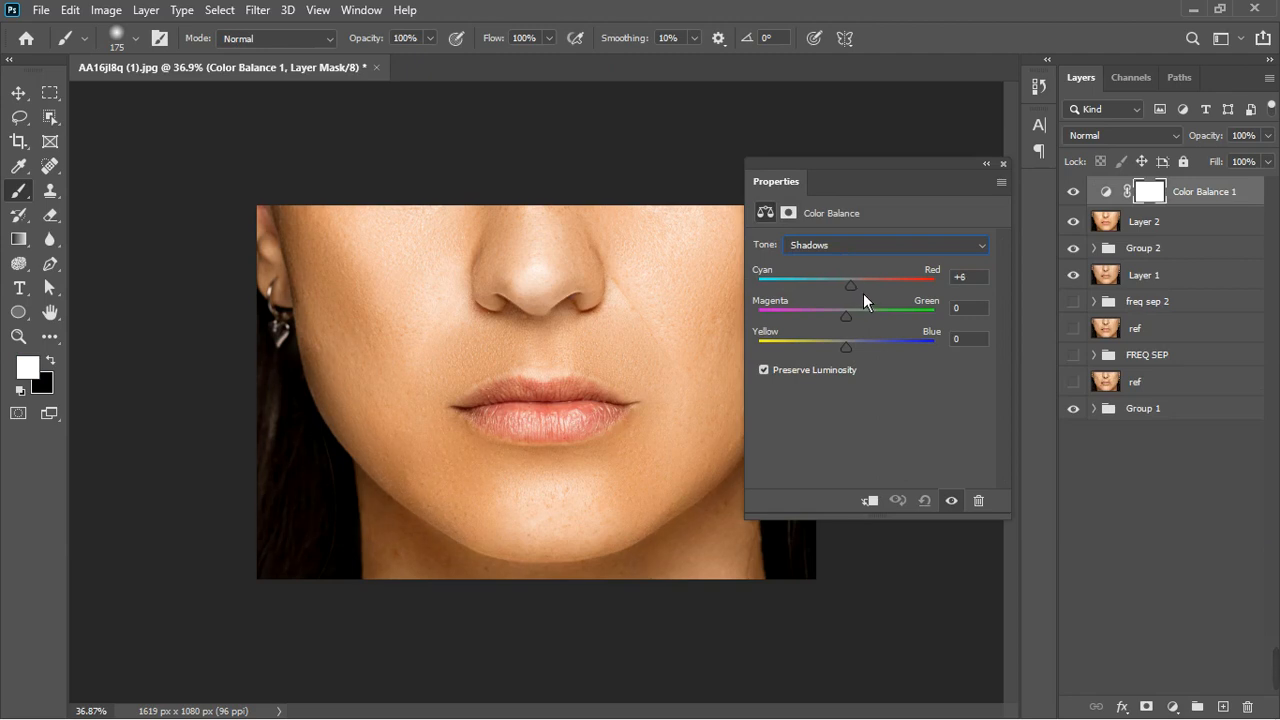
left_click(853, 356)
left_click(854, 323)
Step: Adjust the Color Balance Highlights on the Cyan-Red axis and set Magenta-Green to +2 and Yellow-Blue to +1
left_click(880, 246)
left_click(870, 288)
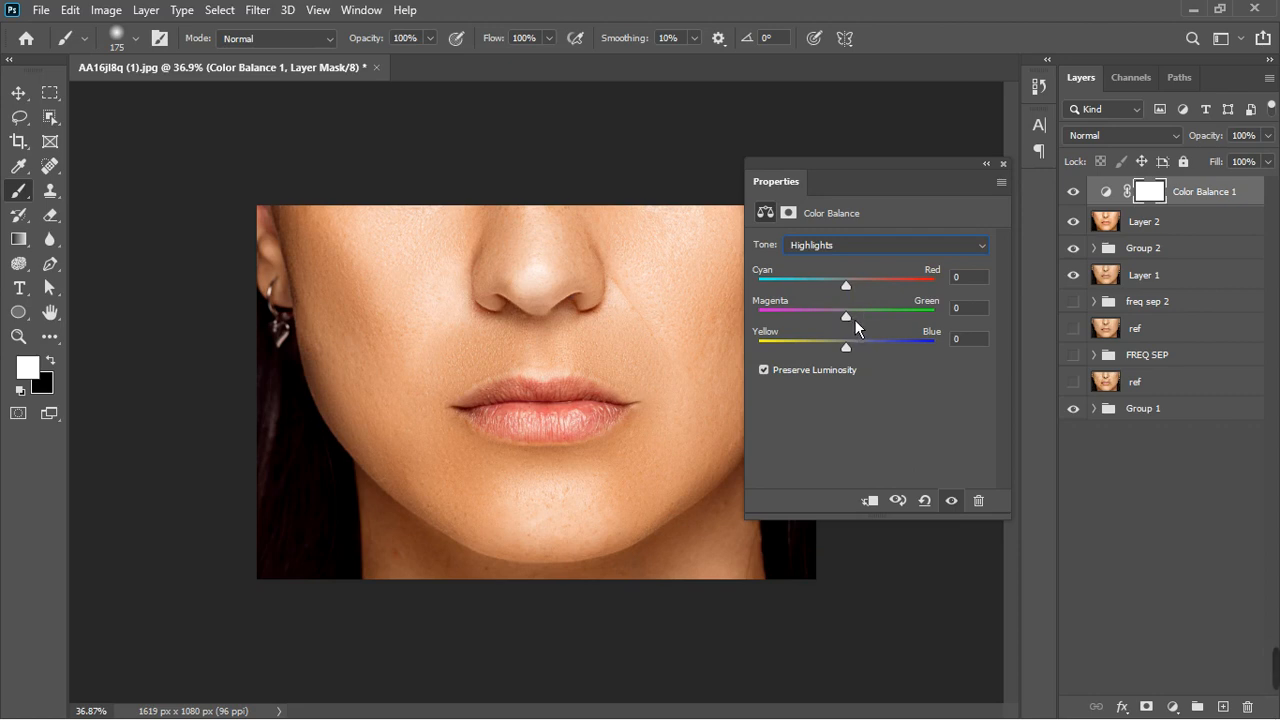
left_click(854, 319)
left_click_drag(852, 319, 862, 322)
left_click(852, 289)
left_click_drag(848, 288, 859, 290)
left_click(853, 357)
left_click_drag(844, 347, 846, 347)
Step: Adjust the Color Balance Midtones, setting Cyan-Red to -3 and fine-tuning the Magenta-Green and Yellow-Blue balance
left_click(864, 250)
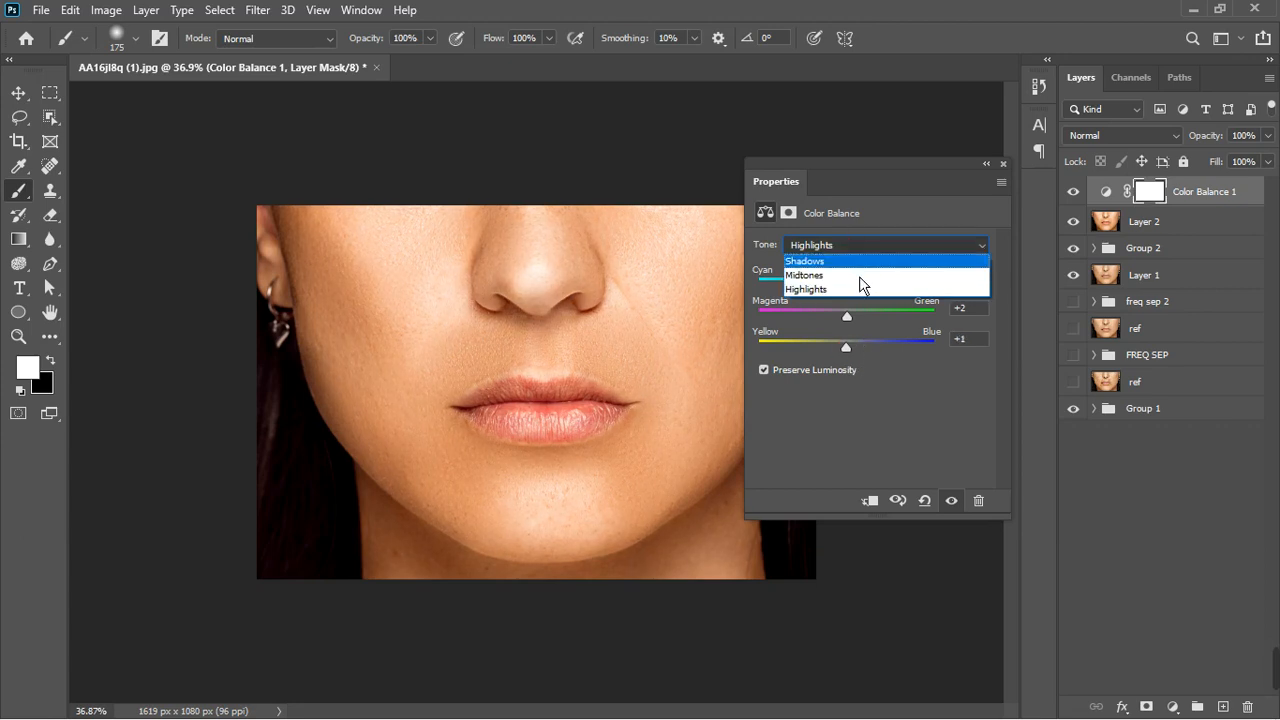
left_click(859, 279)
key("Up")
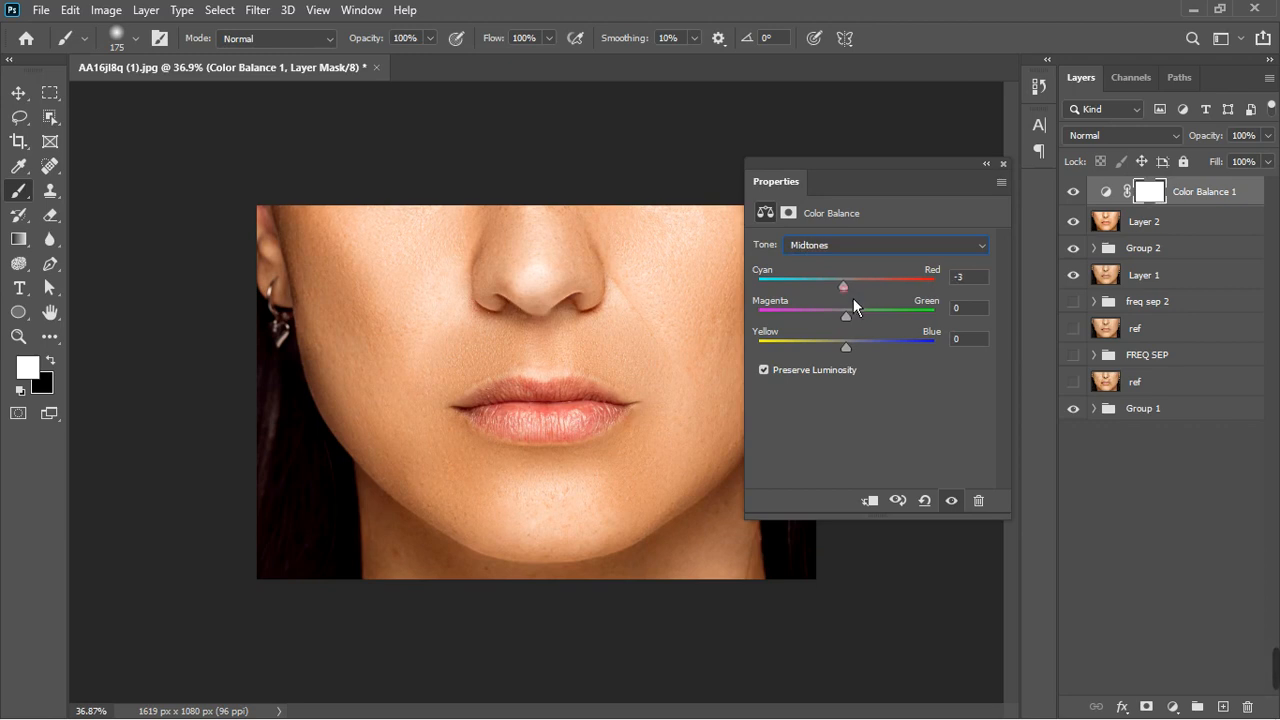
left_click_drag(857, 321, 855, 324)
left_click_drag(858, 357, 859, 357)
mouse_move(857, 357)
left_mouse_down()
mouse_move(871, 355)
mouse_move(857, 367)
left_mouse_up()
left_click_drag(860, 360, 861, 369)
Step: Compare the face with the Color Balance adjustment off and on, and examine the skin tone up close and as a whole
left_click(951, 500)
left_click(951, 500)
left_click(1003, 165)
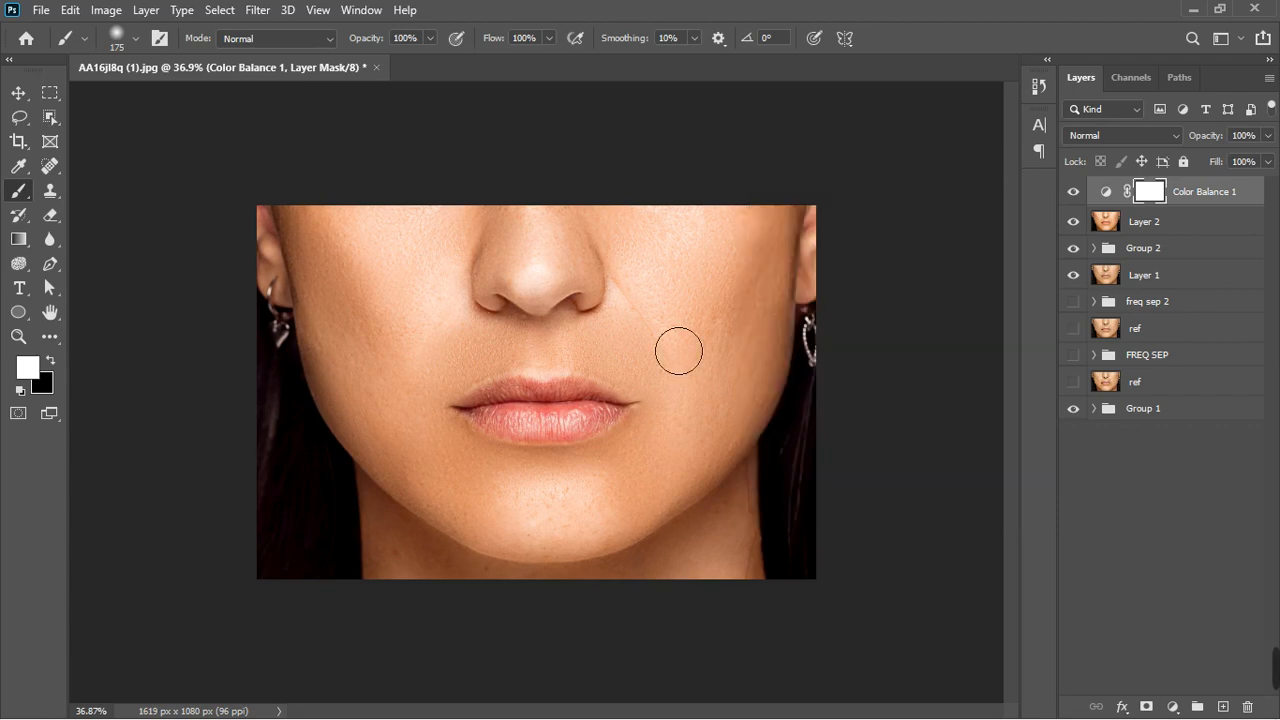
key("ctrl+plus")
key("ctrl+minus")
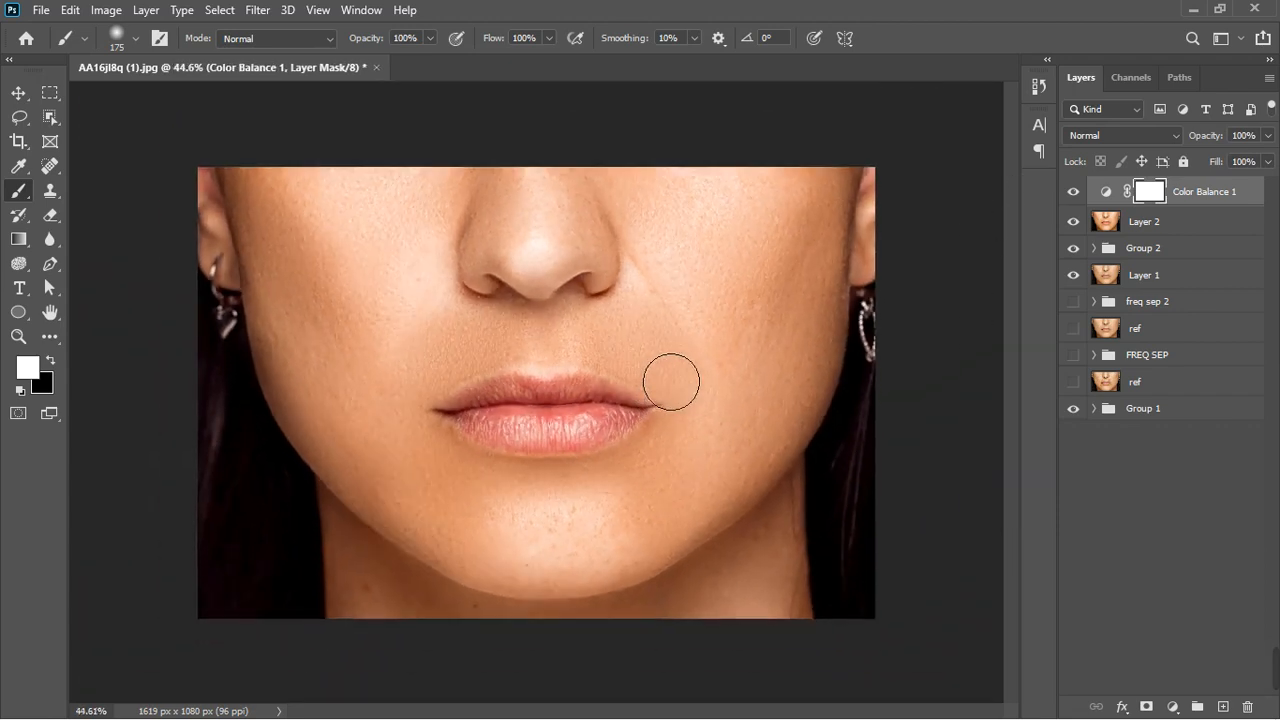
key("ctrl+minus")
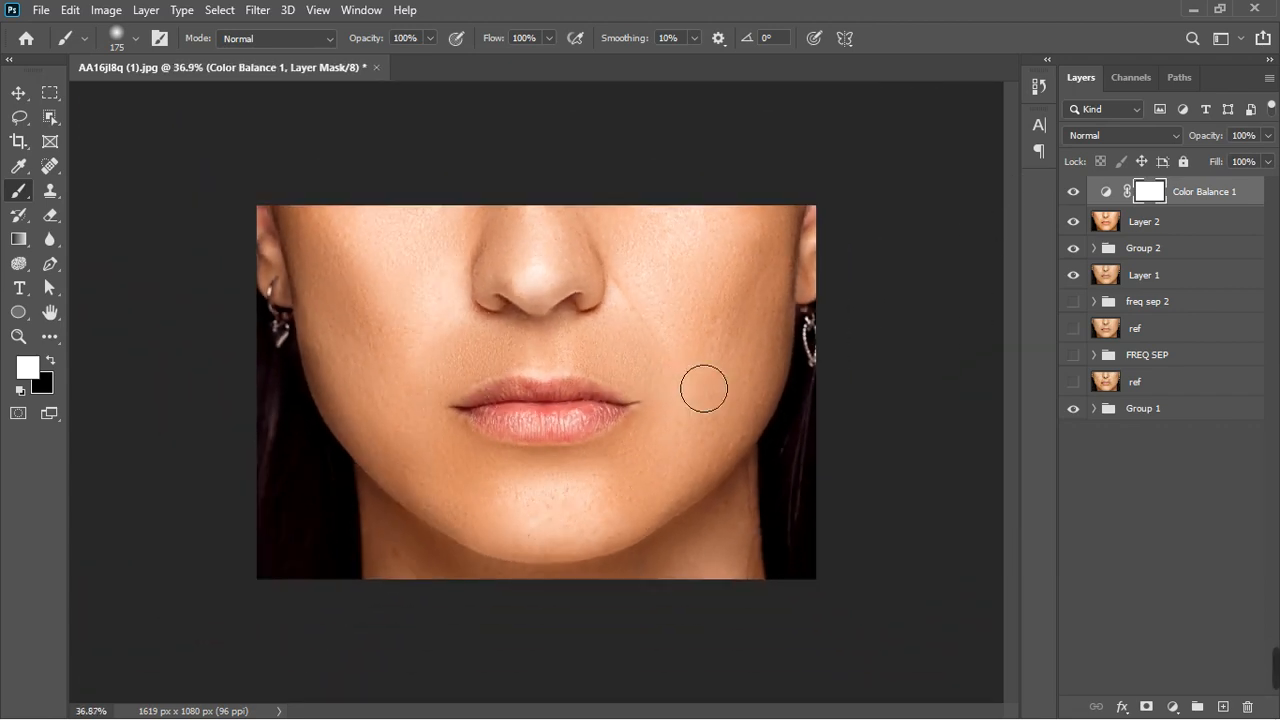
key("ctrl+plus")
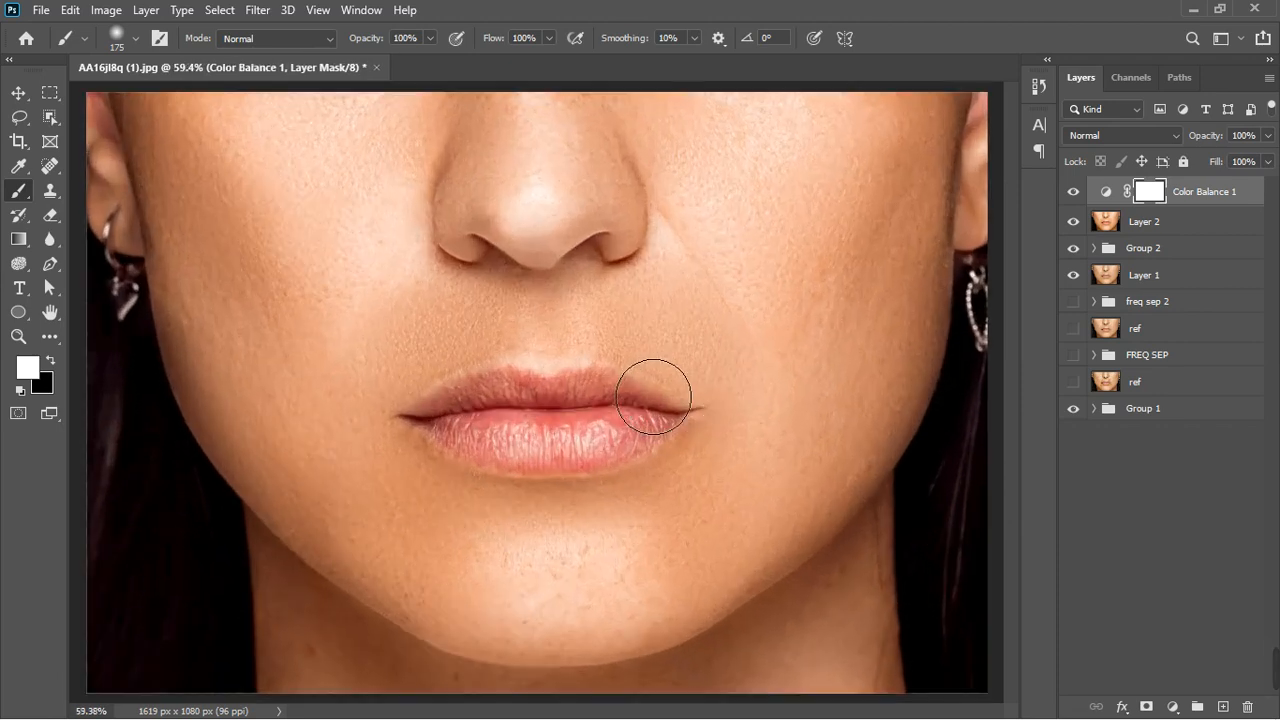
key("ctrl+minus")
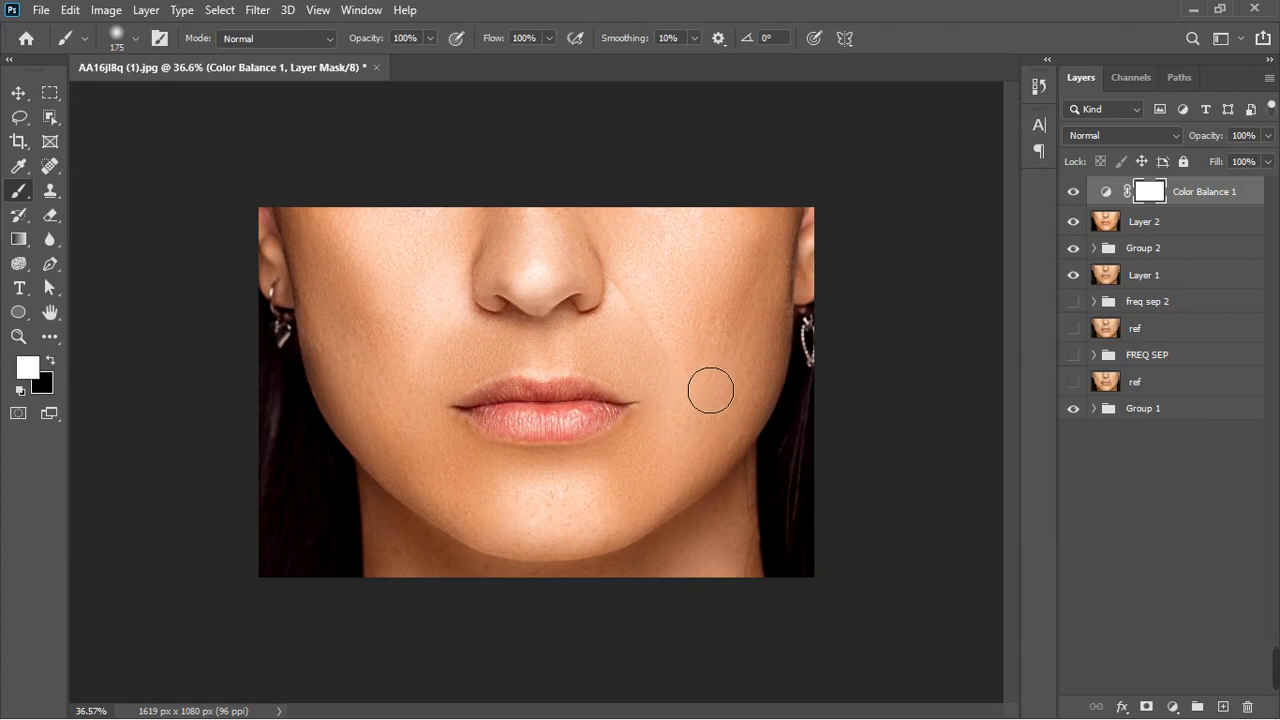
scroll(690, 390, "up", 1)
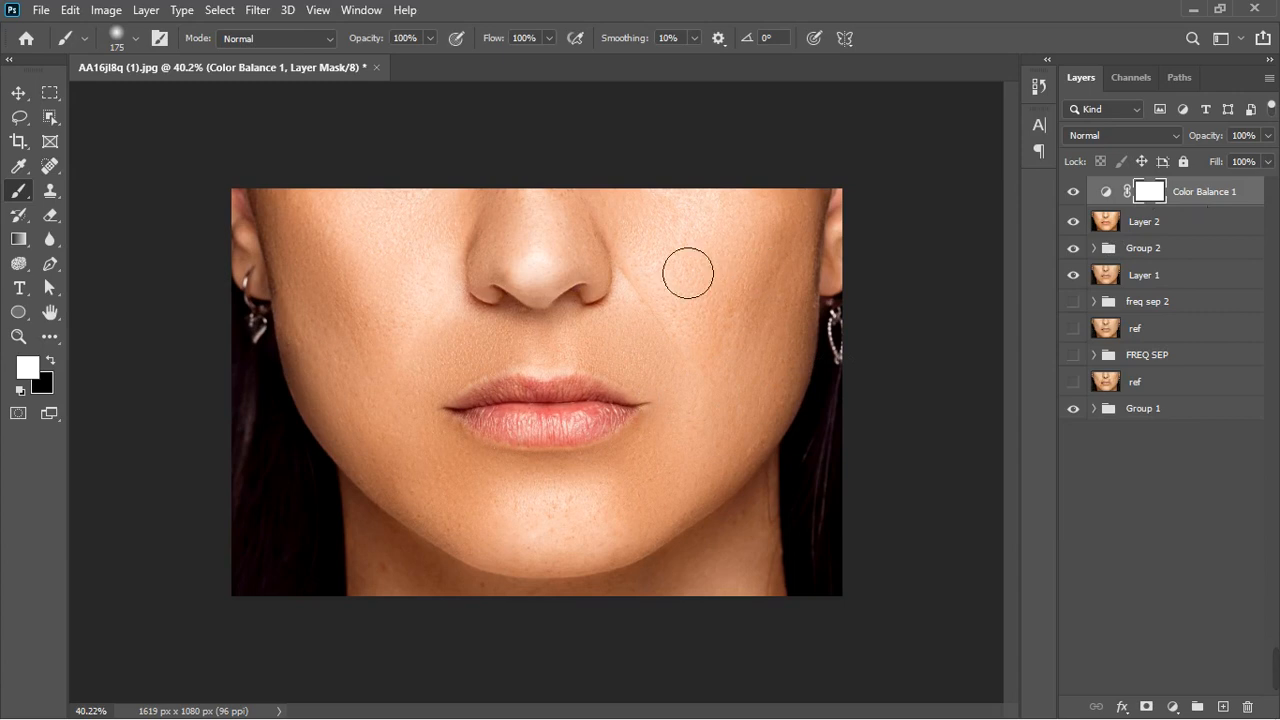
Step: Merge the Color Balance adjustment layer with Layer 2, and hide Group 2 and Layer 1
left_click(1190, 222)
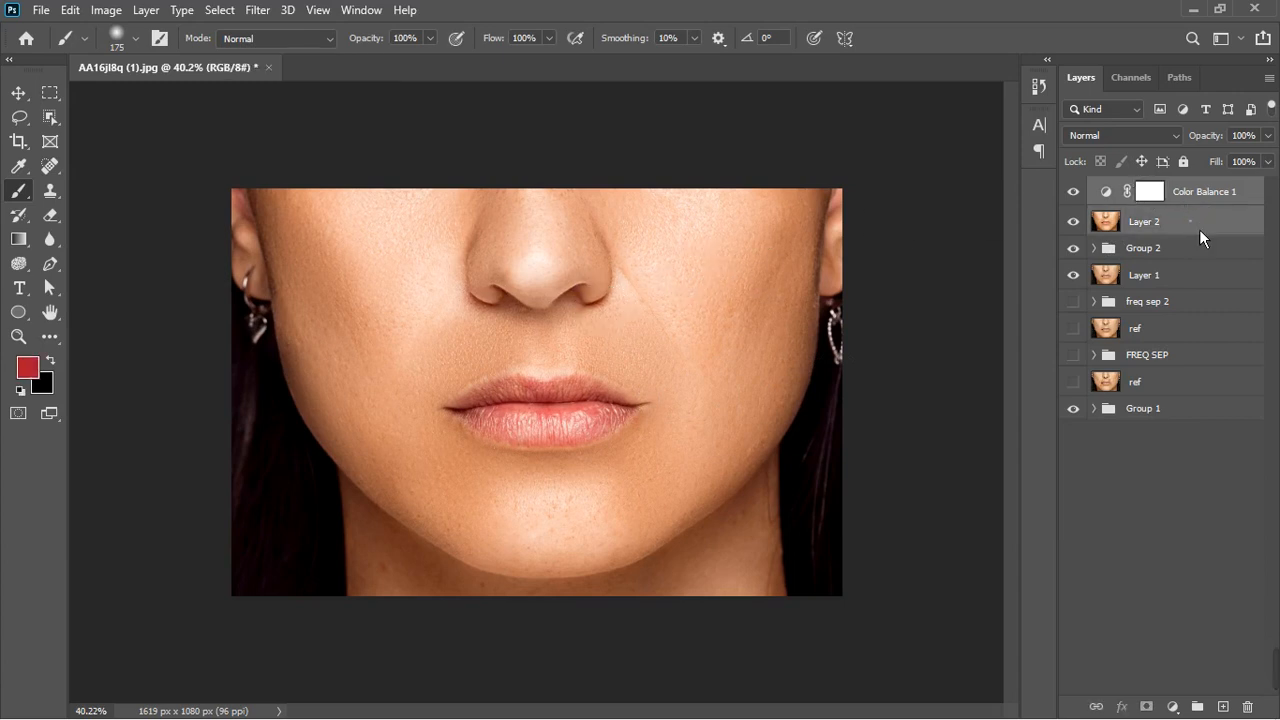
right_click(1198, 229)
left_click(1049, 557)
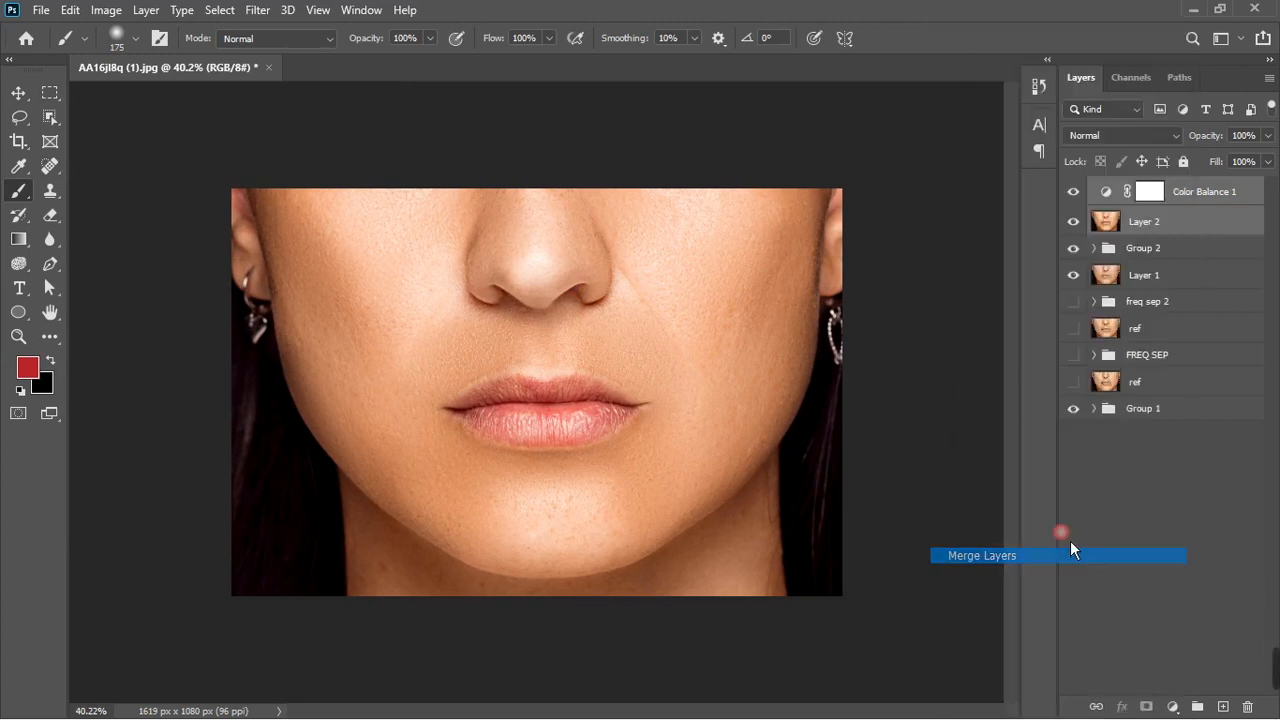
left_click(1084, 208)
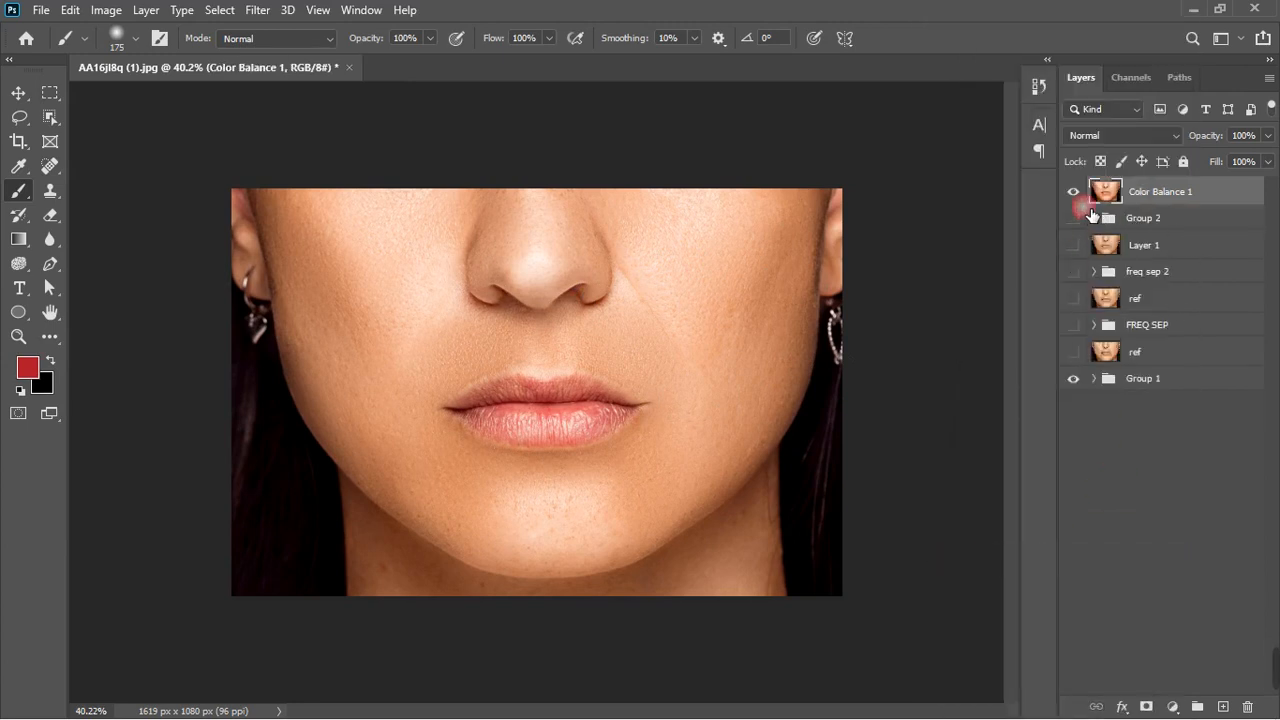
Step: Review the retouching stages from the original by showing the two ref layers, Layer 1 and the merged layer in turn
left_click(1073, 192)
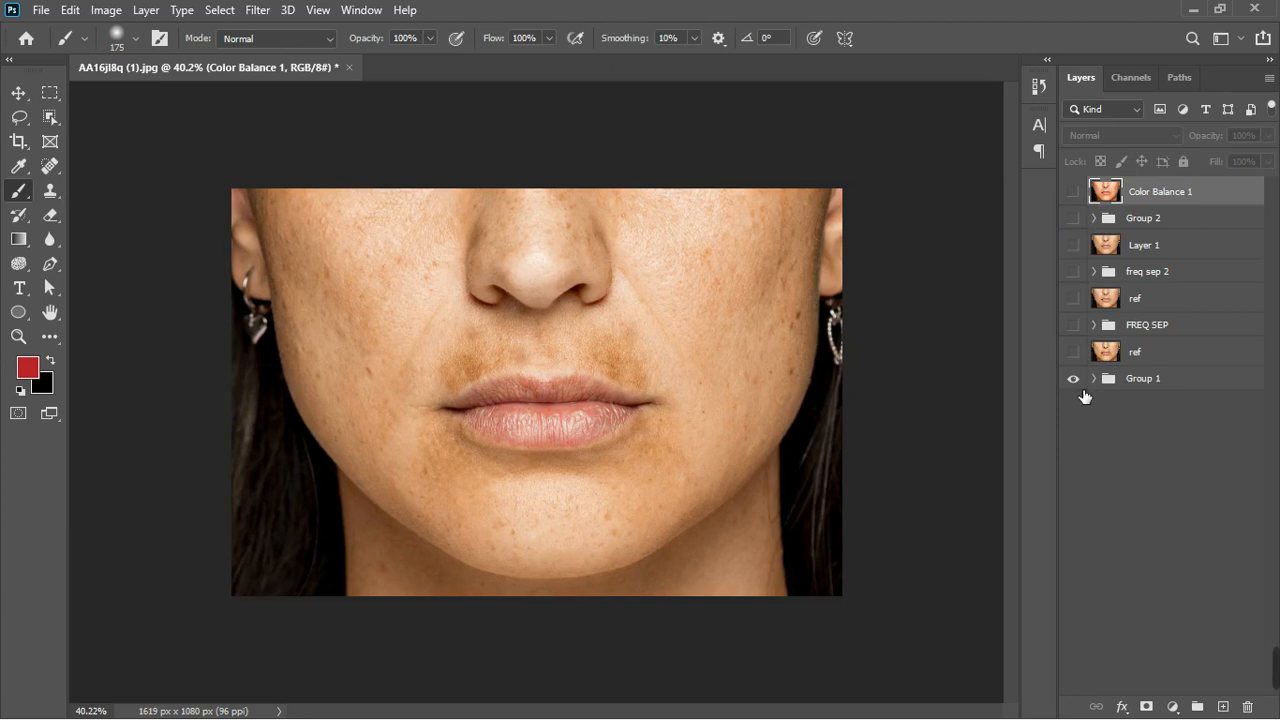
left_click(1073, 351)
left_click(1074, 299)
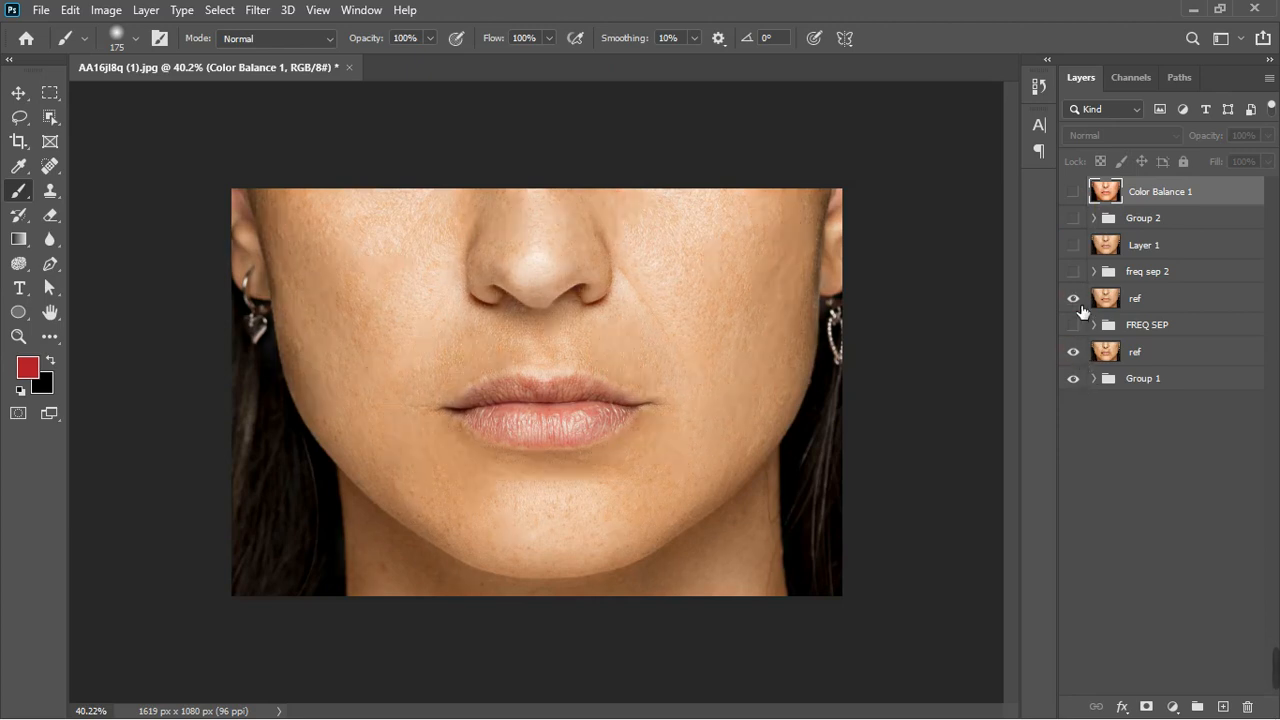
left_click(1073, 245)
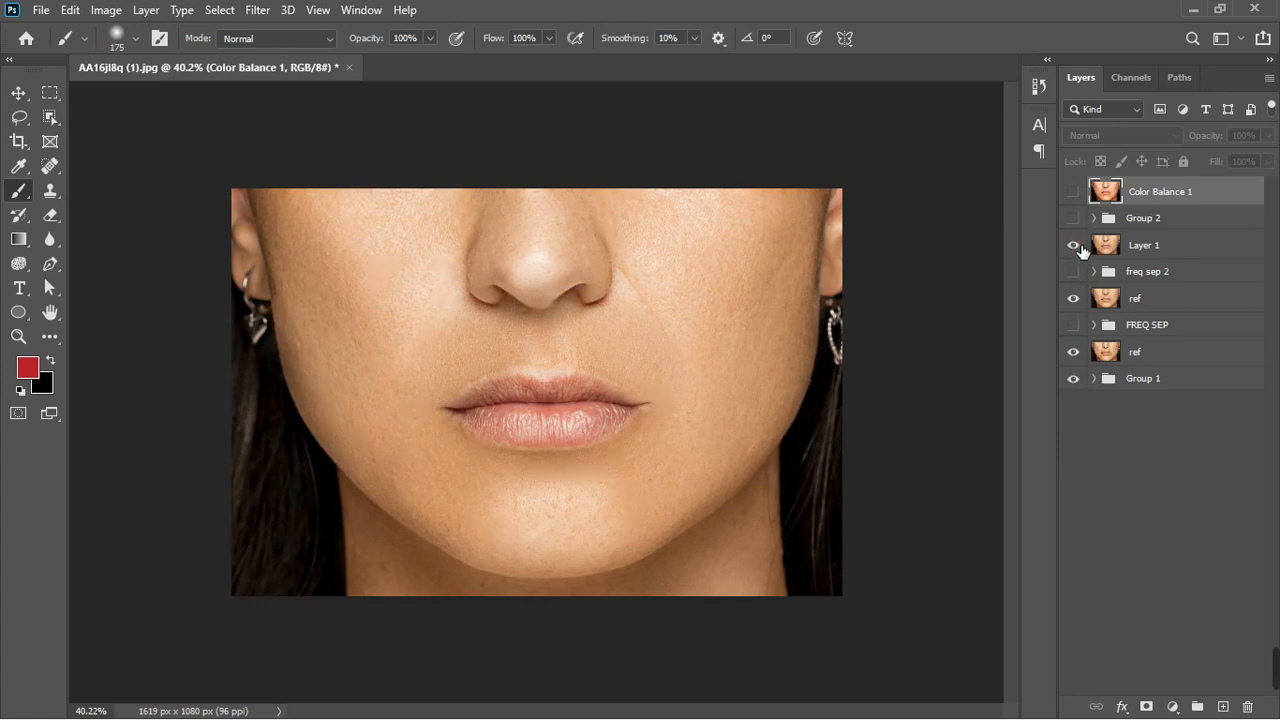
left_click(1074, 192)
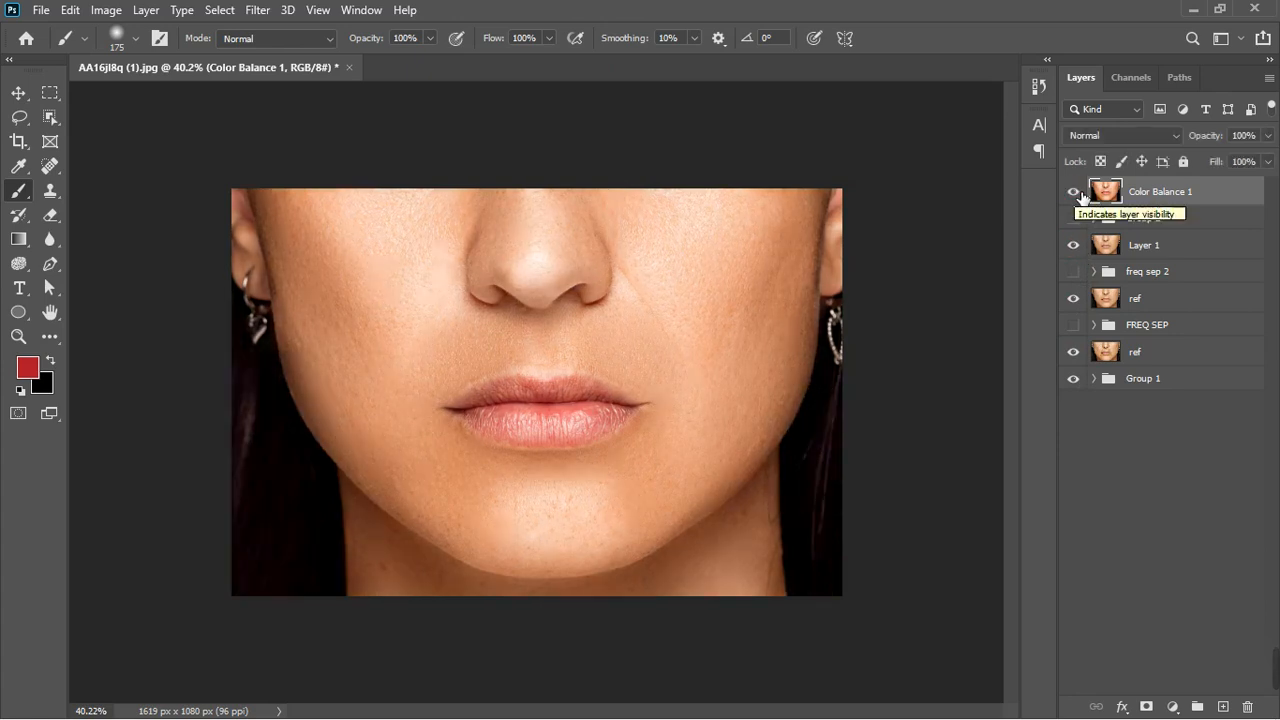
Step: Hide Layer 1 and both ref layers, and compare the finished merged layer with the original face
left_click(1075, 244)
left_click(1074, 298)
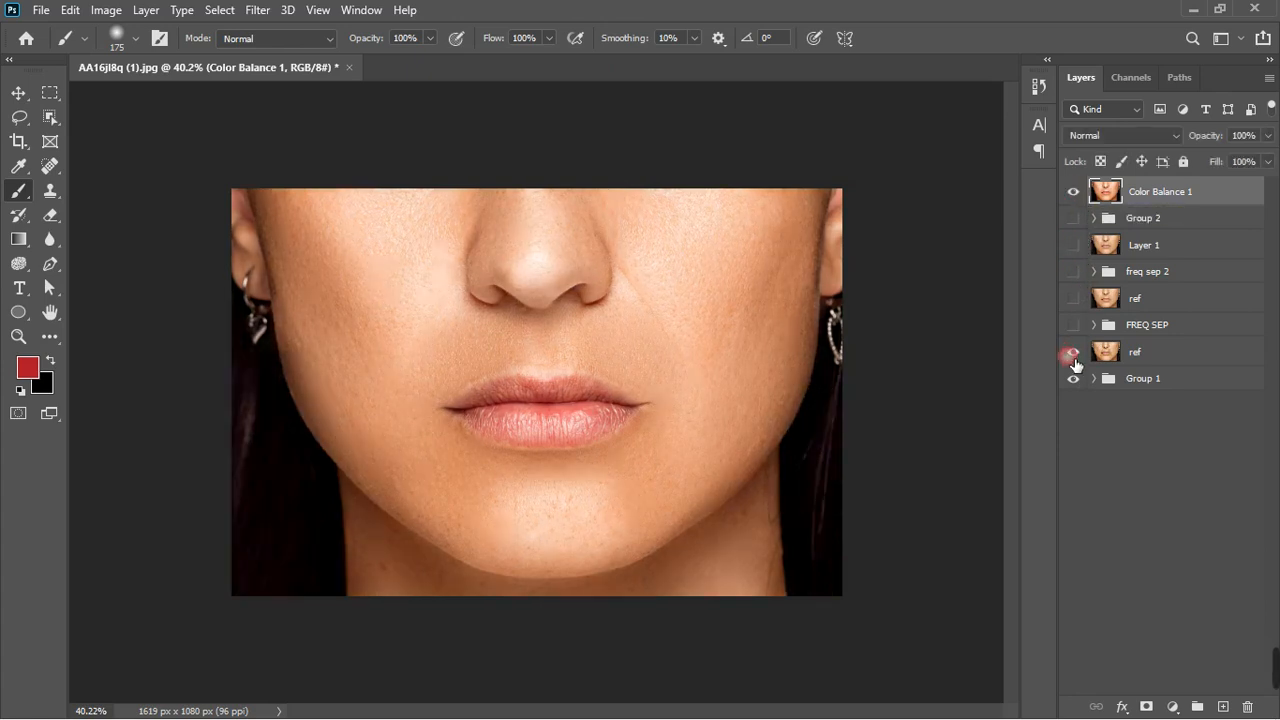
left_click(1073, 352)
left_click(1085, 191)
left_click(1075, 191)
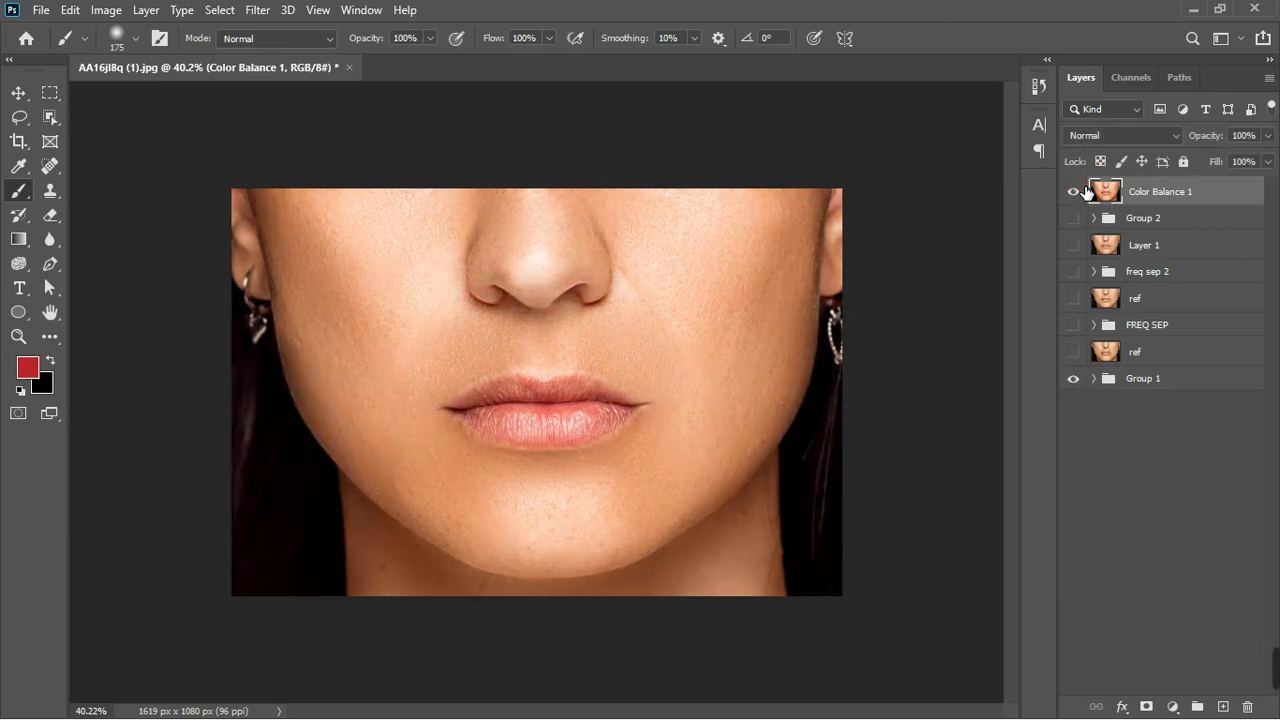